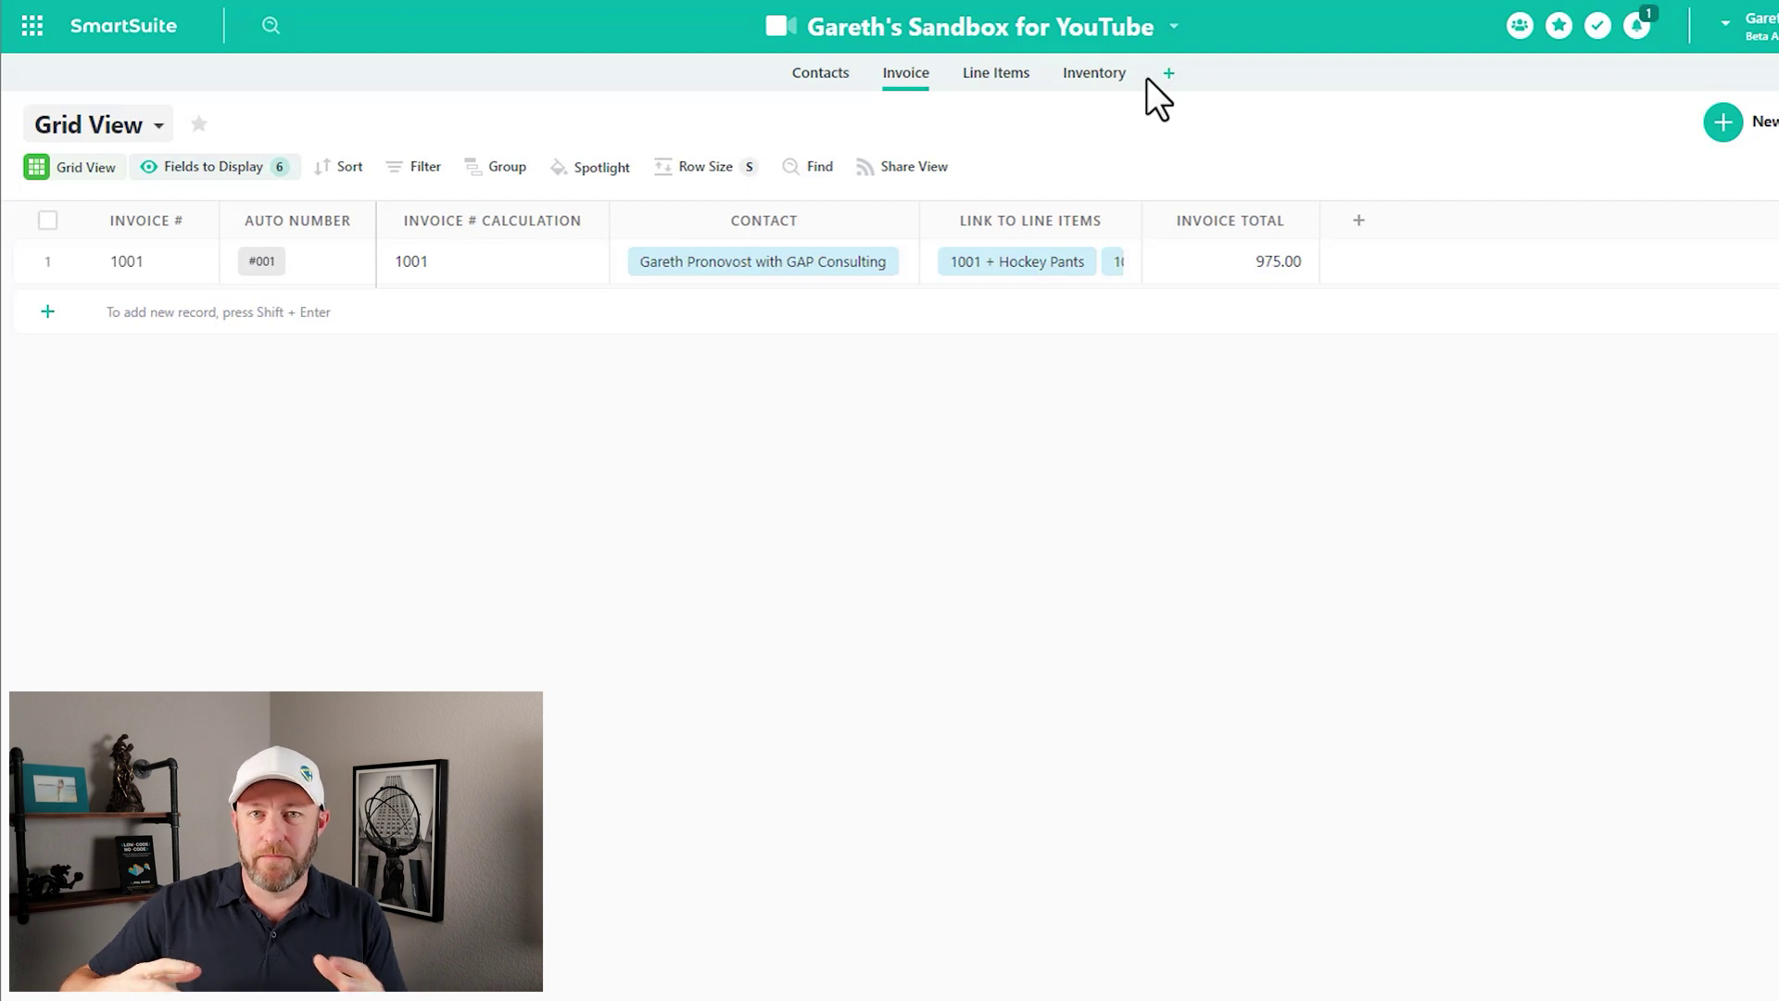
# Review the contact record's full name, company and expanded Additional Information in the Contacts table, leaving the details unedited
pyautogui.click(828, 72)
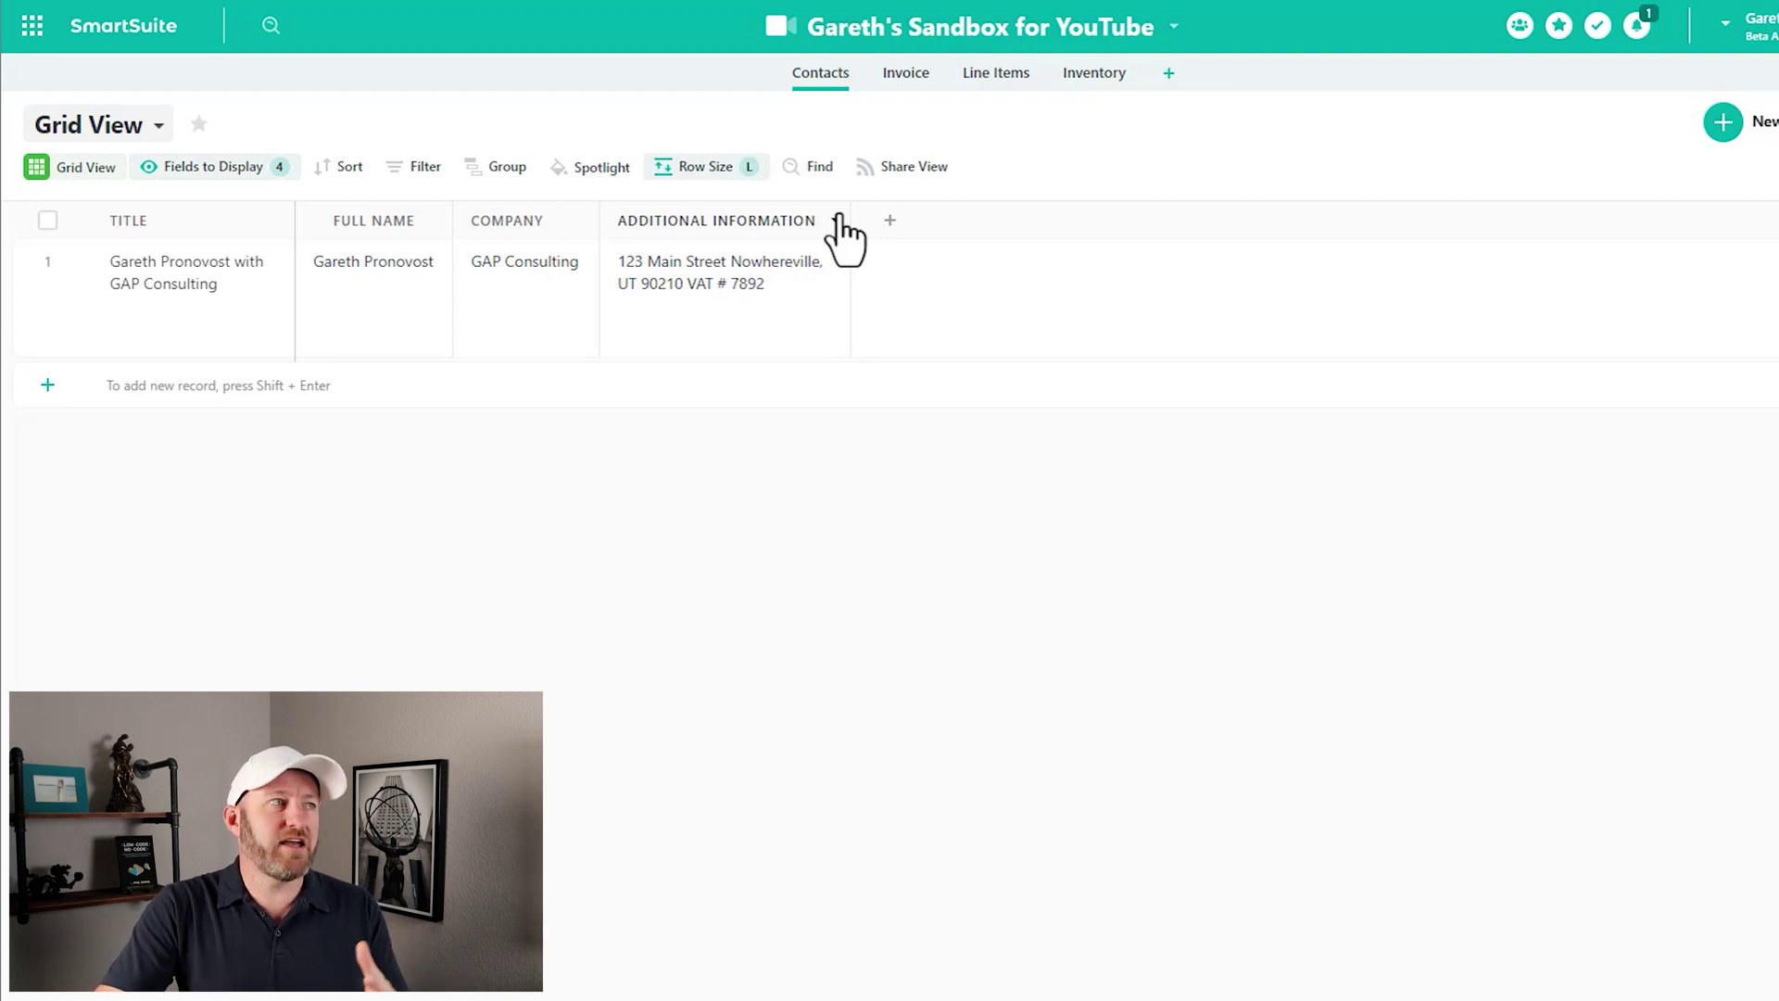
pyautogui.click(398, 261)
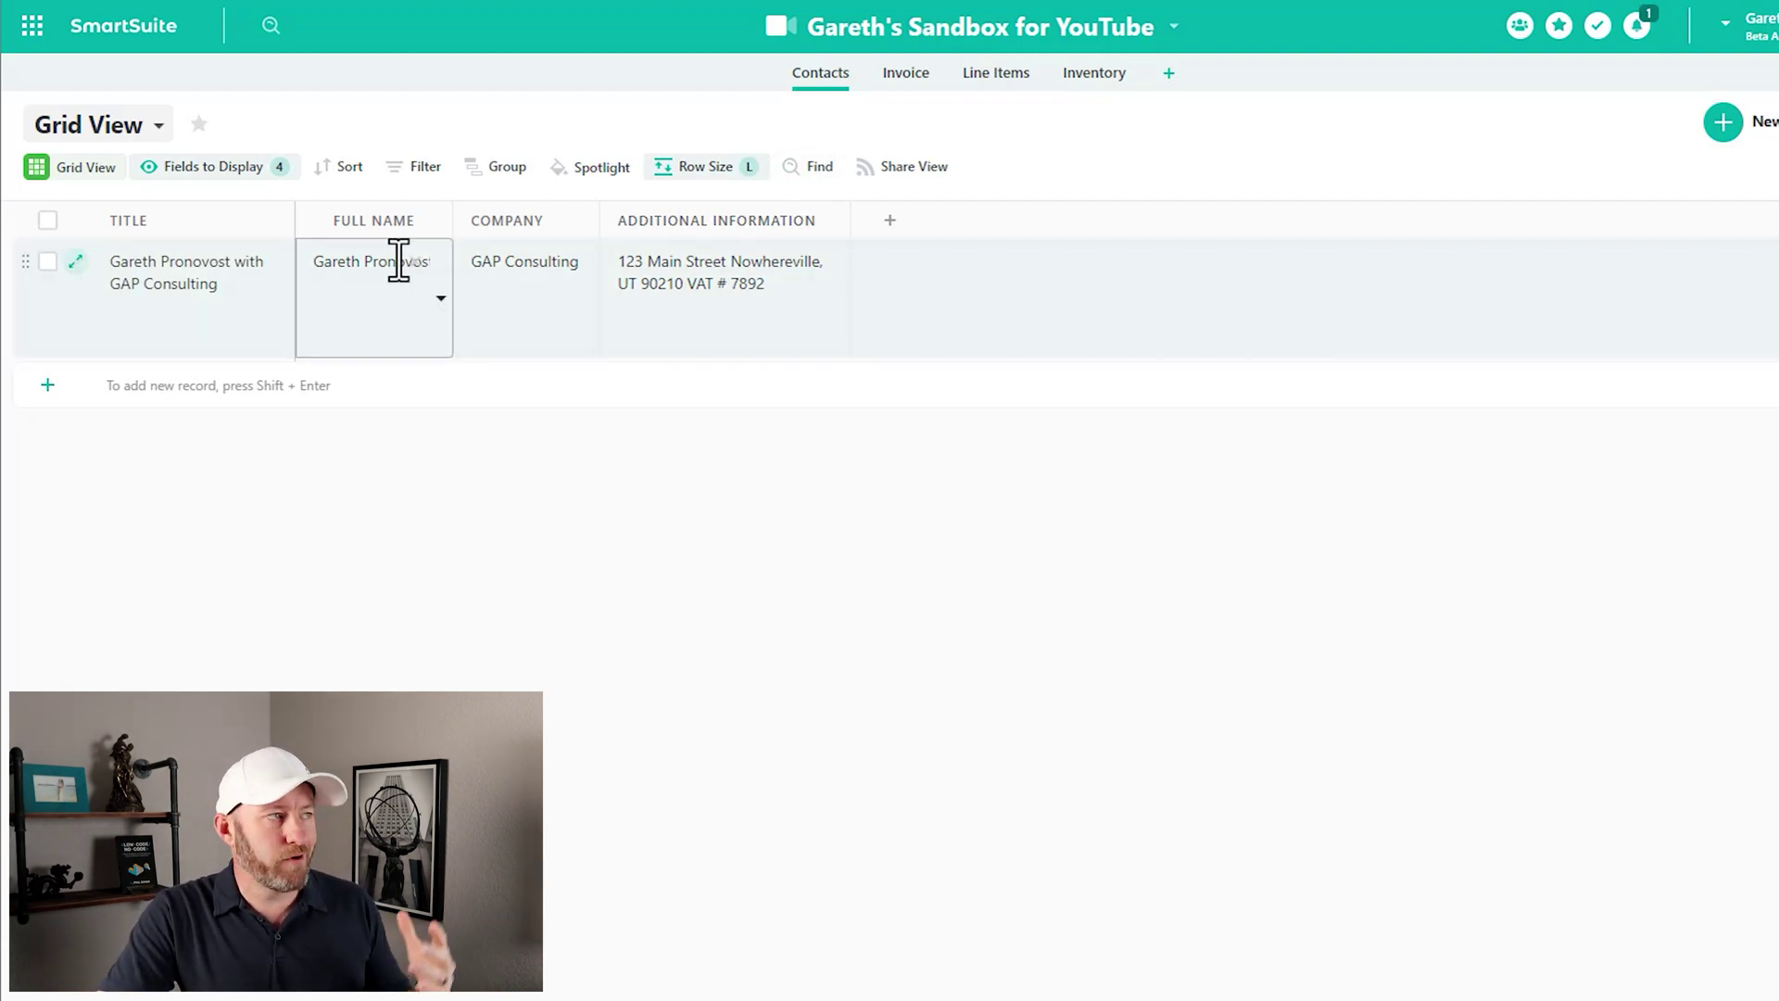
pyautogui.click(488, 278)
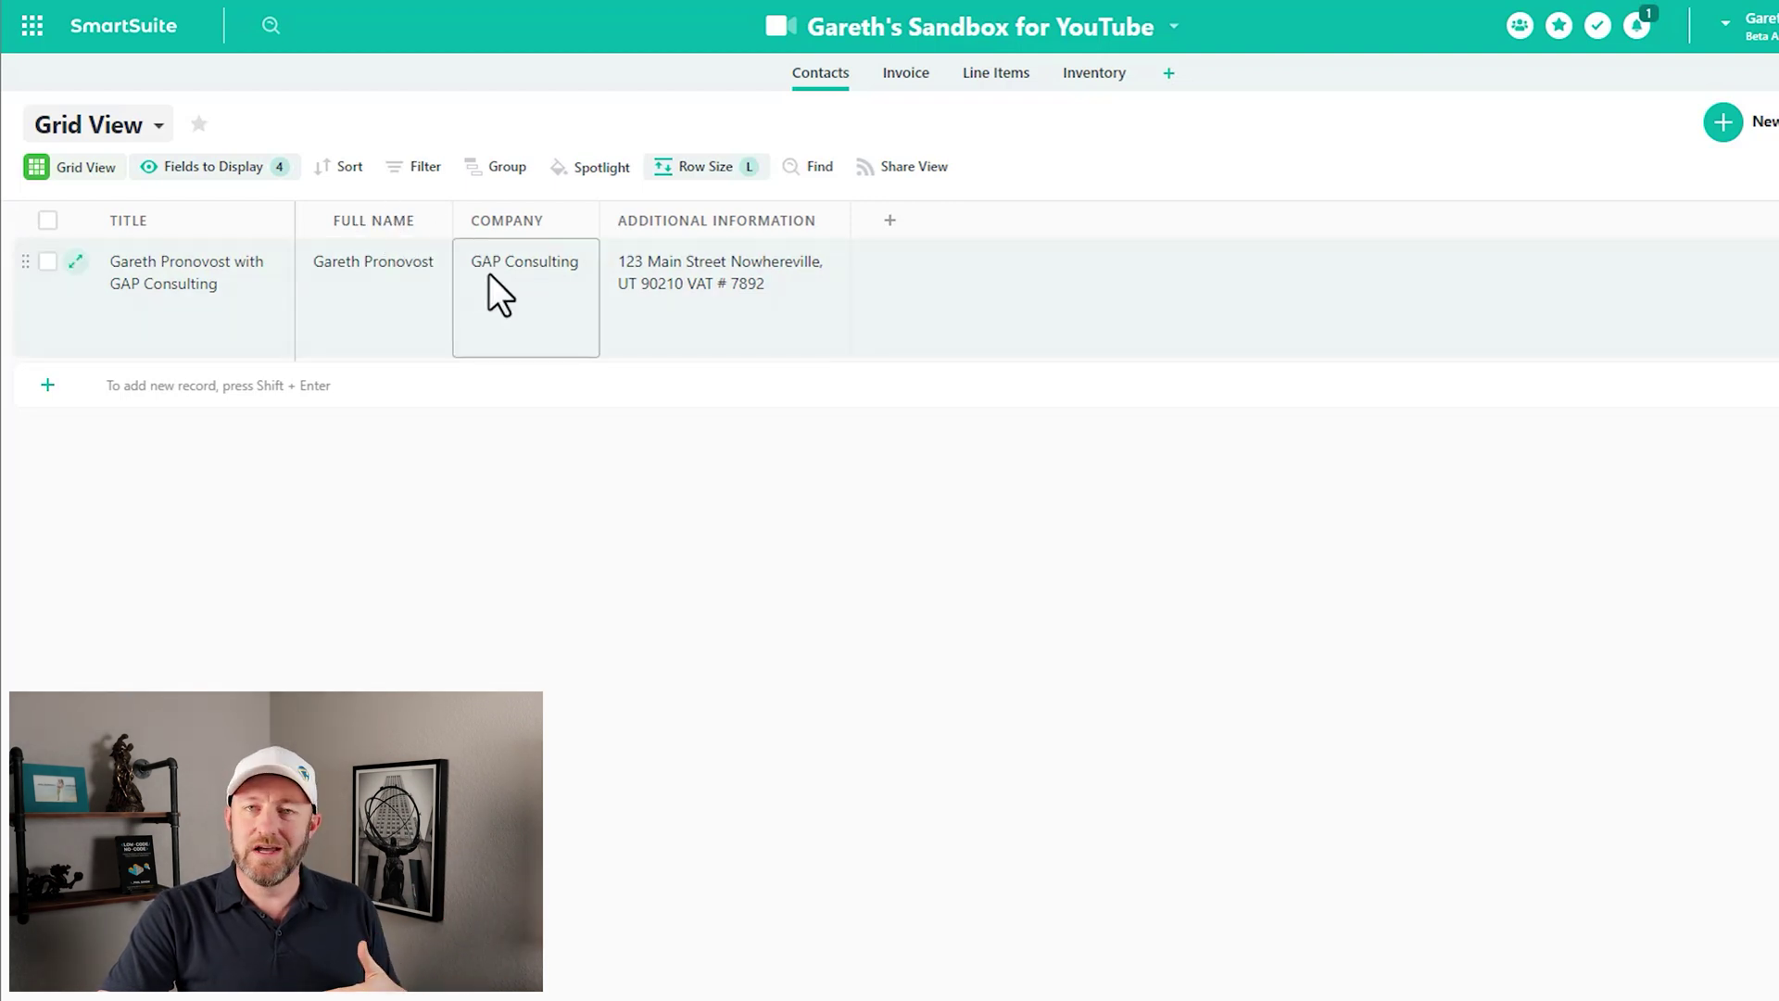
pyautogui.click(491, 271)
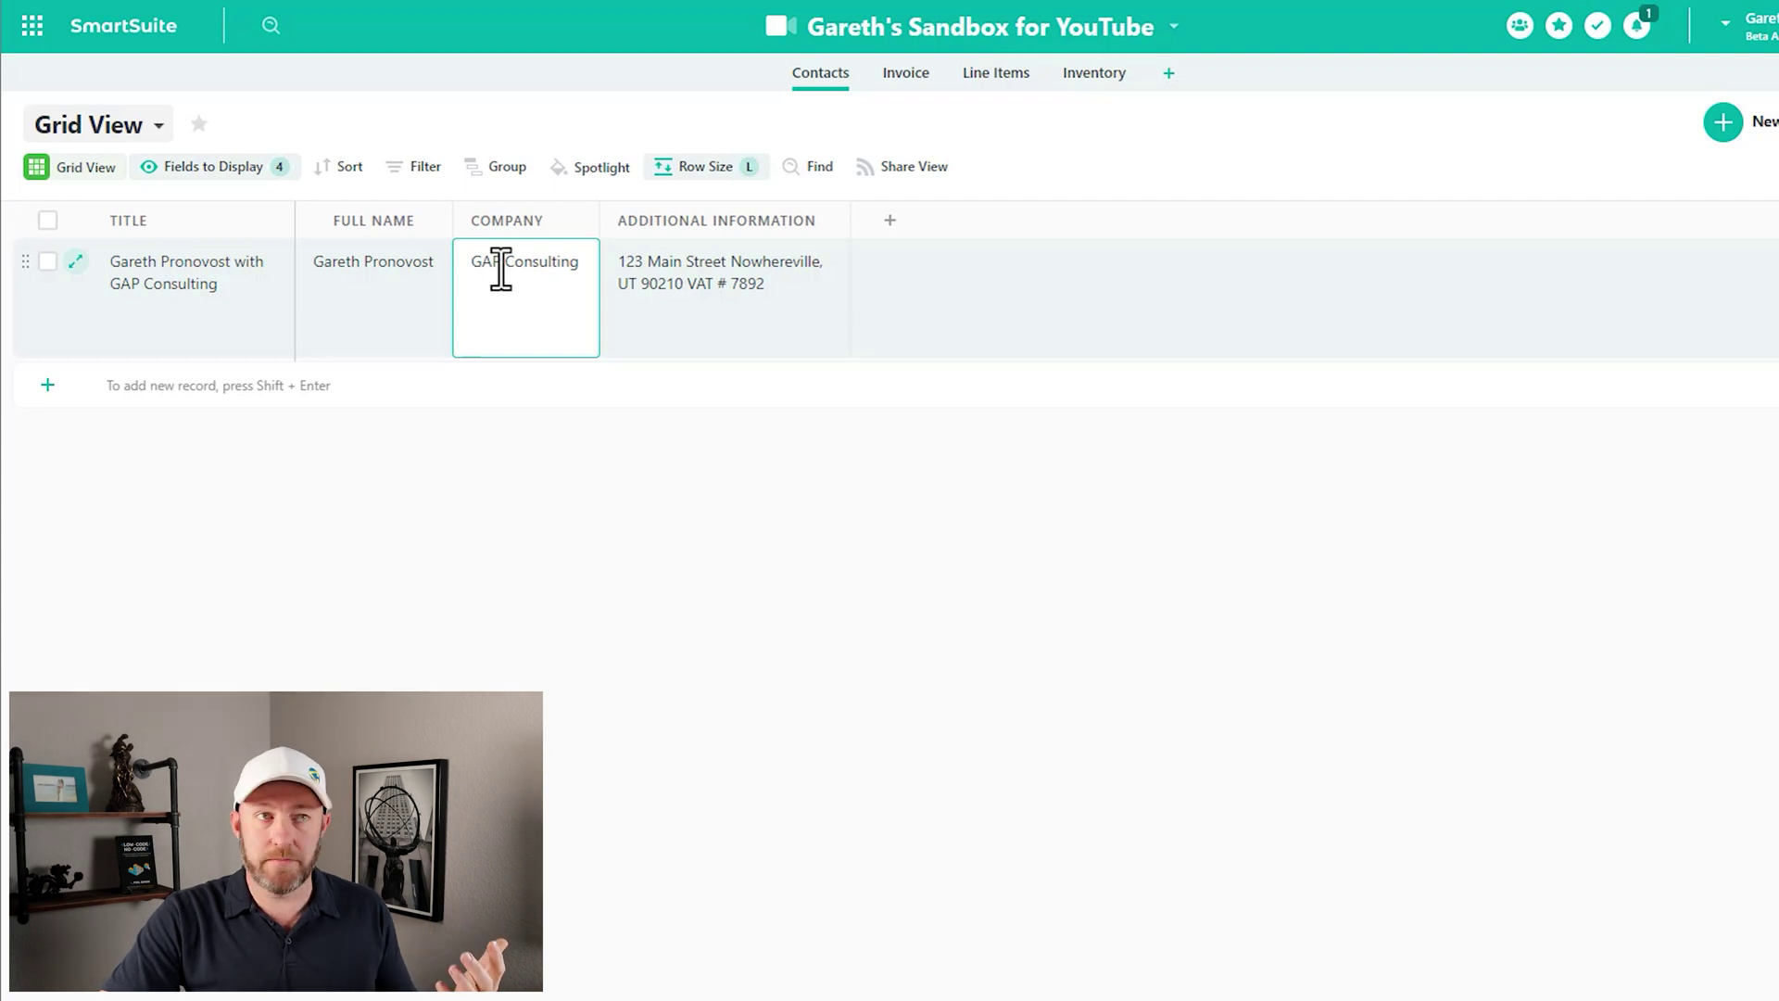
pyautogui.click(737, 330)
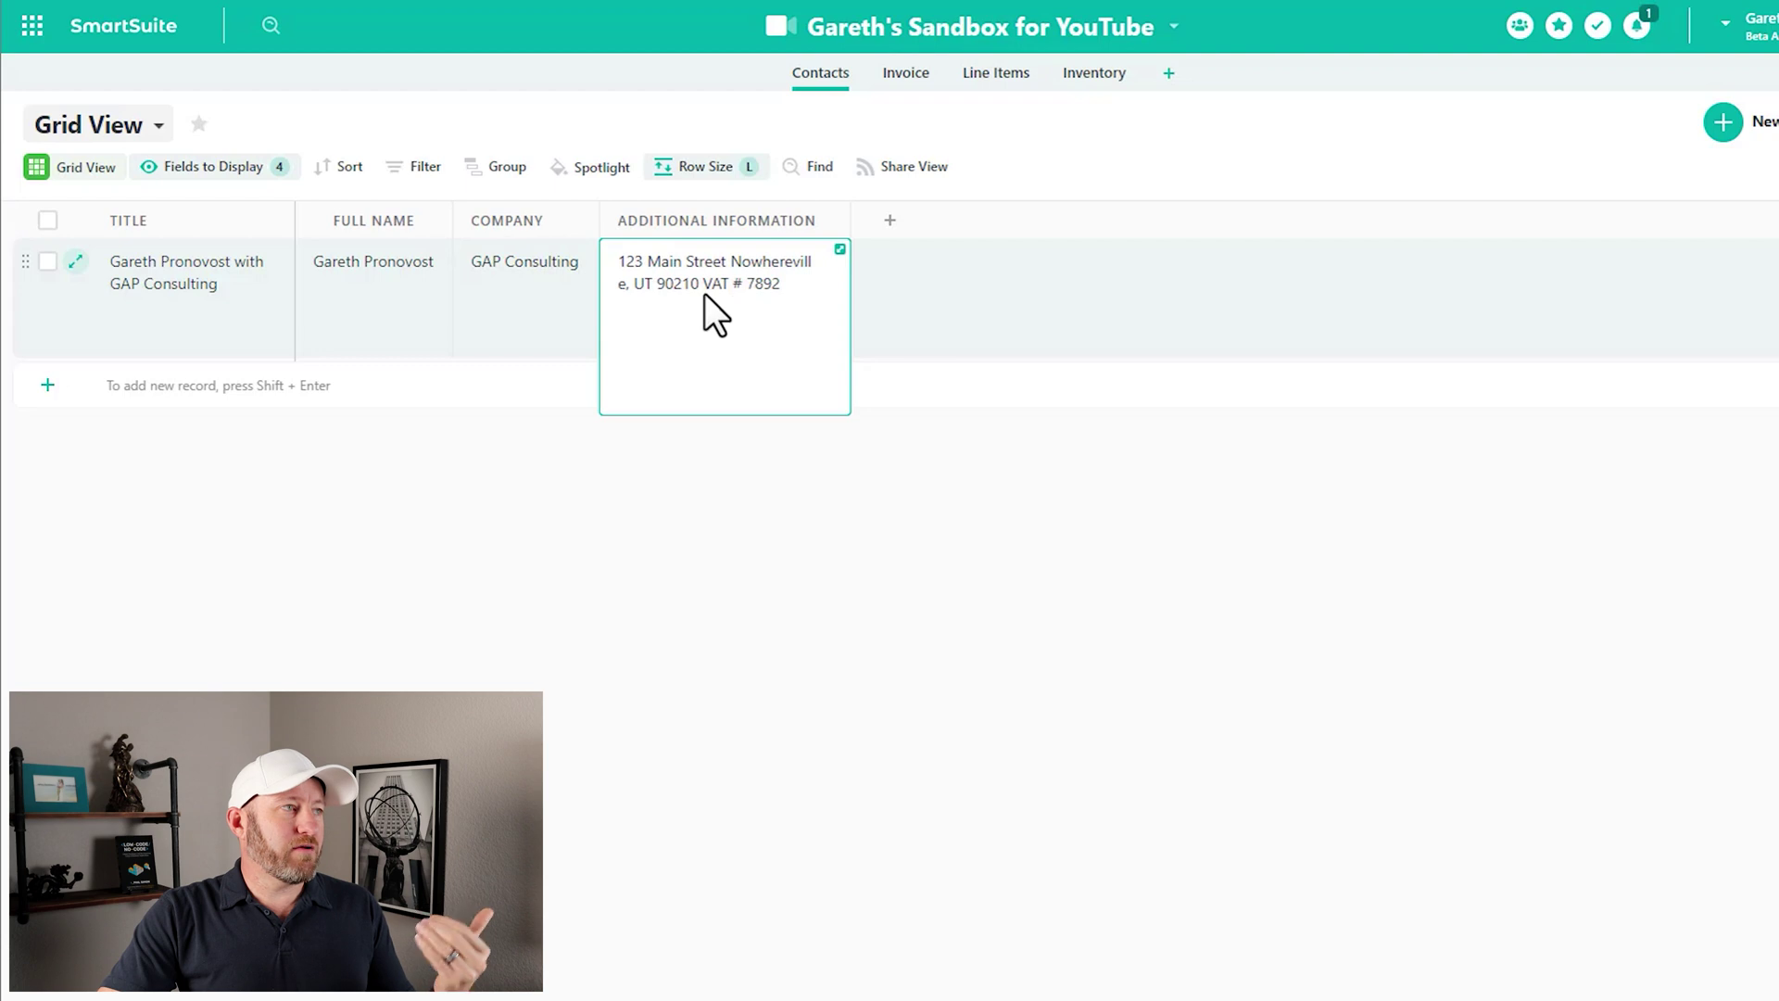
pyautogui.click(839, 250)
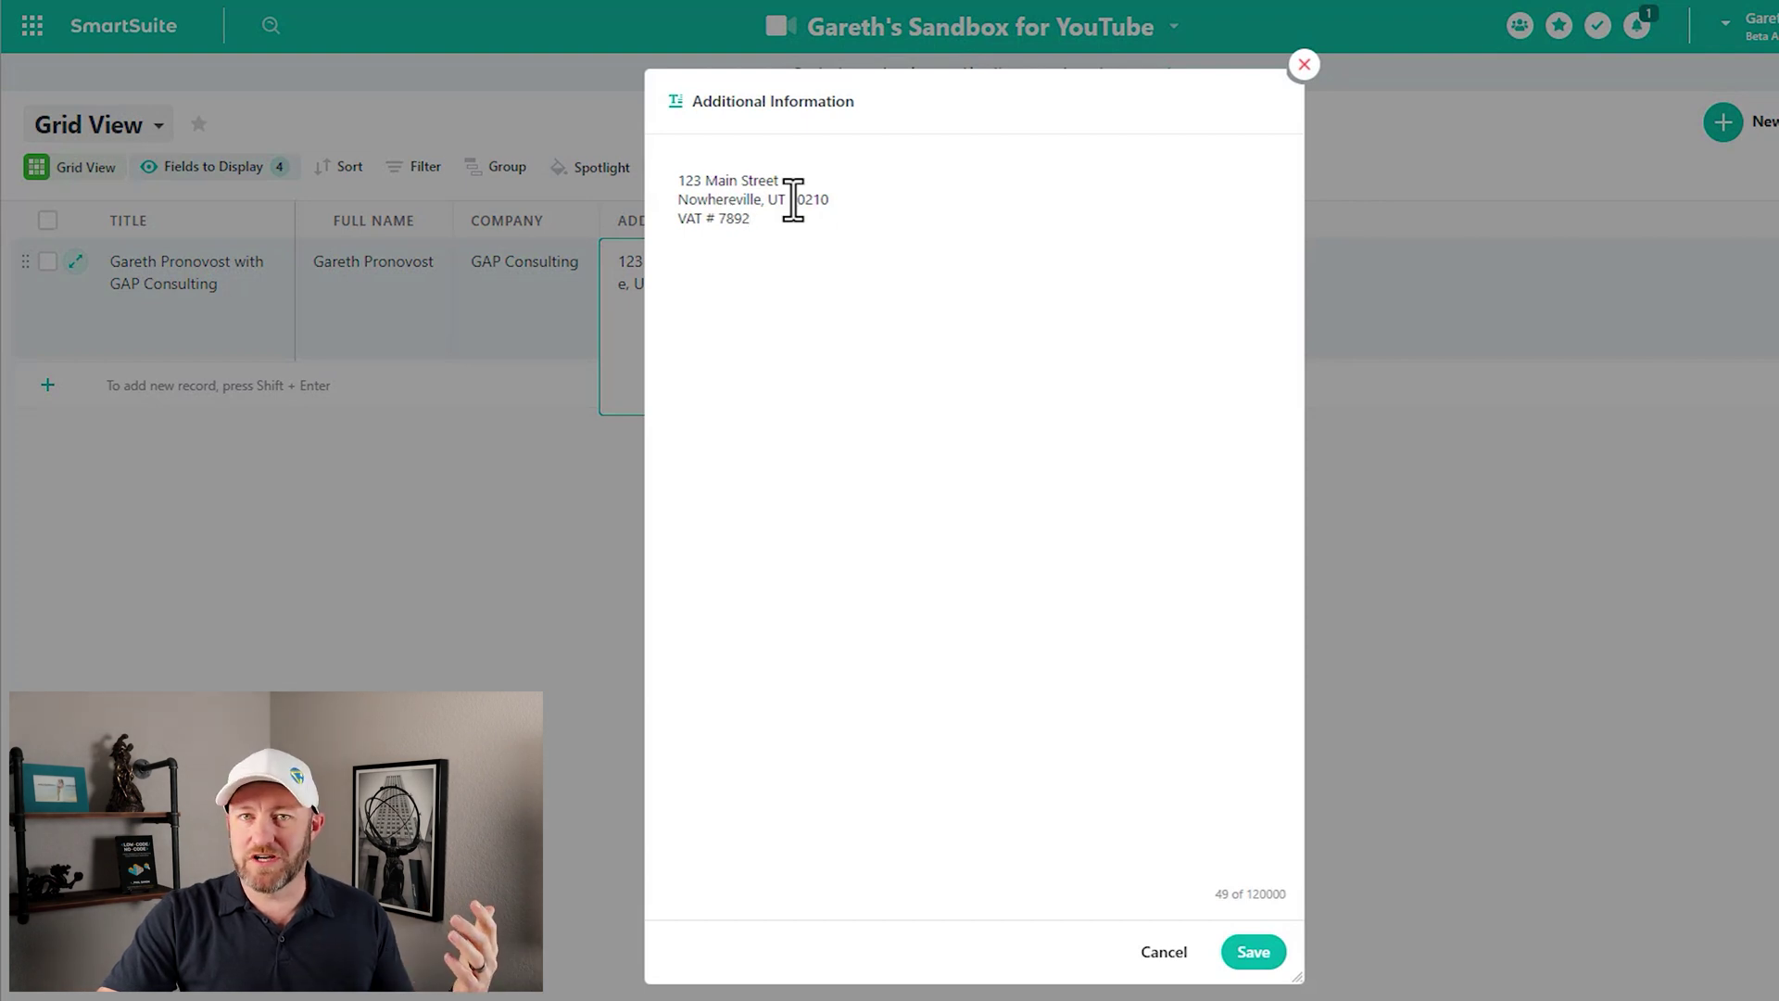
pyautogui.moveTo(785, 221); pyautogui.dragTo(664, 222)
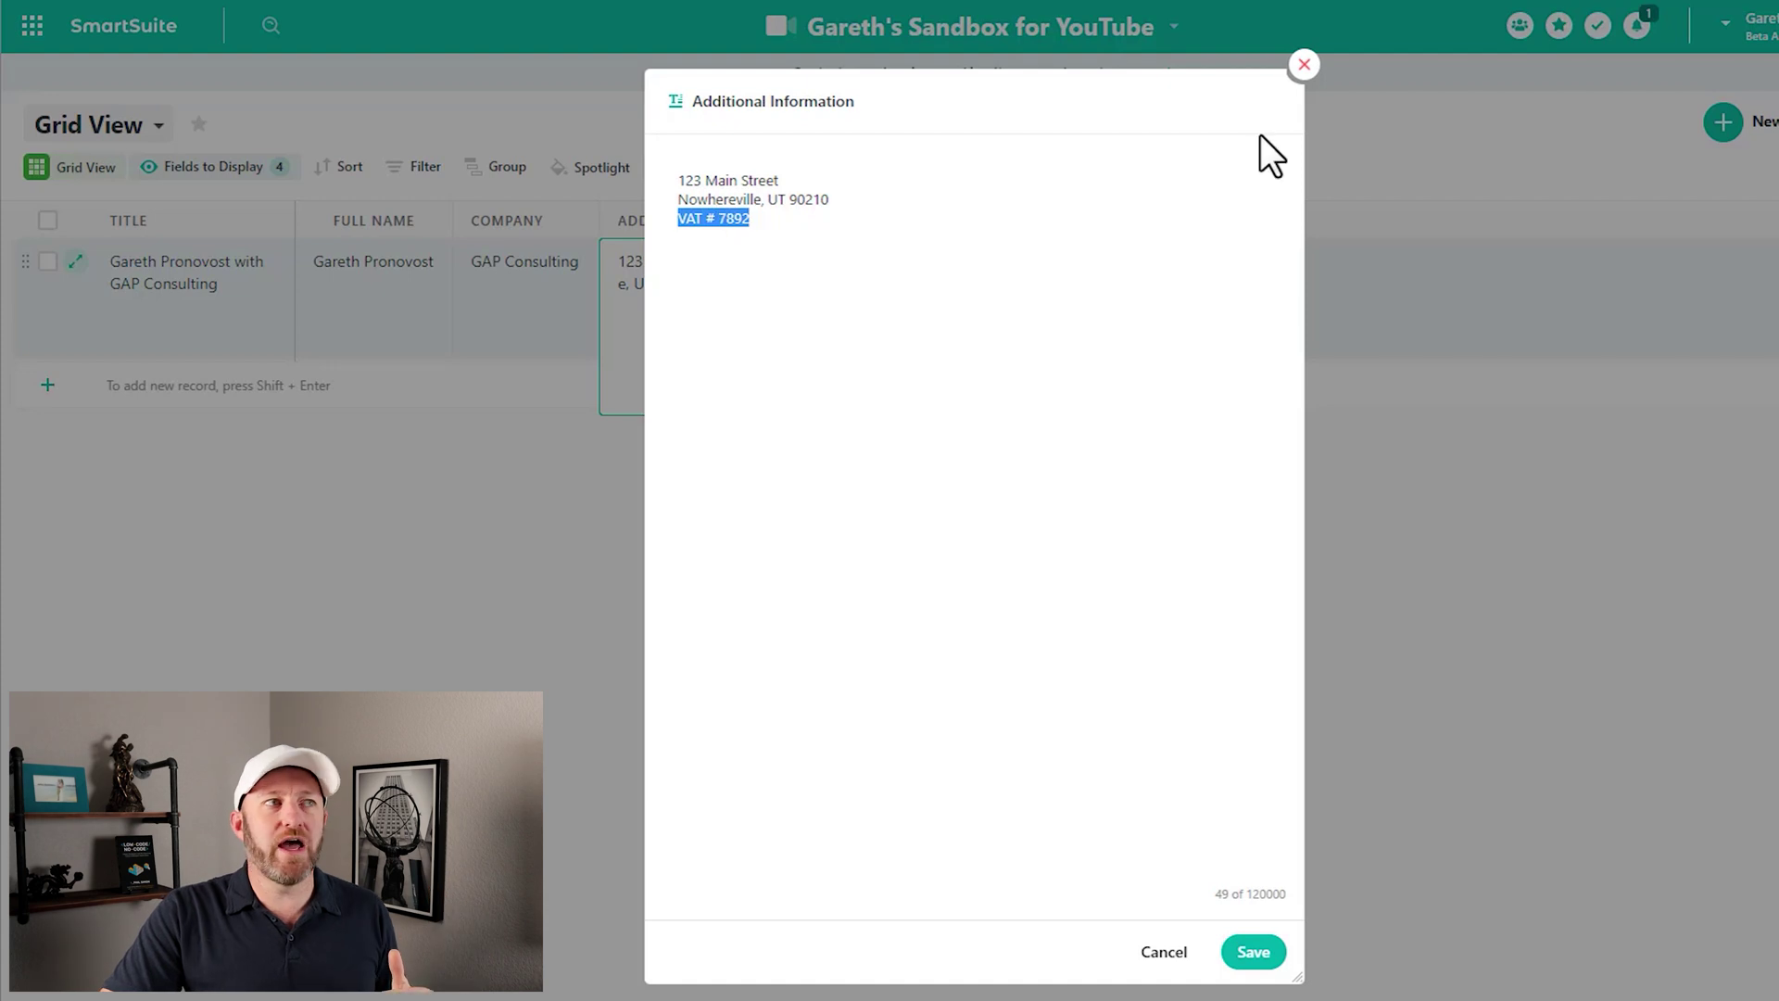
pyautogui.click(1304, 65)
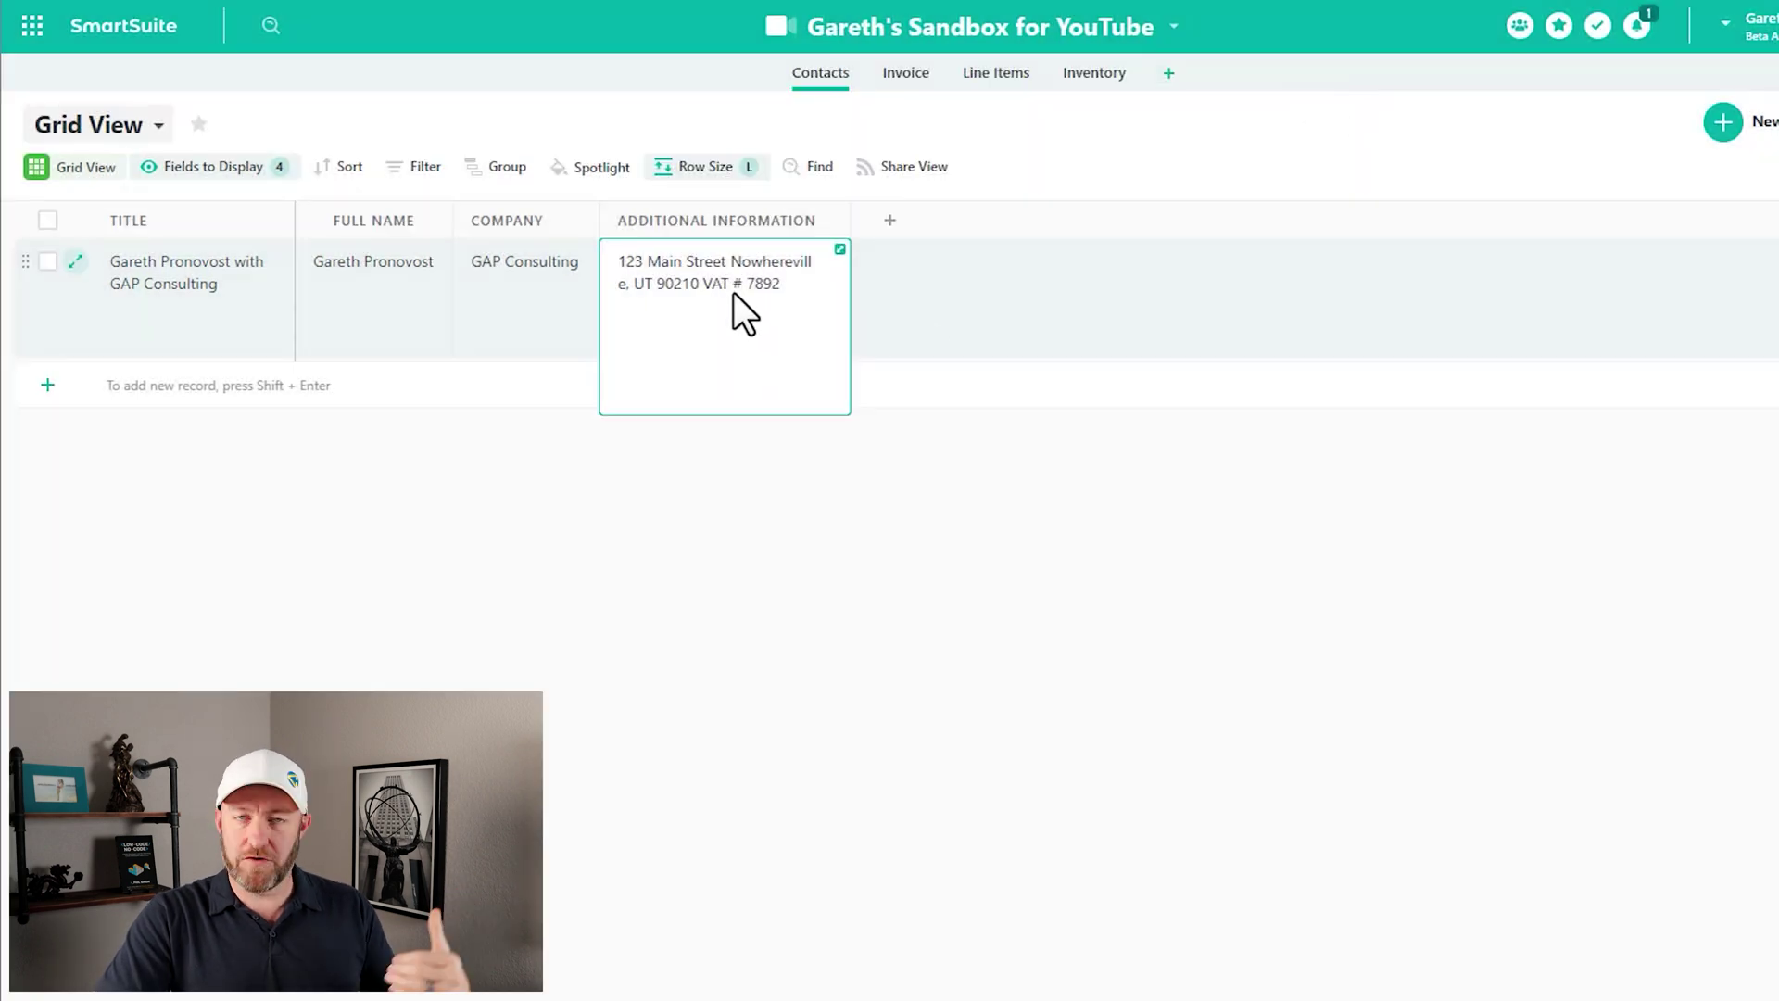
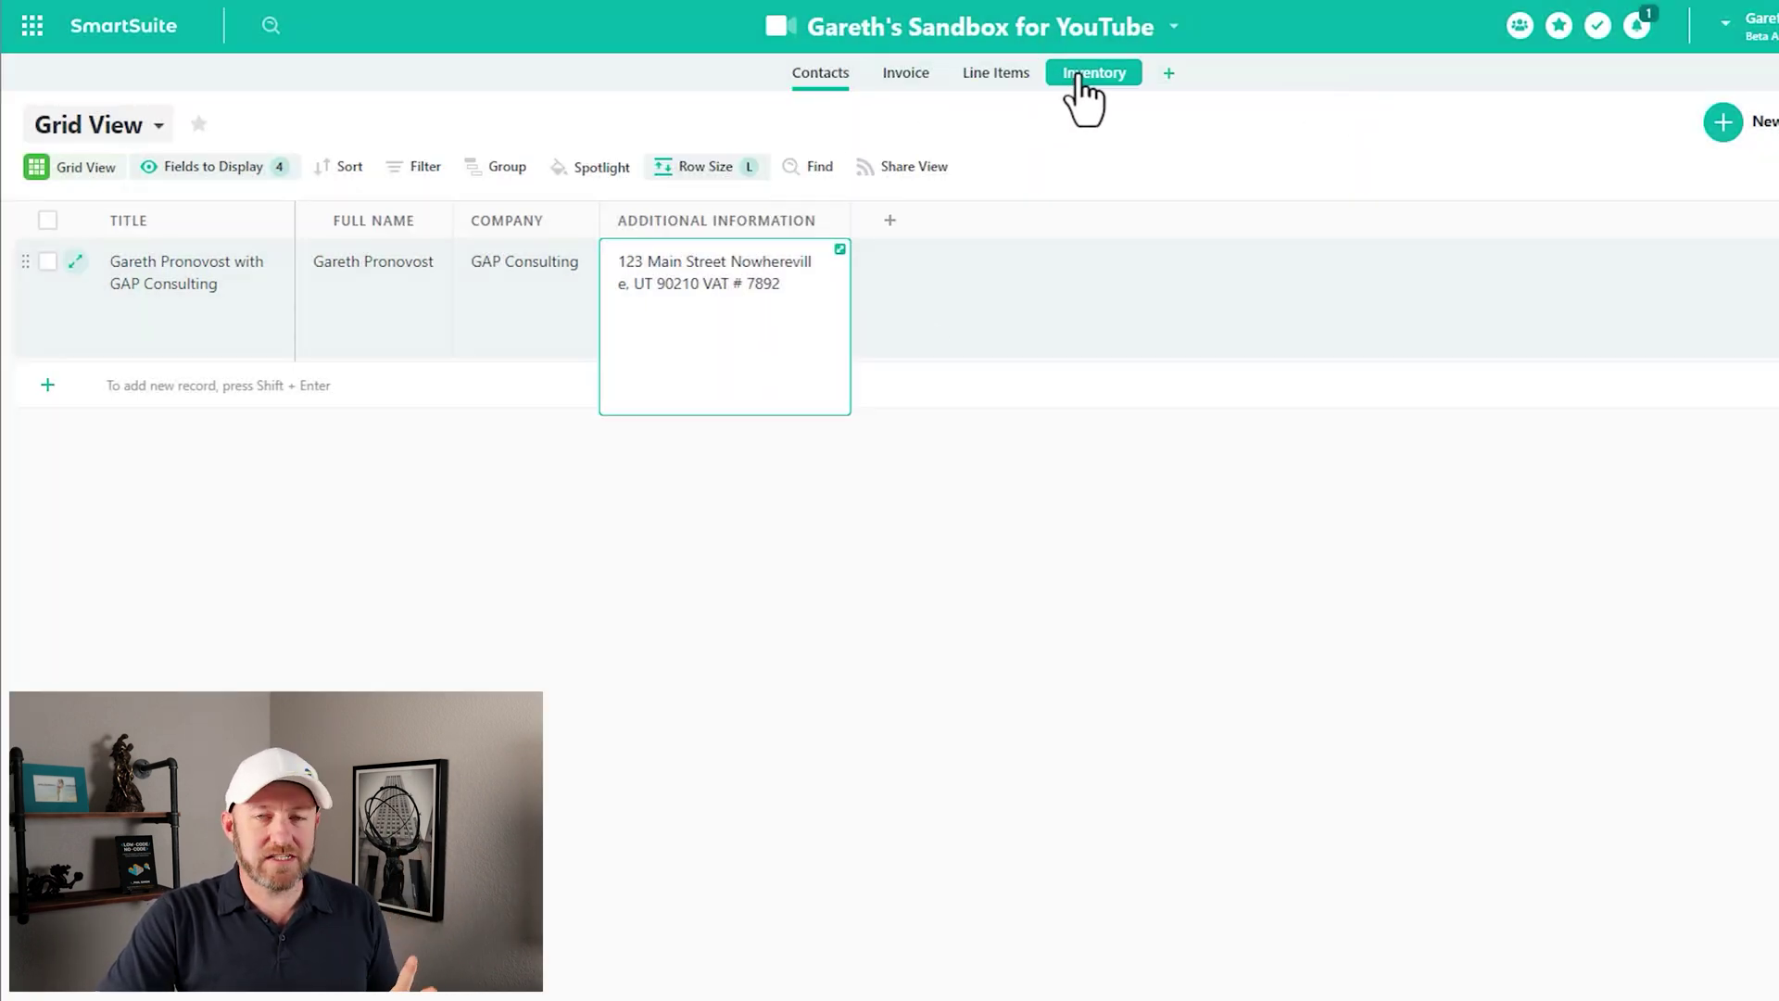
# Examine the Inventory table's items with their cost per unit and price per unit
pyautogui.click(1080, 85)
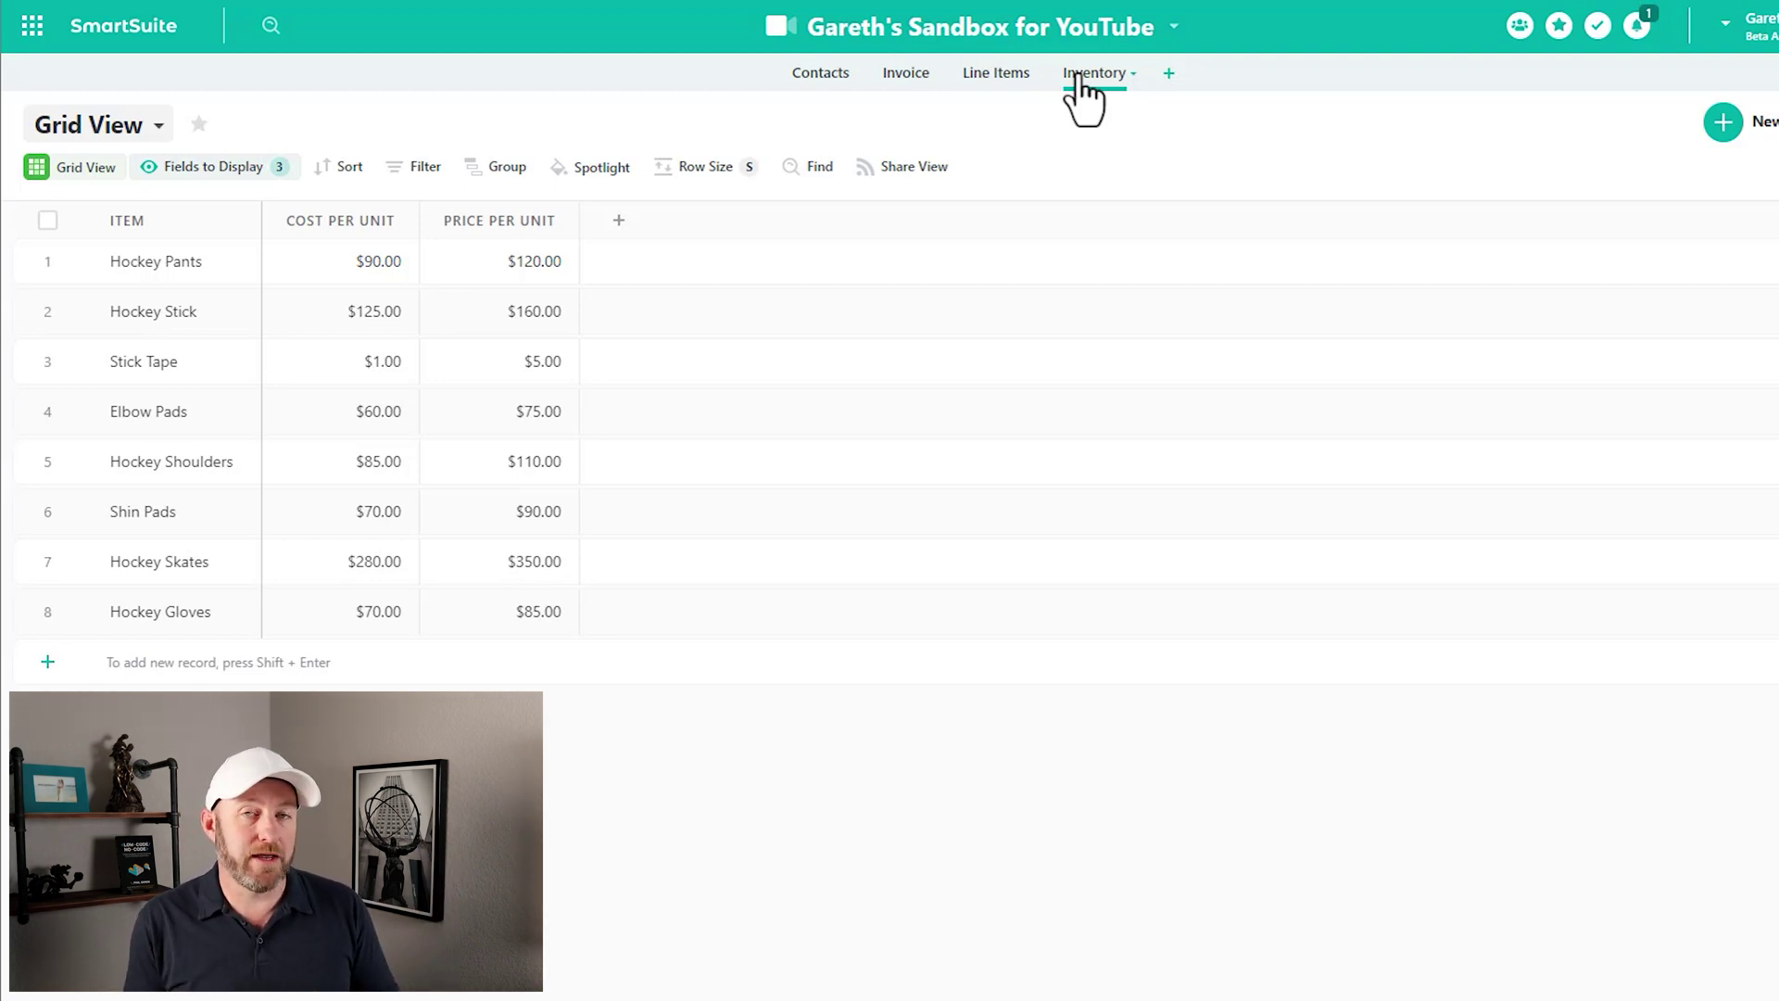
pyautogui.click(230, 263)
pyautogui.click(225, 317)
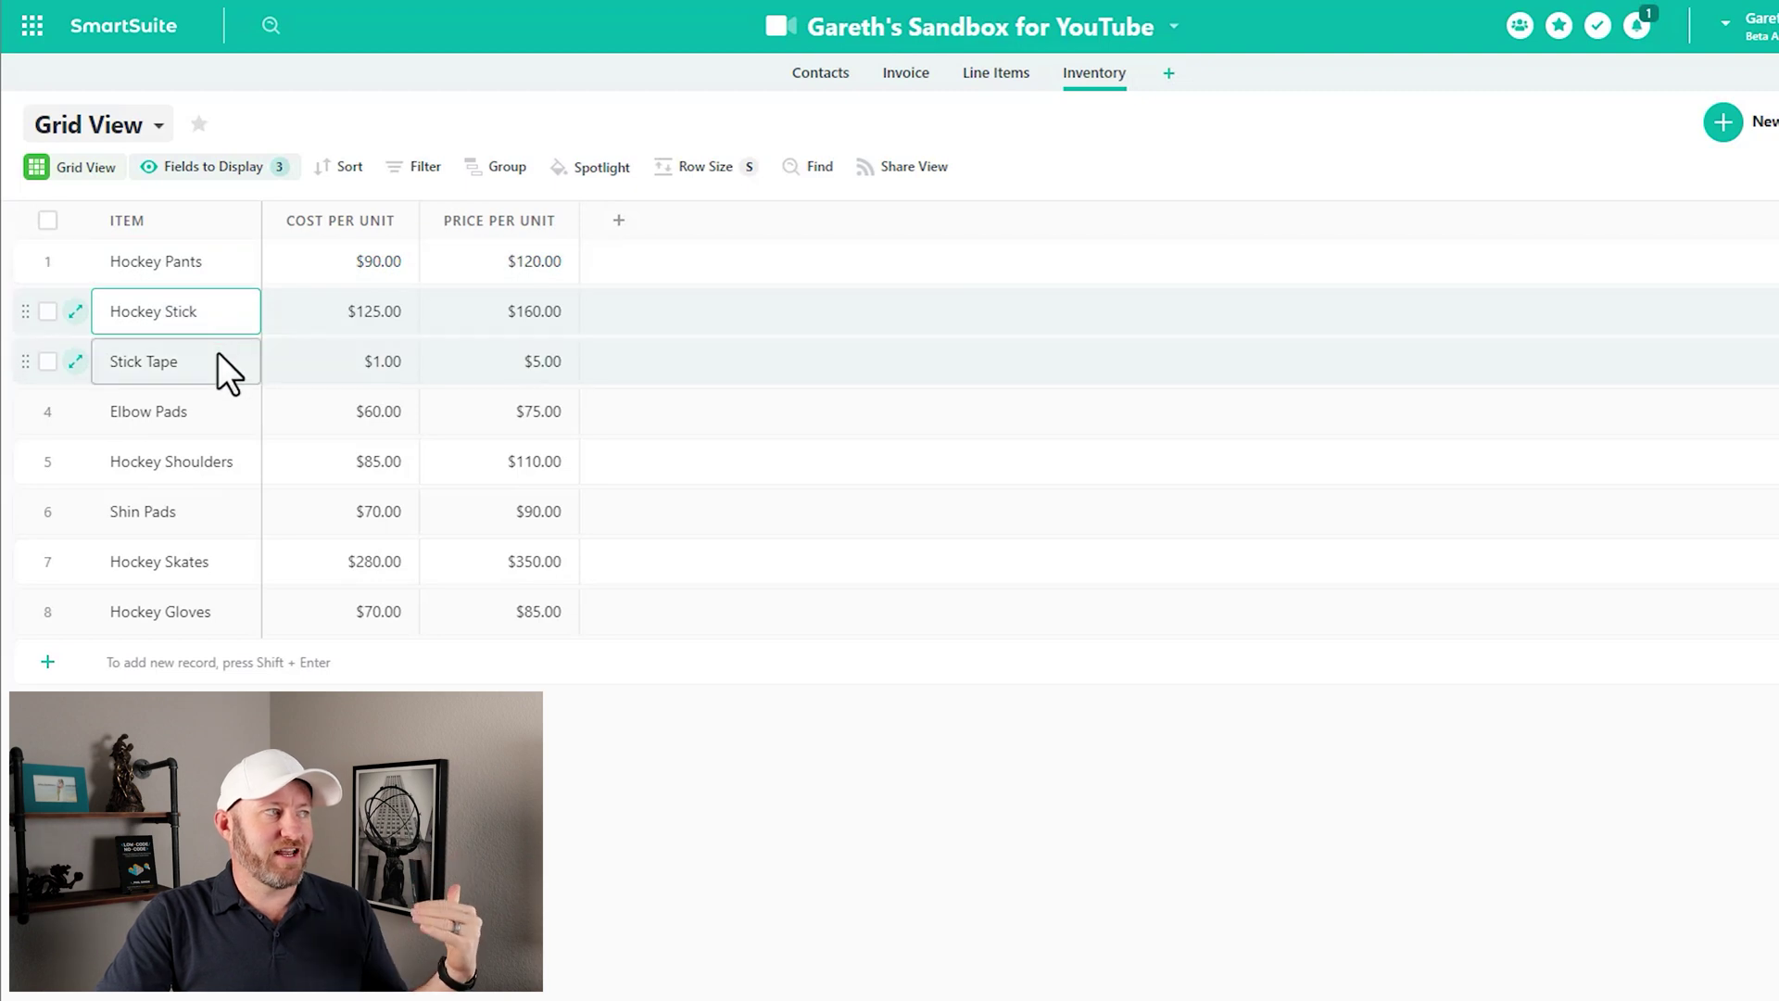
pyautogui.click(218, 352)
pyautogui.click(226, 408)
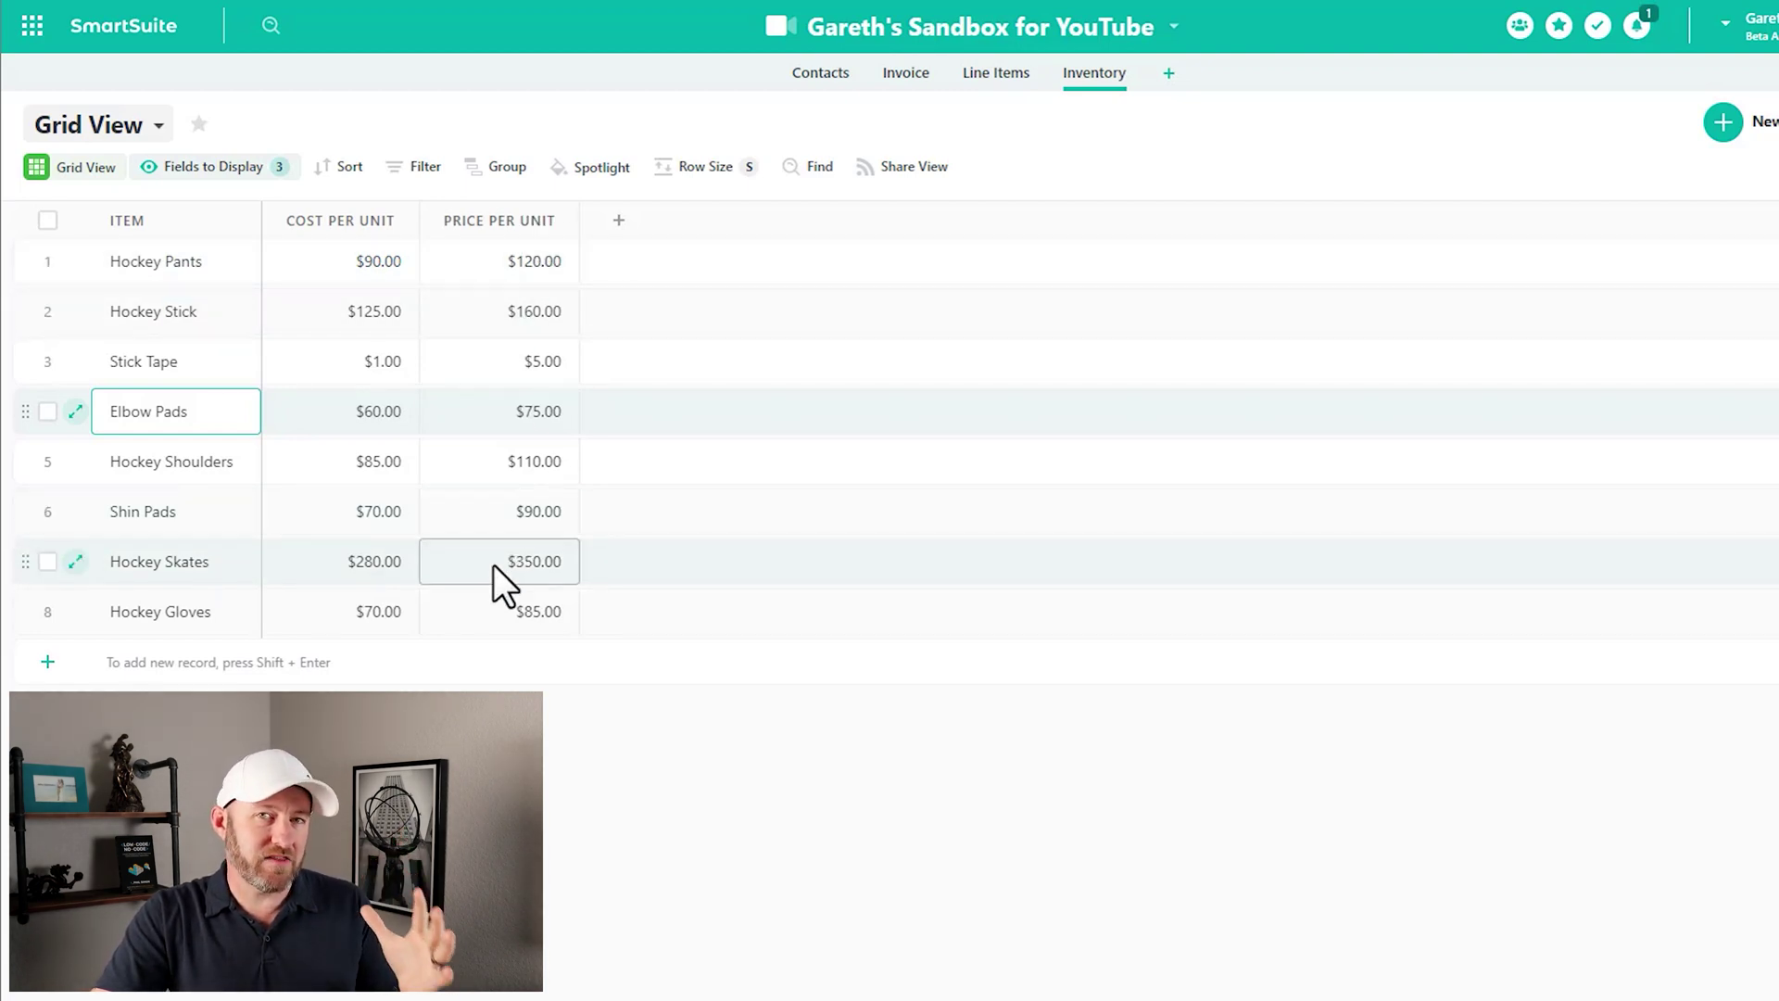
# Inspect the formula behind the Subtotal field in the Line Items table
pyautogui.click(976, 82)
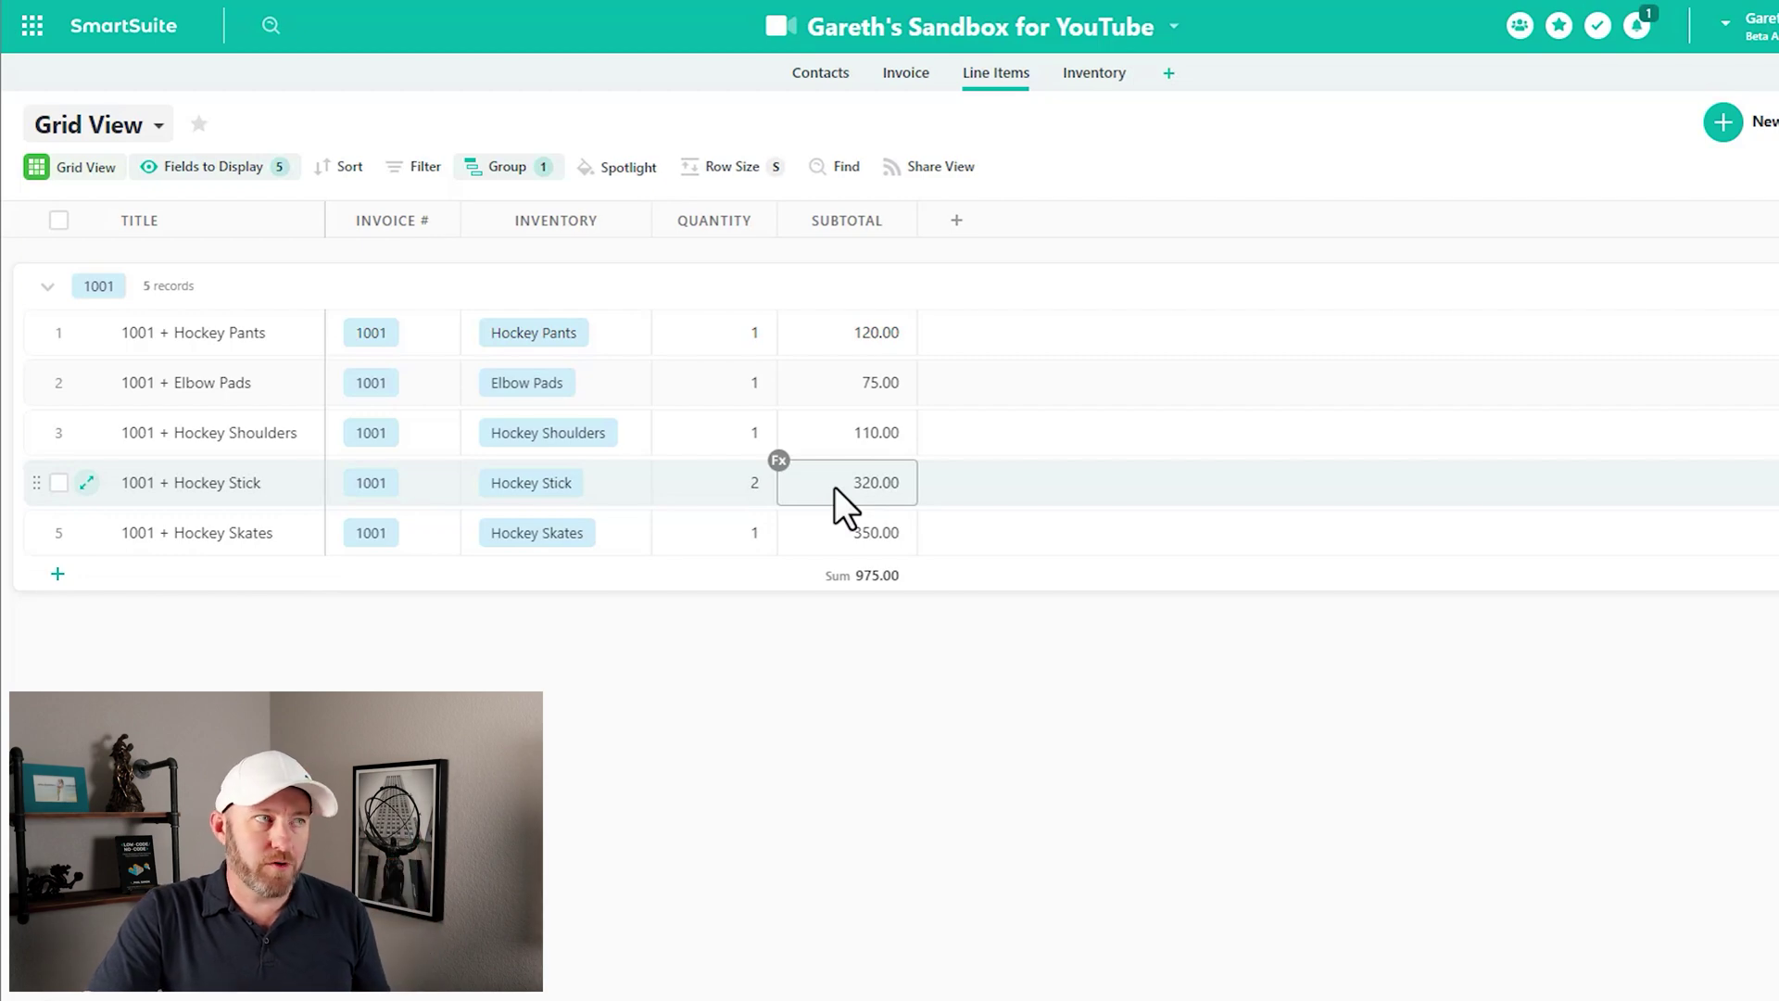
pyautogui.doubleClick(849, 222)
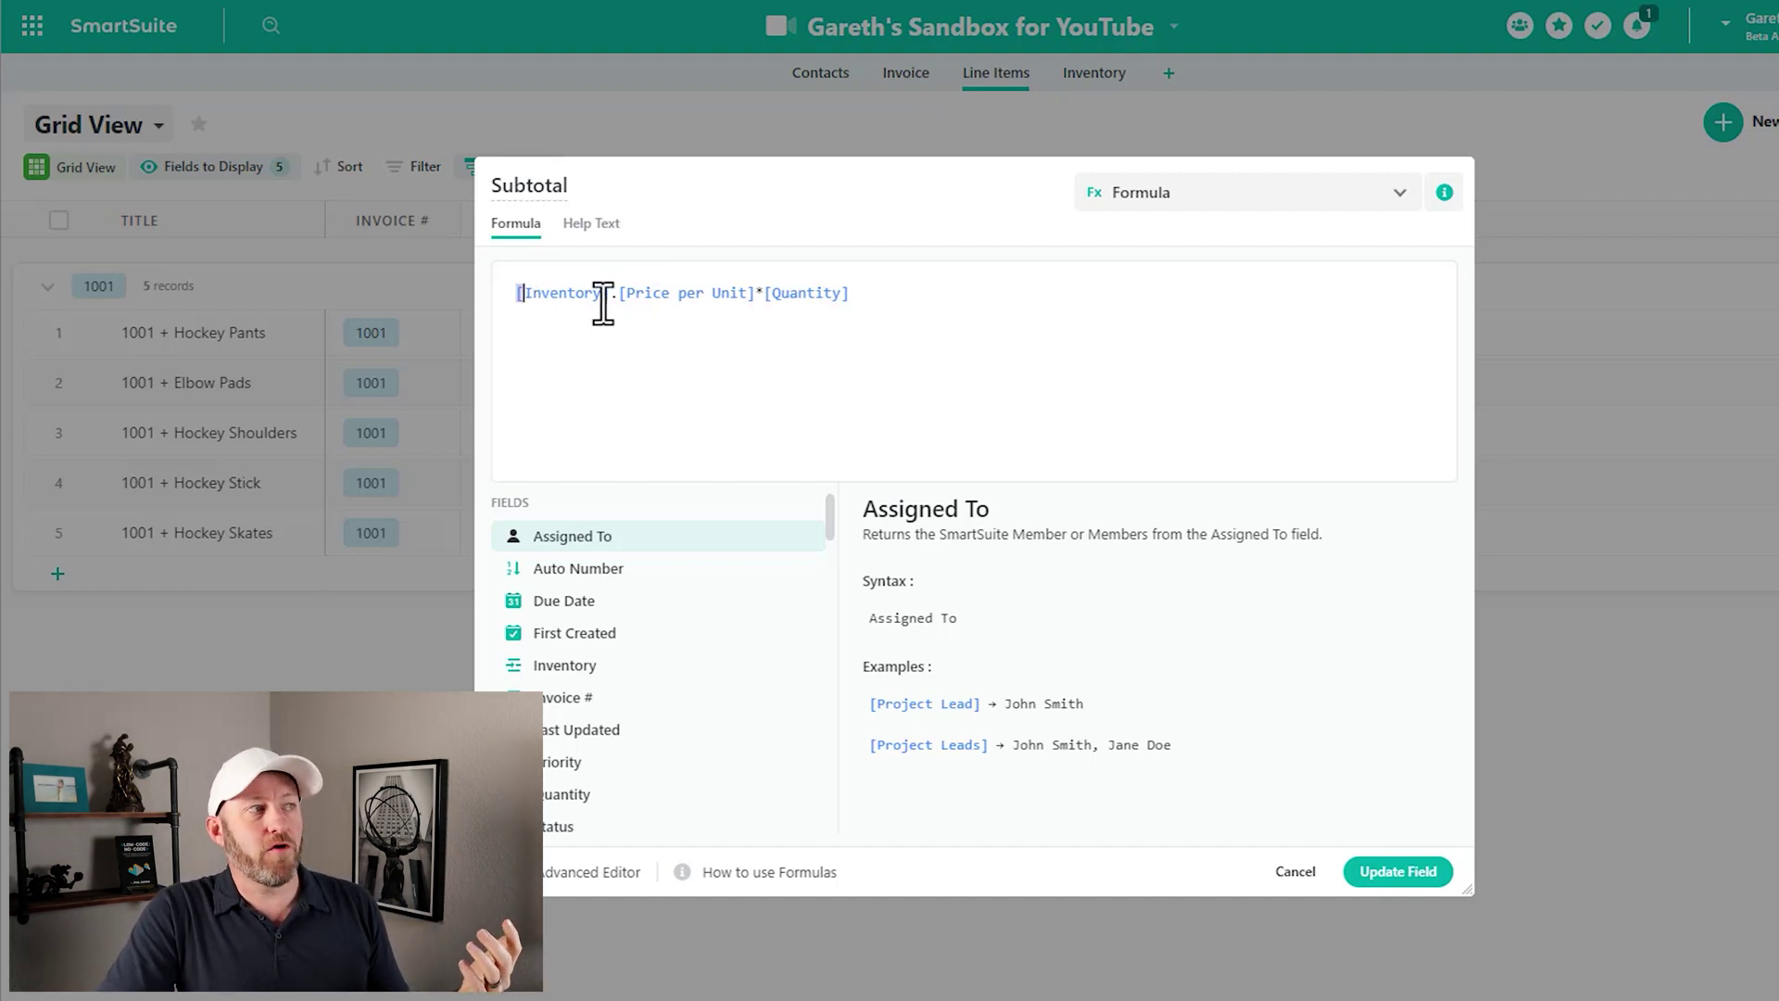
pyautogui.moveTo(517, 296); pyautogui.dragTo(865, 311)
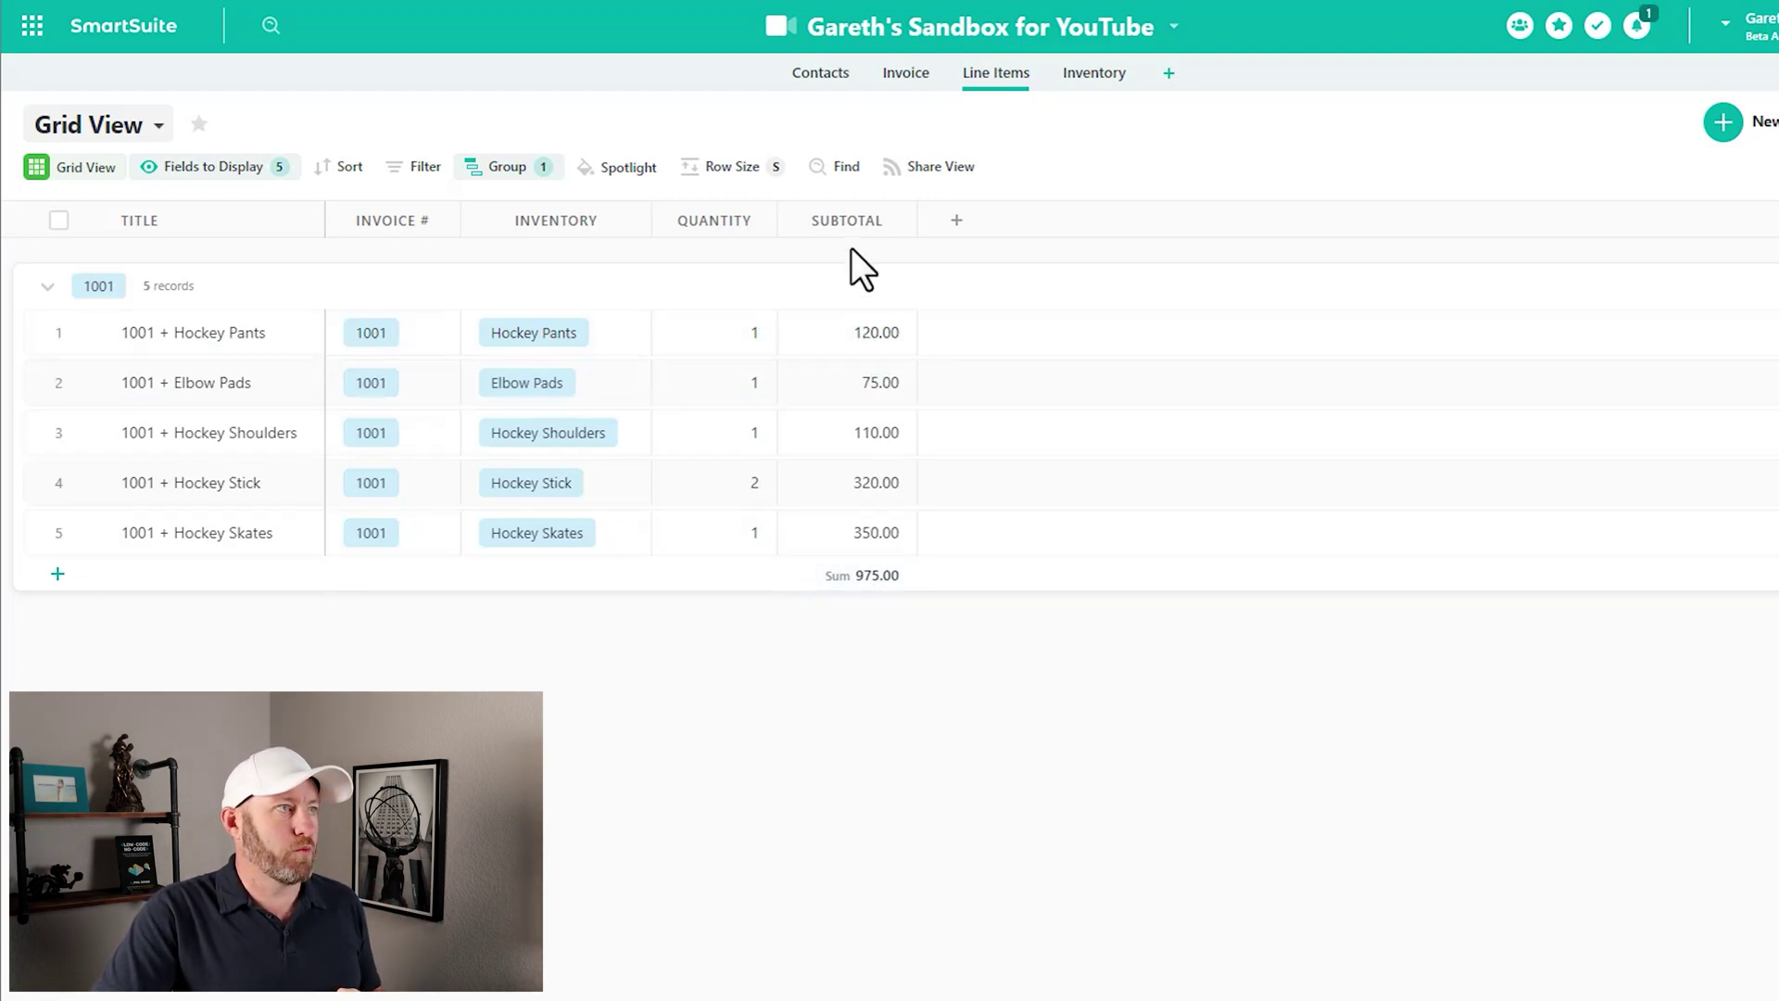
# Widen the Link to Line Items column in the Invoice table so several linked items fit
pyautogui.click(914, 76)
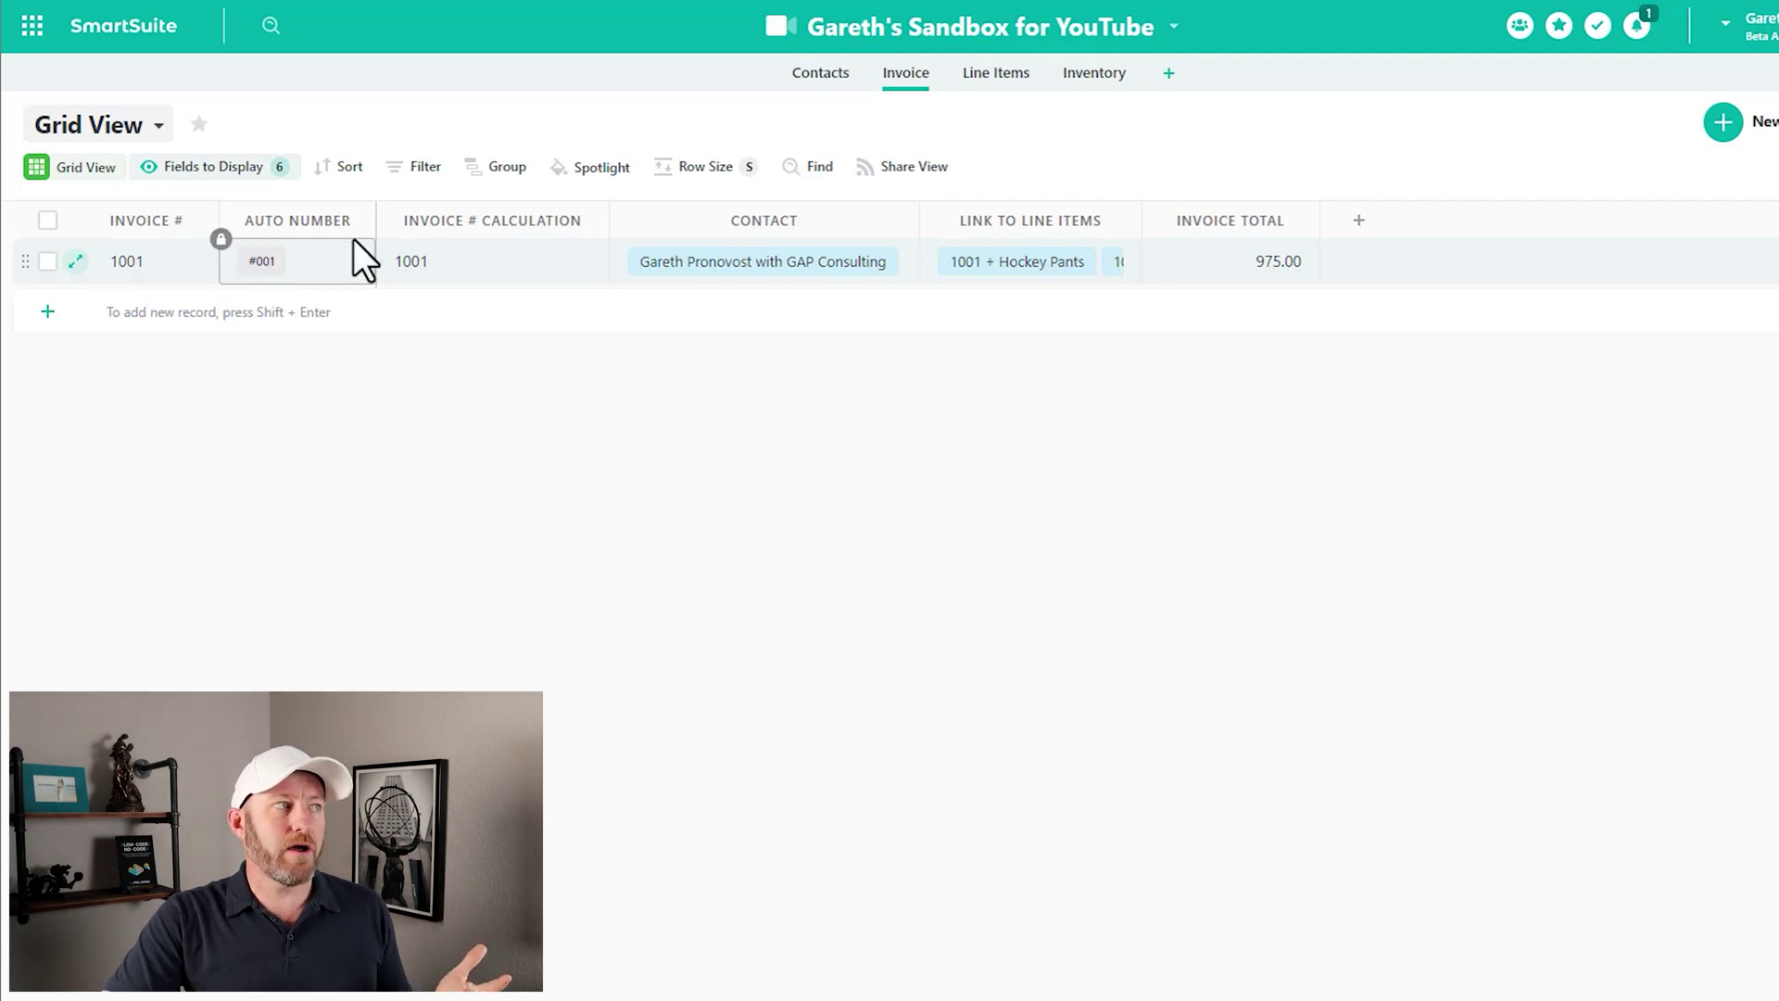
pyautogui.click(469, 222)
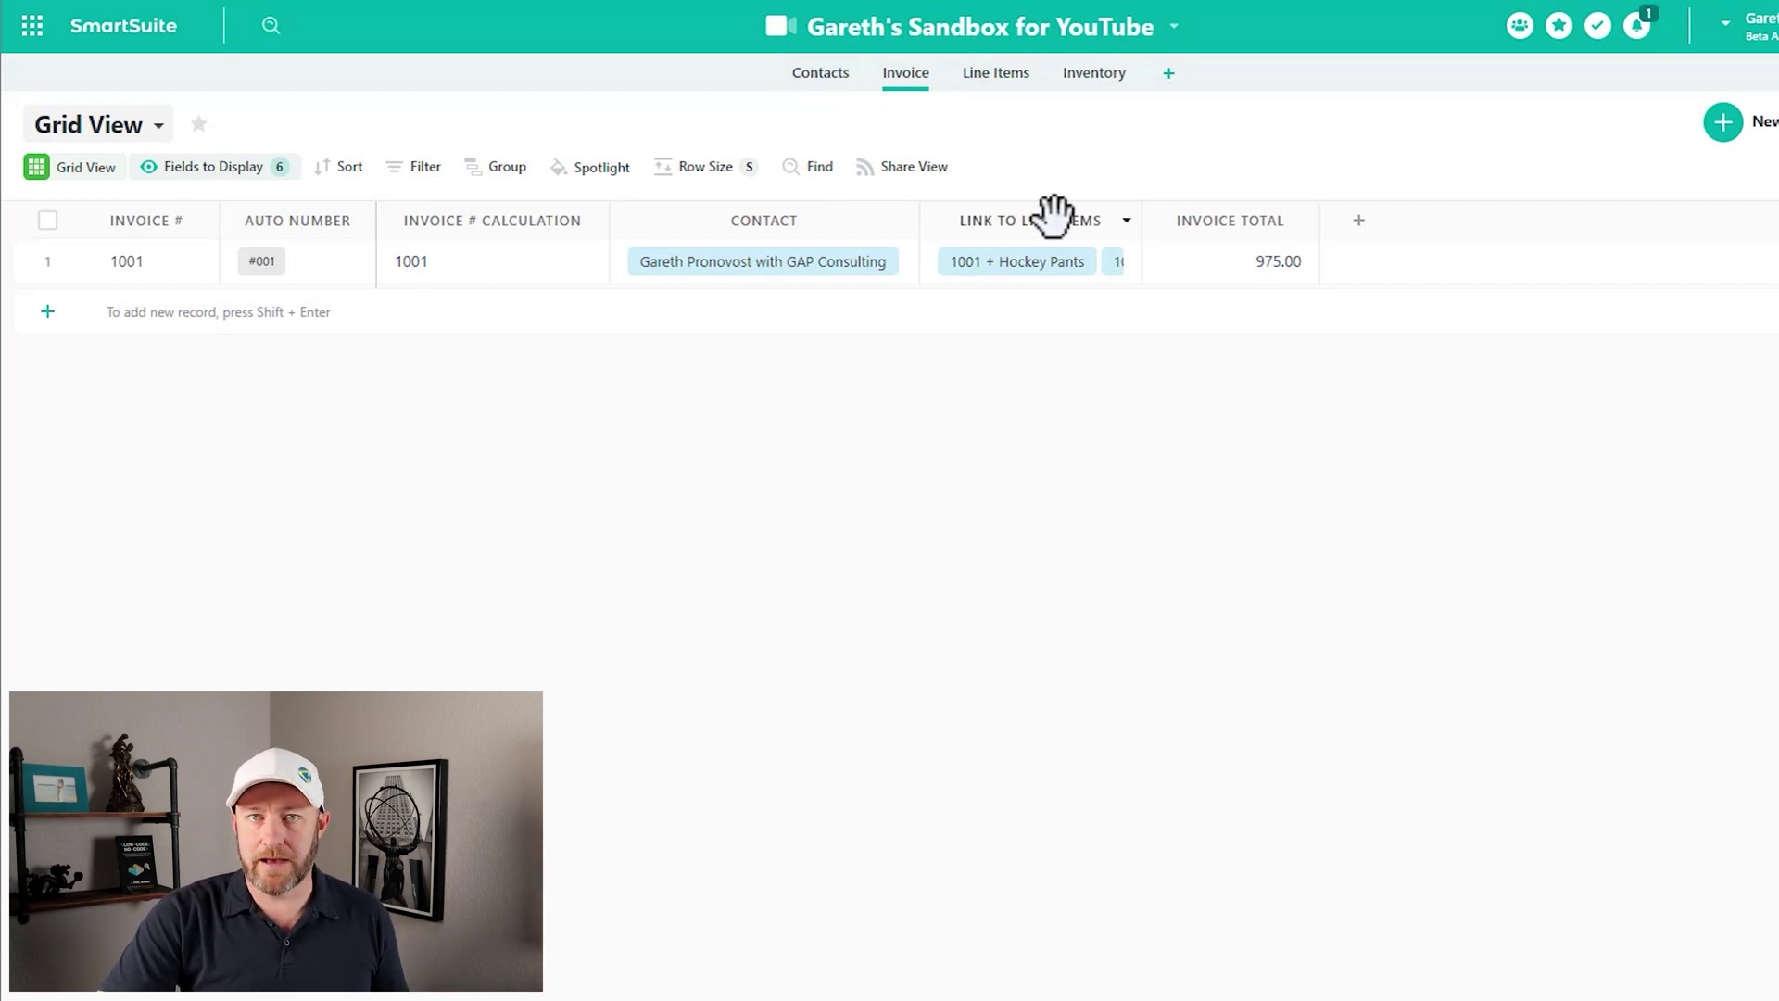
pyautogui.moveTo(1141, 221); pyautogui.dragTo(1460, 234)
pyautogui.click(1010, 269)
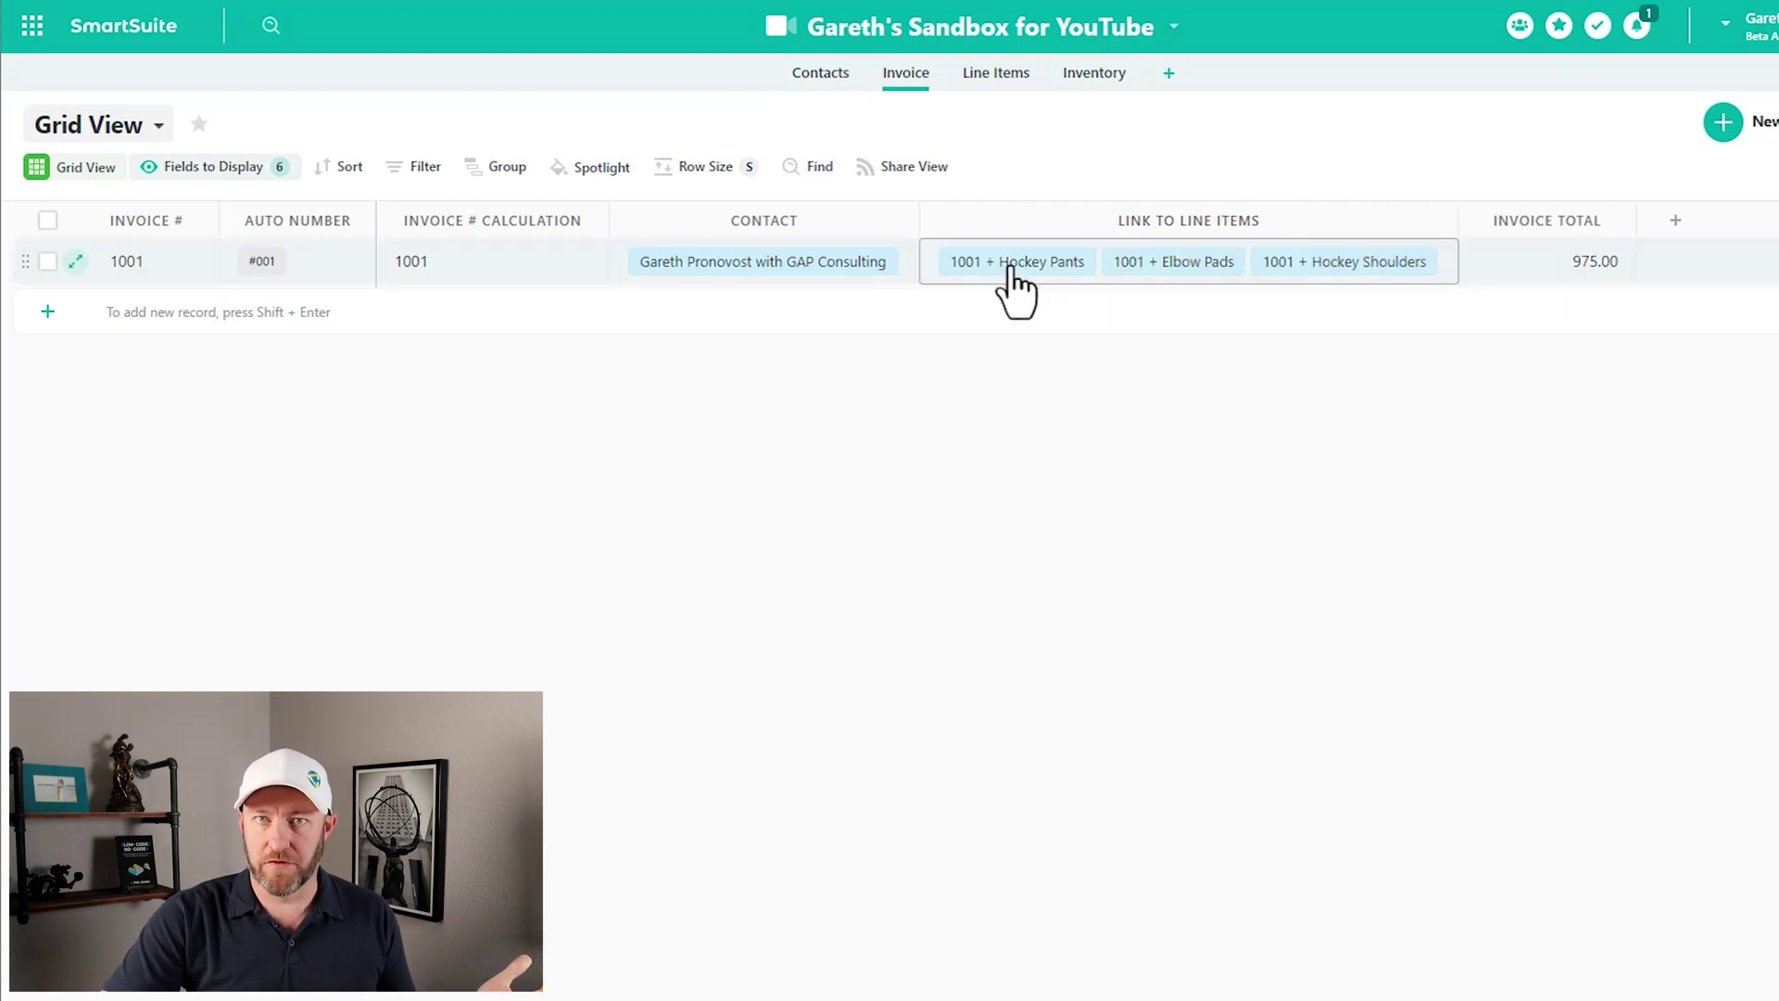
# Inspect the formula behind the Invoice Total field, leaving it unedited
pyautogui.click(1568, 261)
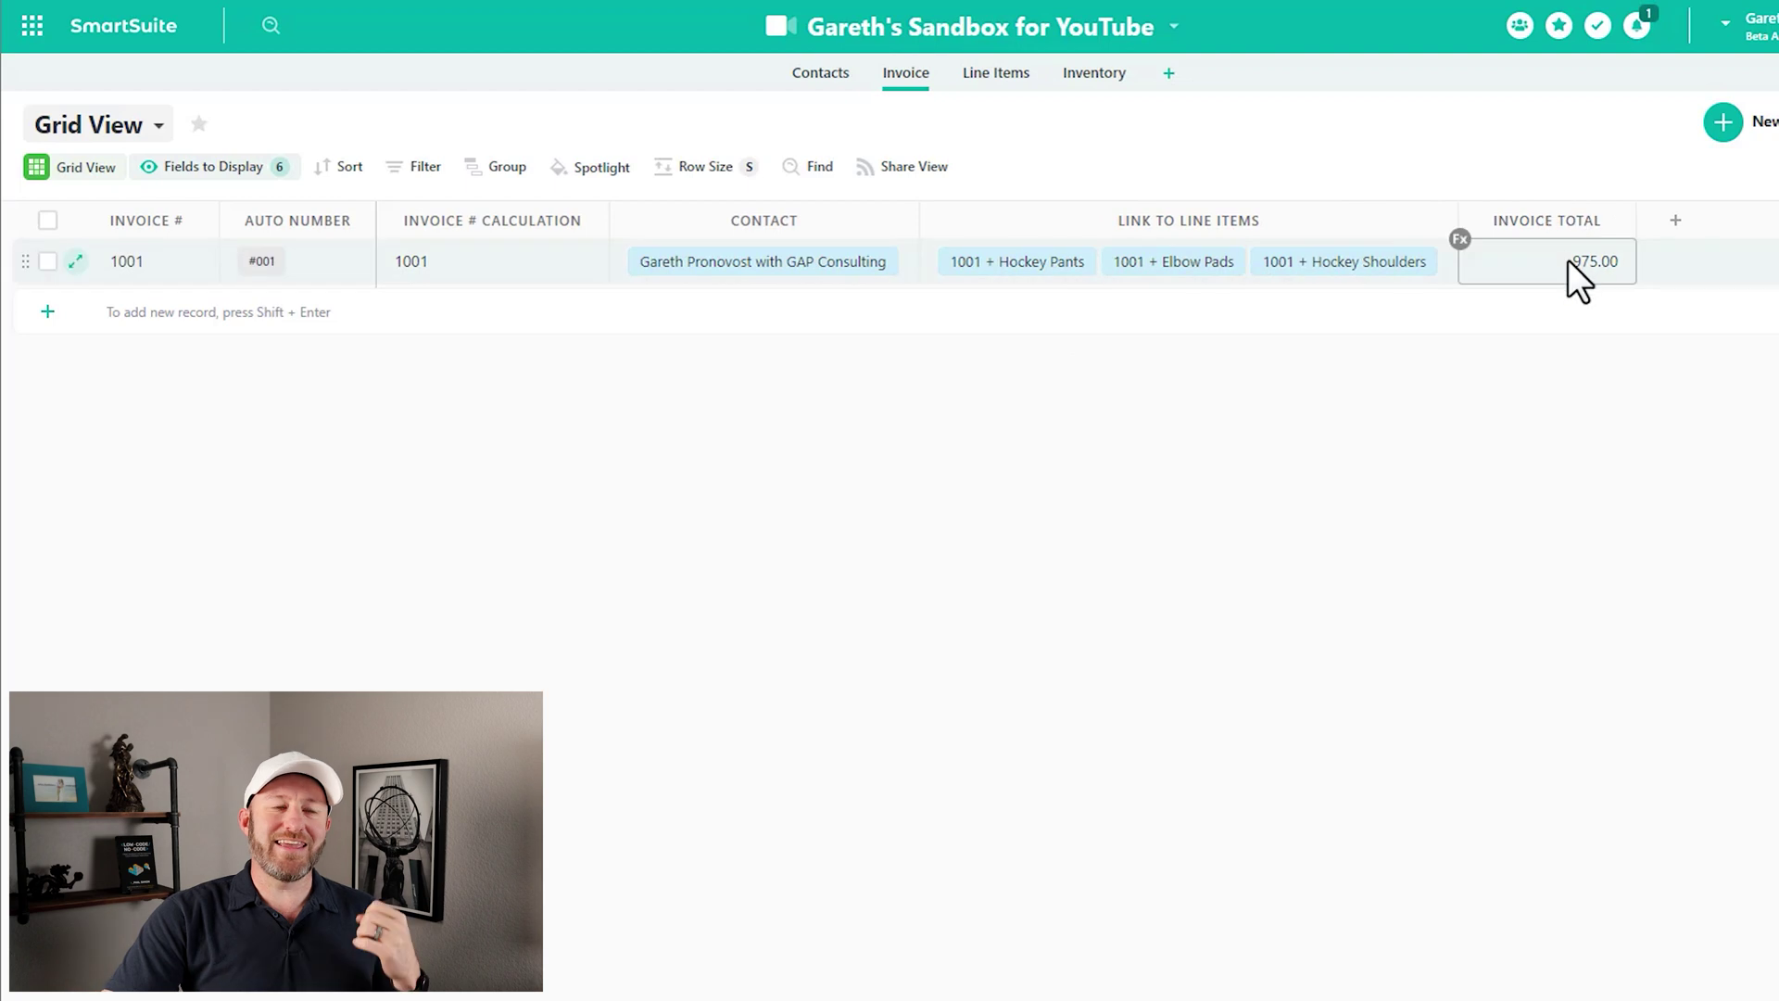
pyautogui.doubleClick(1580, 223)
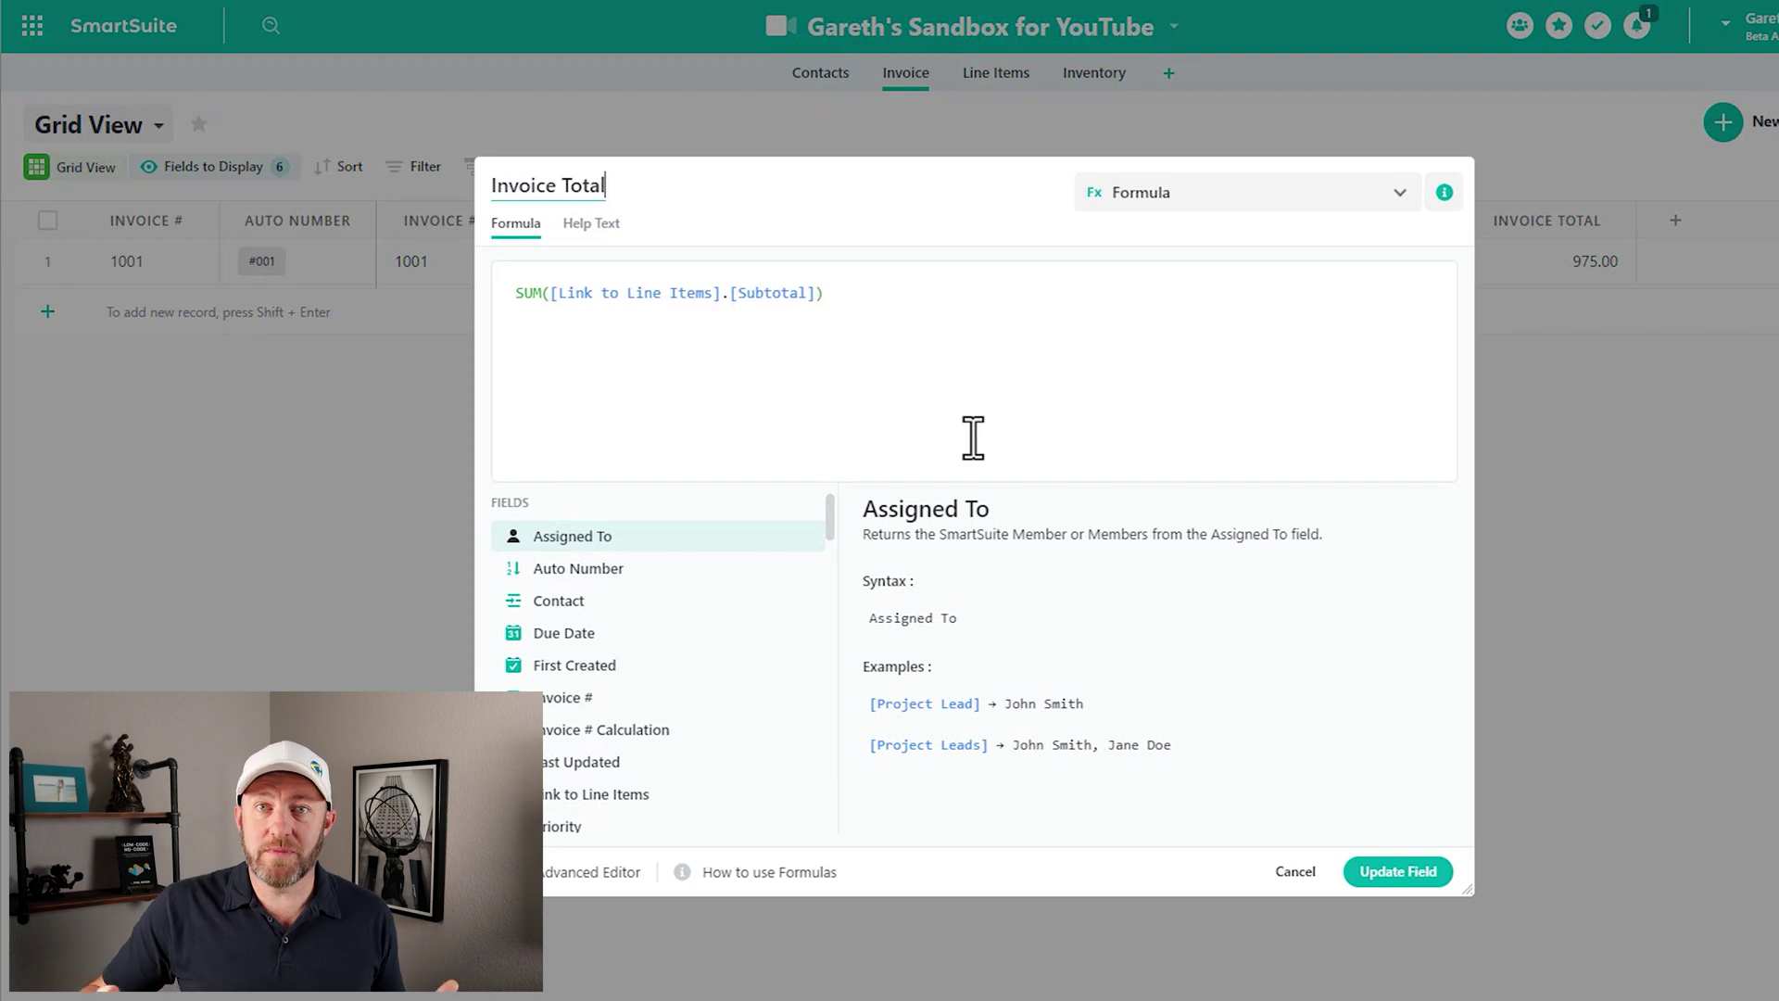
pyautogui.click(1647, 509)
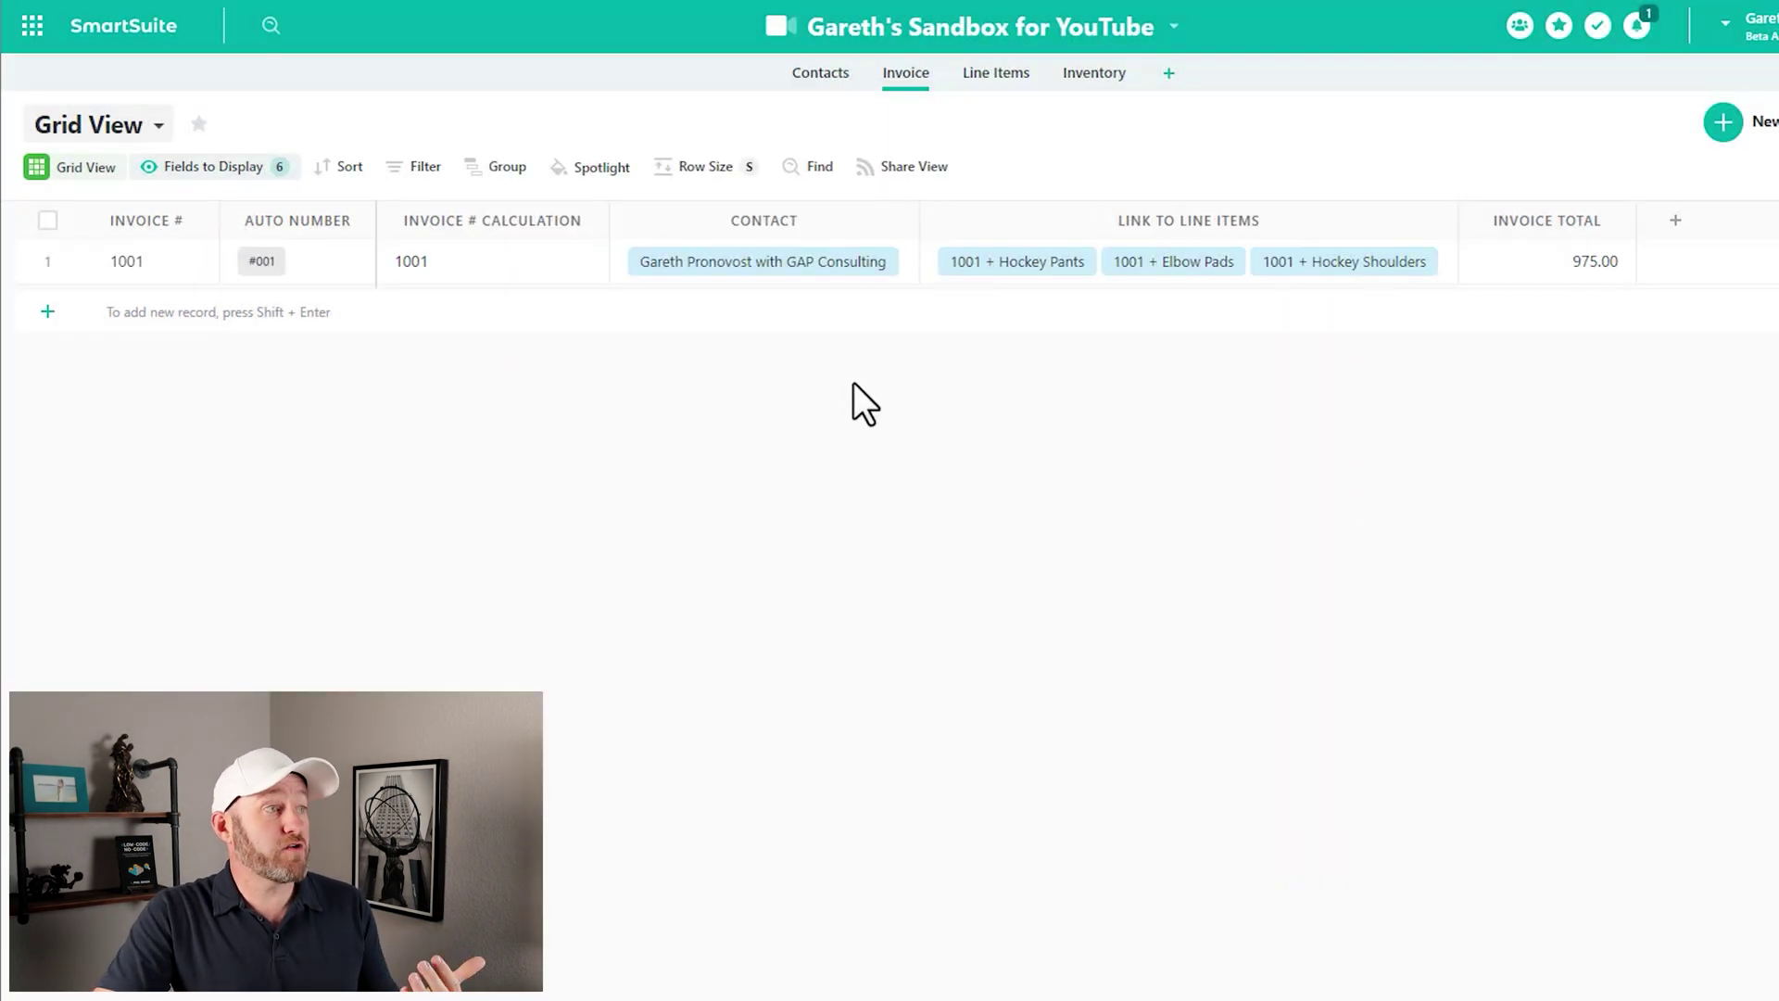
# Add a new record to the Invoice table and link it to the existing GAP Consulting contact
pyautogui.click(602, 313)
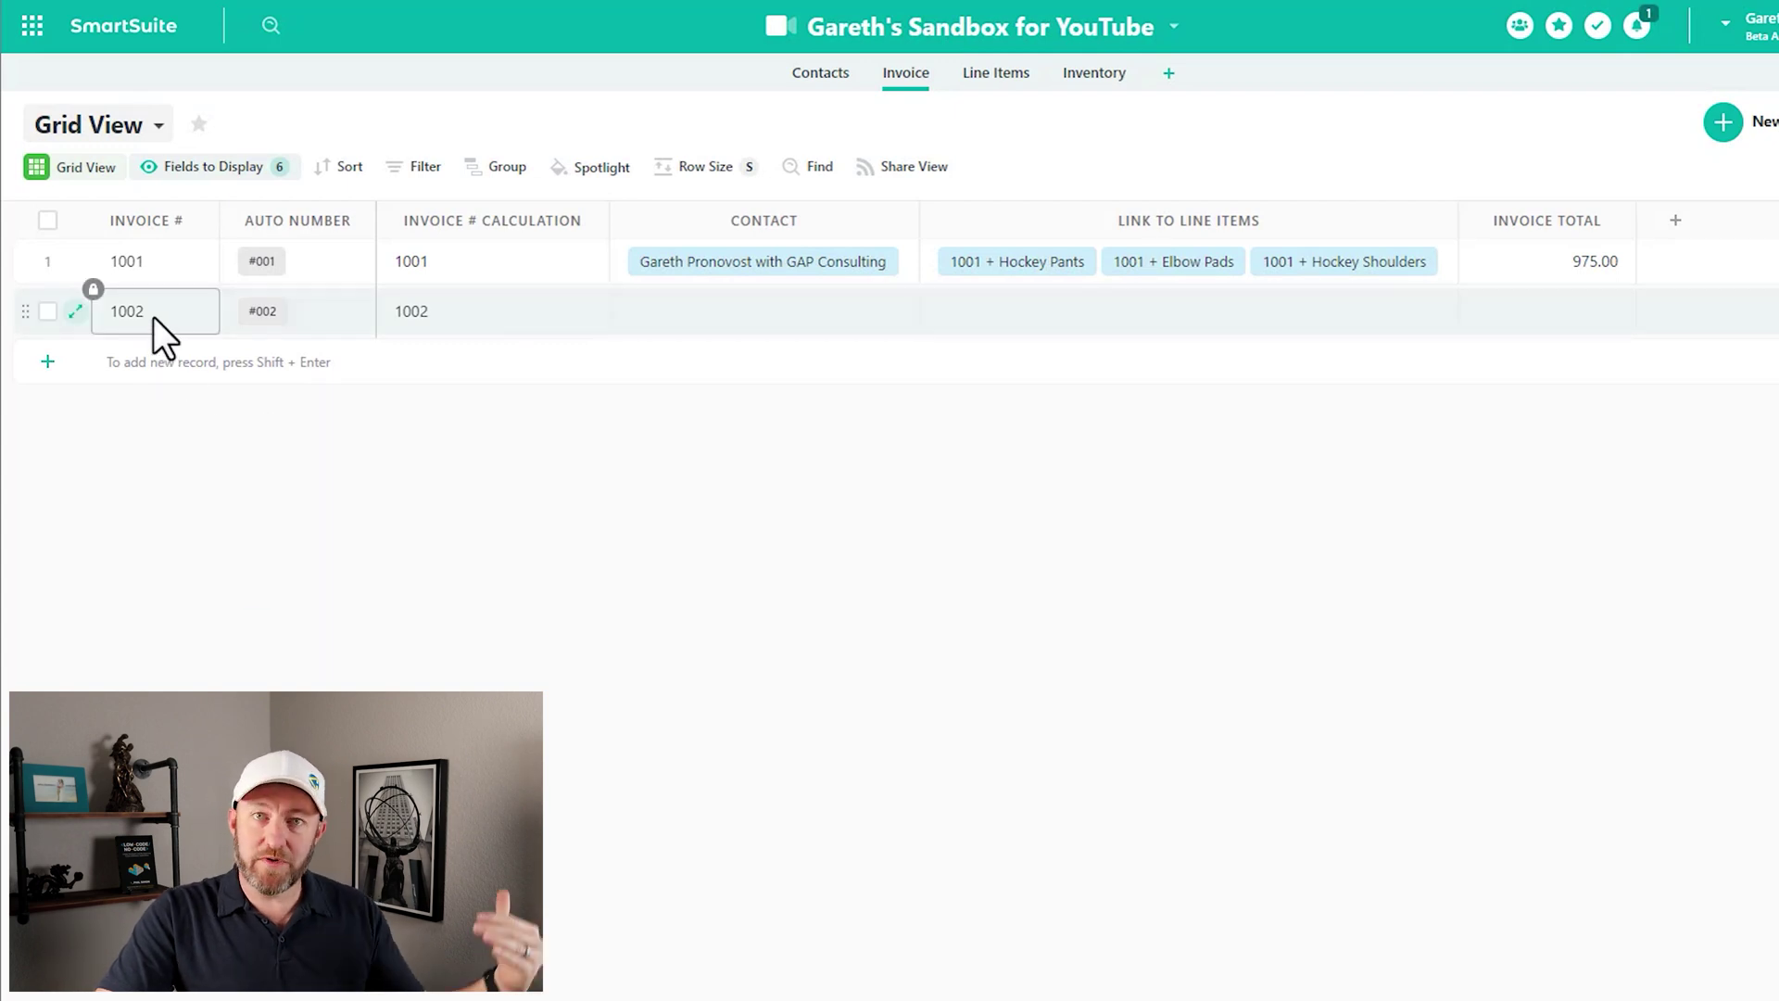
pyautogui.click(639, 319)
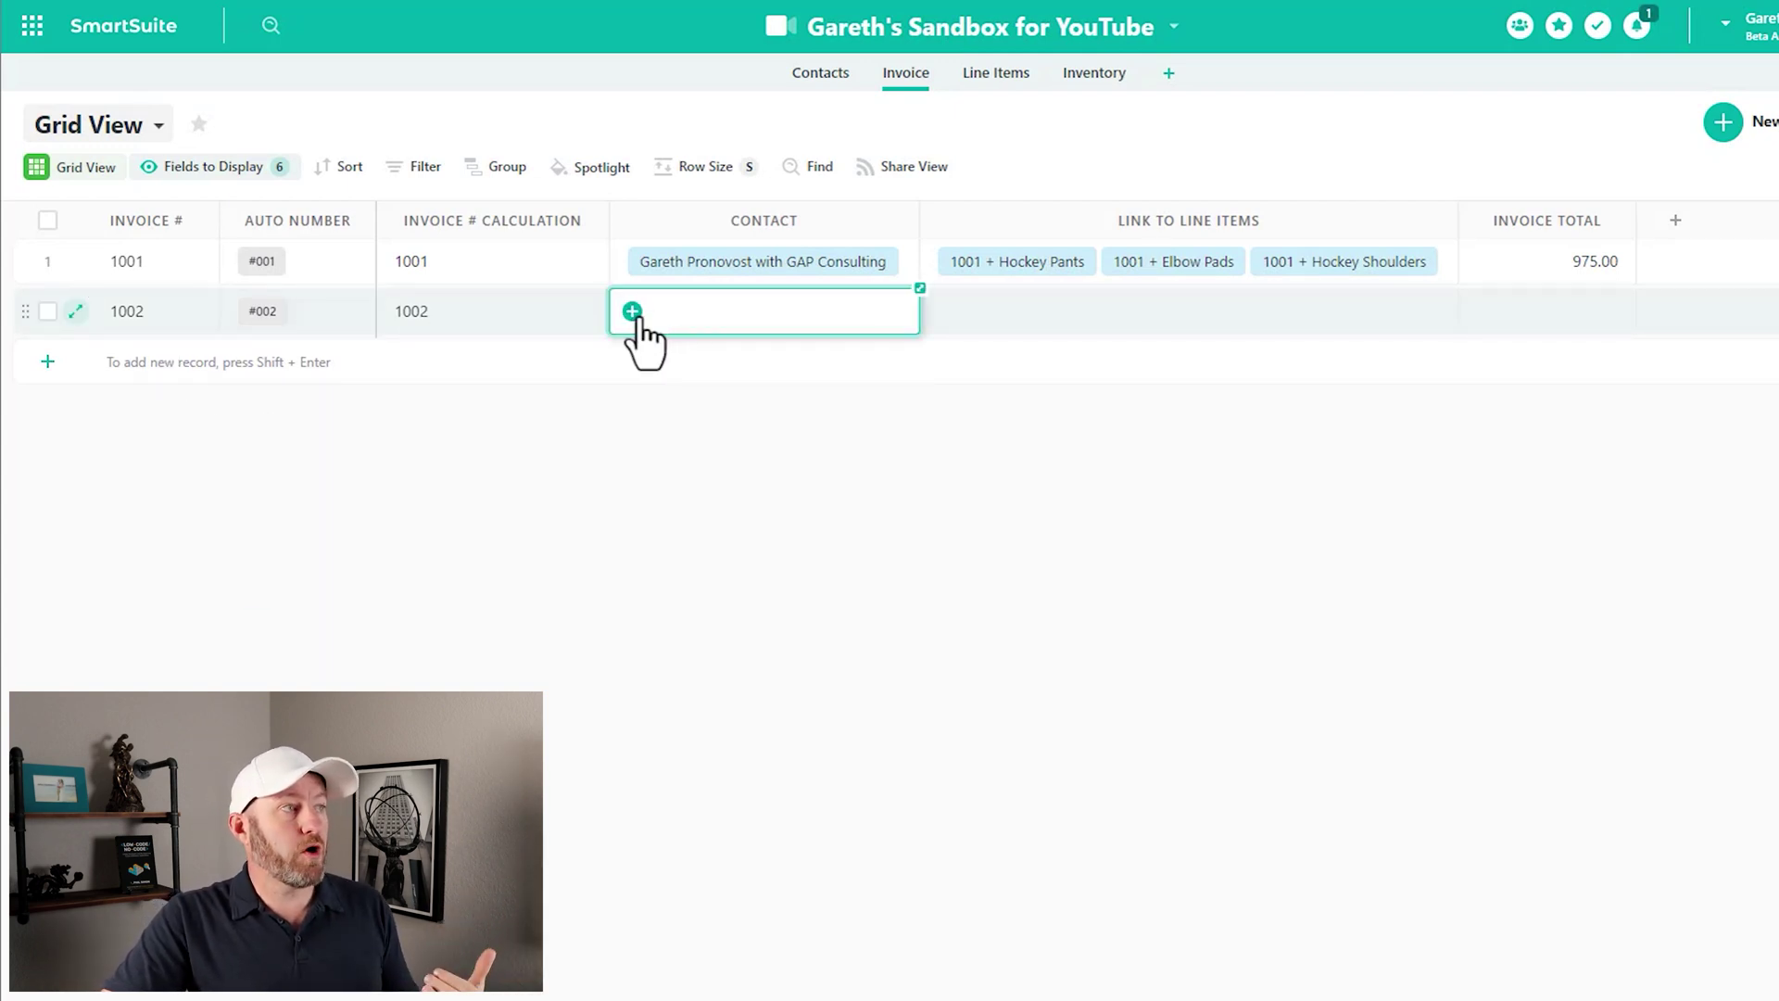
pyautogui.click(634, 315)
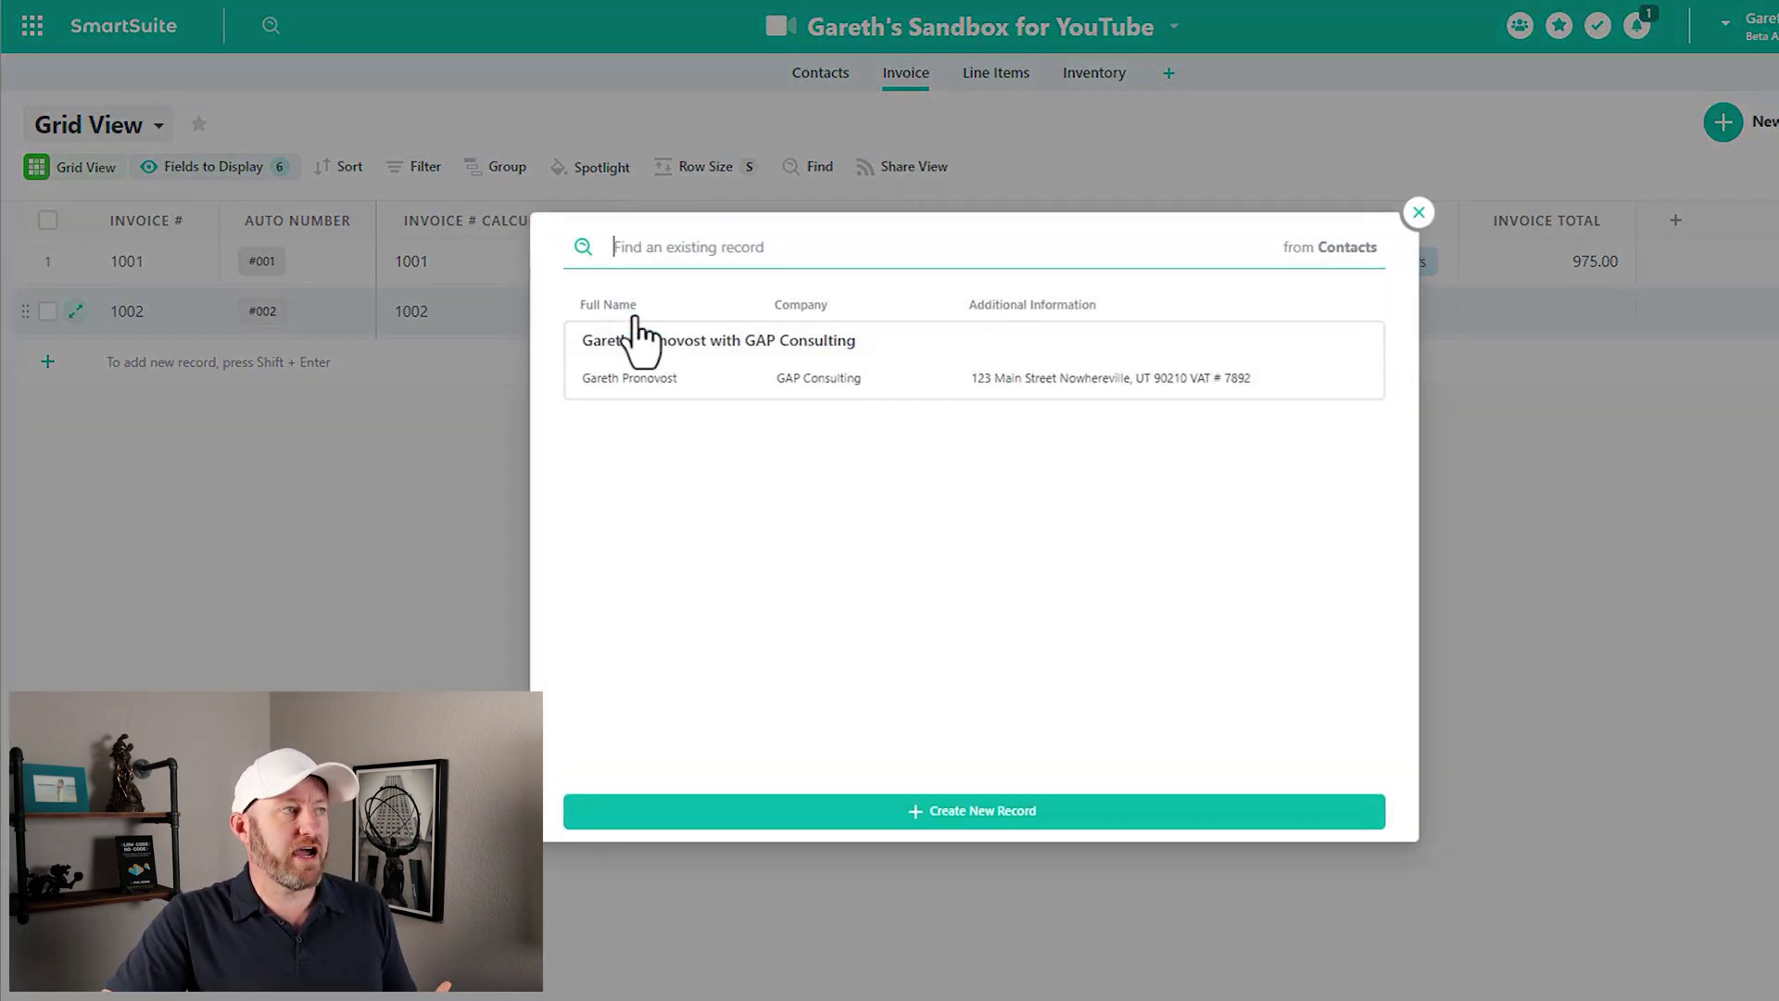
pyautogui.click(661, 389)
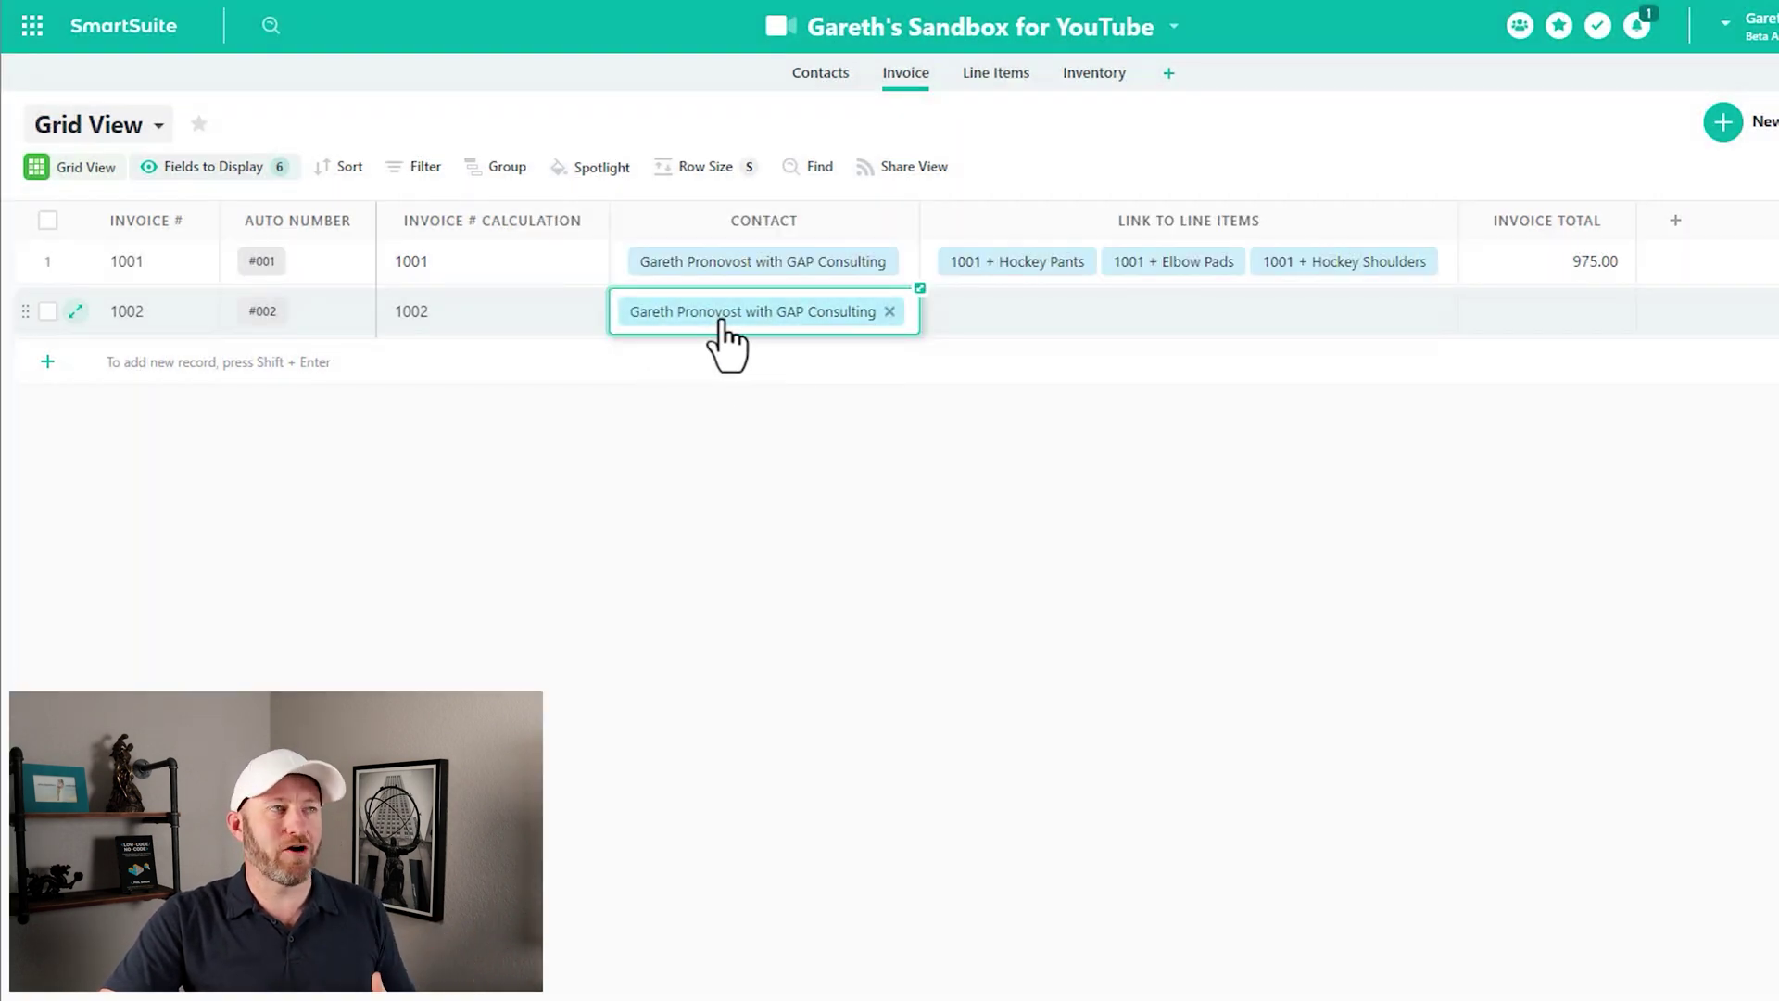
pyautogui.click(773, 459)
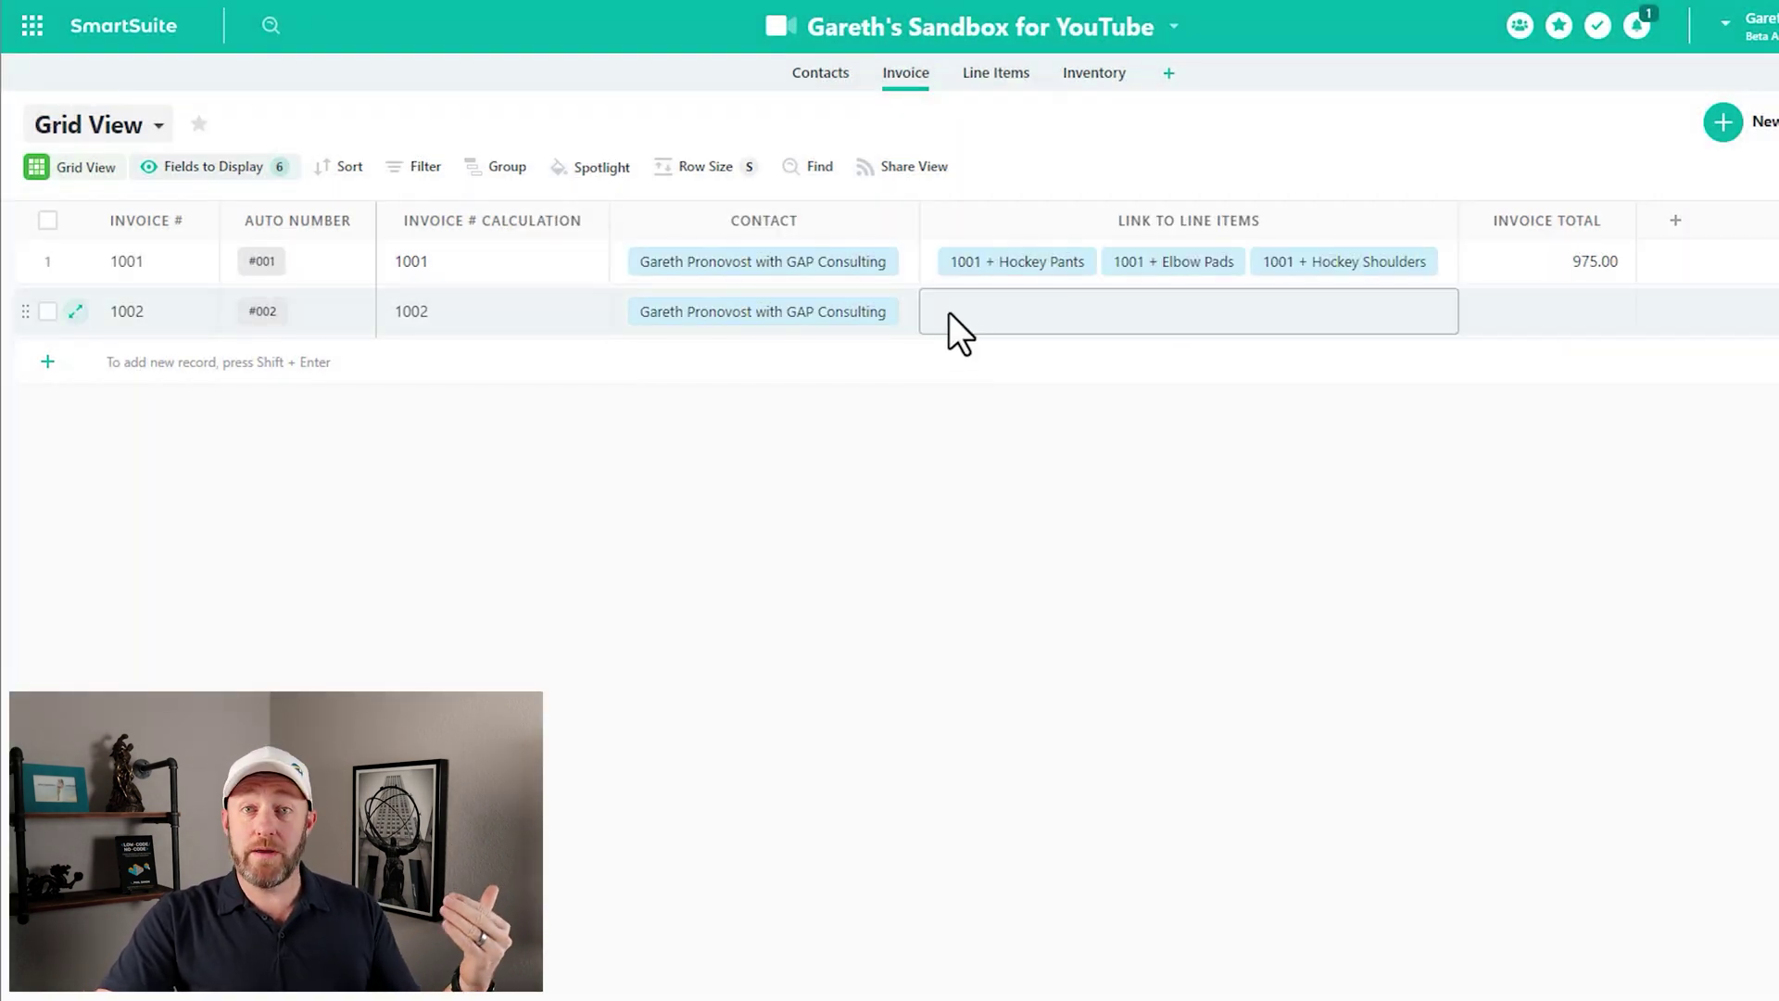
# Add a new record in the Line Items table and link it to the newly created second invoice
pyautogui.click(988, 89)
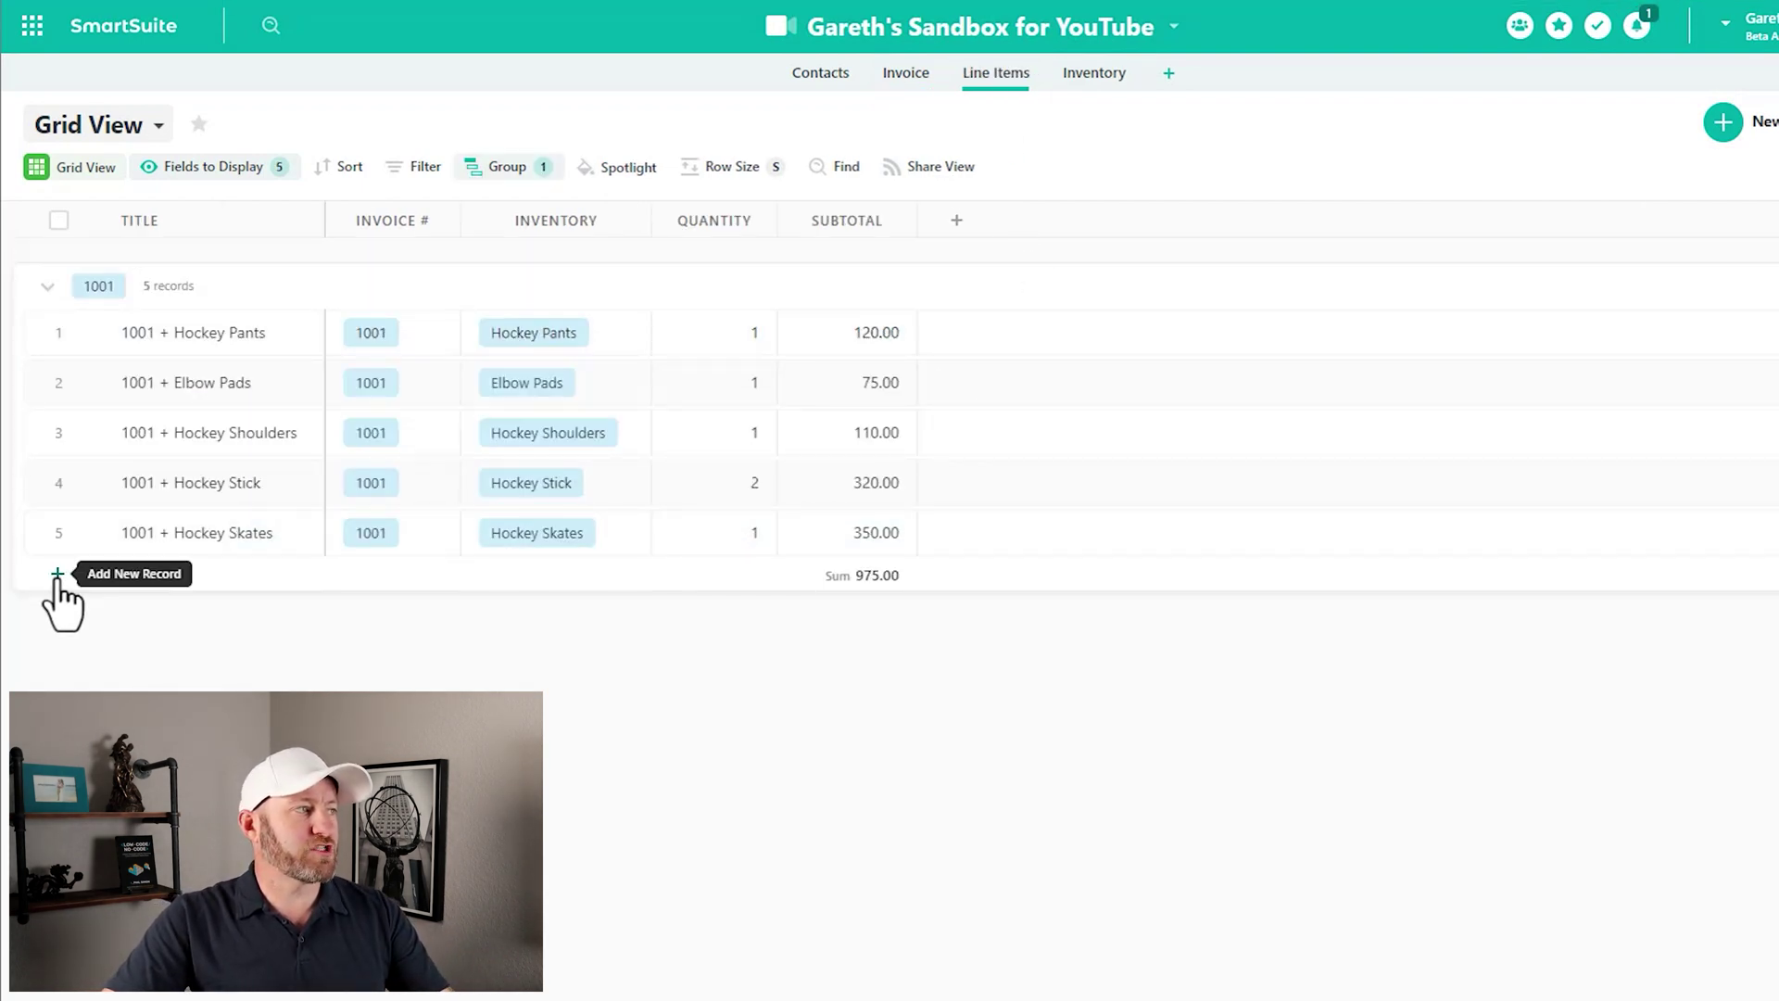
pyautogui.click(57, 574)
pyautogui.click(394, 604)
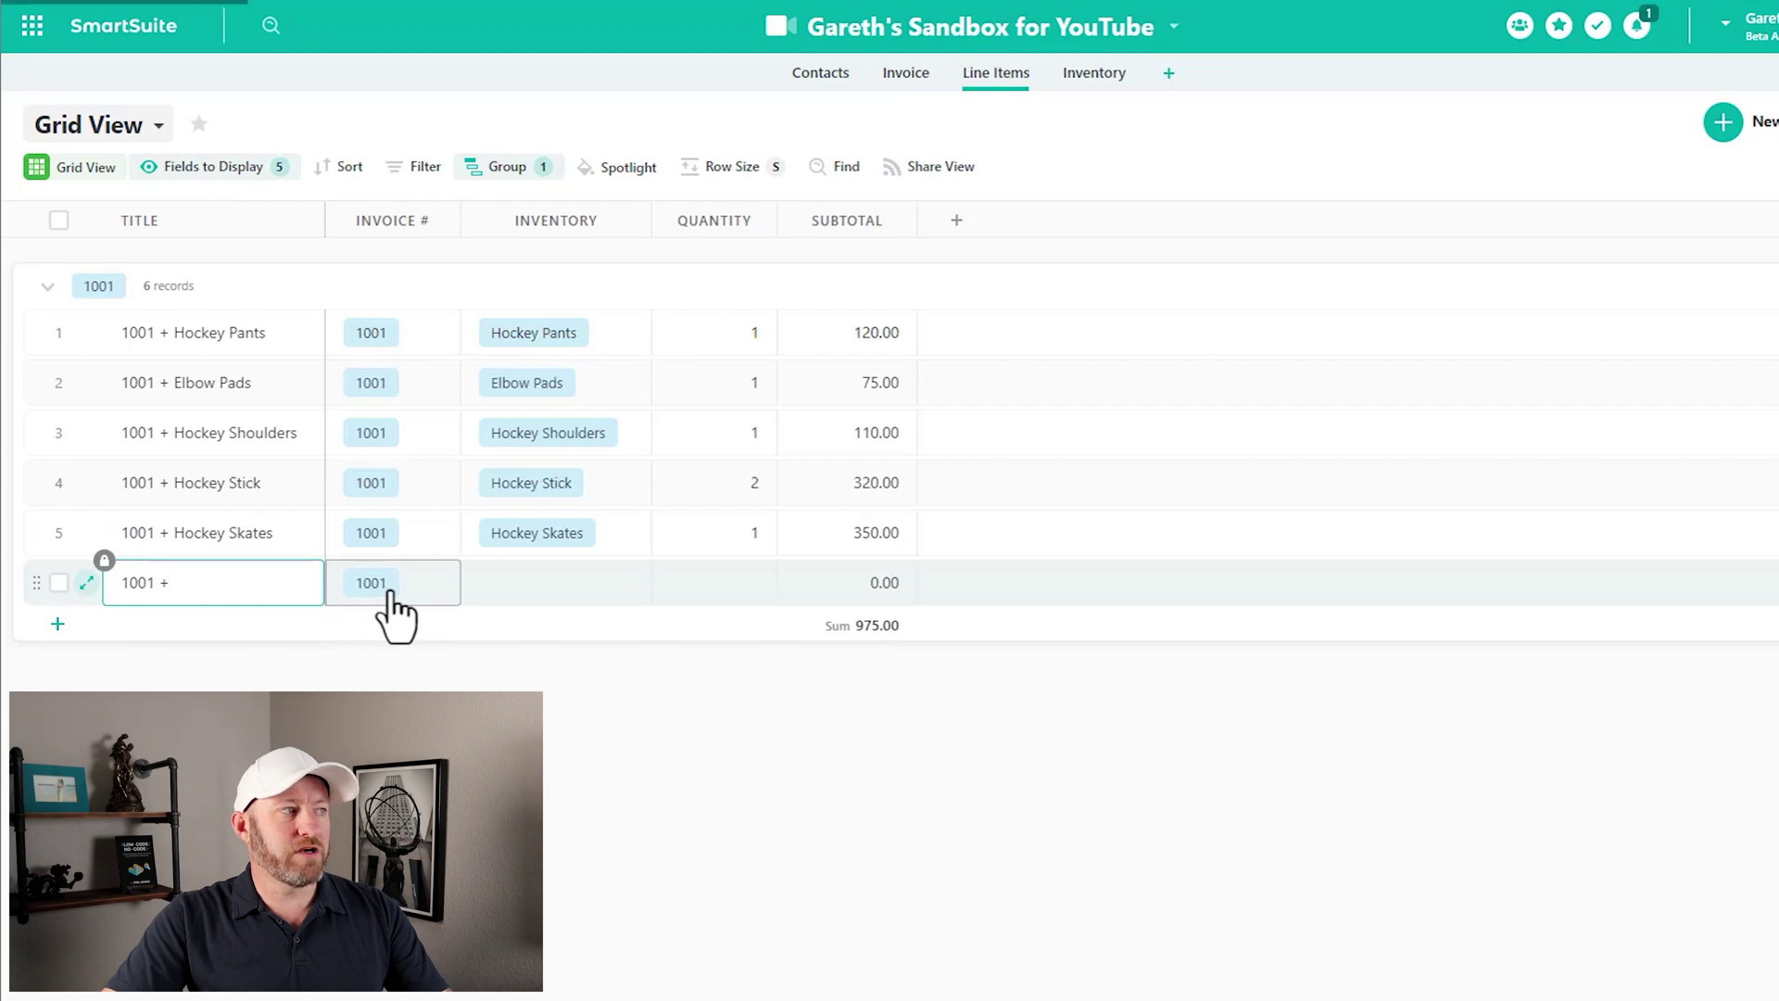
pyautogui.click(389, 583)
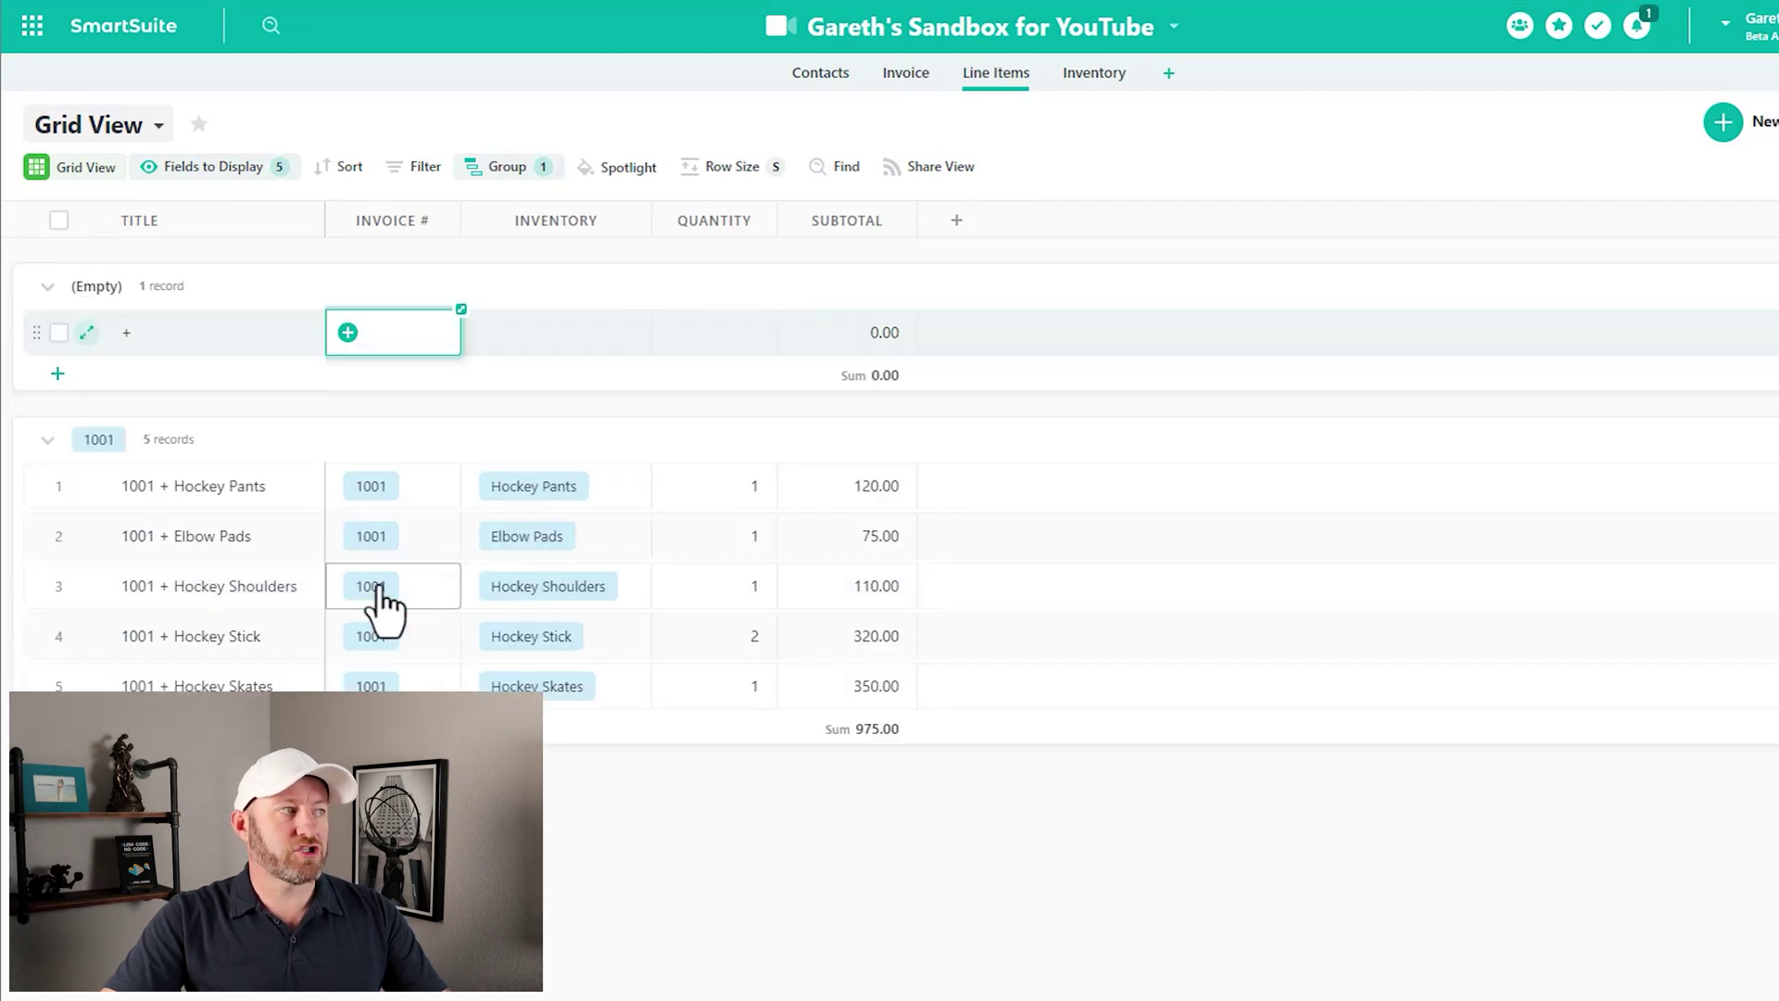
pyautogui.click(348, 333)
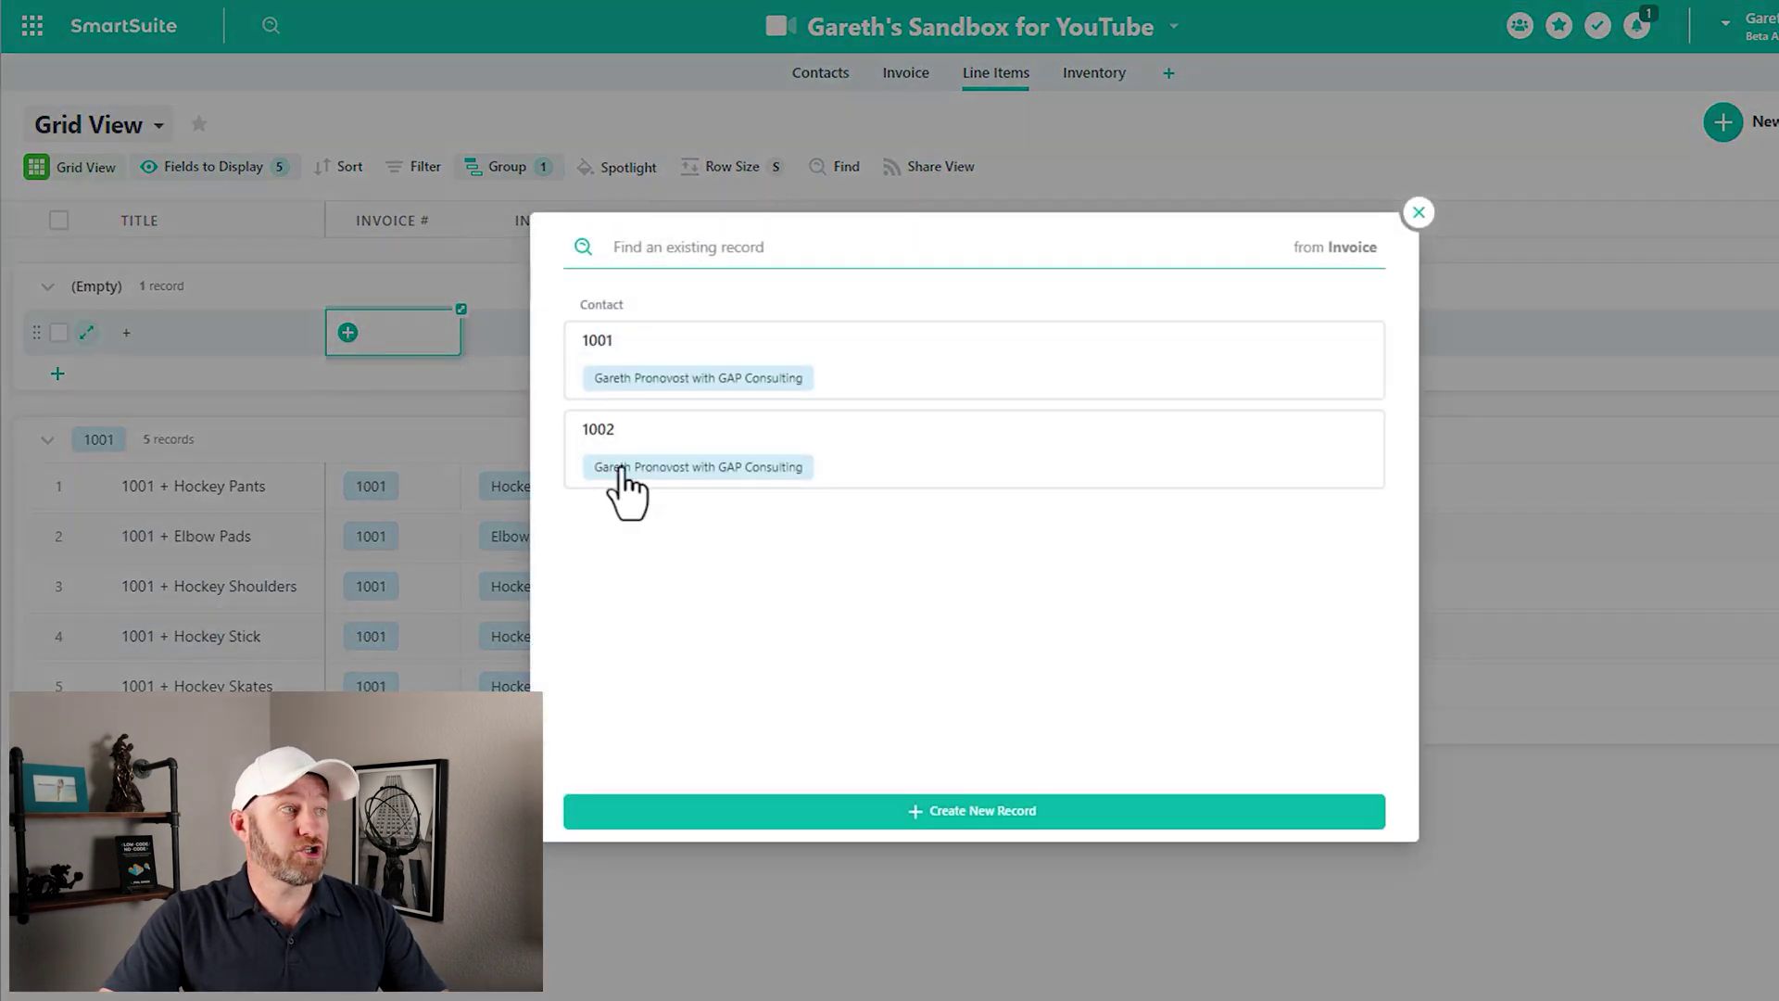
pyautogui.click(660, 468)
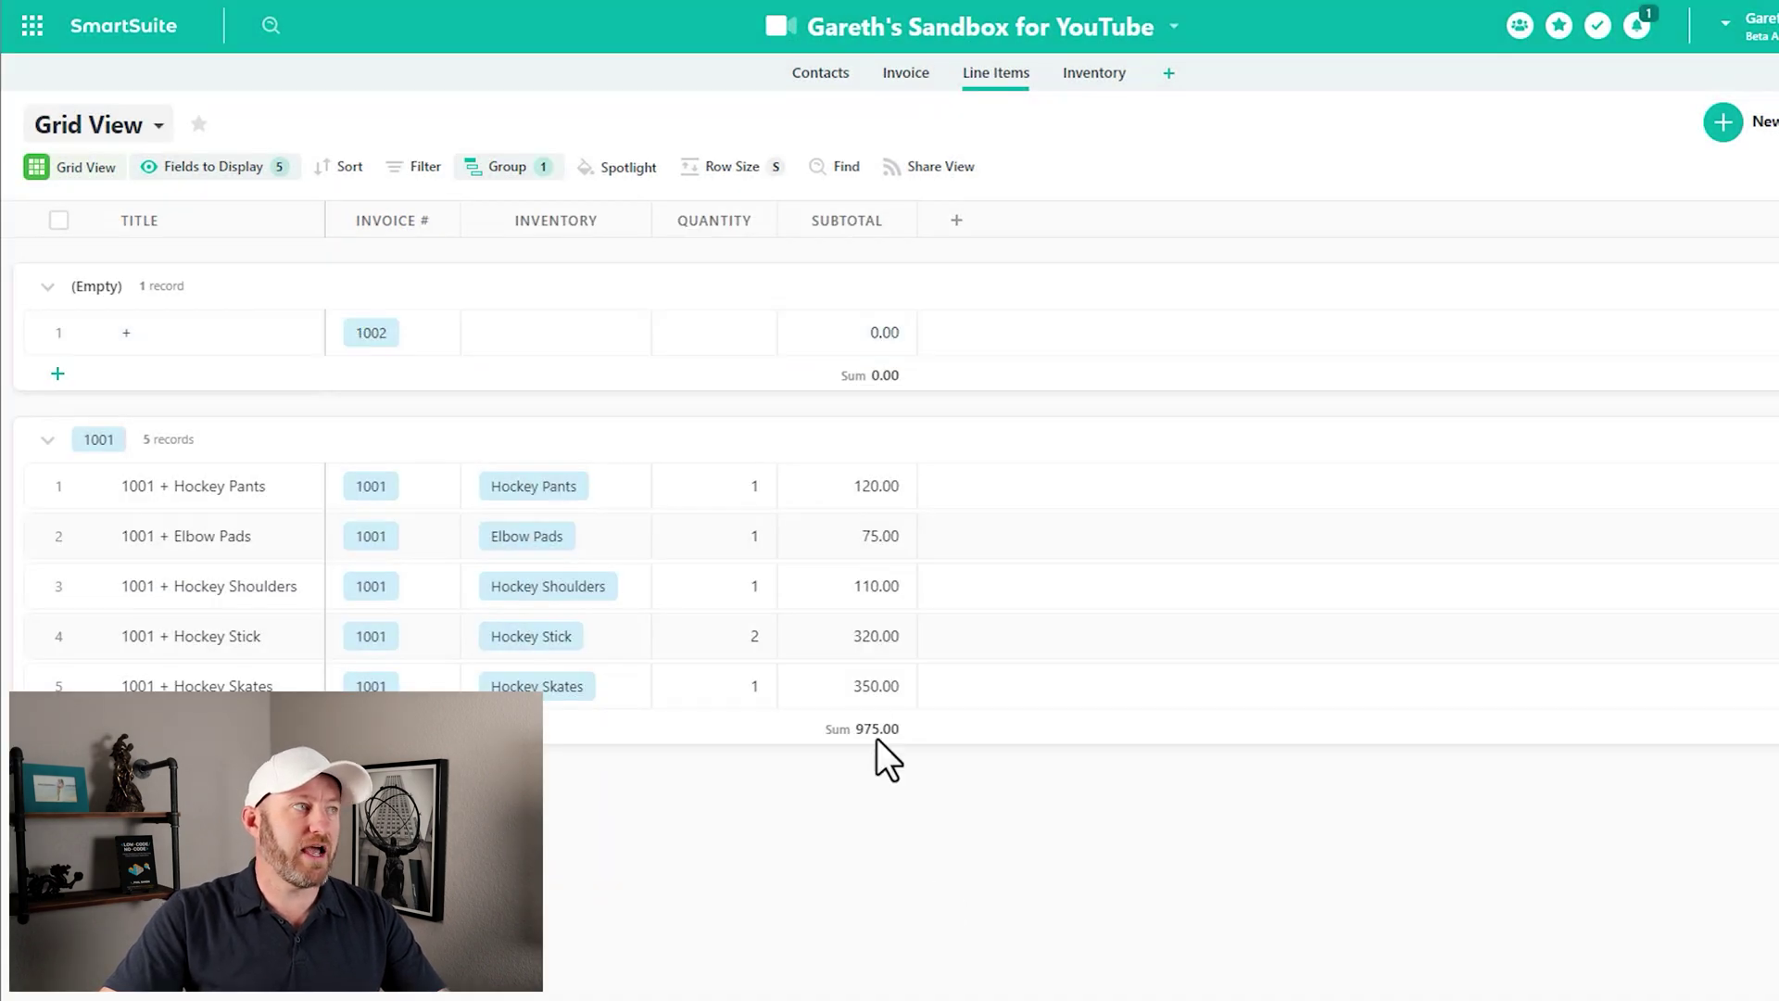
# Link the new line item to Hockey Skates from Inventory and set its quantity to 1
pyautogui.click(550, 683)
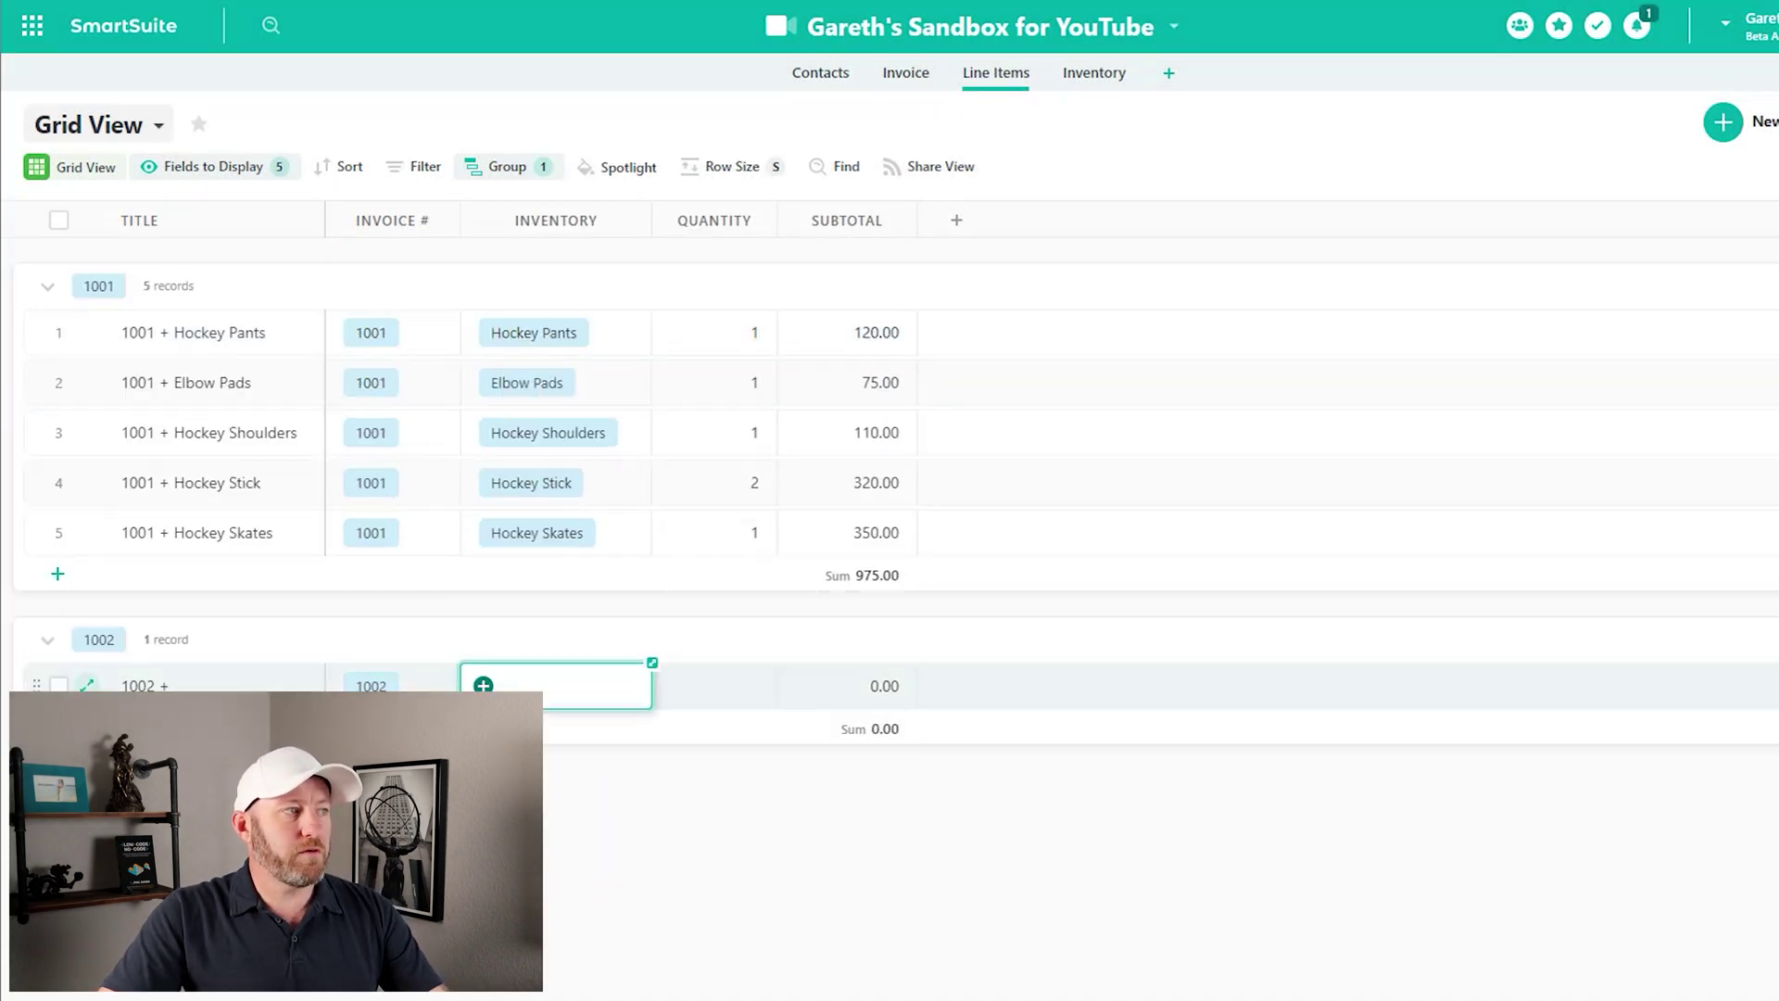
pyautogui.click(483, 684)
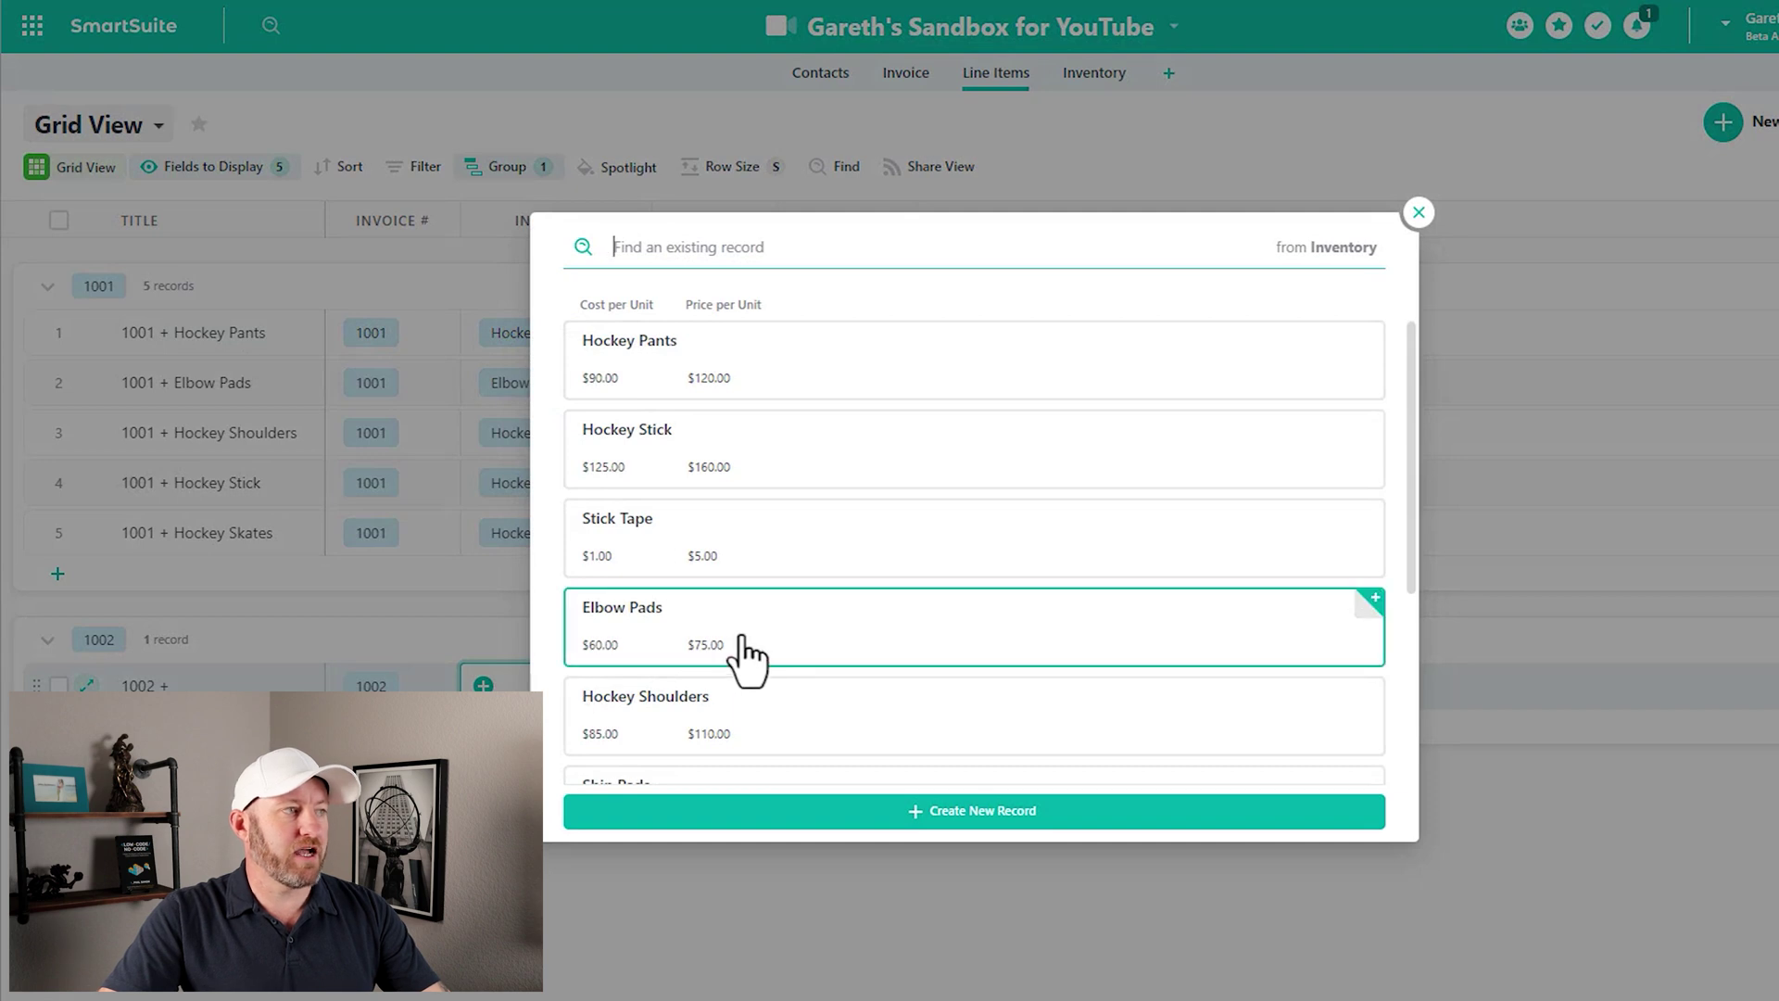
pyautogui.scroll(-3, 741, 658)
pyautogui.click(741, 638)
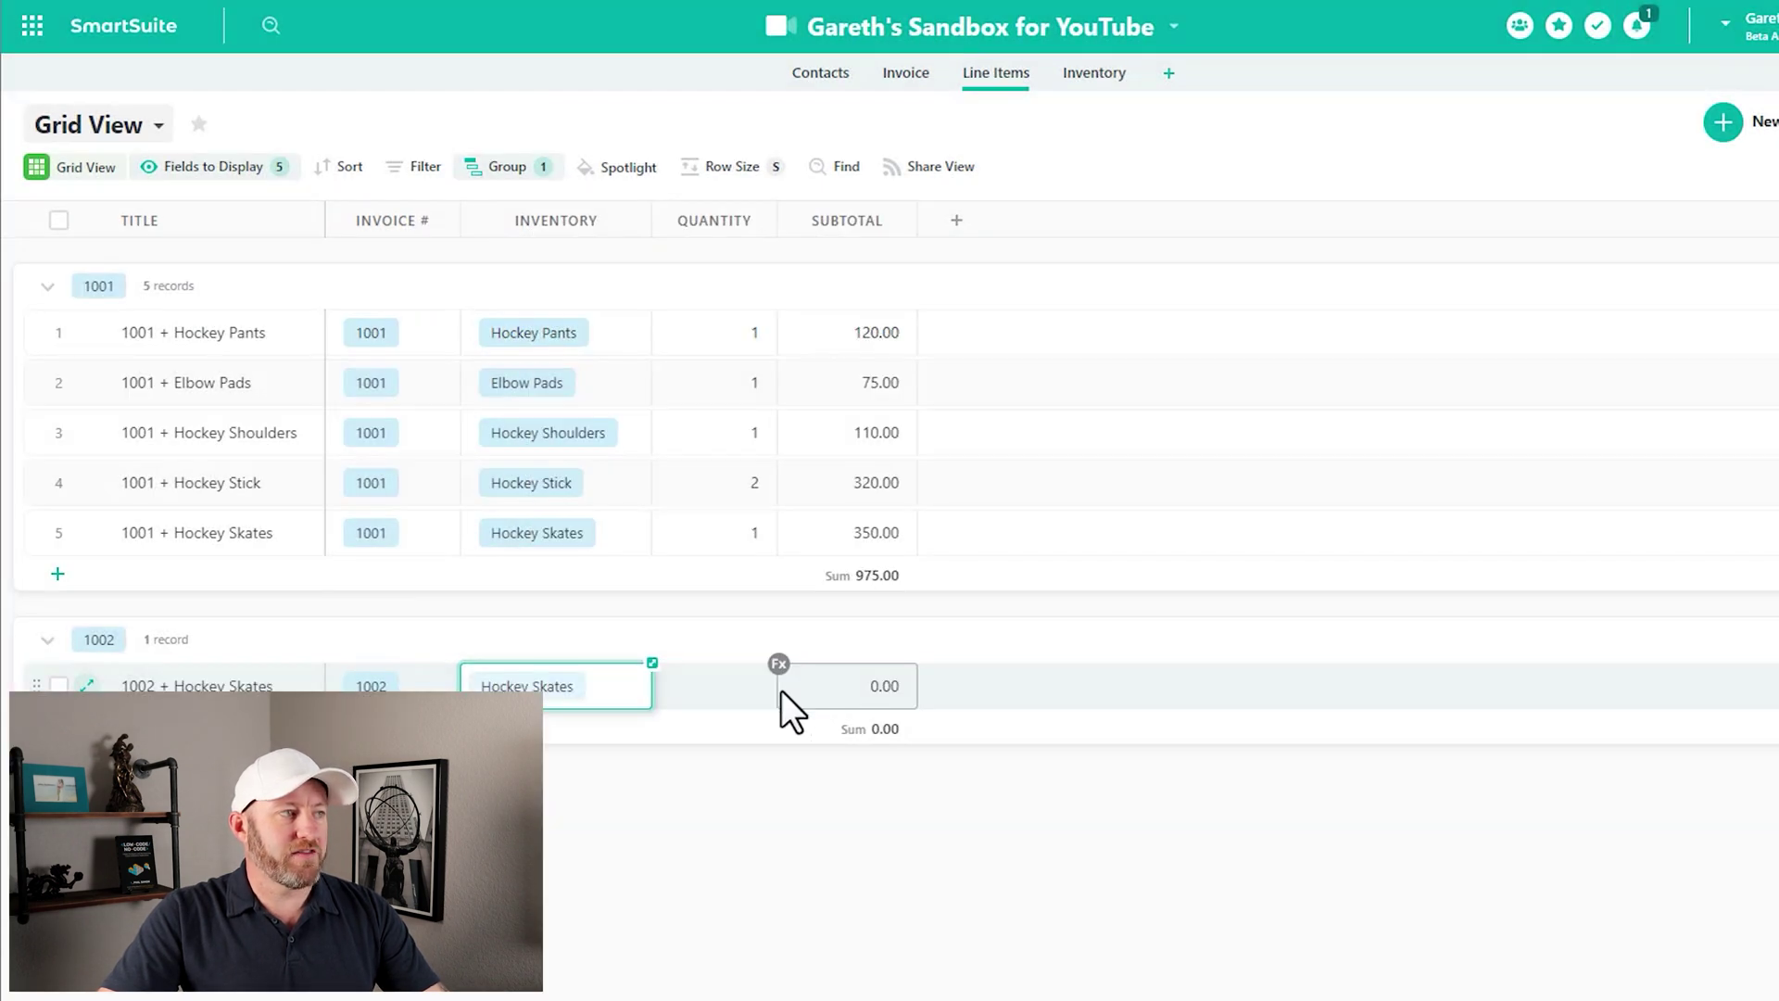
pyautogui.click(753, 686)
pyautogui.write('1')
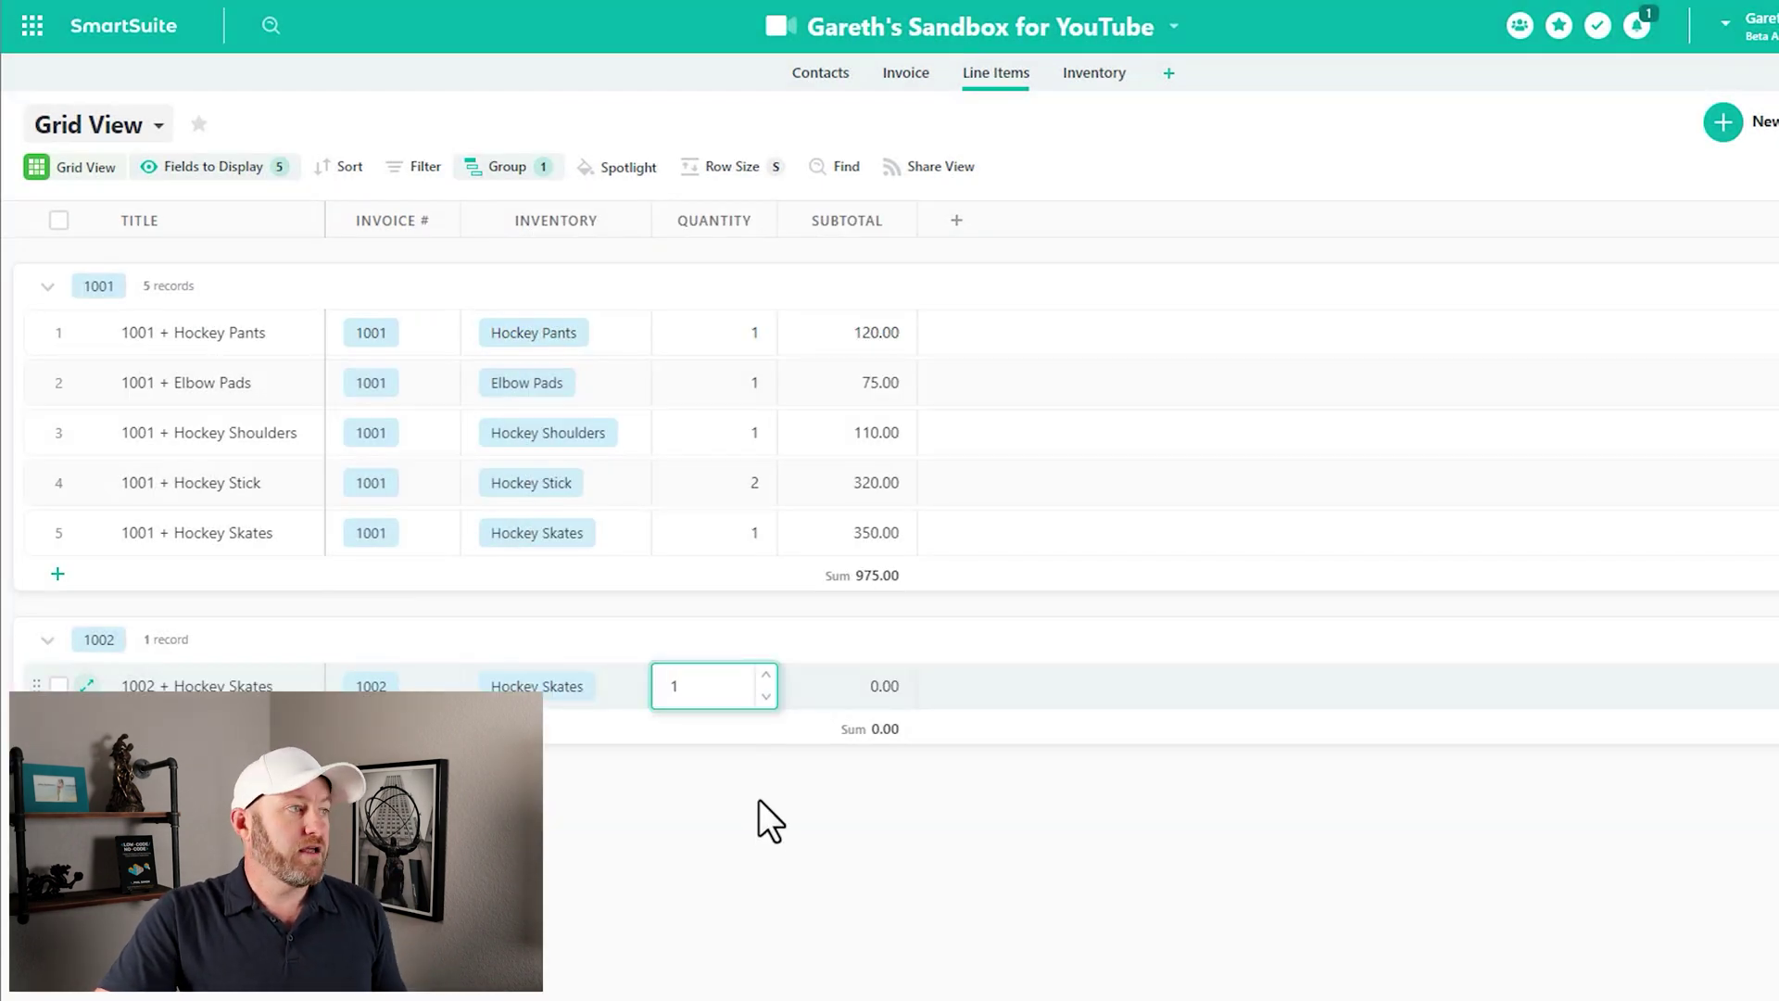
# Commit the new line item's quantity, and check the second invoice's linked line item and total in the Invoice table
pyautogui.click(841, 819)
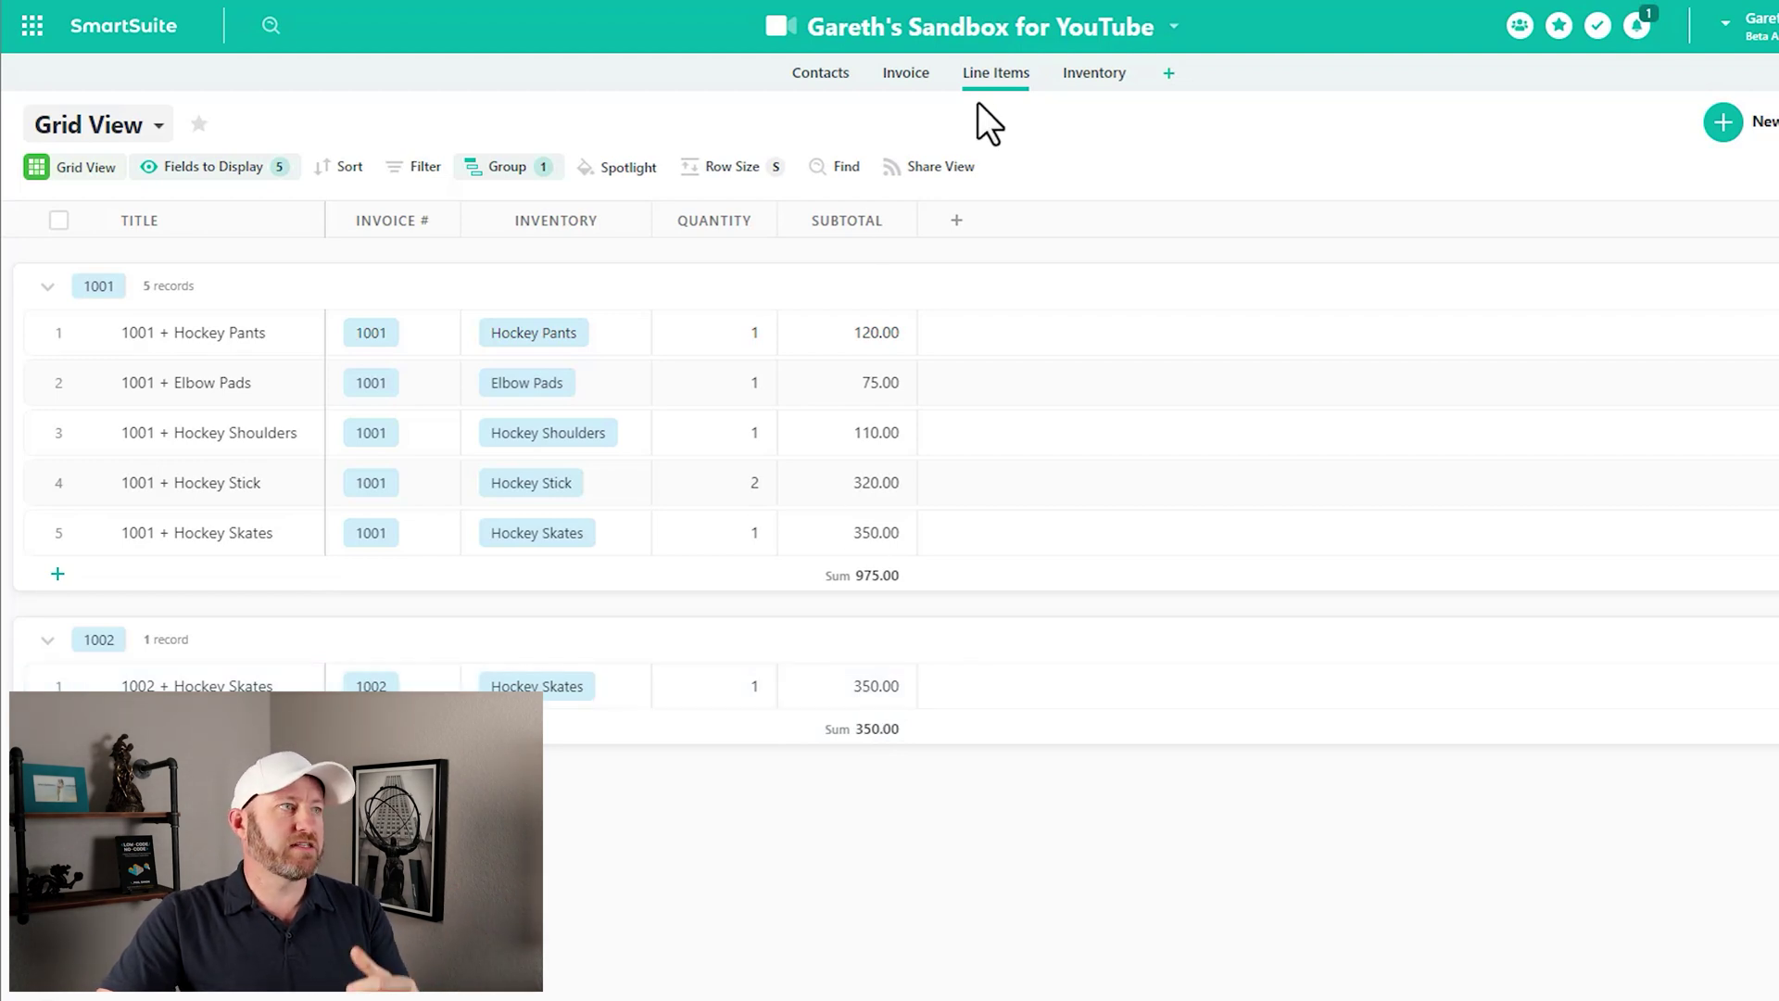
pyautogui.click(907, 74)
pyautogui.click(1029, 320)
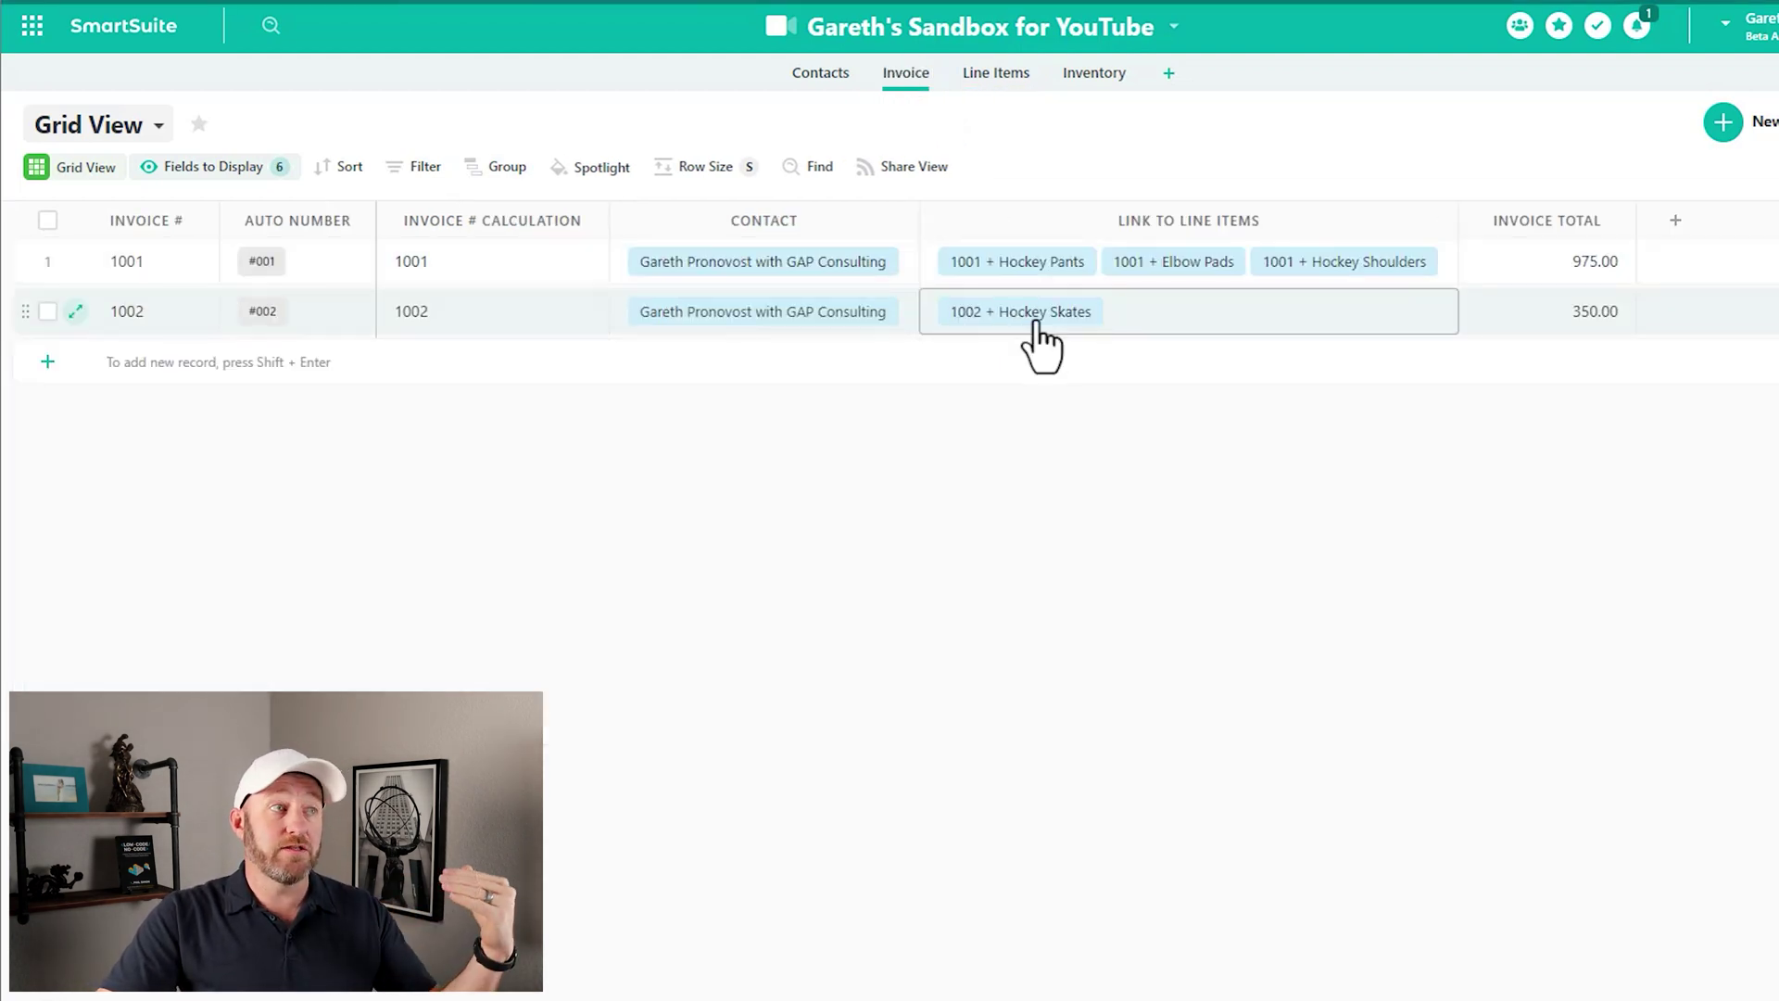
pyautogui.click(1586, 304)
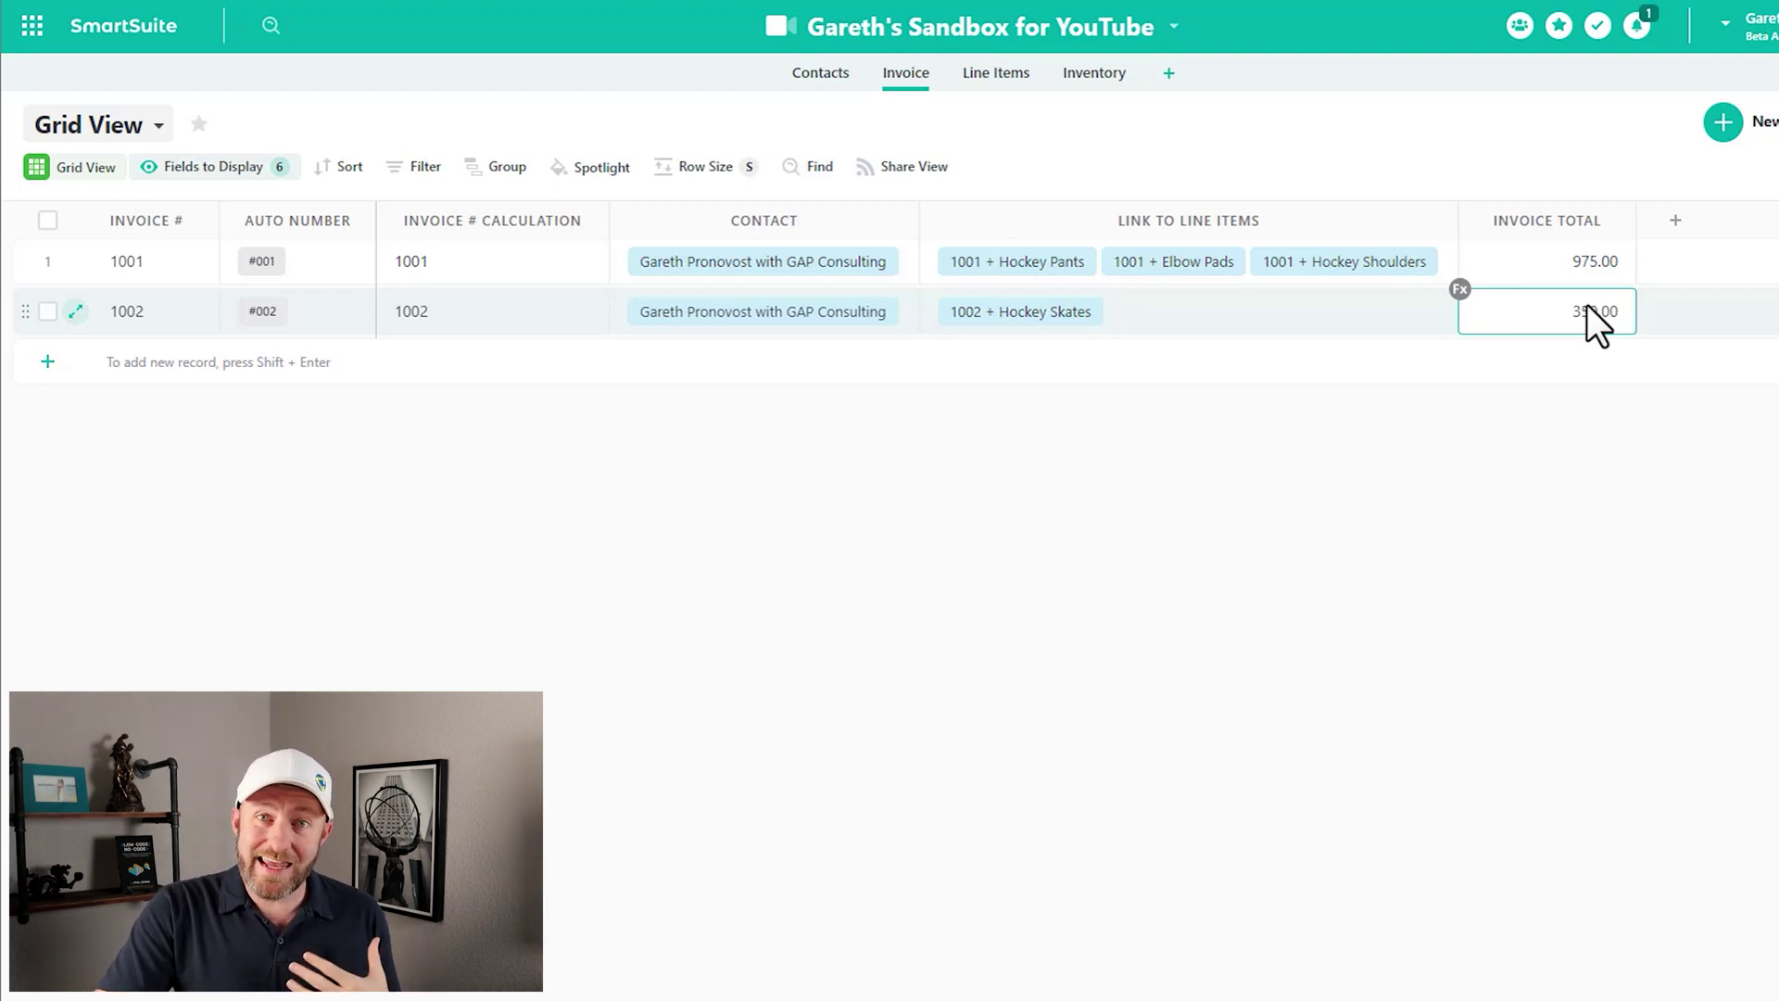
# Create a new Document Designer document for the Invoice table and look over its available elements and fields
pyautogui.click(927, 79)
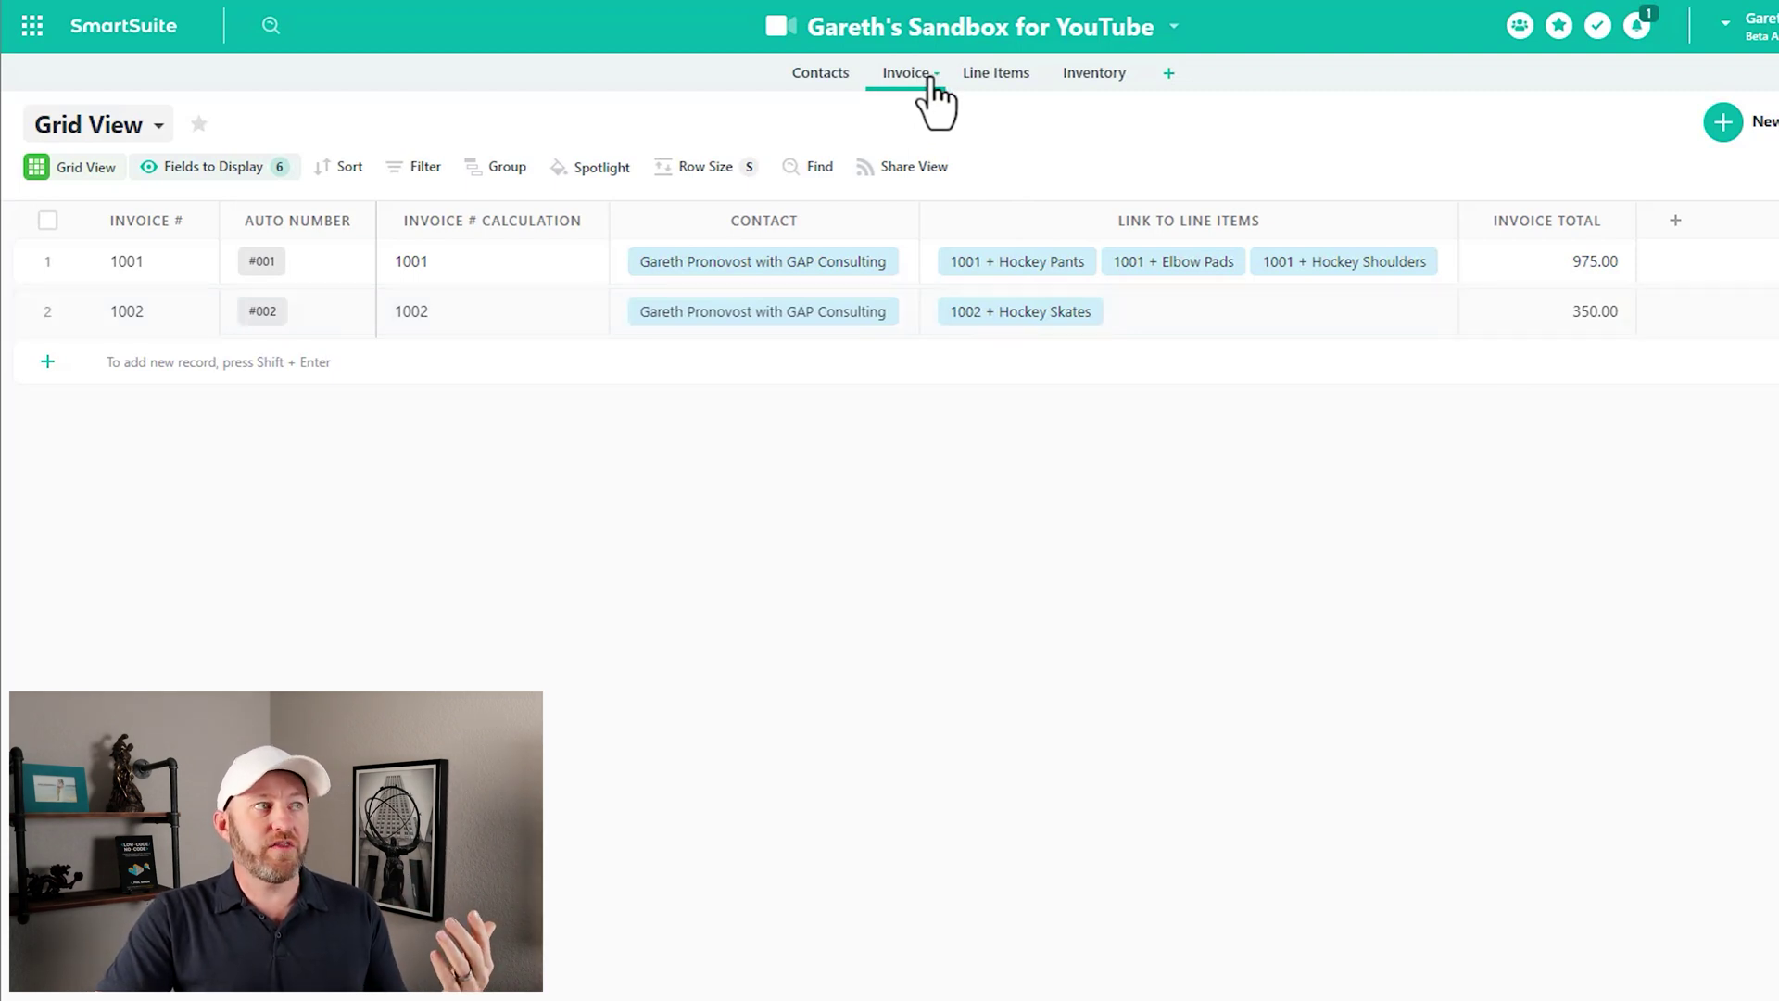
pyautogui.click(932, 80)
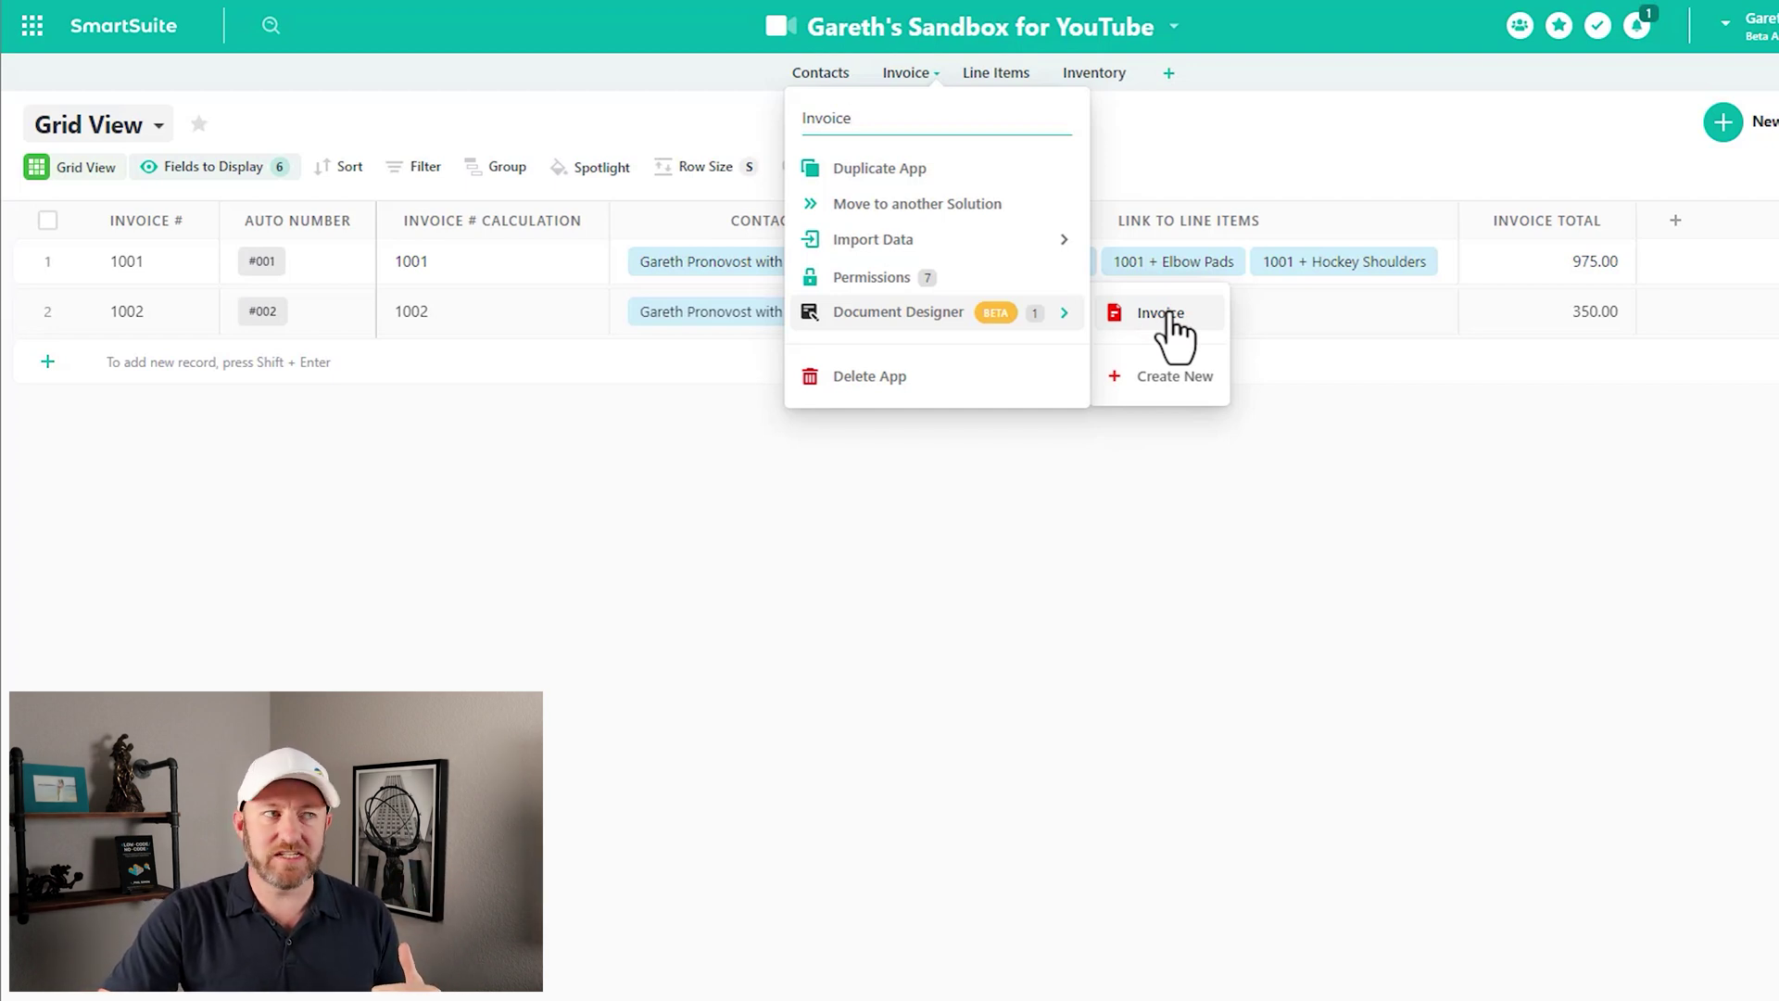
pyautogui.click(1174, 376)
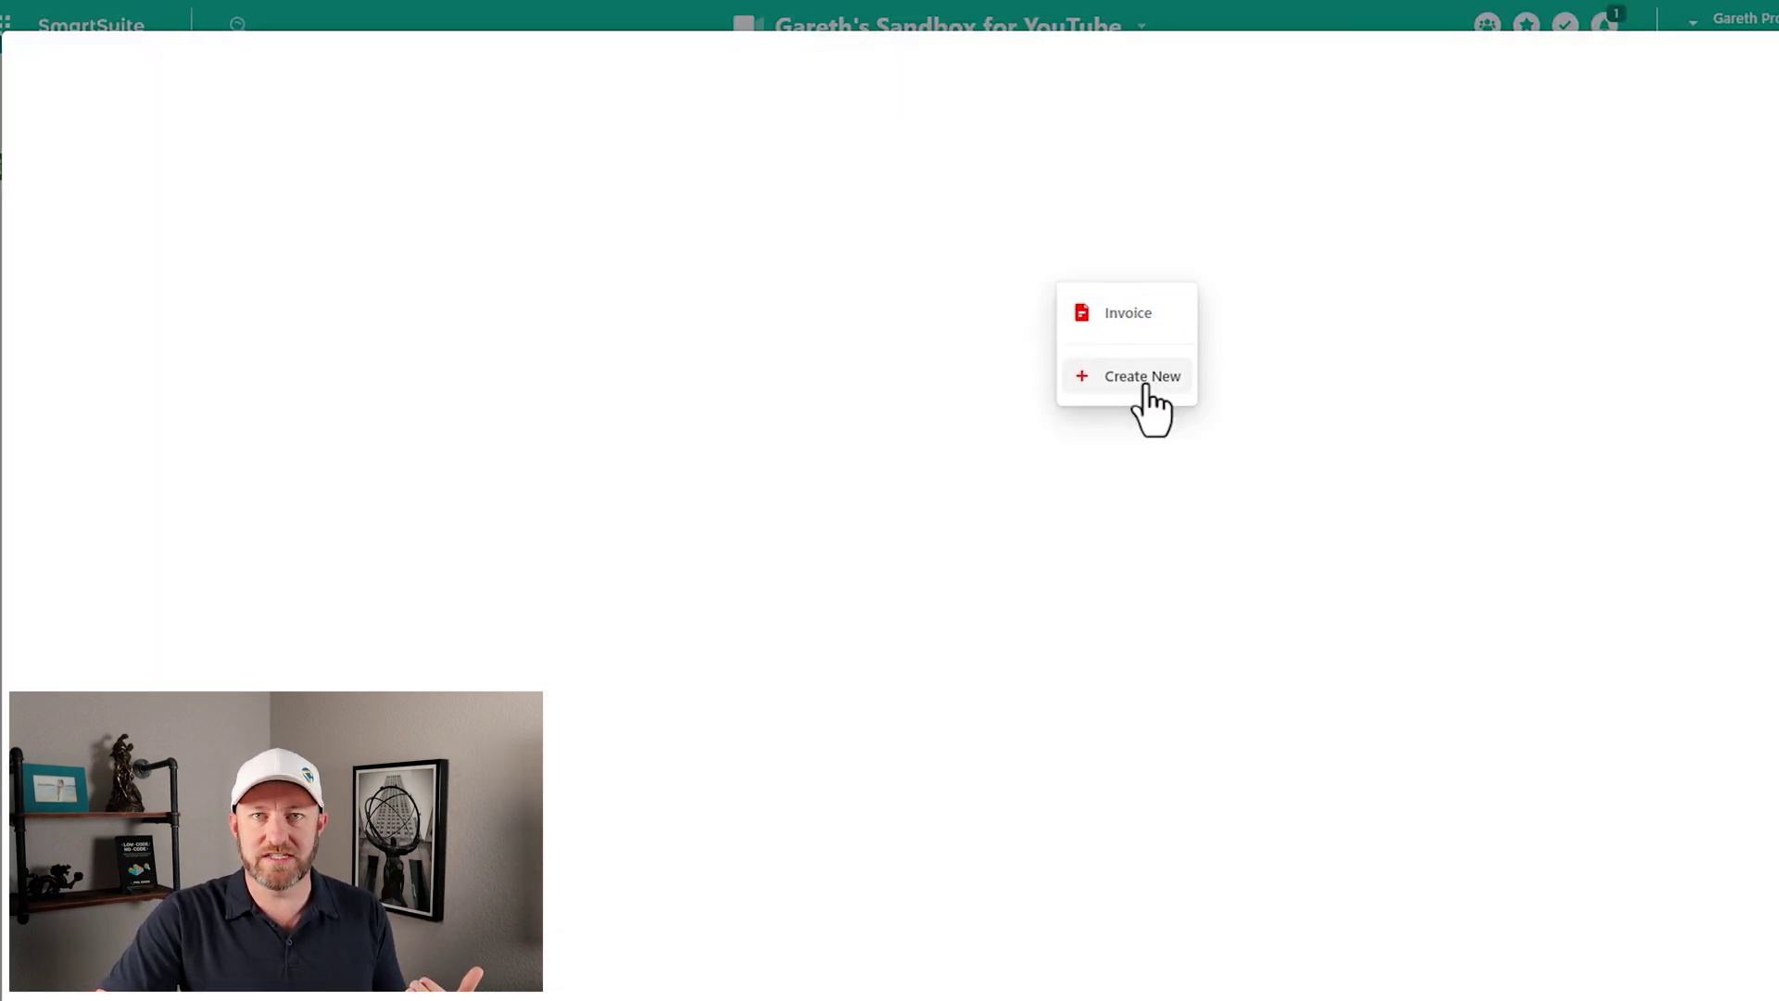
pyautogui.doubleClick(393, 71)
pyautogui.click(393, 72)
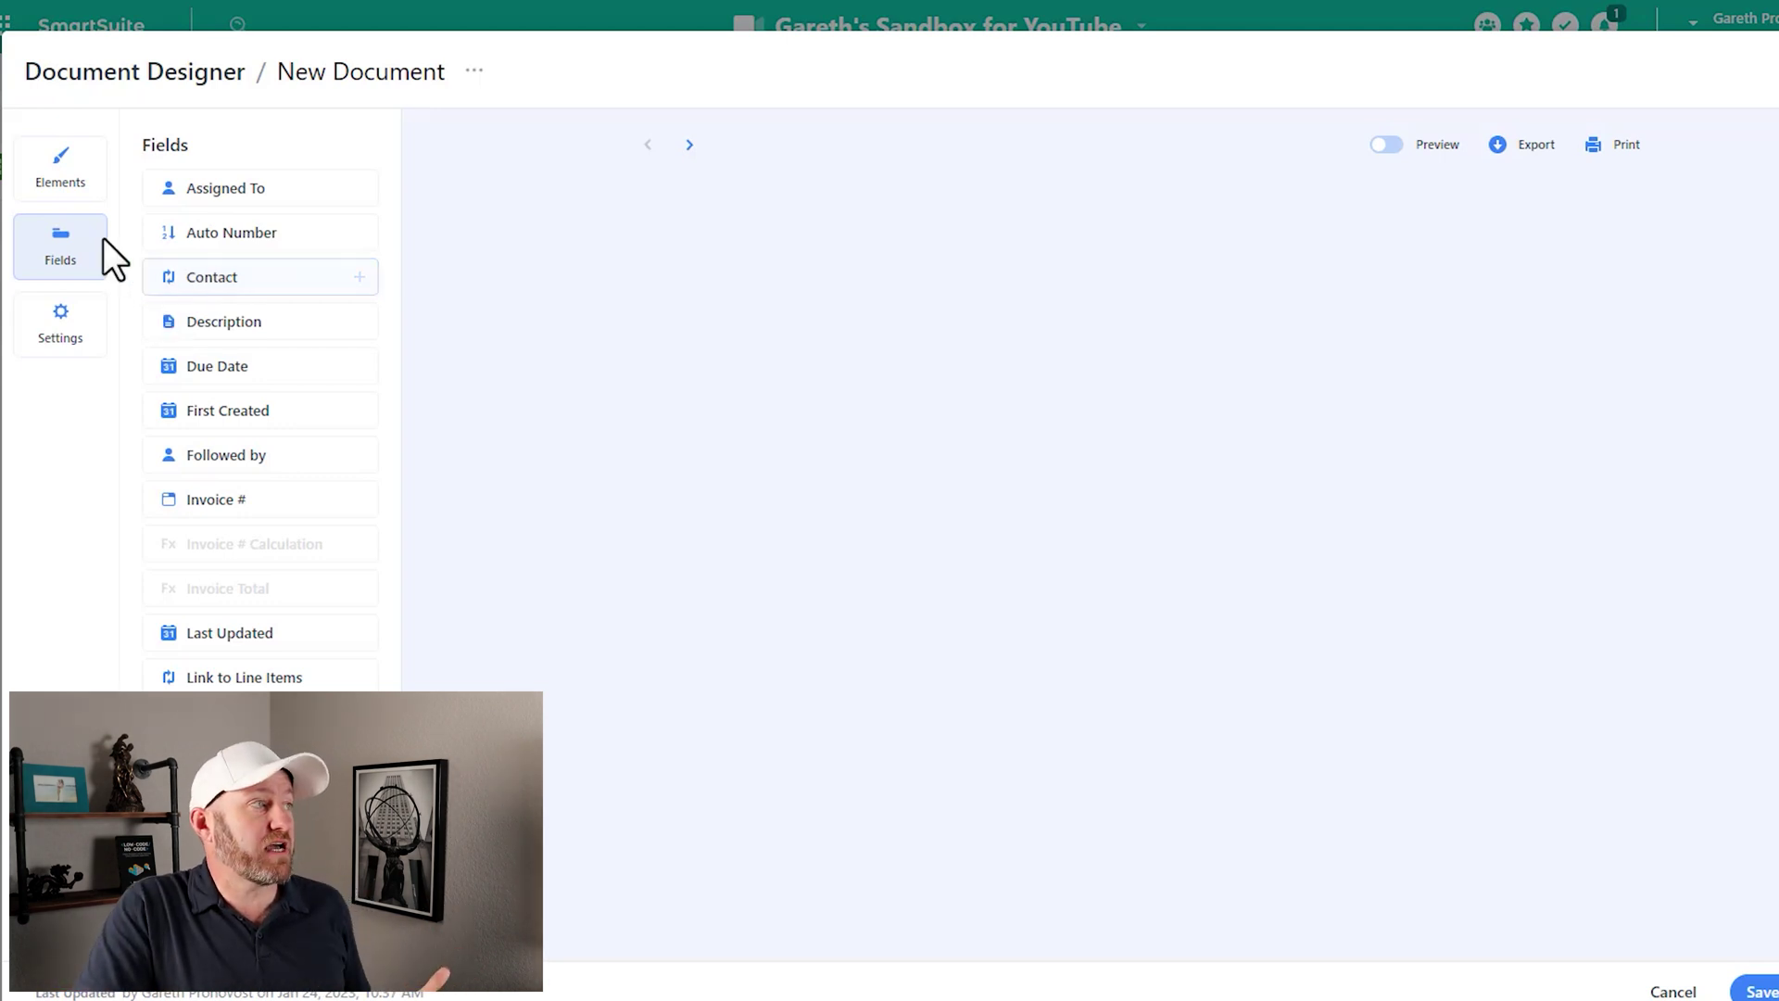
pyautogui.click(81, 185)
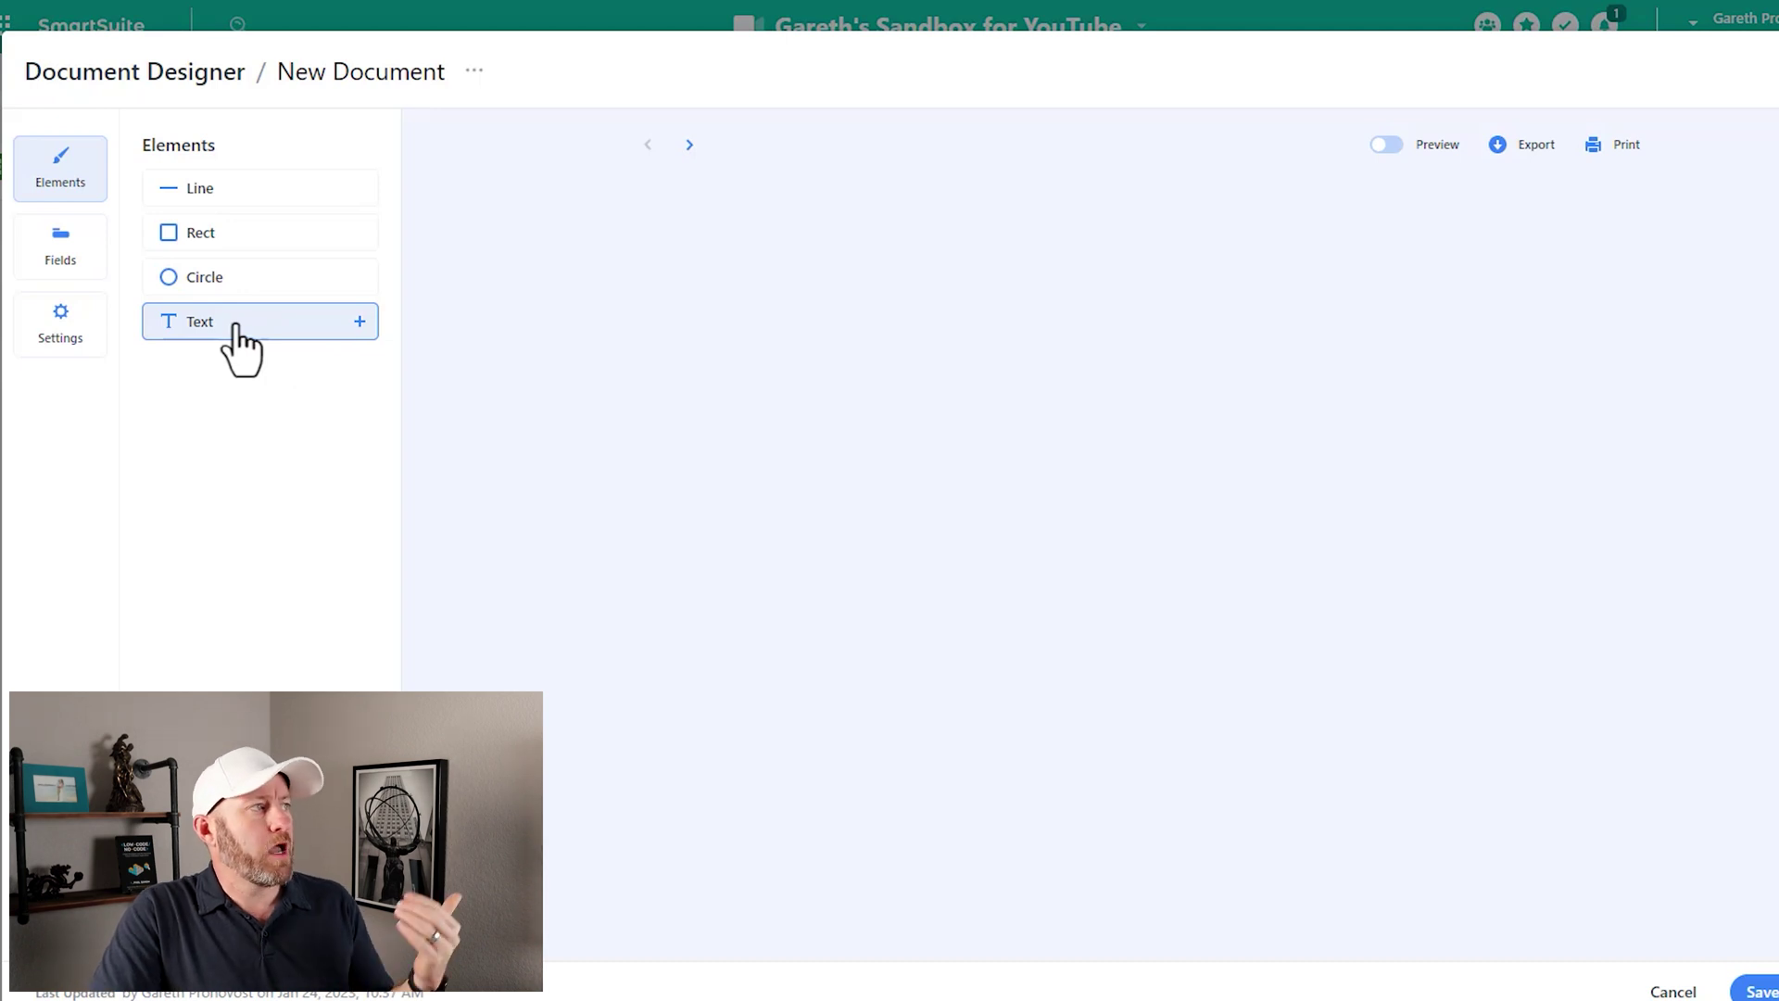
pyautogui.click(83, 270)
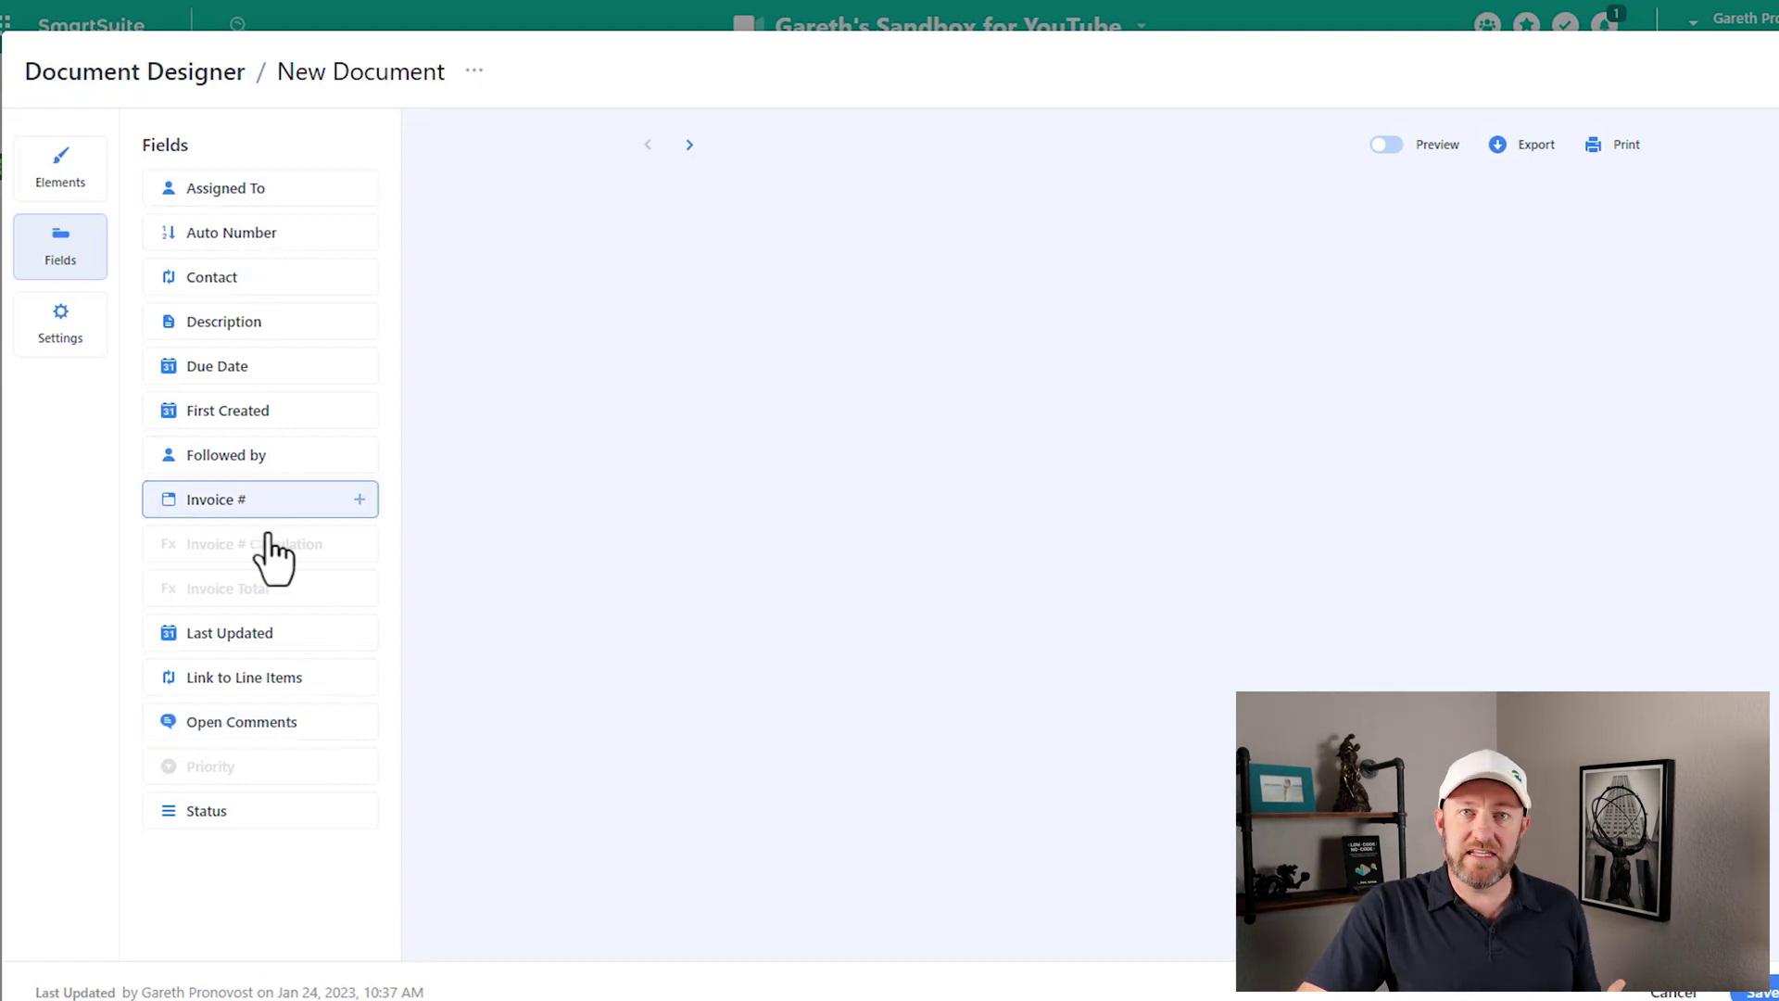
pyautogui.moveTo(262, 528)
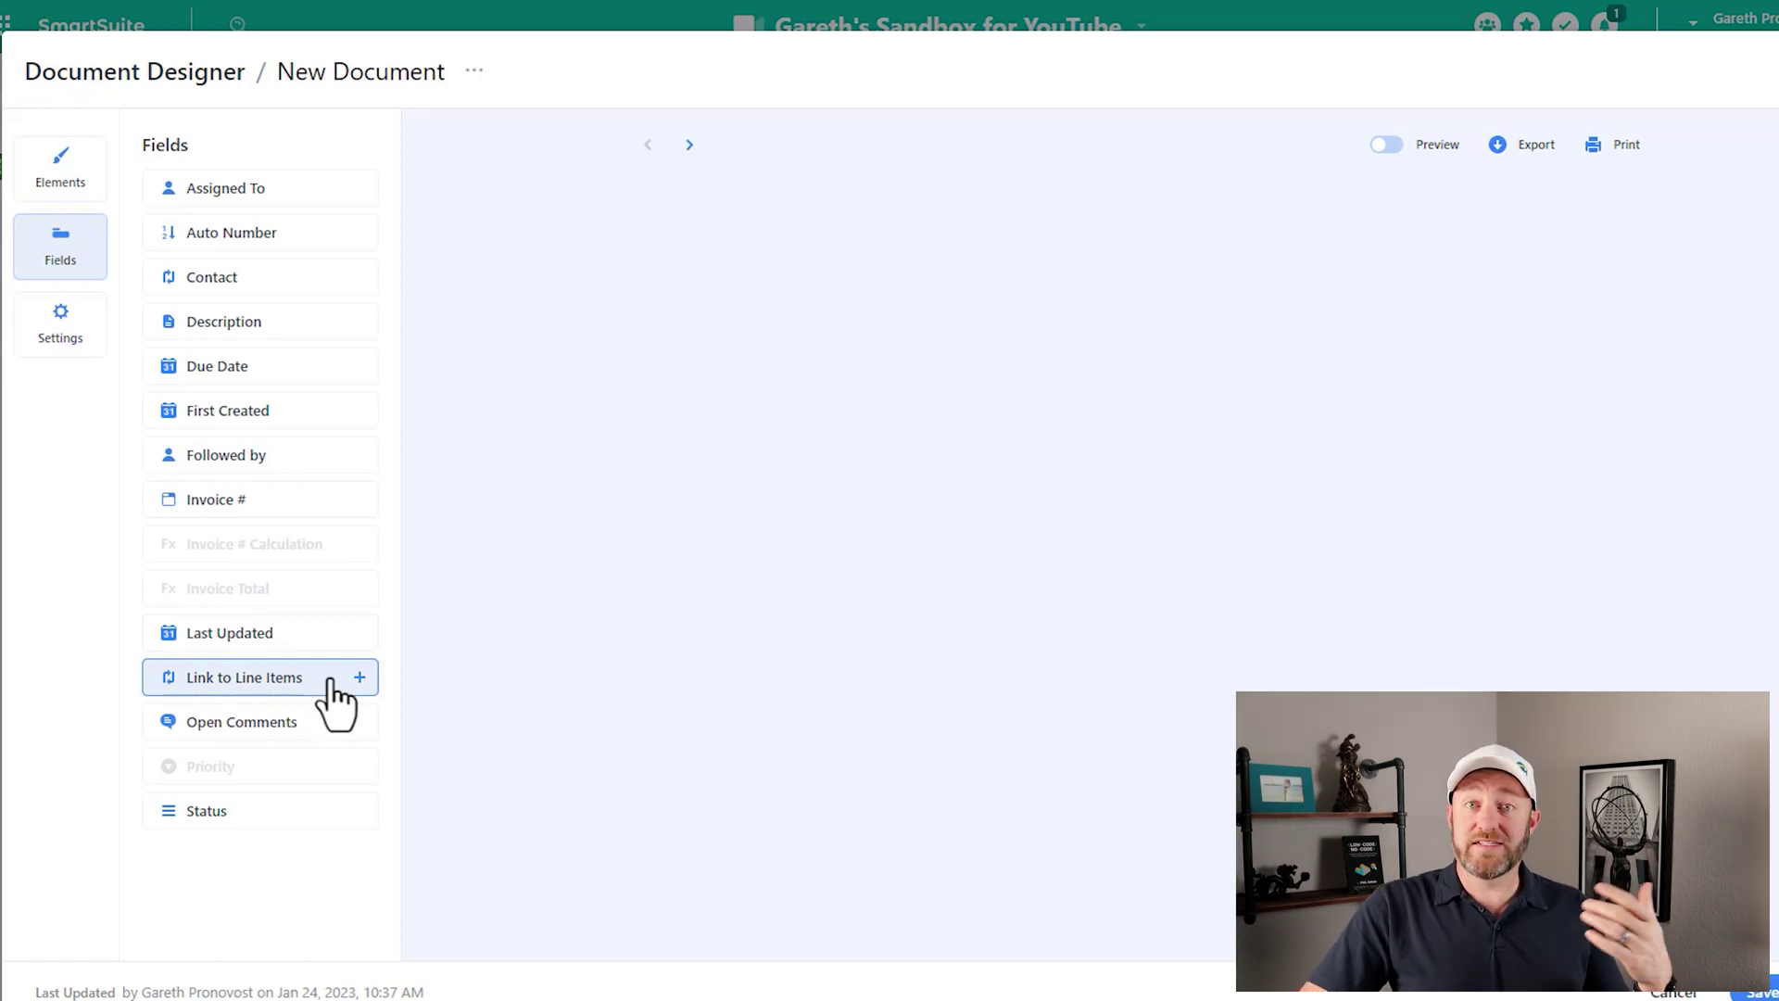
# Set the new document's paper size to Letter (8.5" x 11")
pyautogui.click(65, 350)
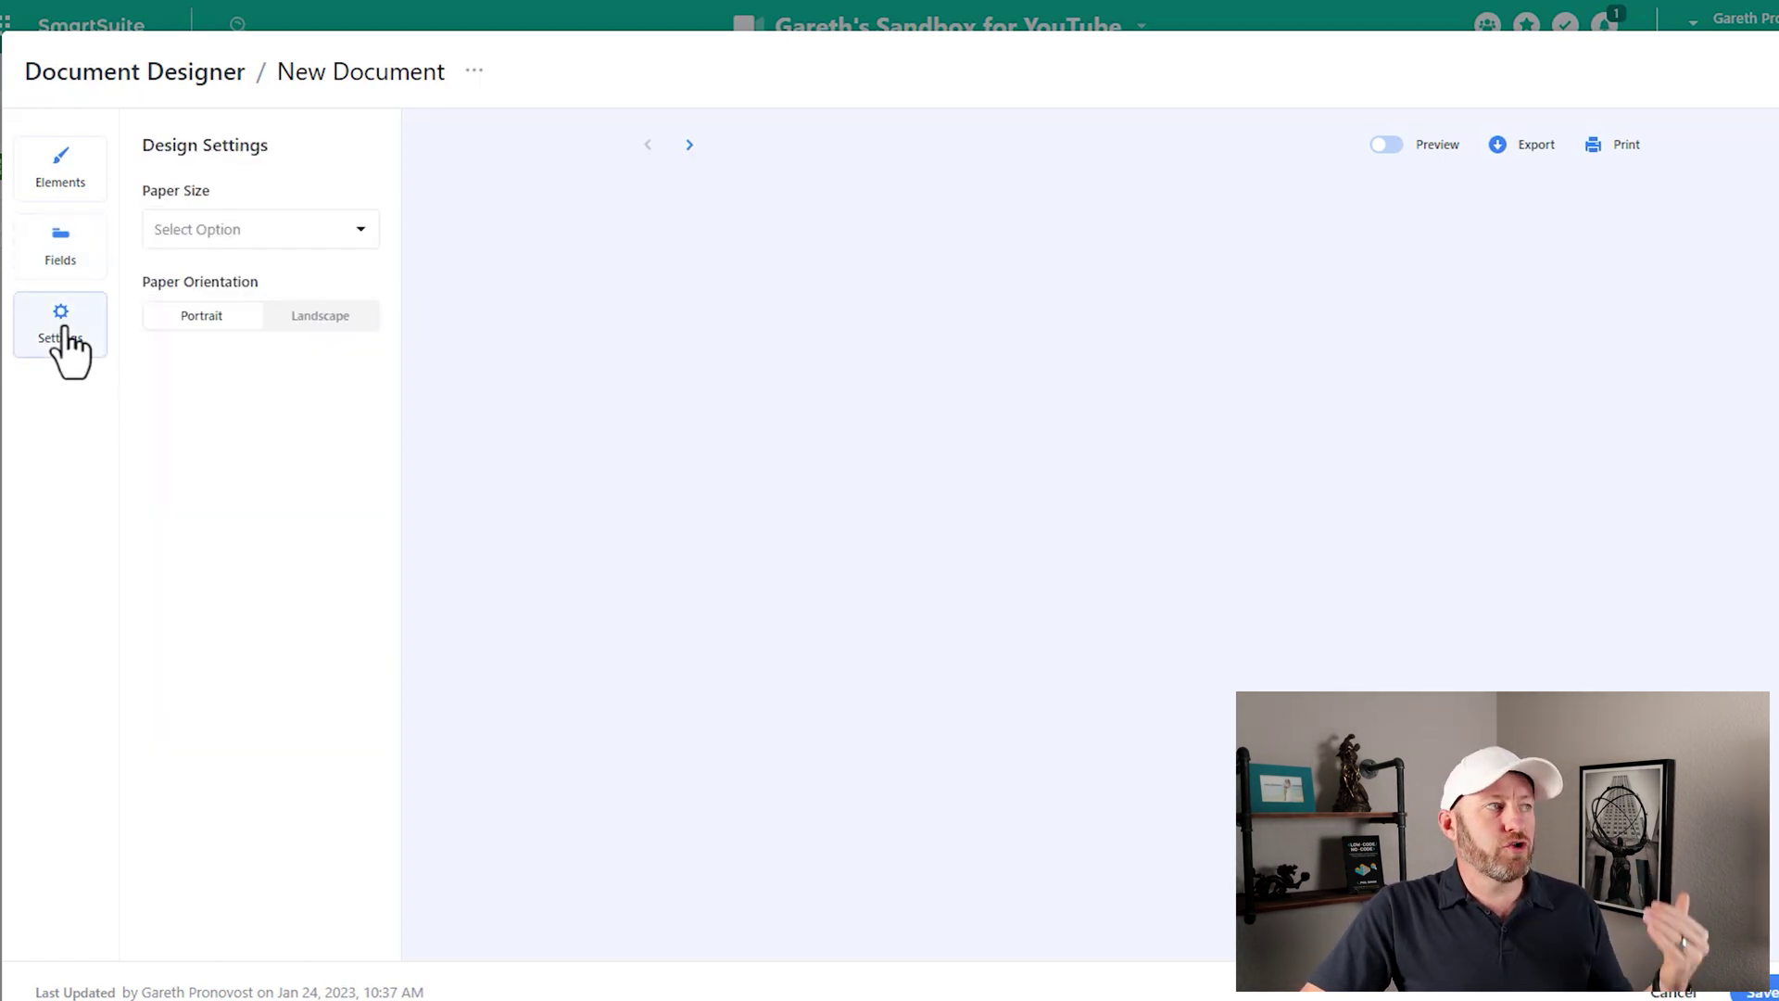
pyautogui.click(233, 255)
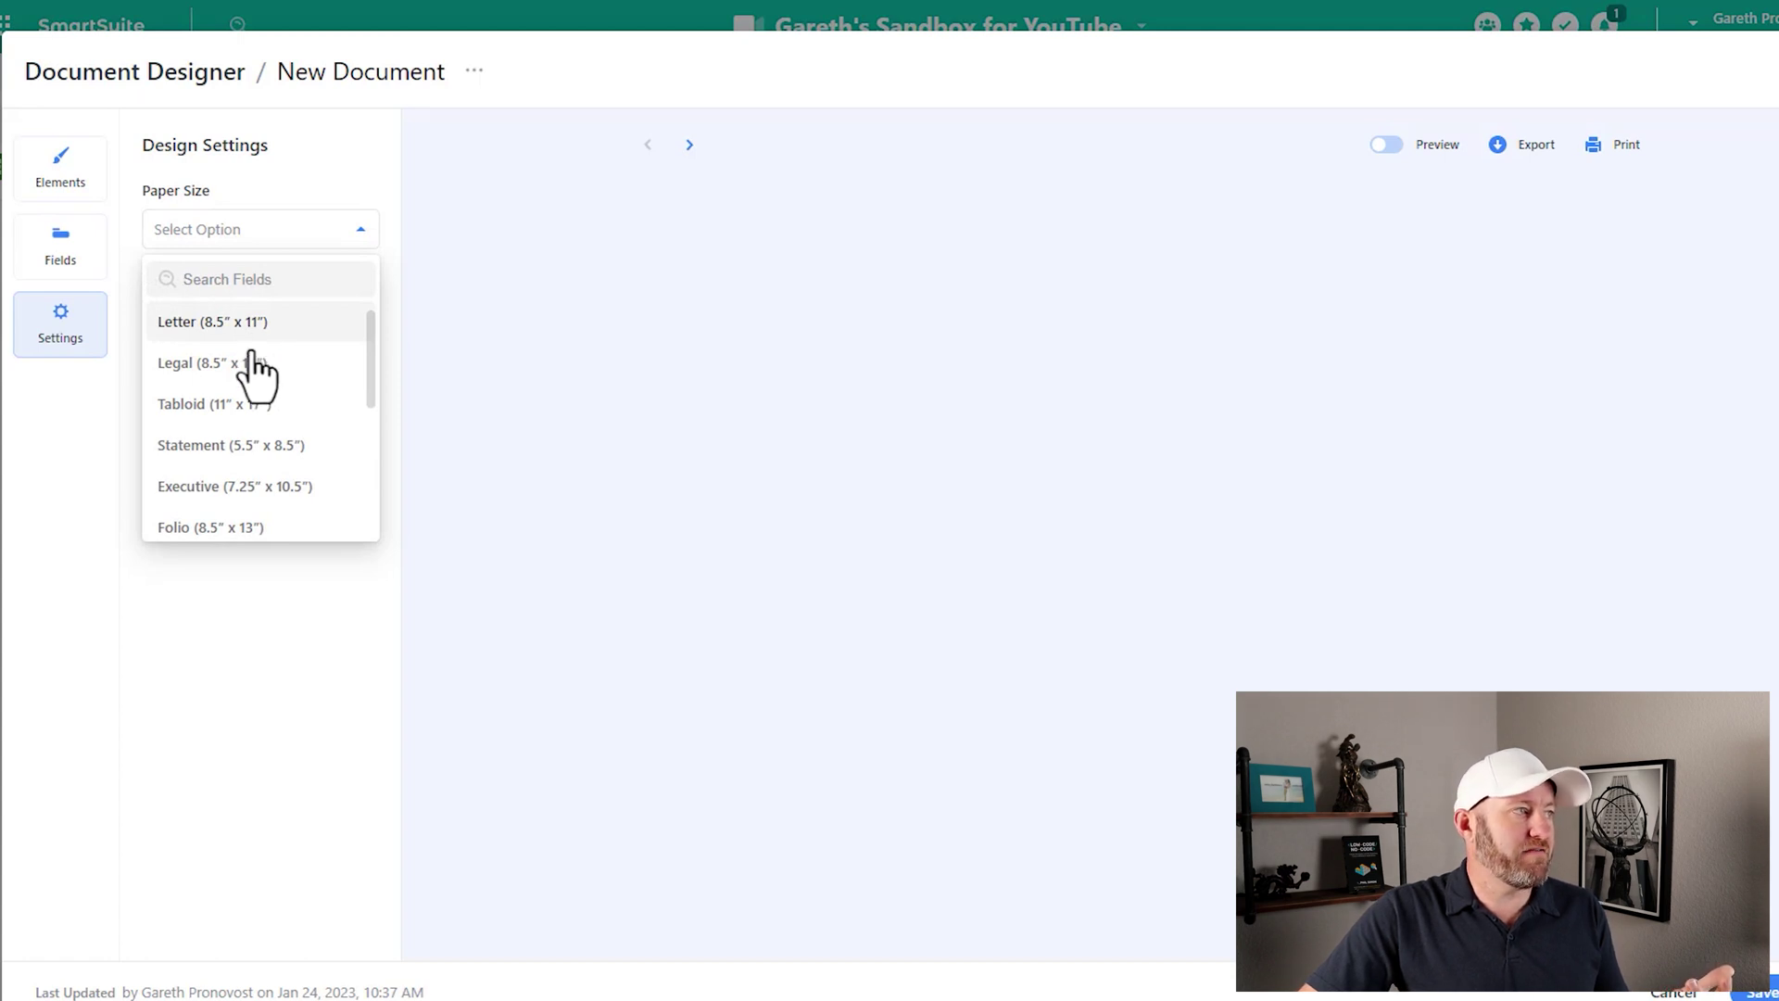
pyautogui.scroll(-3, 252, 389)
pyautogui.scroll(3, 256, 487)
pyautogui.scroll(1, 252, 487)
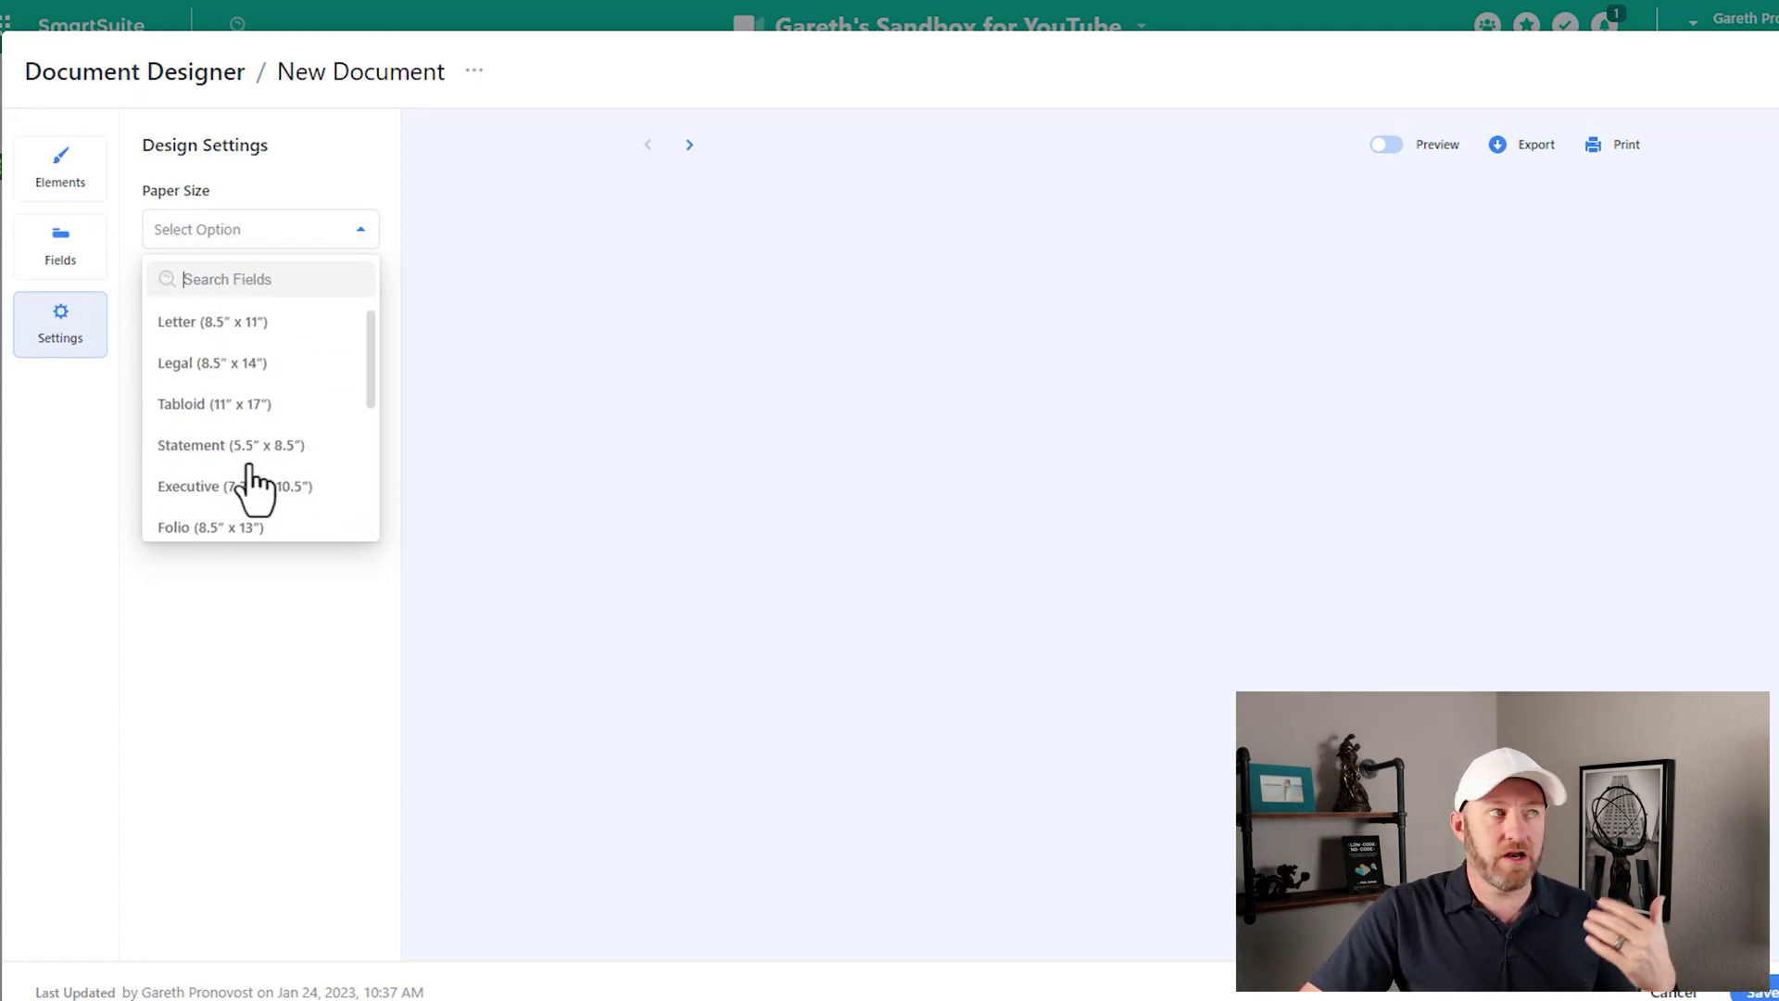
pyautogui.click(213, 231)
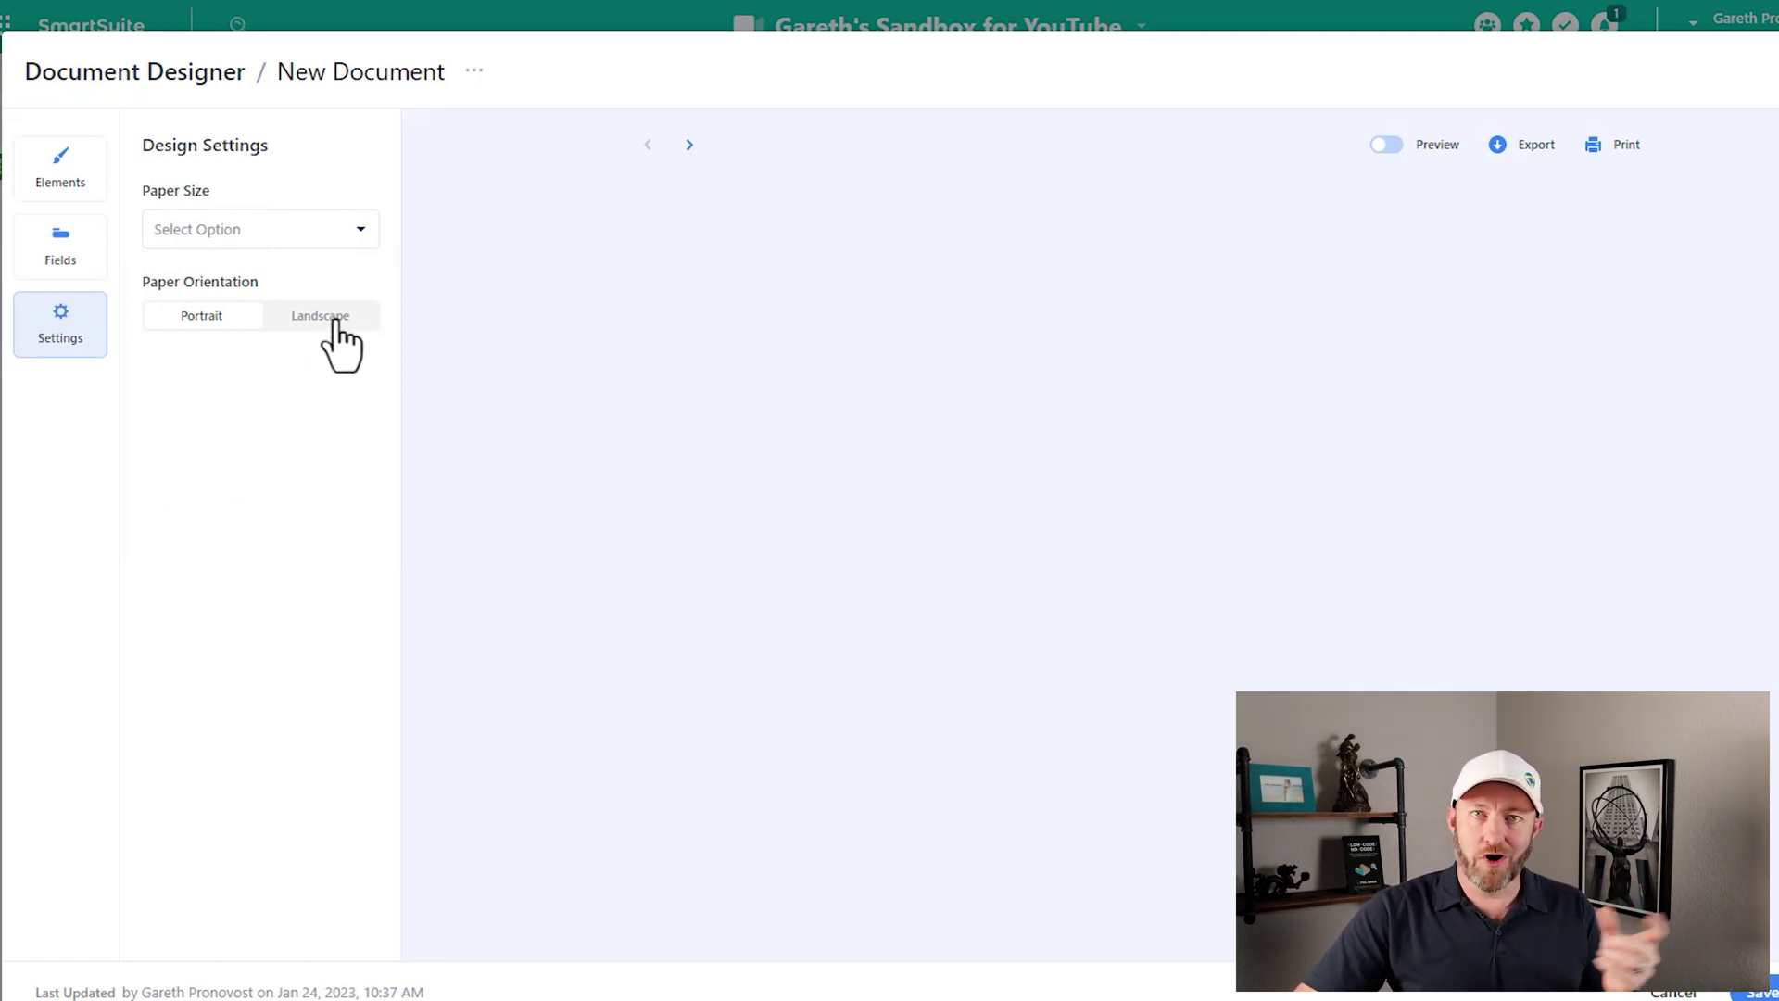
pyautogui.click(269, 231)
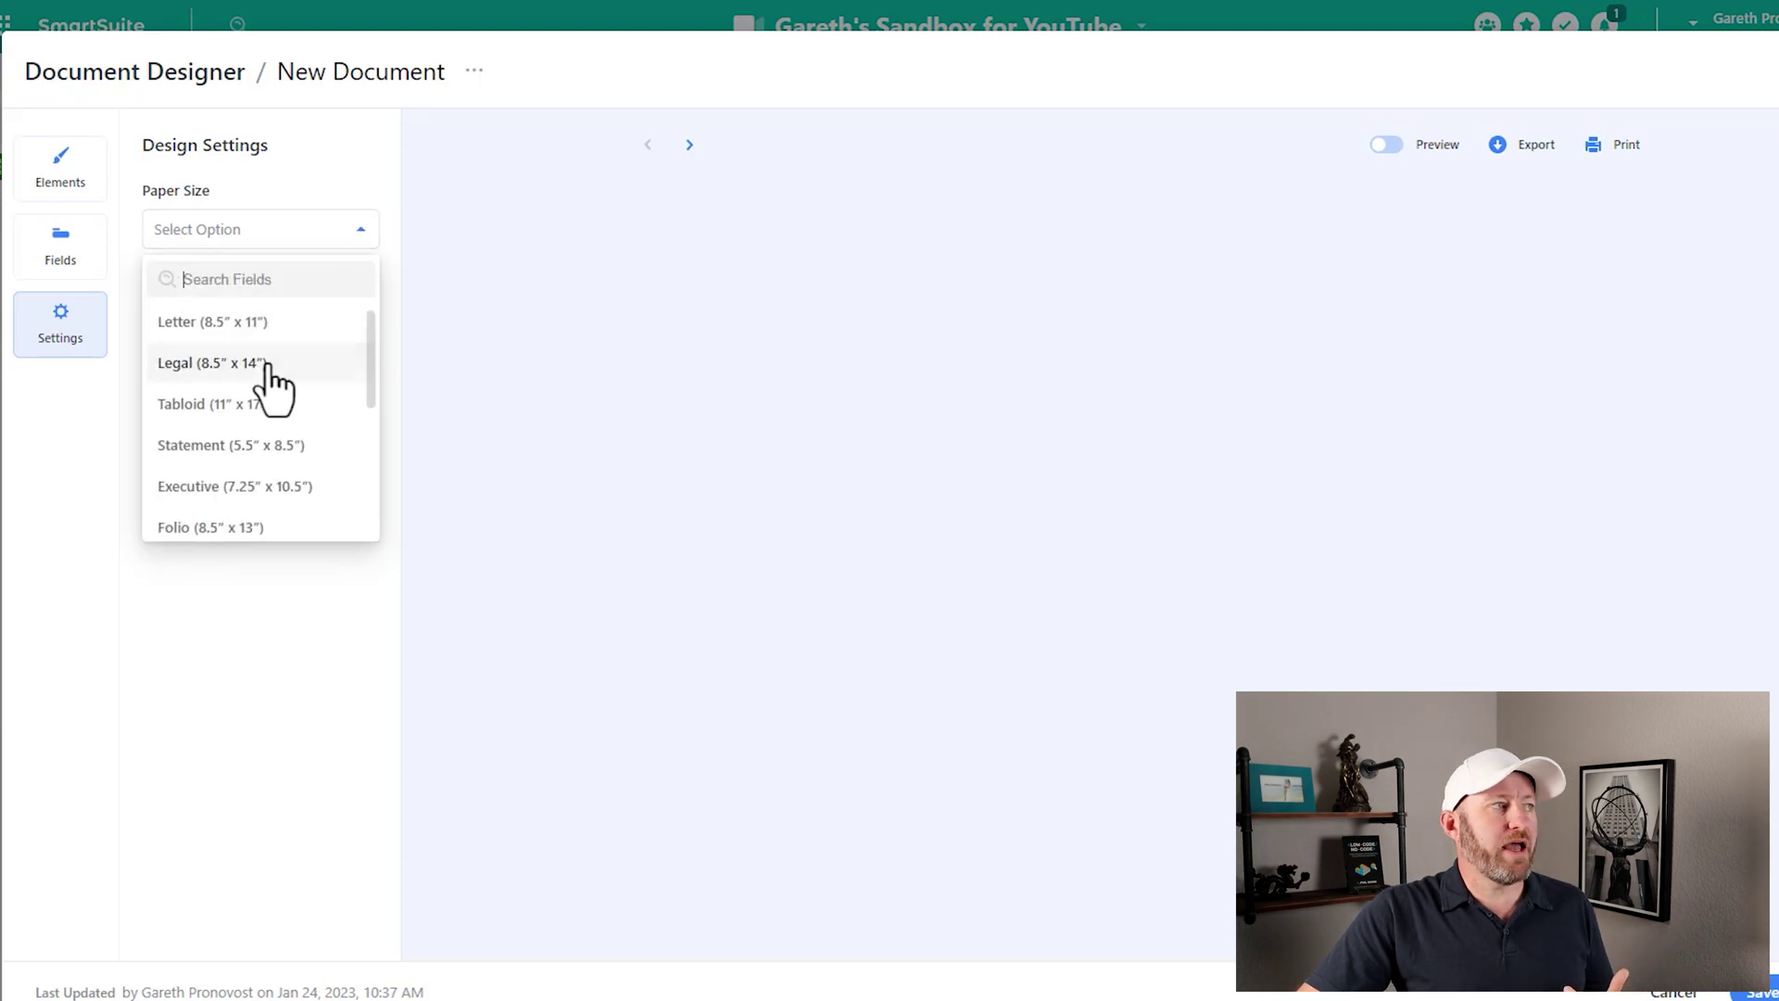
pyautogui.click(257, 331)
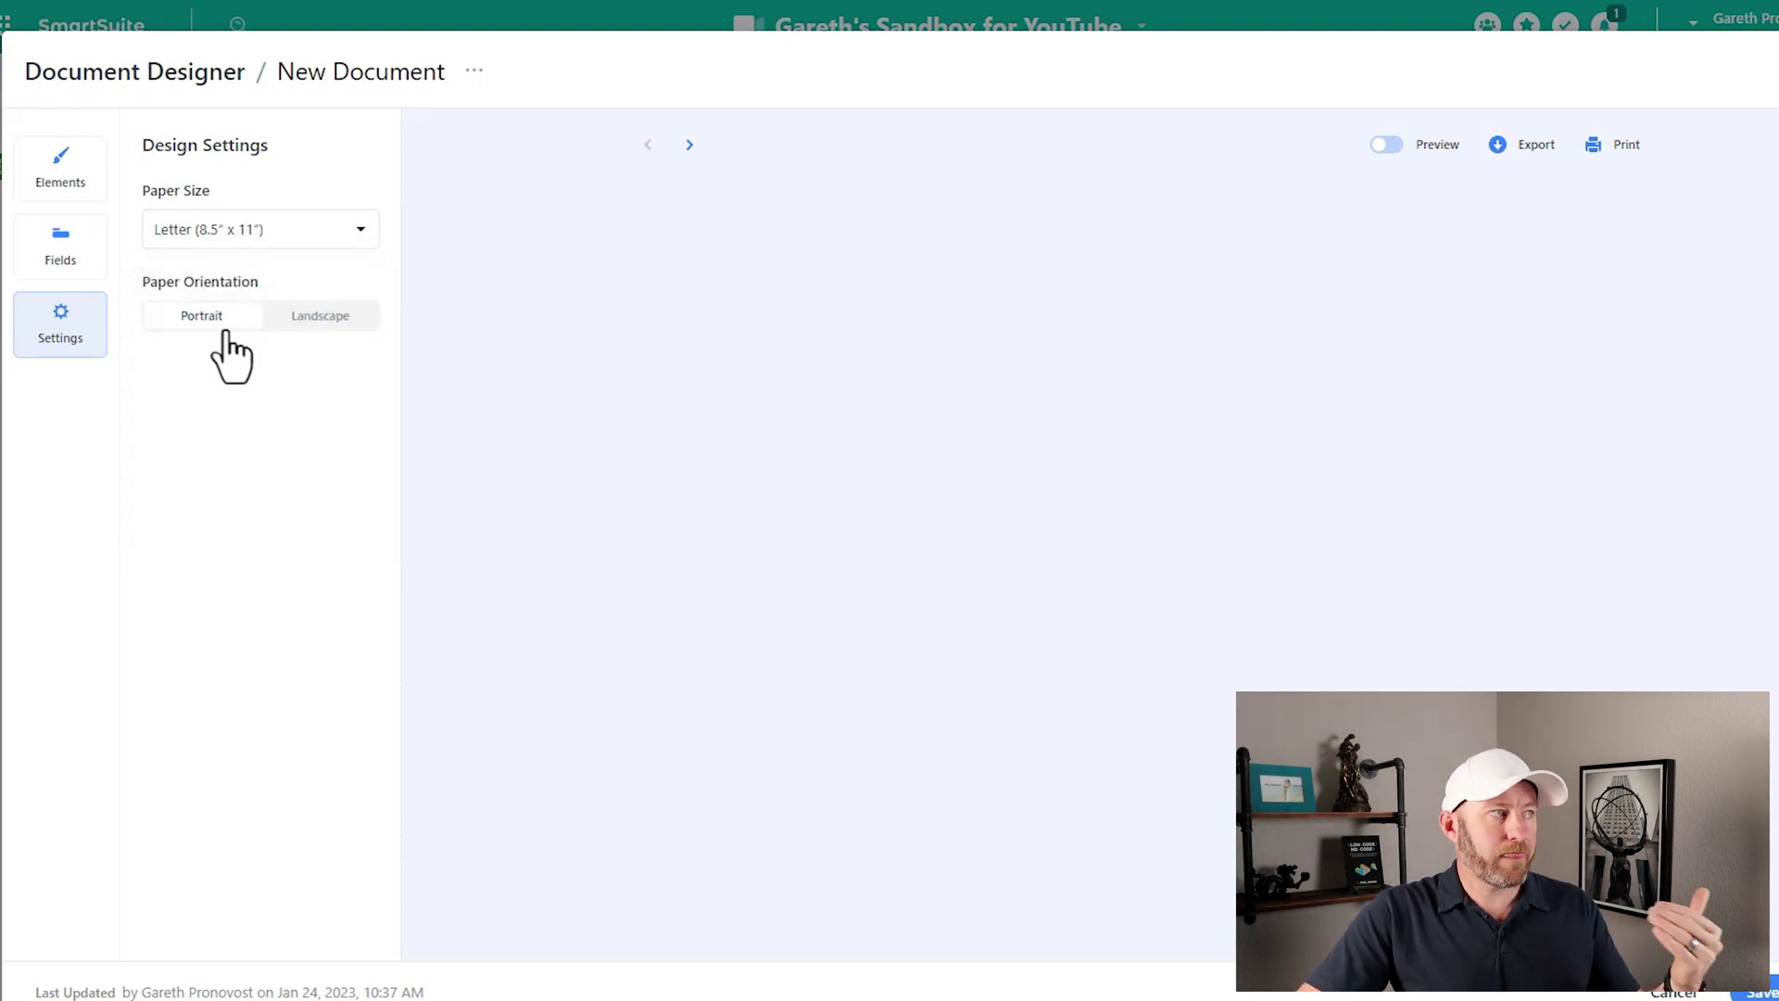
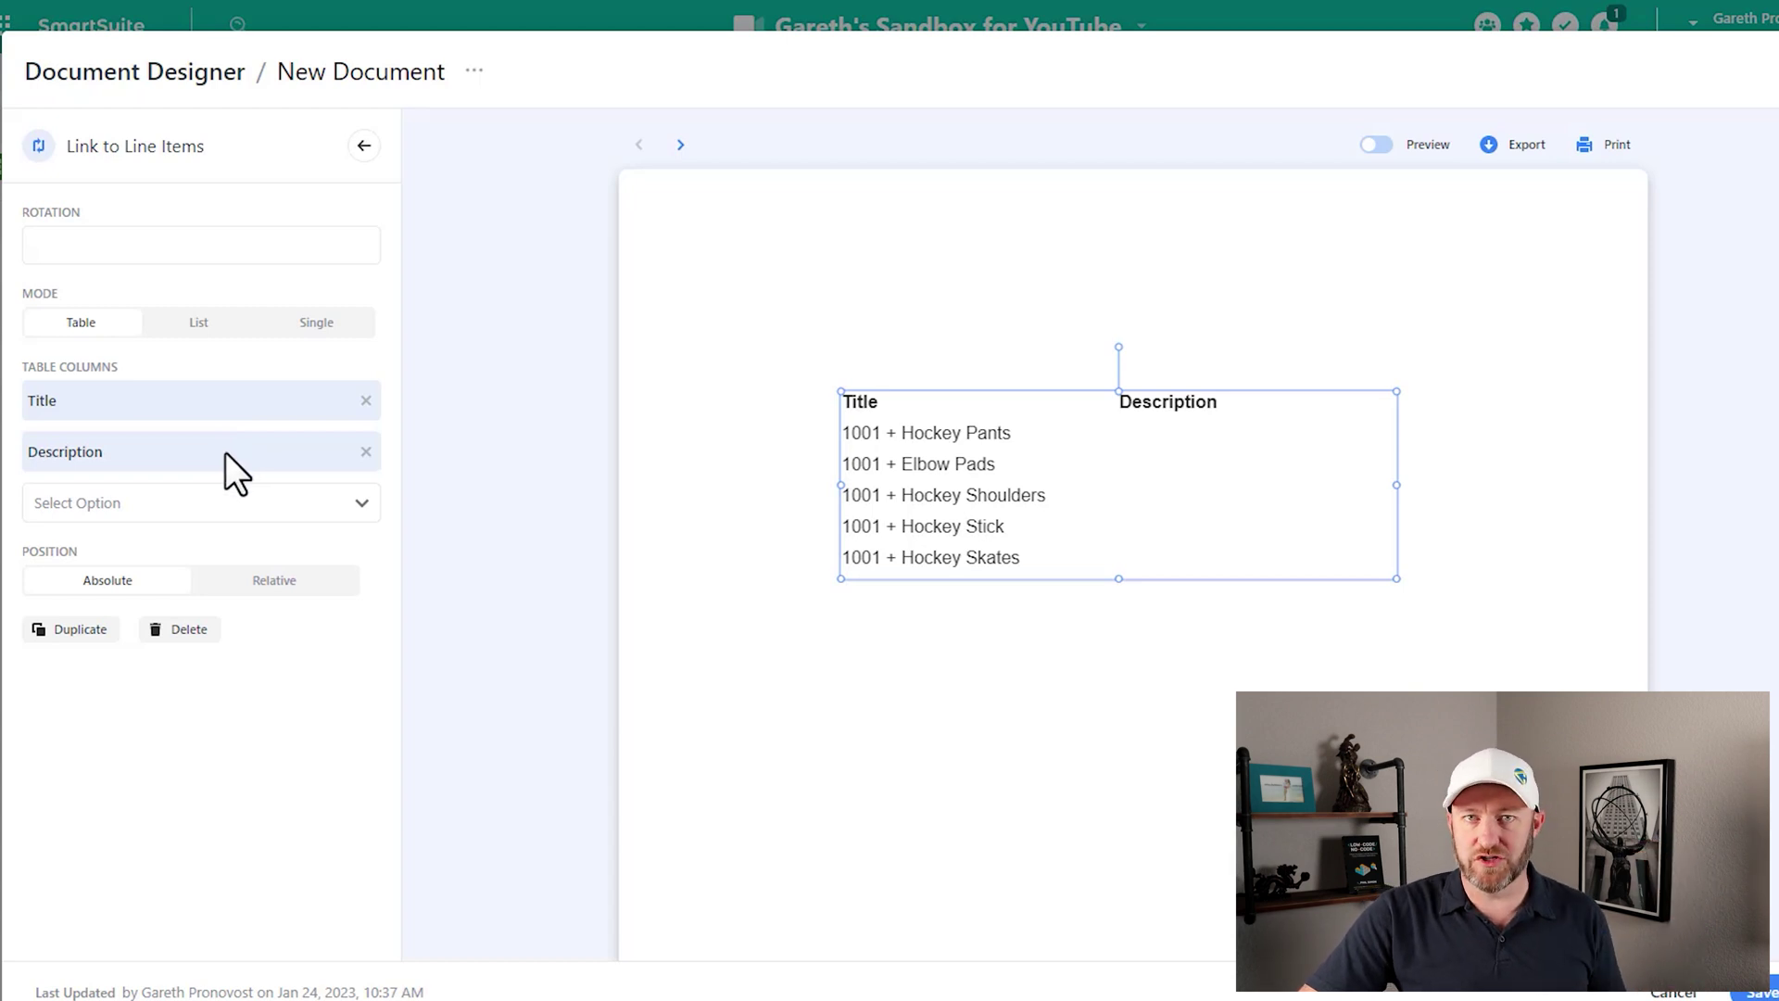
# Replace the Description column with Subtotal in the document's Link to Line Items table
pyautogui.click(365, 452)
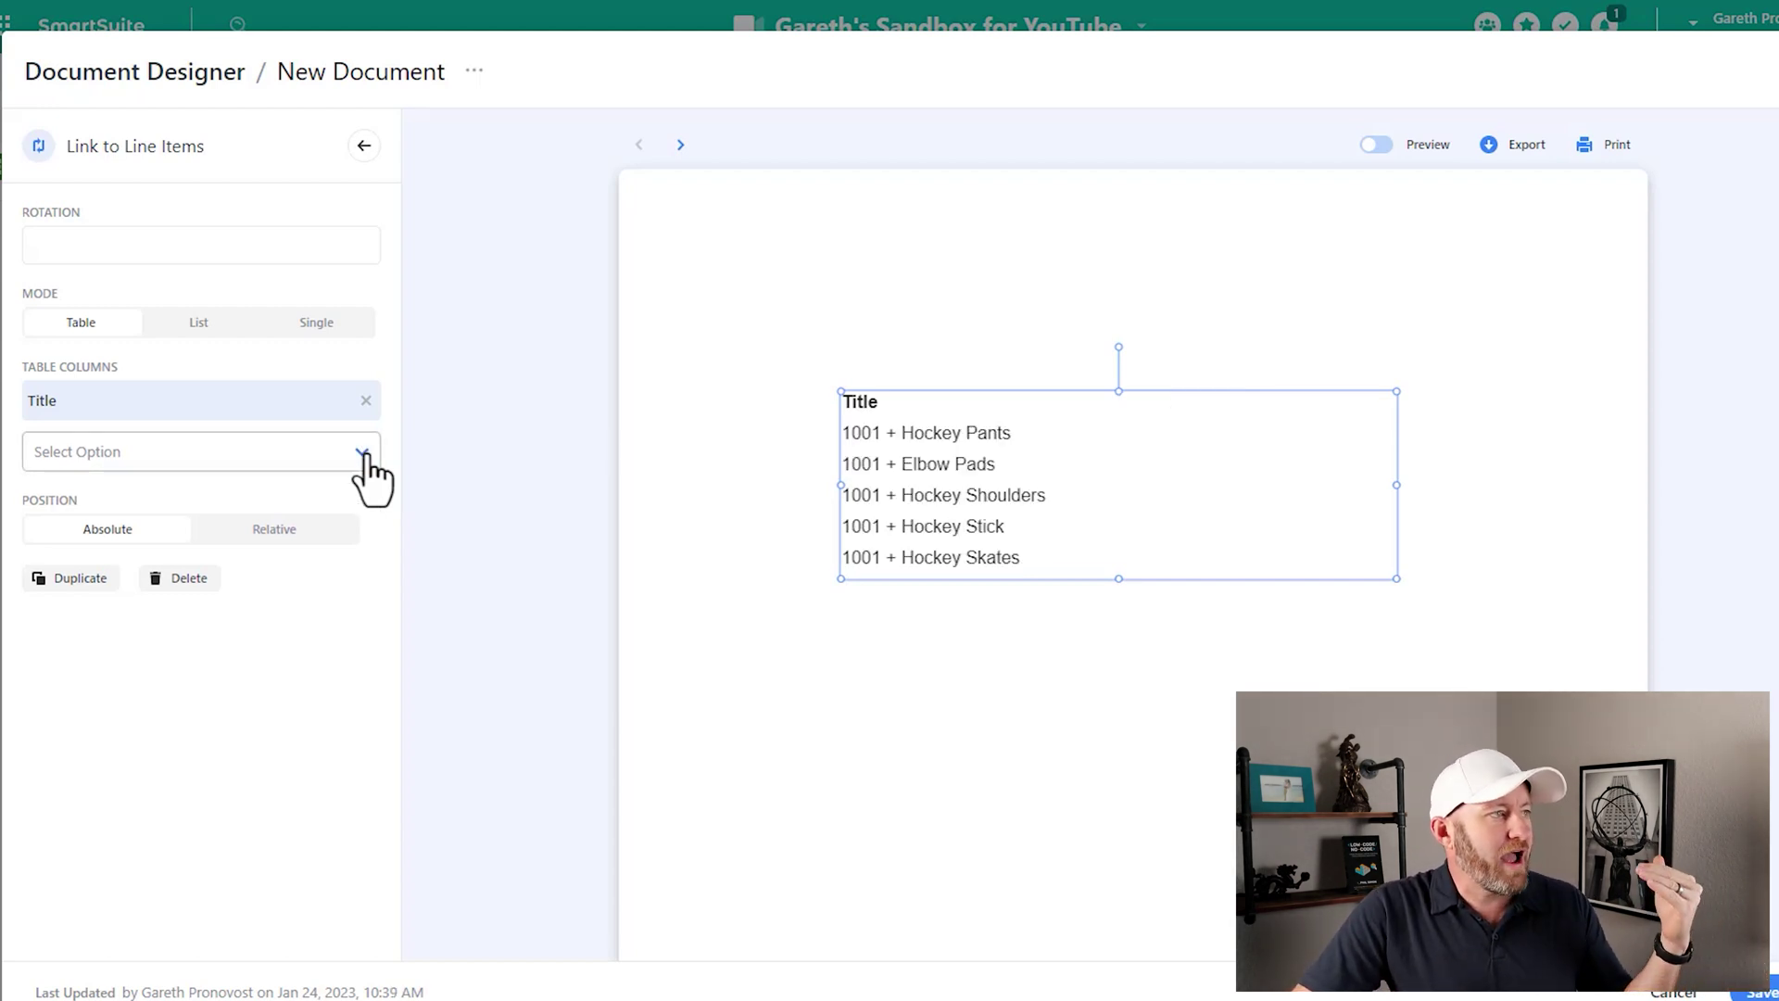
pyautogui.click(364, 455)
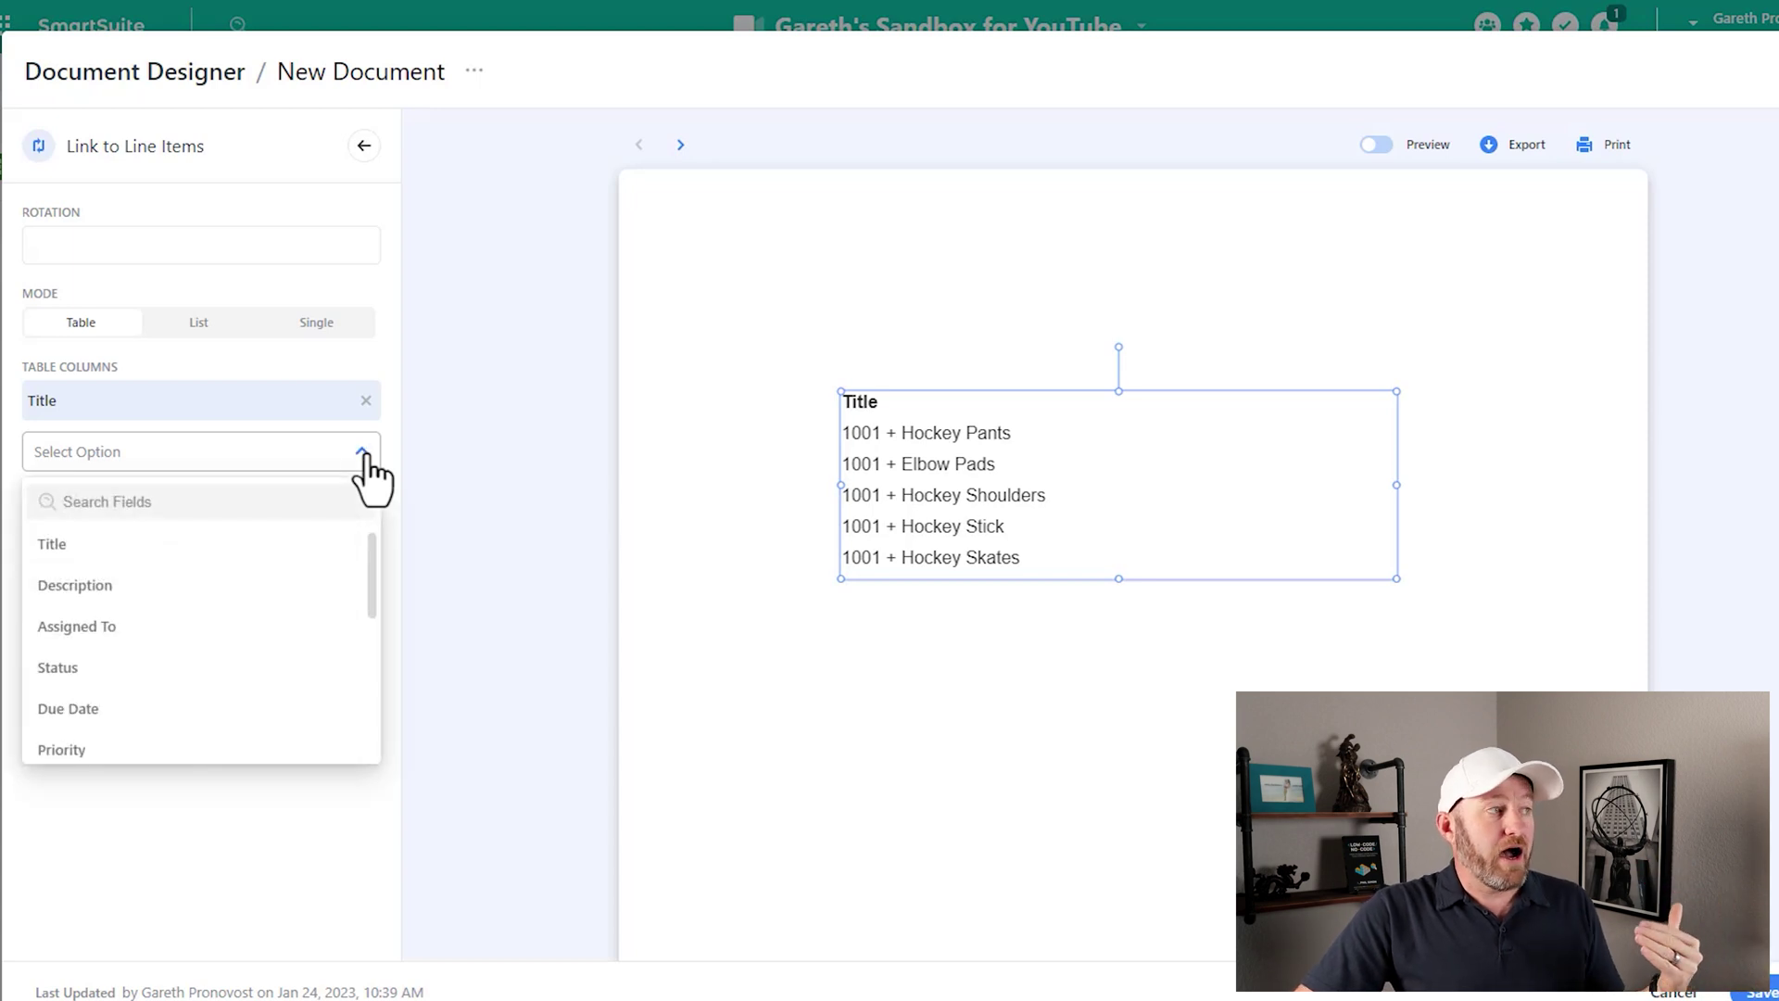
pyautogui.scroll(-3, 315, 676)
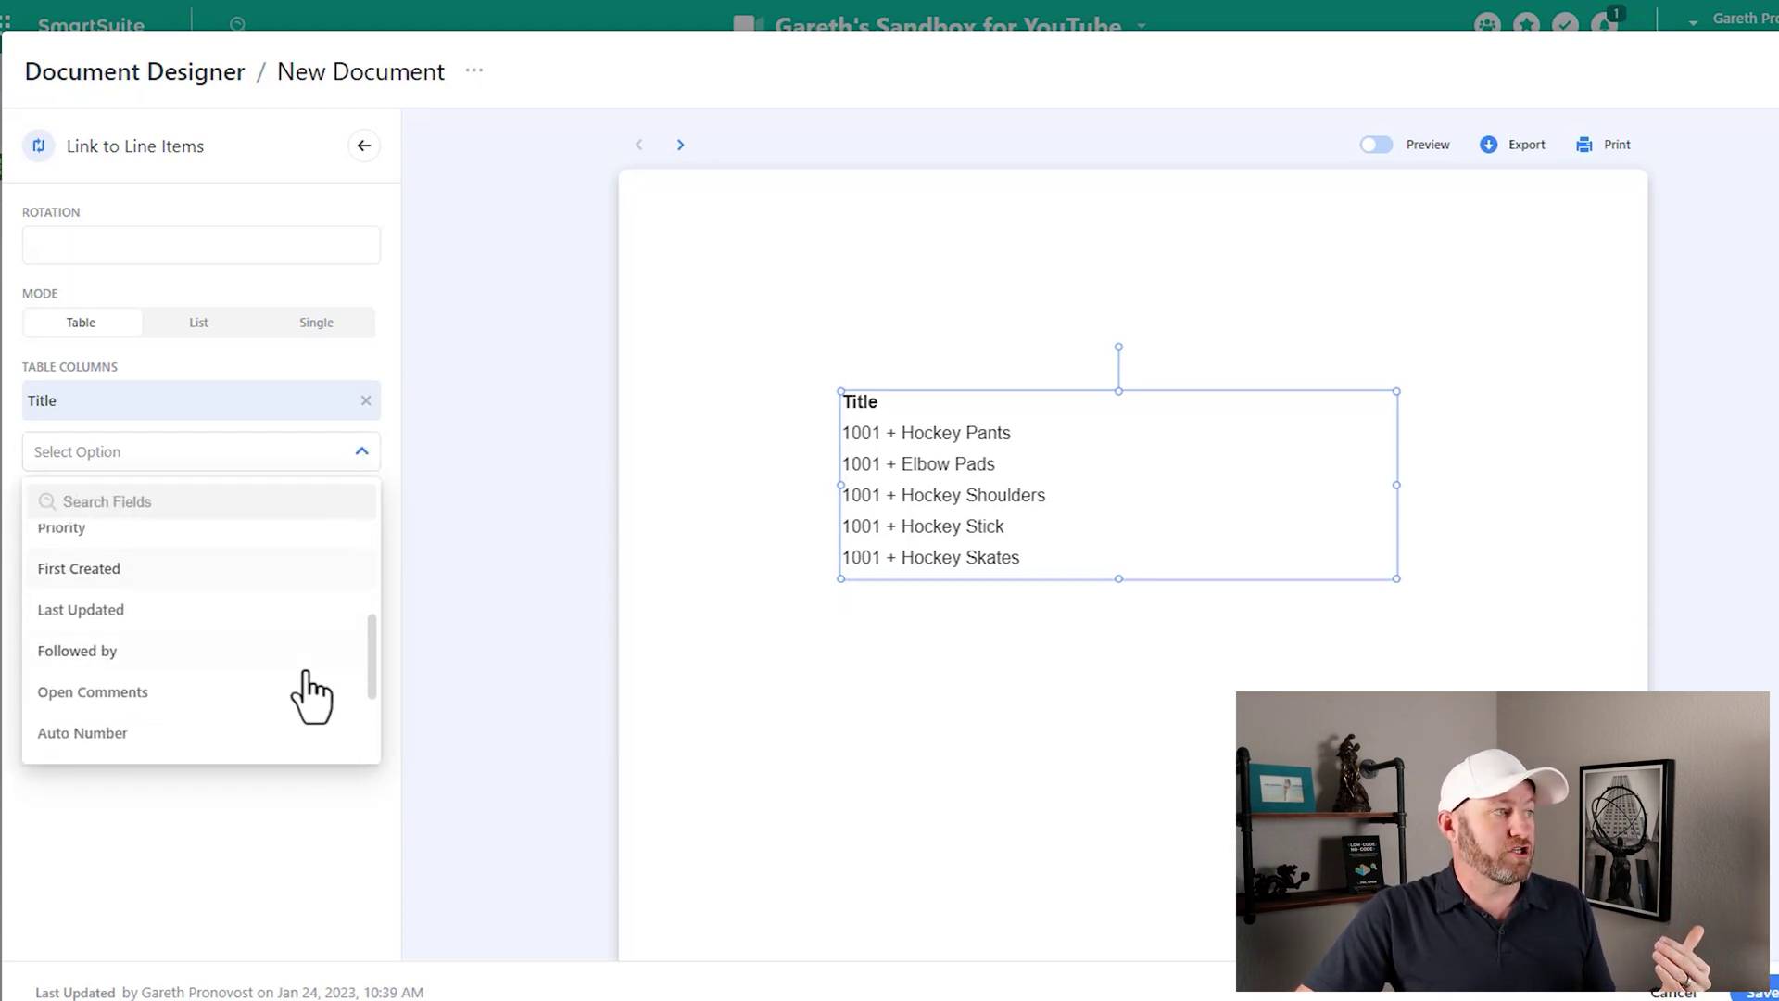
pyautogui.scroll(-2, 311, 695)
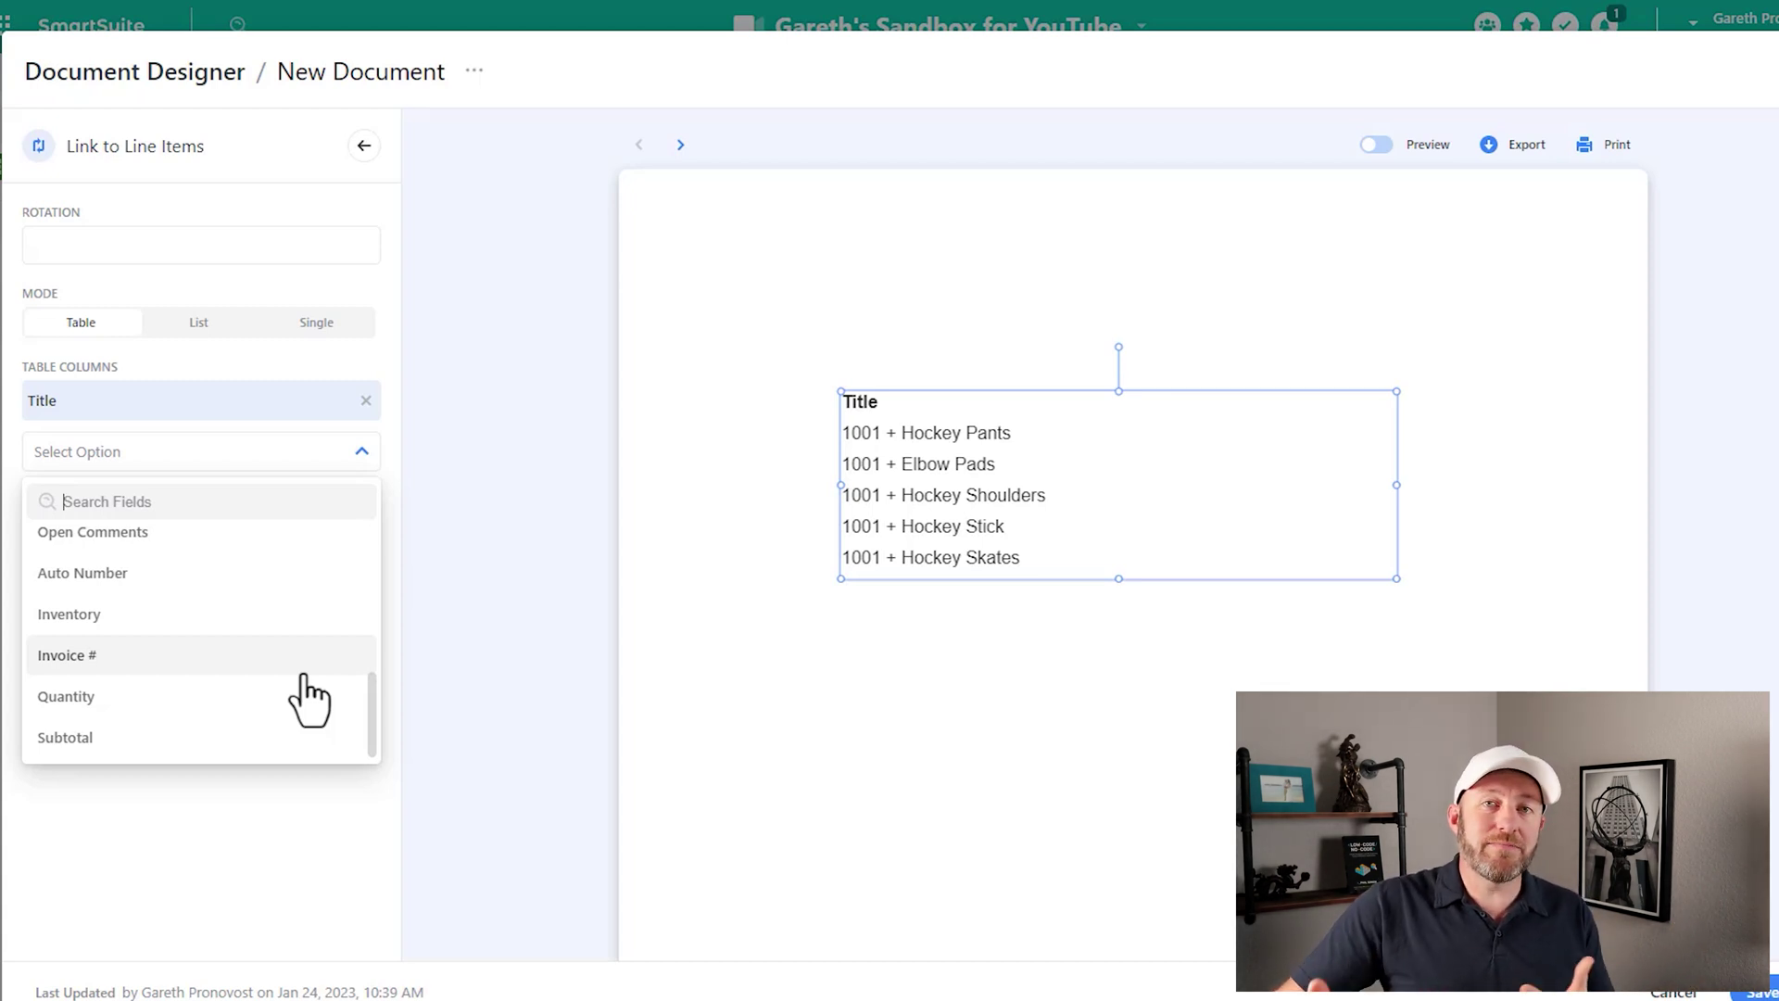
pyautogui.click(267, 738)
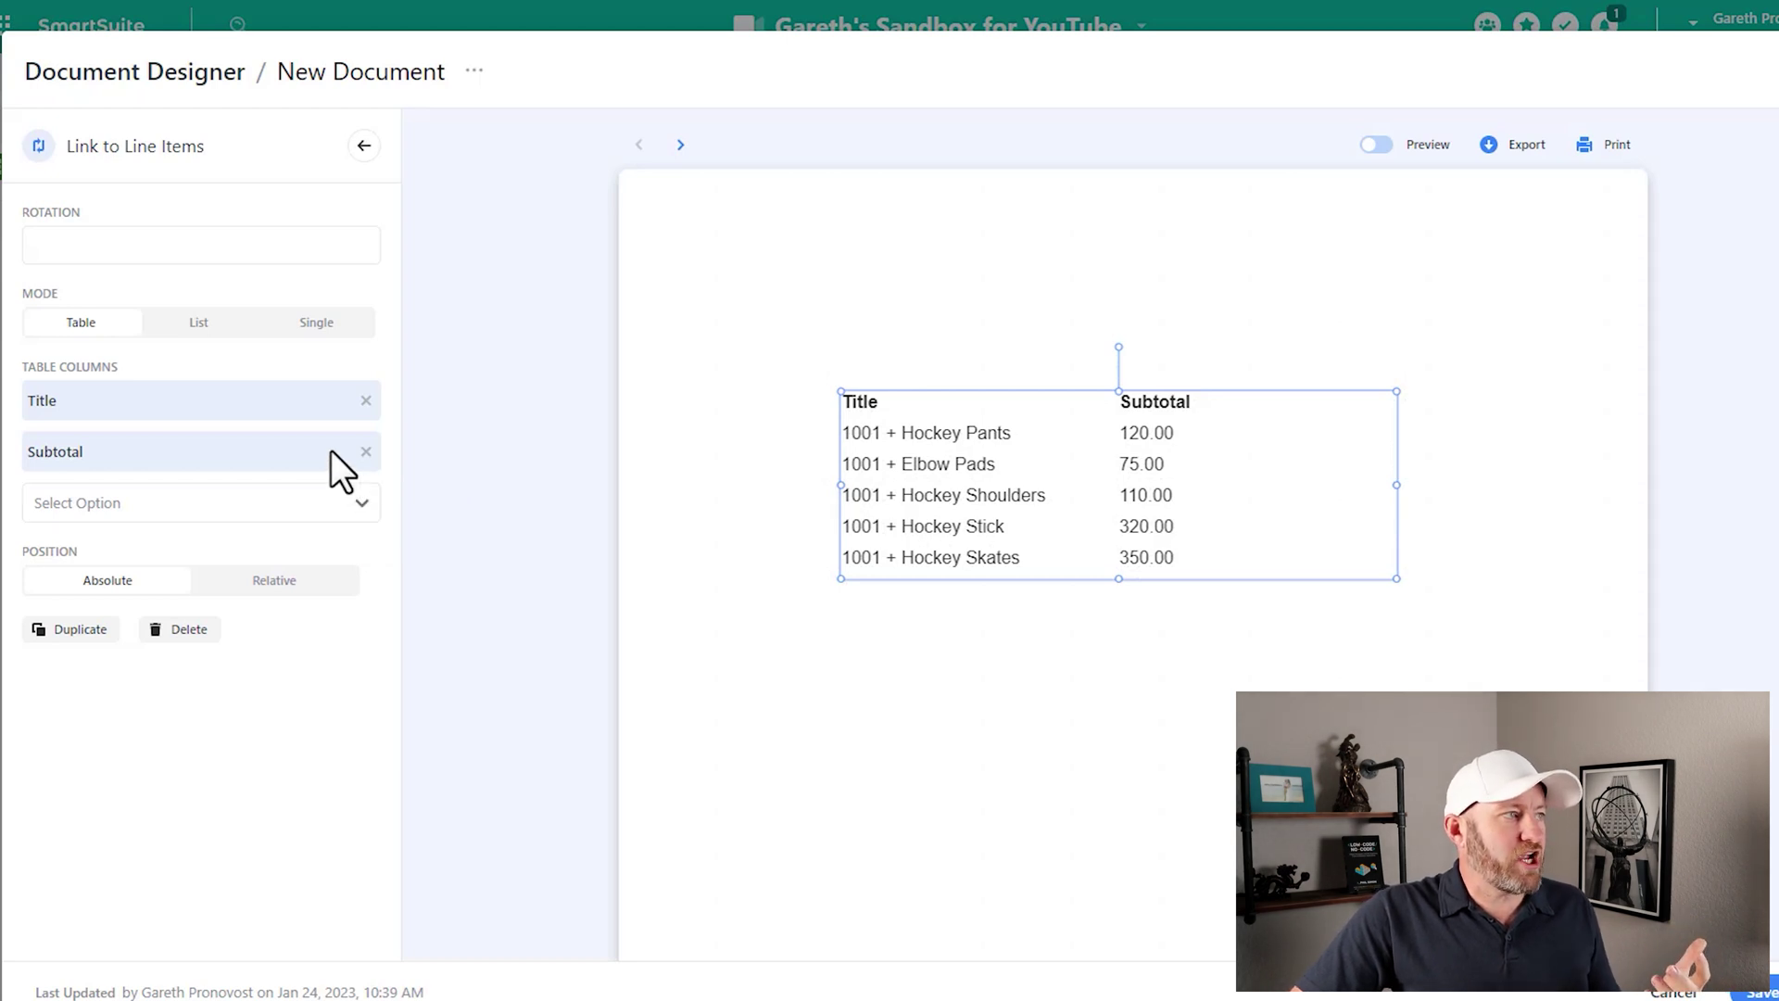
# Add Inventory as a further column of the Link to Line Items table
pyautogui.click(360, 515)
pyautogui.scroll(-4, 269, 658)
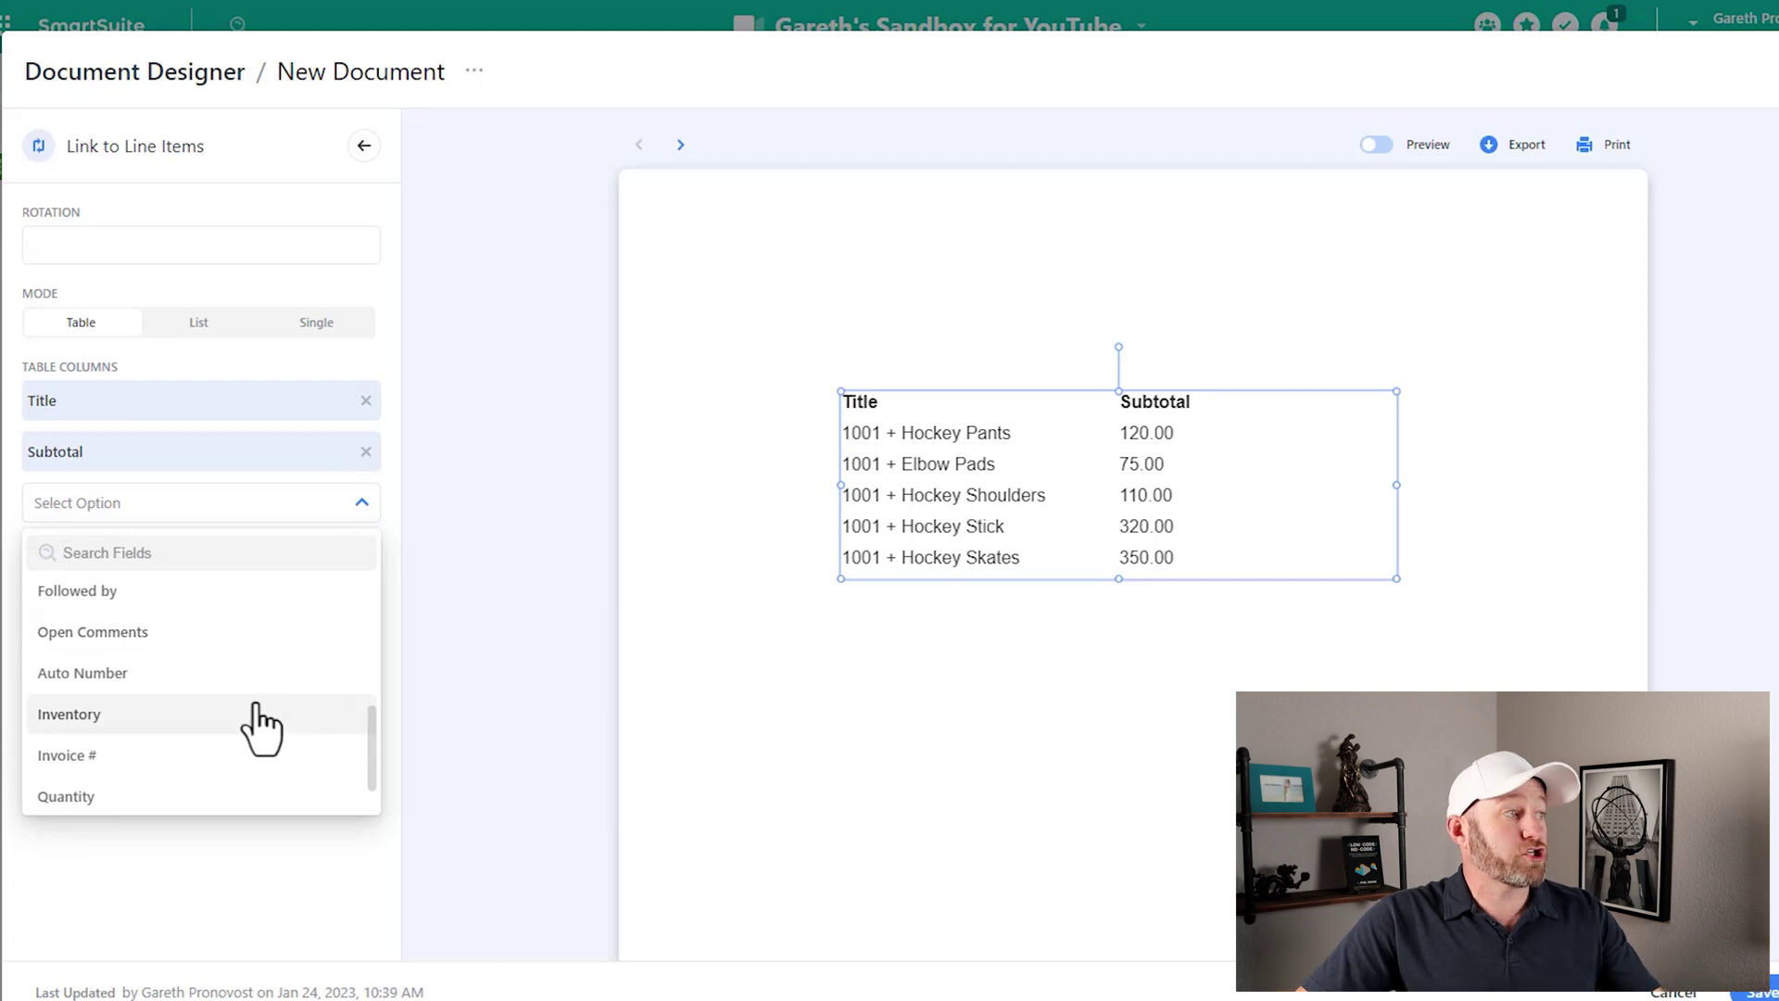
pyautogui.click(257, 711)
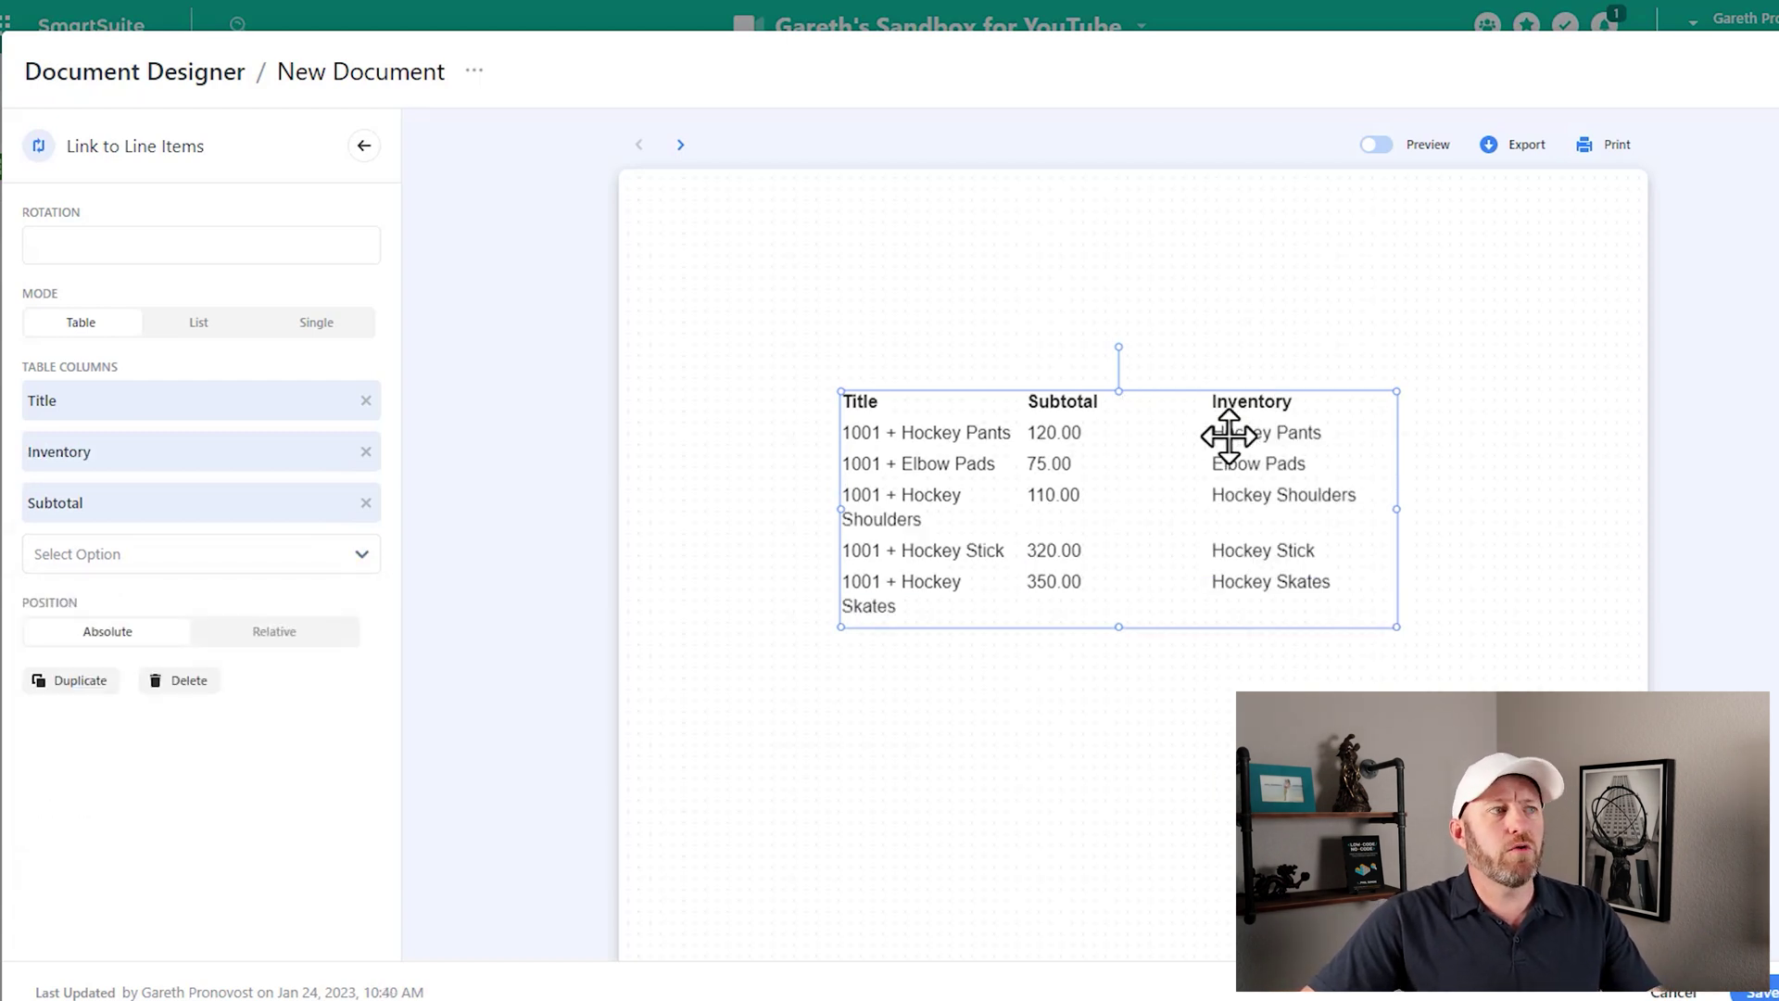
# Remove the Title, Inventory and Subtotal columns from the Link to Line Items table
pyautogui.click(365, 400)
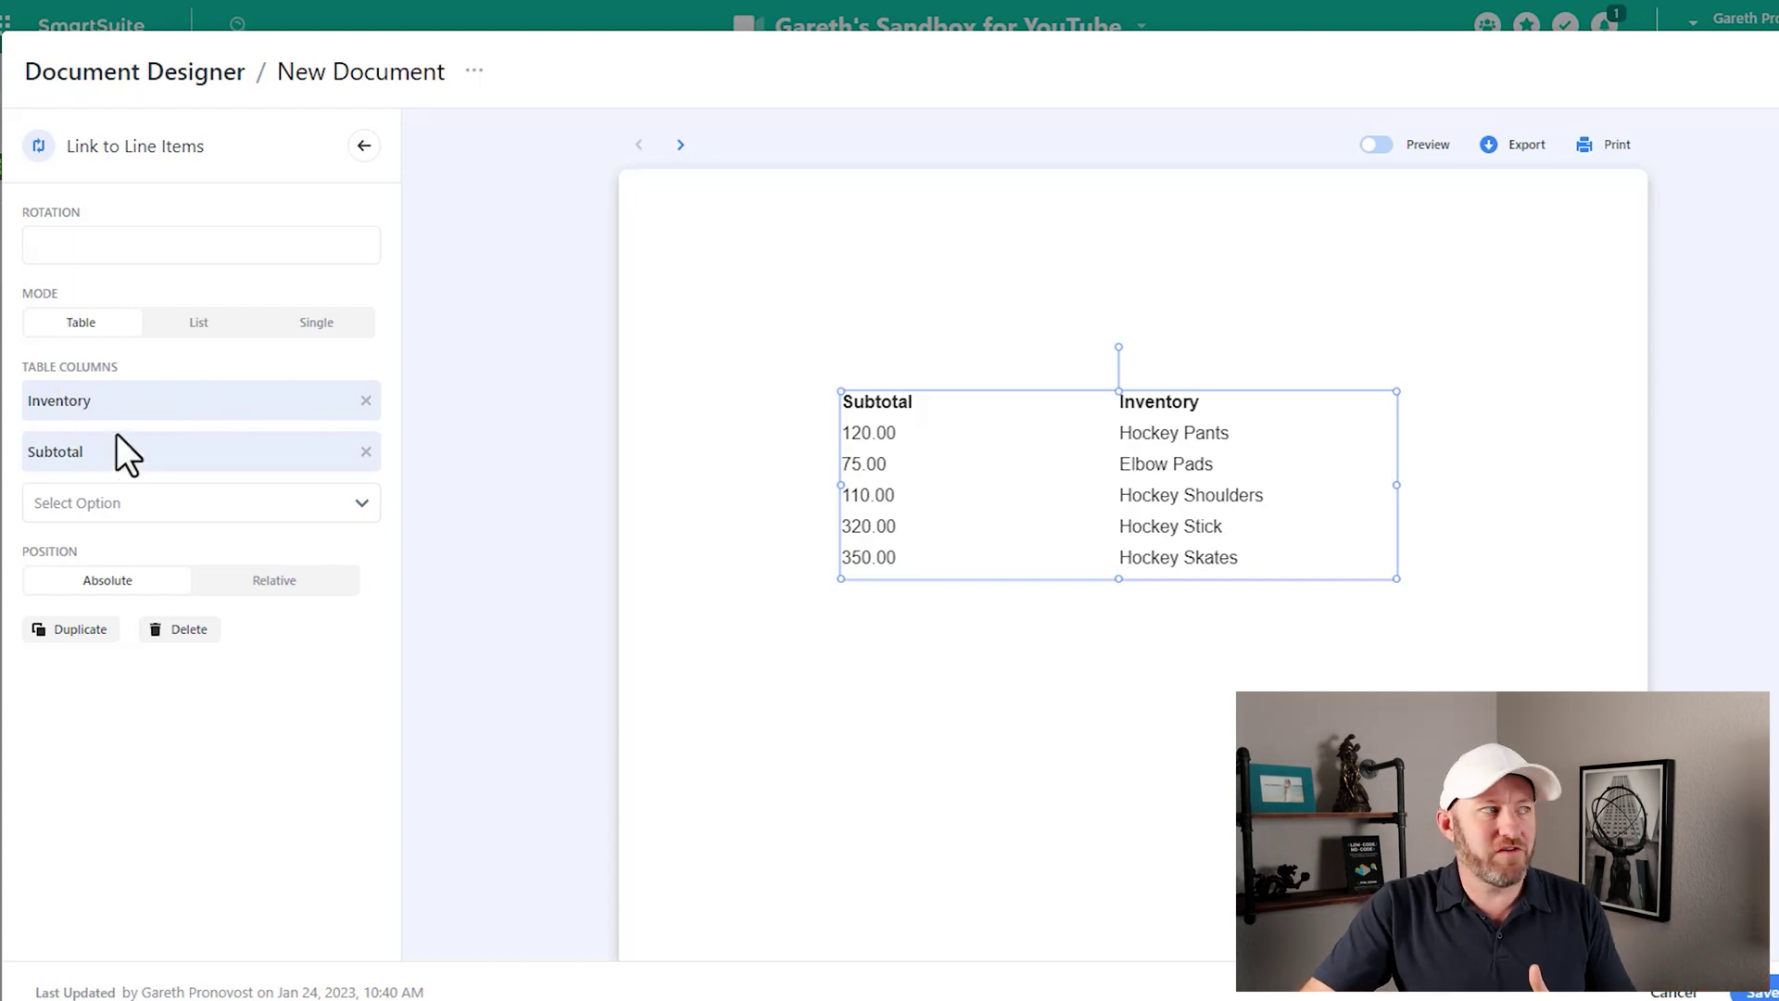
pyautogui.click(366, 402)
pyautogui.click(365, 404)
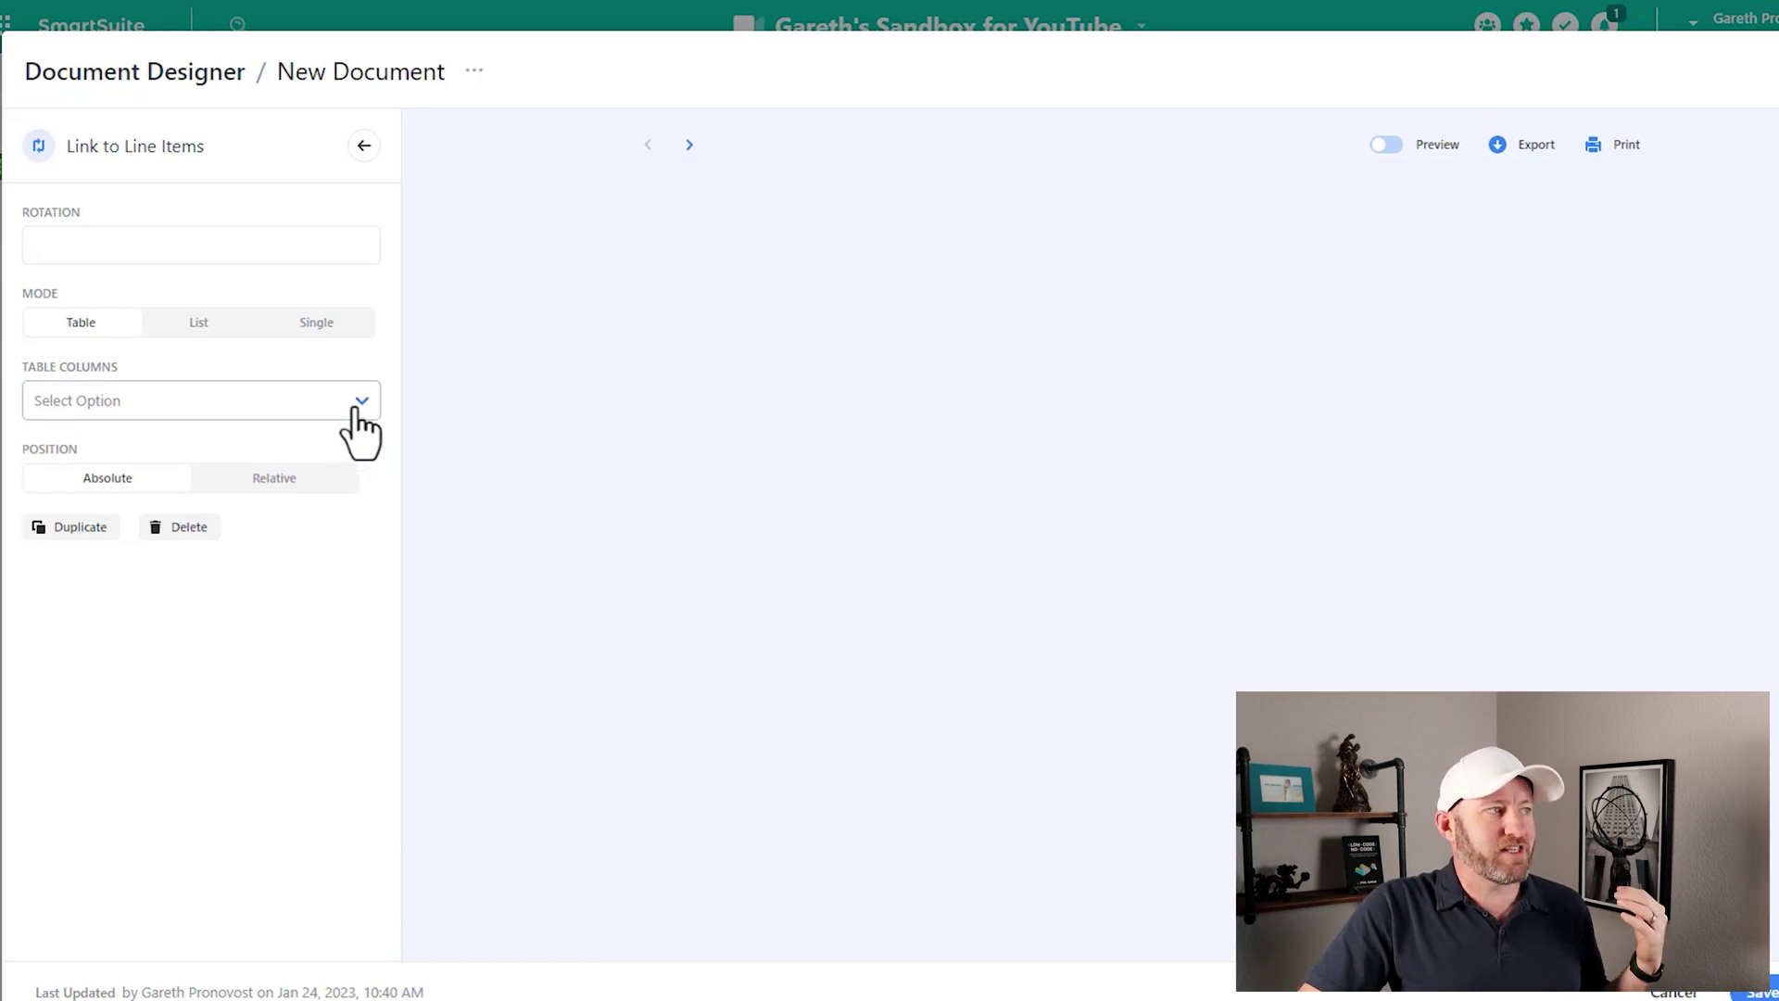
# Rebuild the Link to Line Items table with Inventory as its first column and Subtotal as its second
pyautogui.click(360, 404)
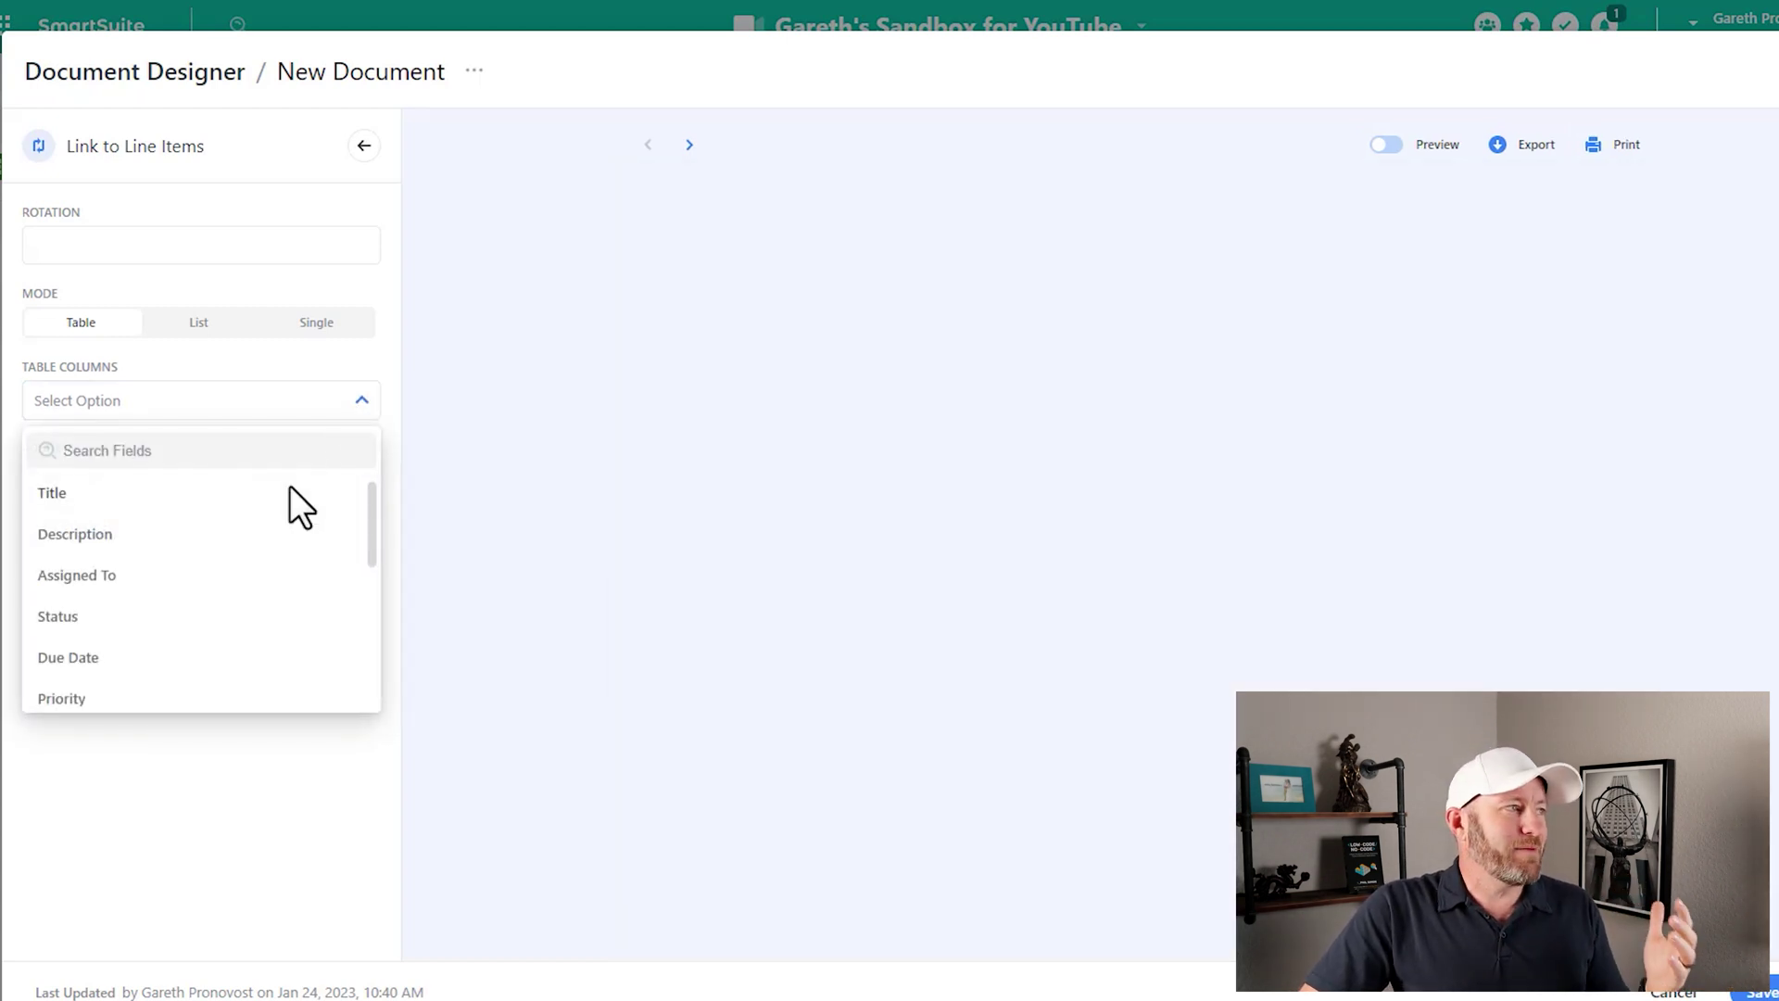
pyautogui.scroll(-4, 212, 684)
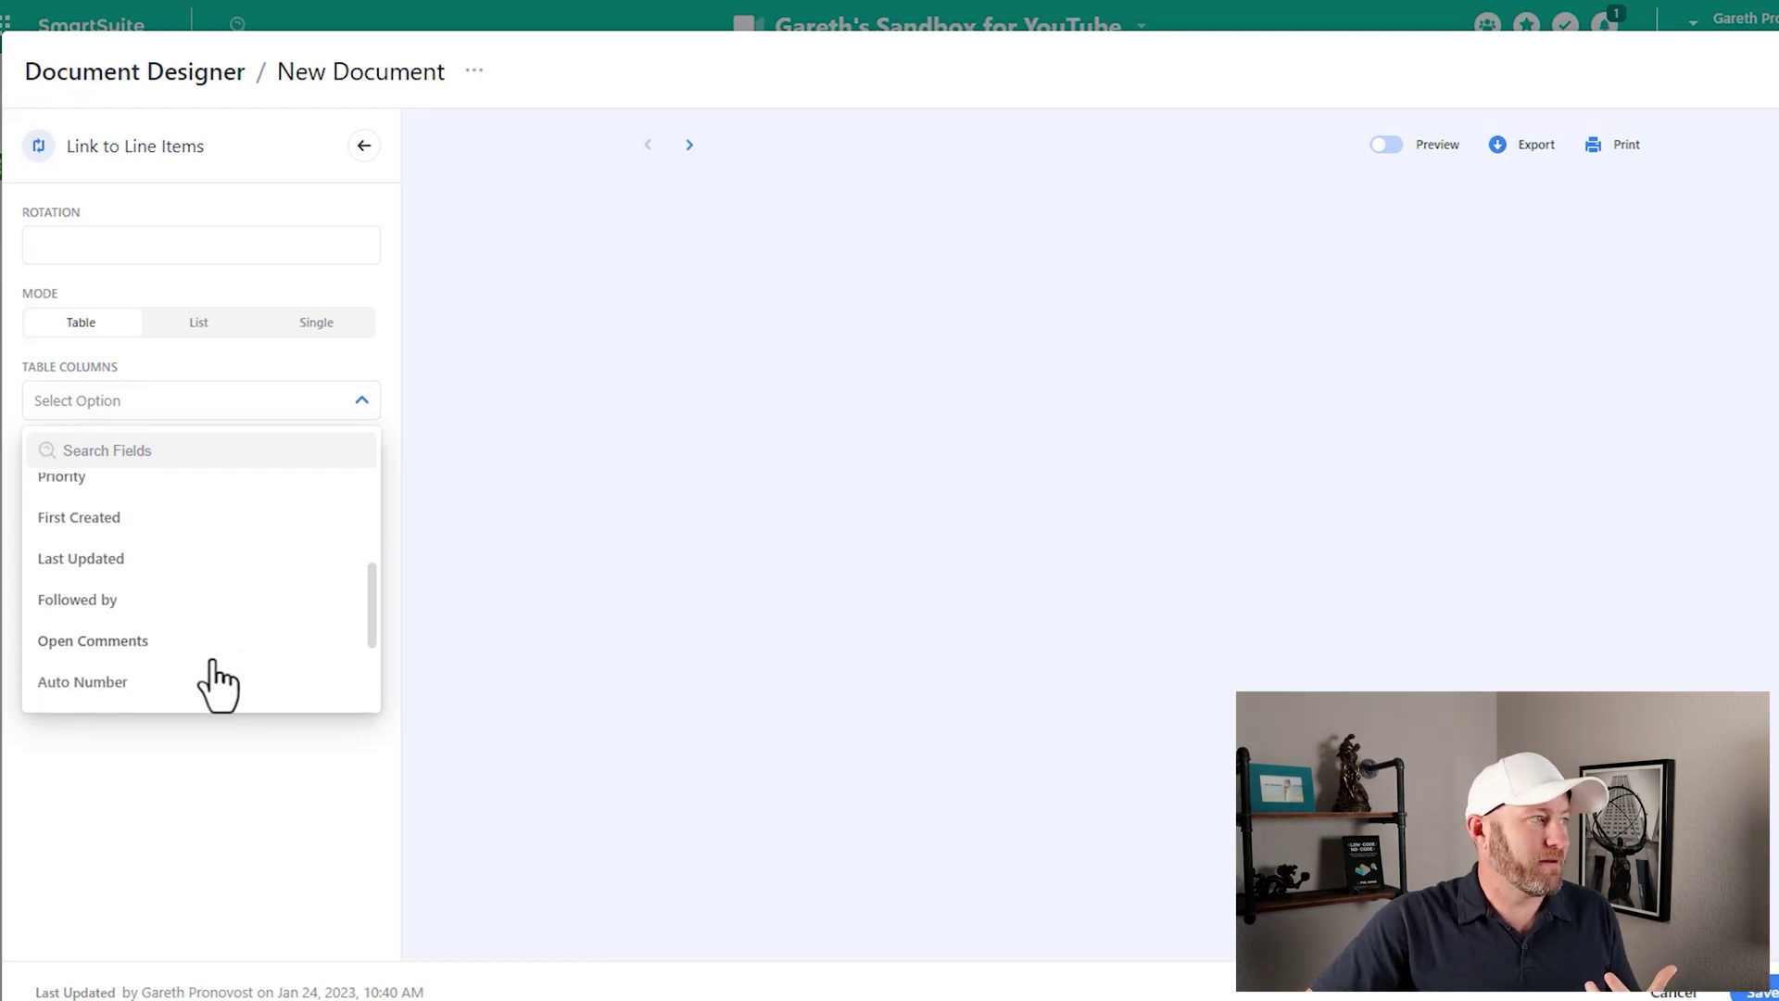
pyautogui.scroll(-2, 216, 684)
pyautogui.click(159, 565)
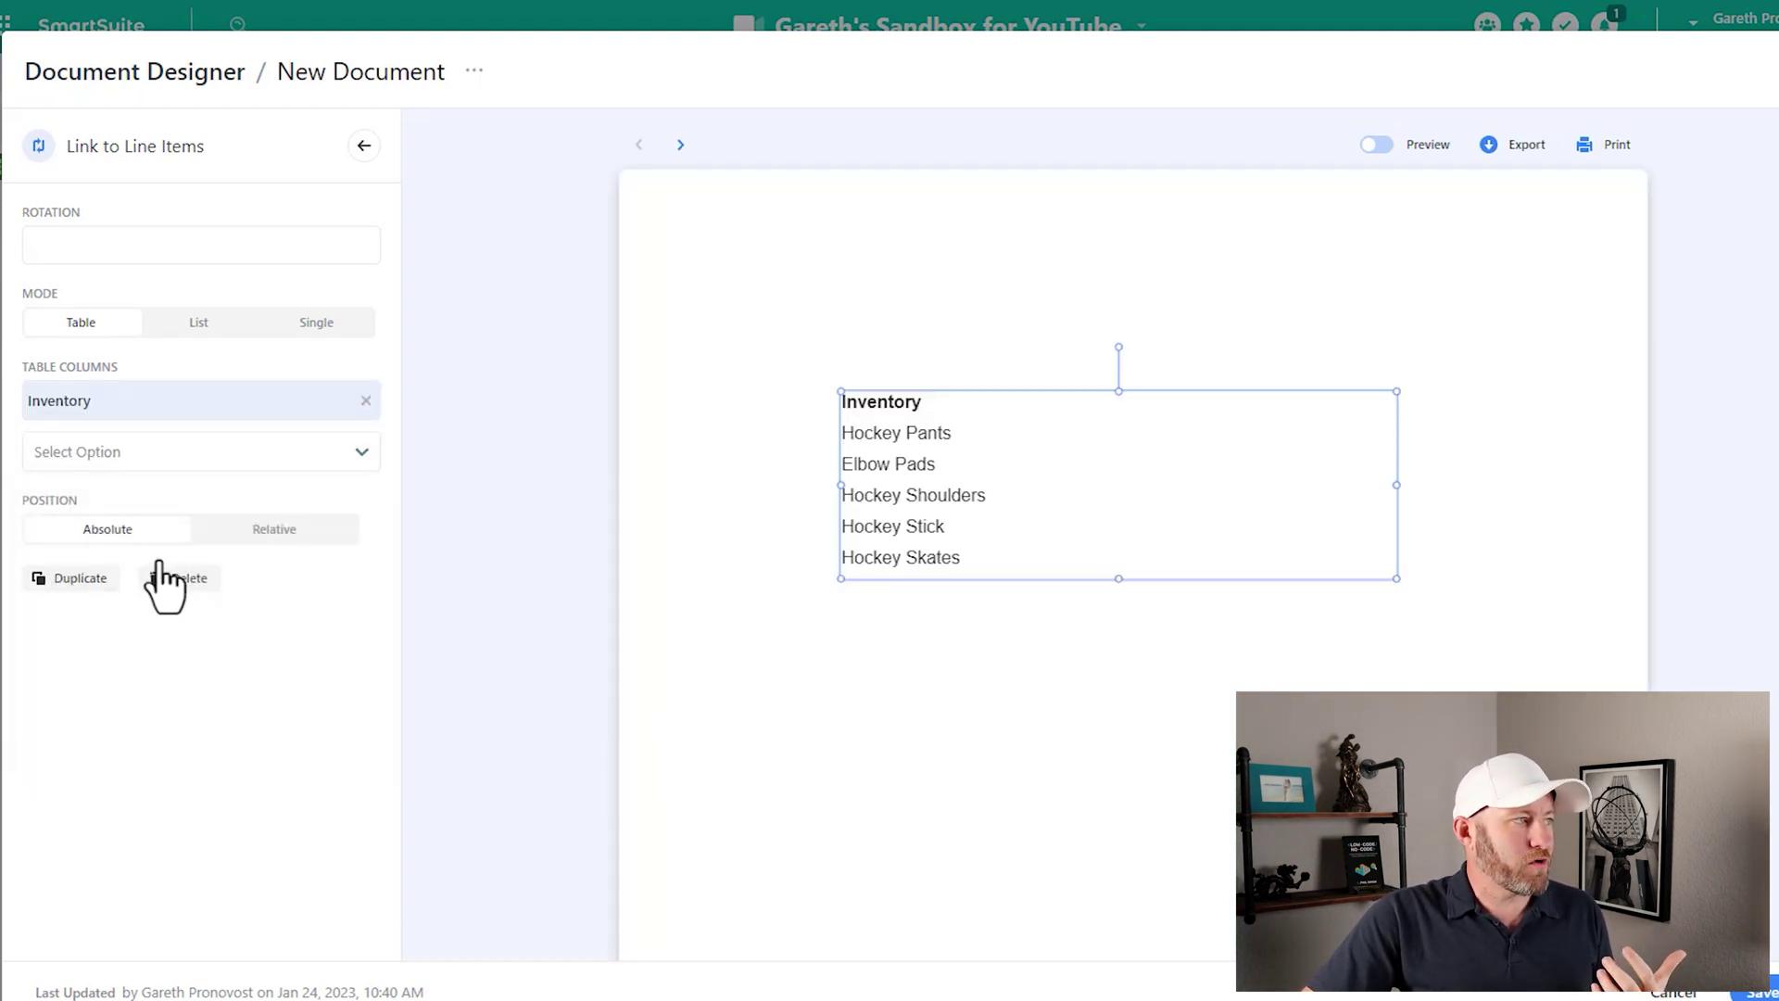
pyautogui.click(194, 463)
pyautogui.scroll(-3, 158, 611)
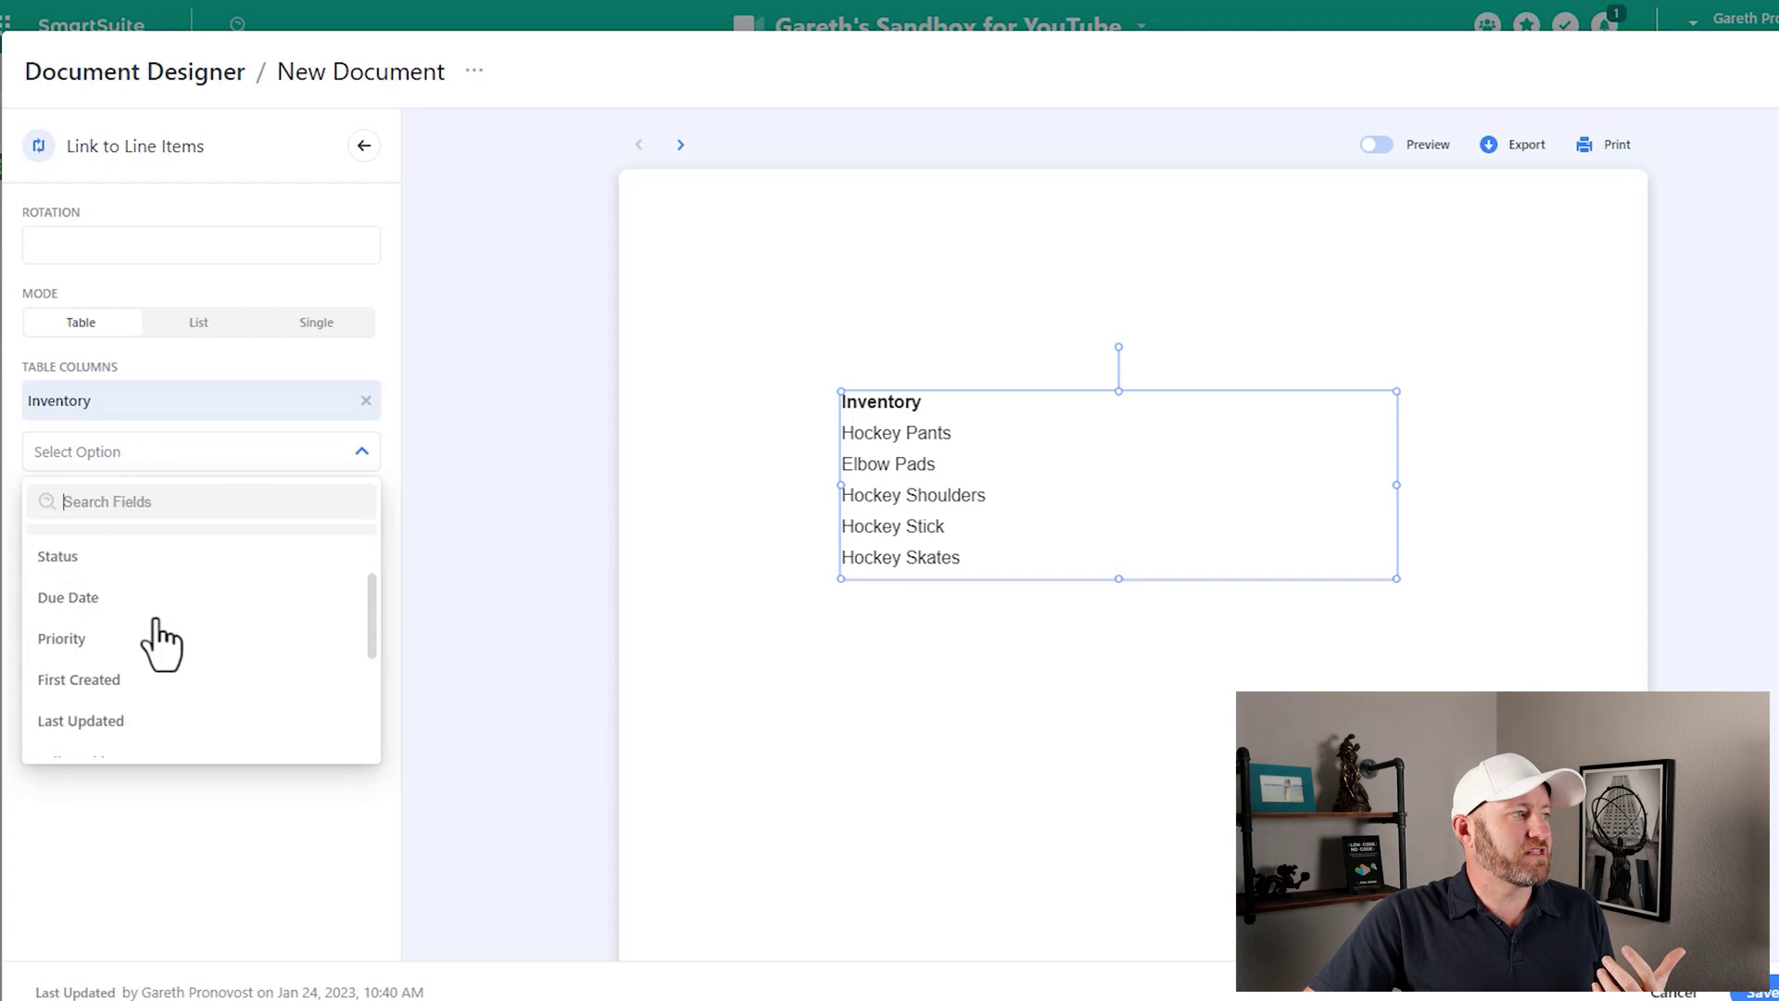
pyautogui.scroll(-3, 160, 646)
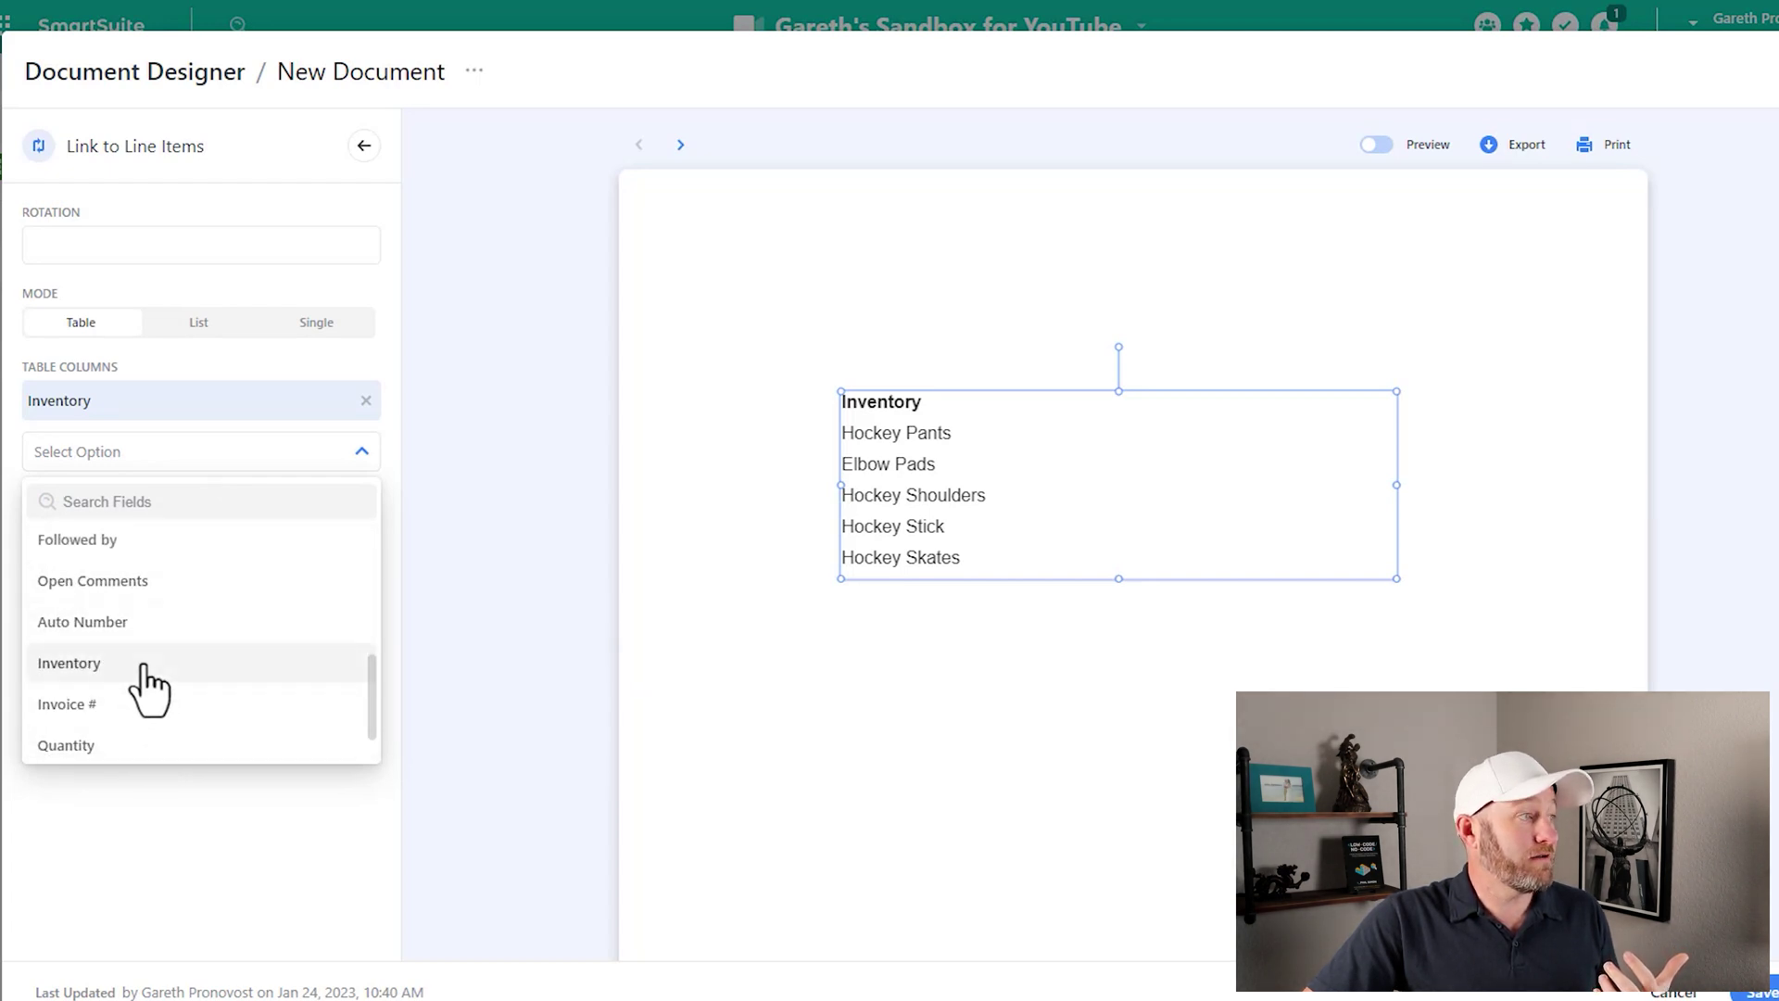
pyautogui.scroll(-1, 147, 683)
pyautogui.click(136, 738)
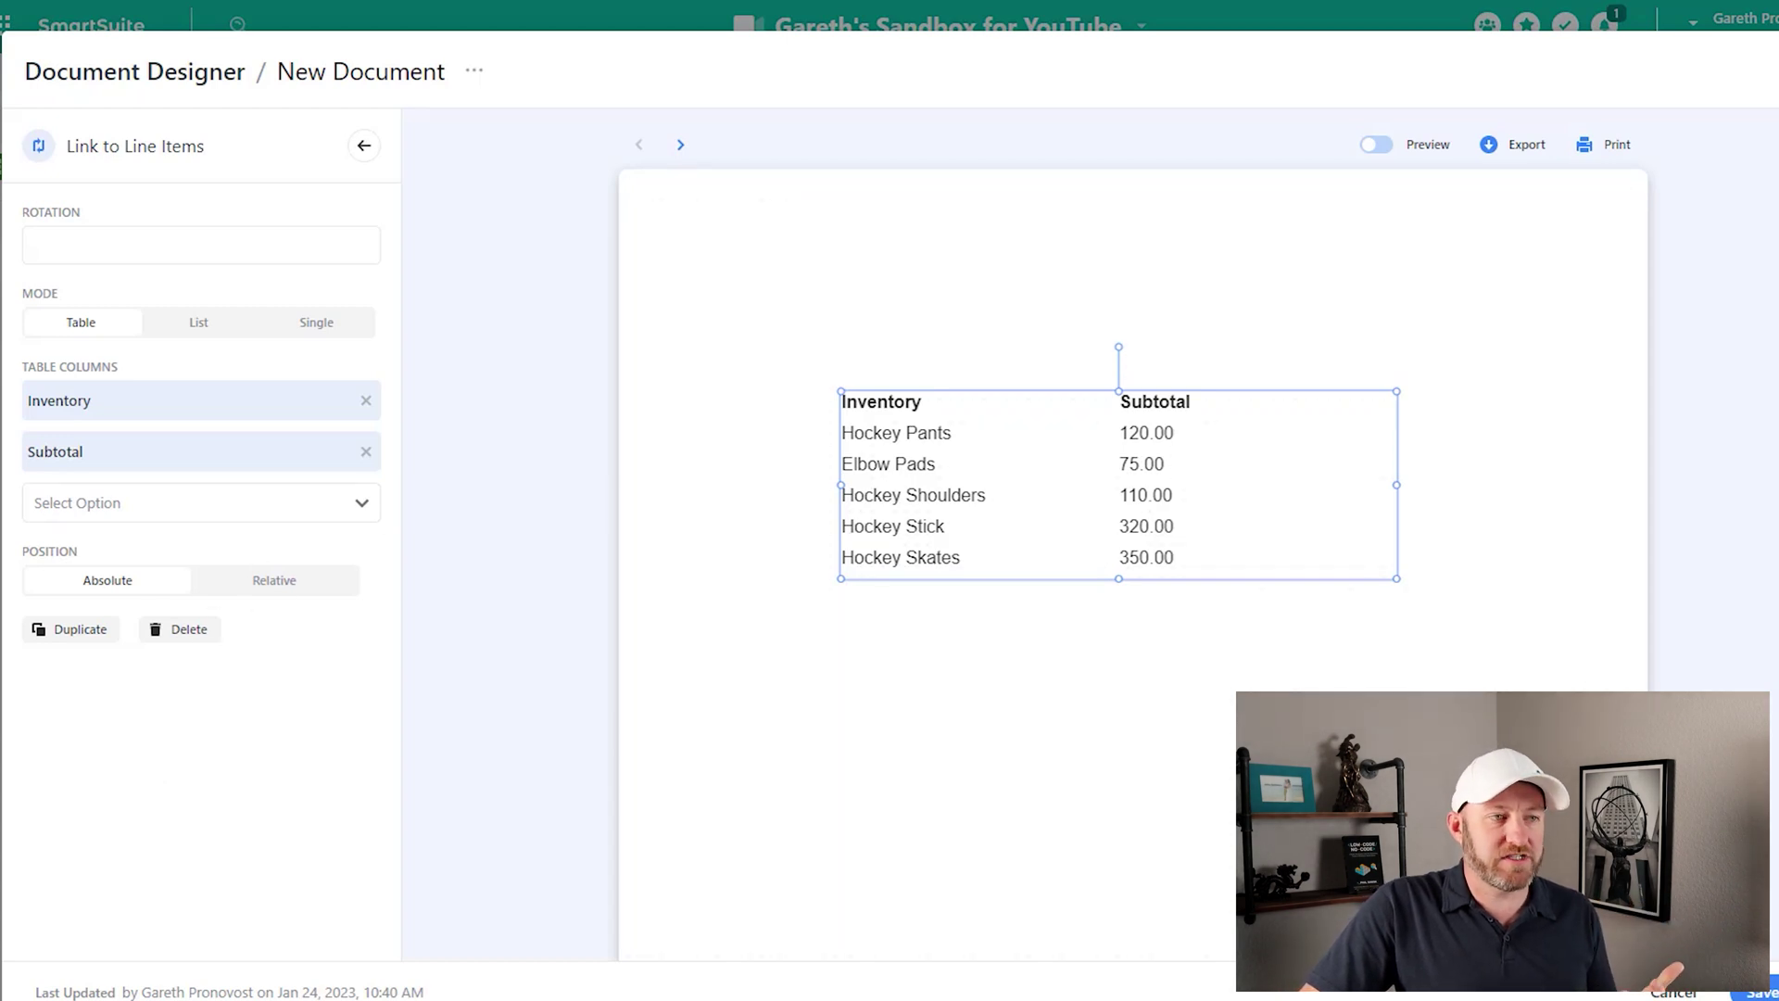
# Add a Lookup field to the Line Items table that pulls Price per Unit through the Inventory linked record field
pyautogui.press('Escape')
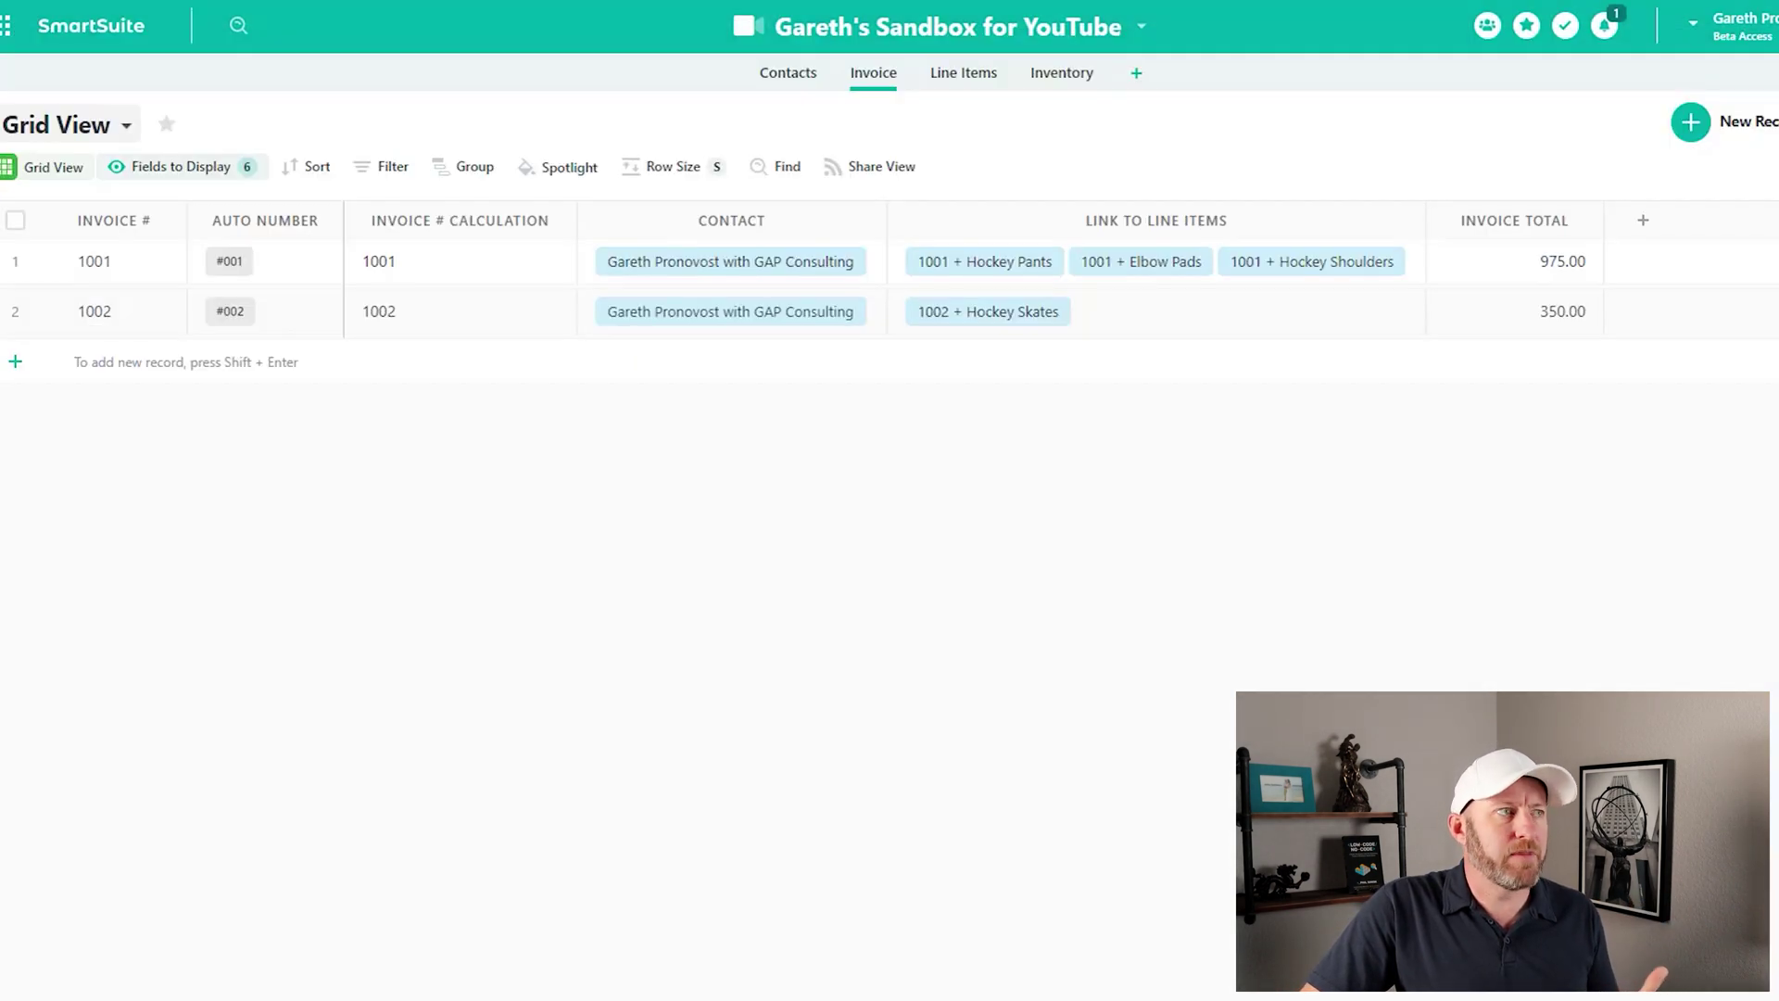
pyautogui.click(949, 85)
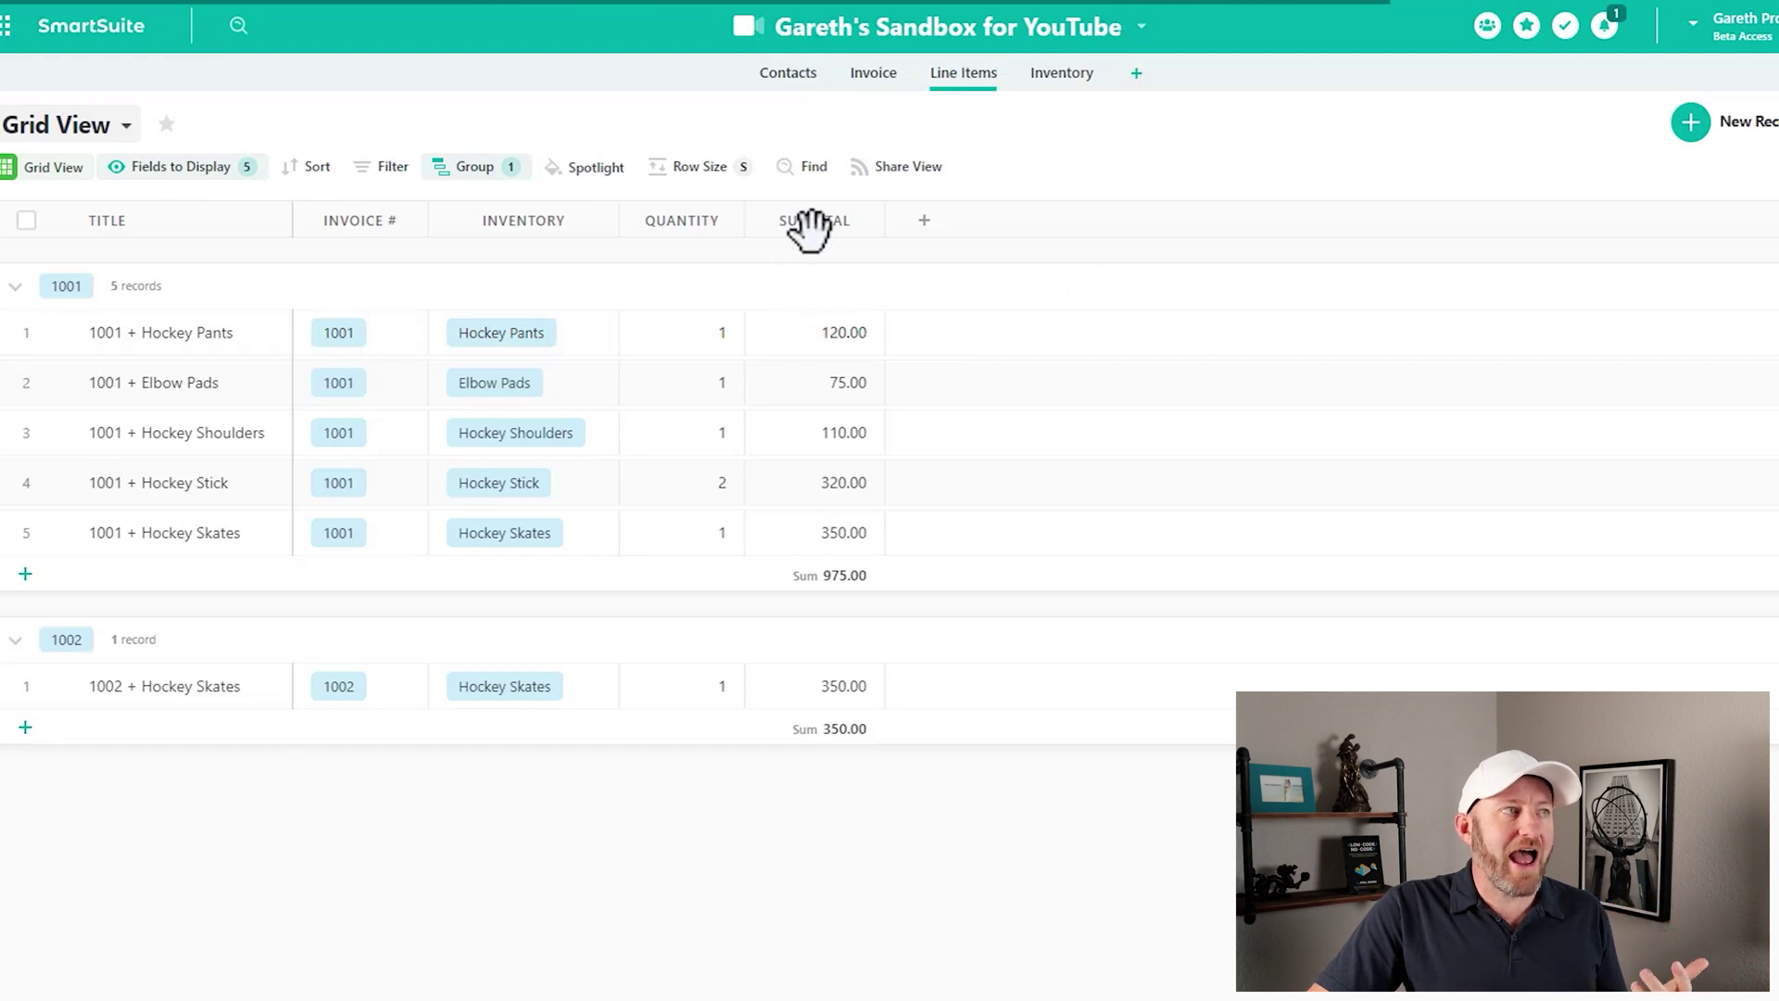
pyautogui.click(923, 222)
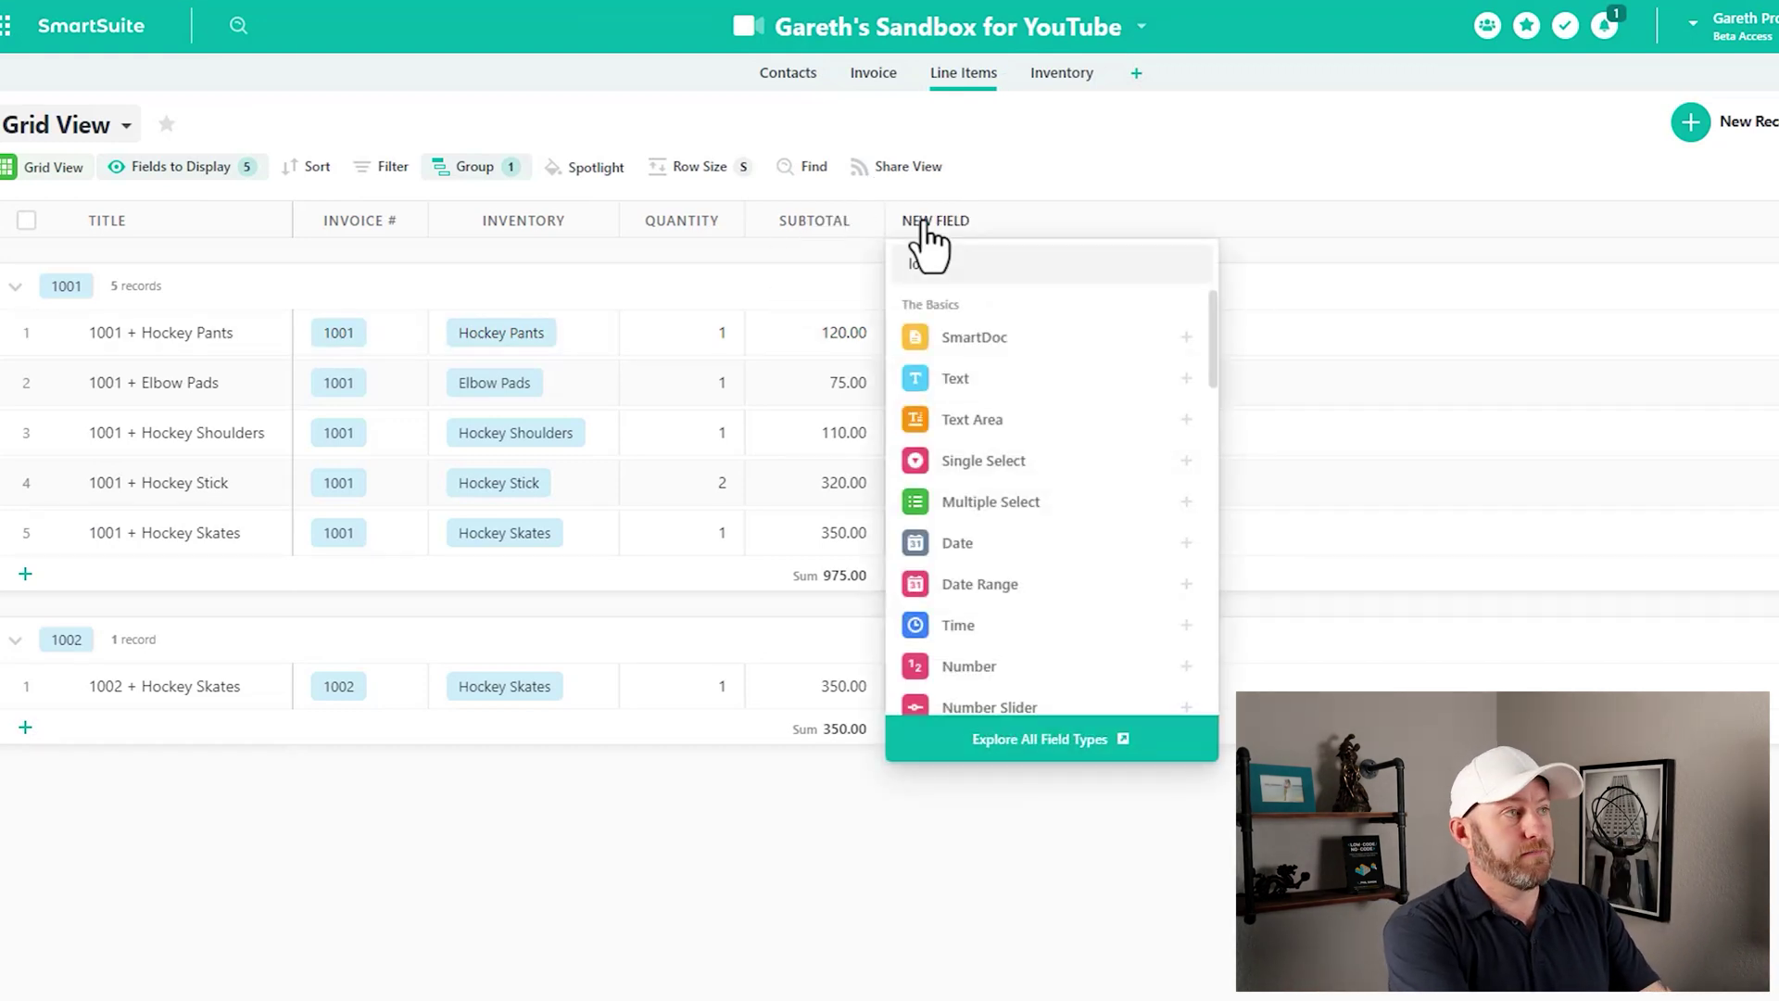
pyautogui.write('lo')
pyautogui.click(982, 343)
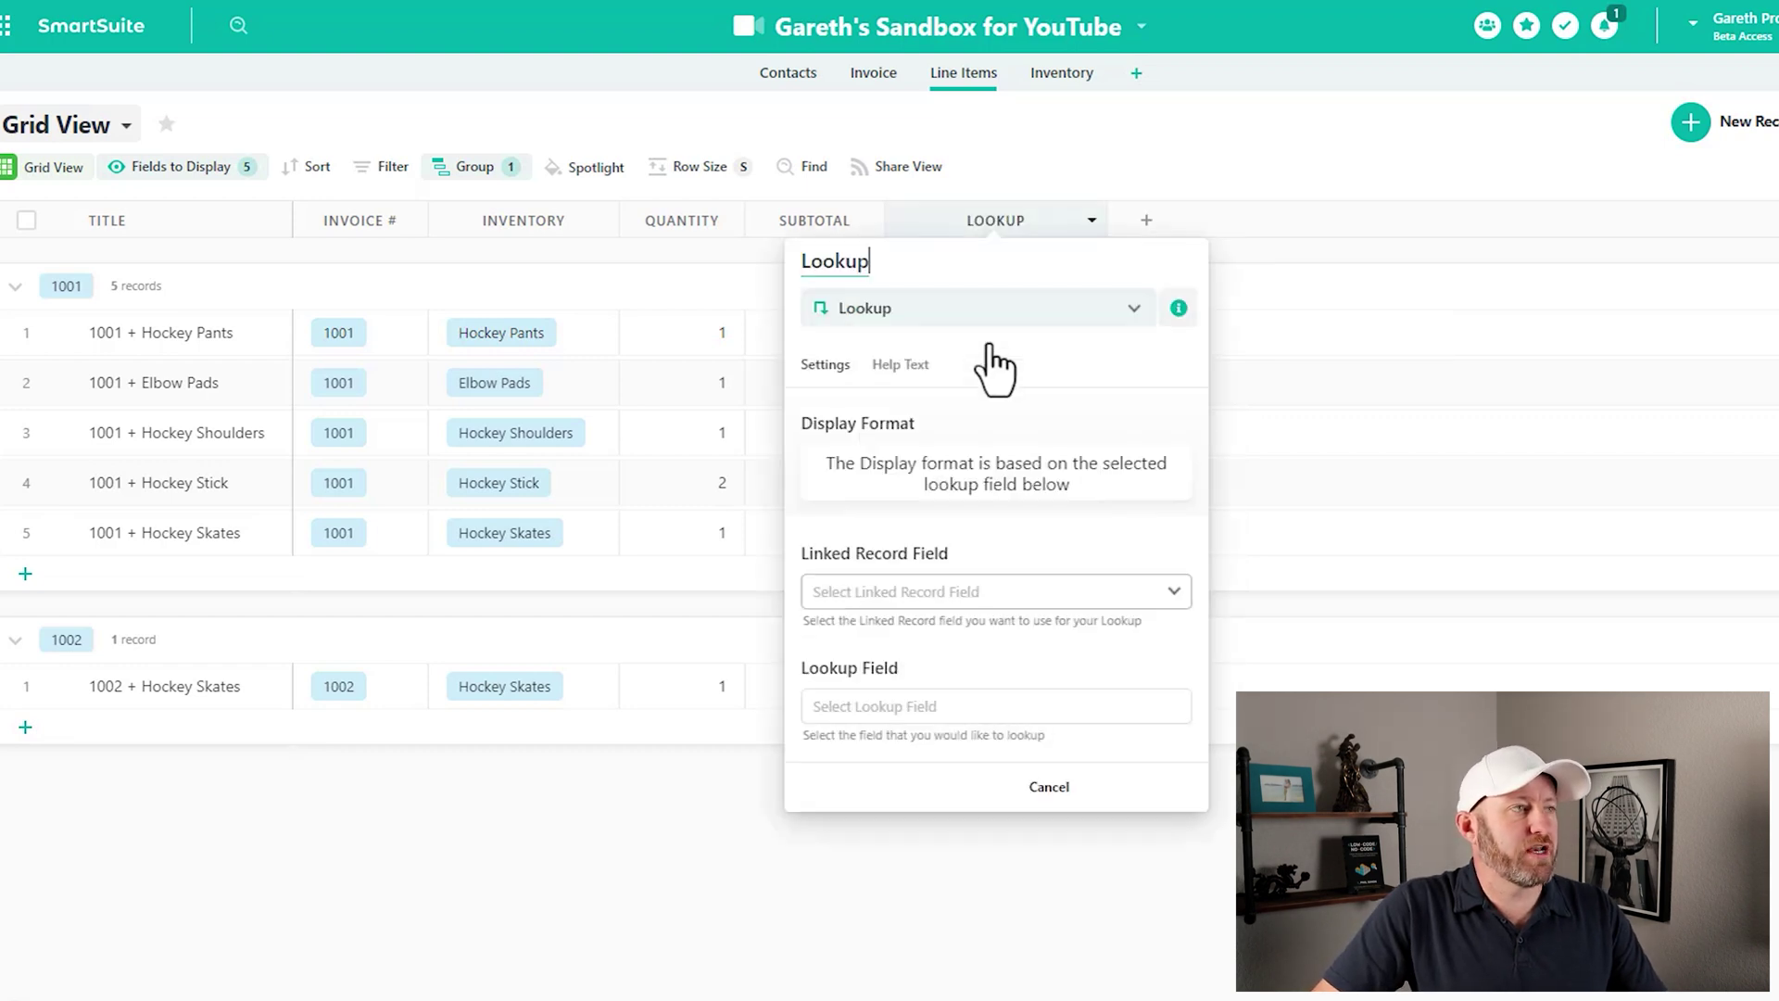
pyautogui.click(931, 601)
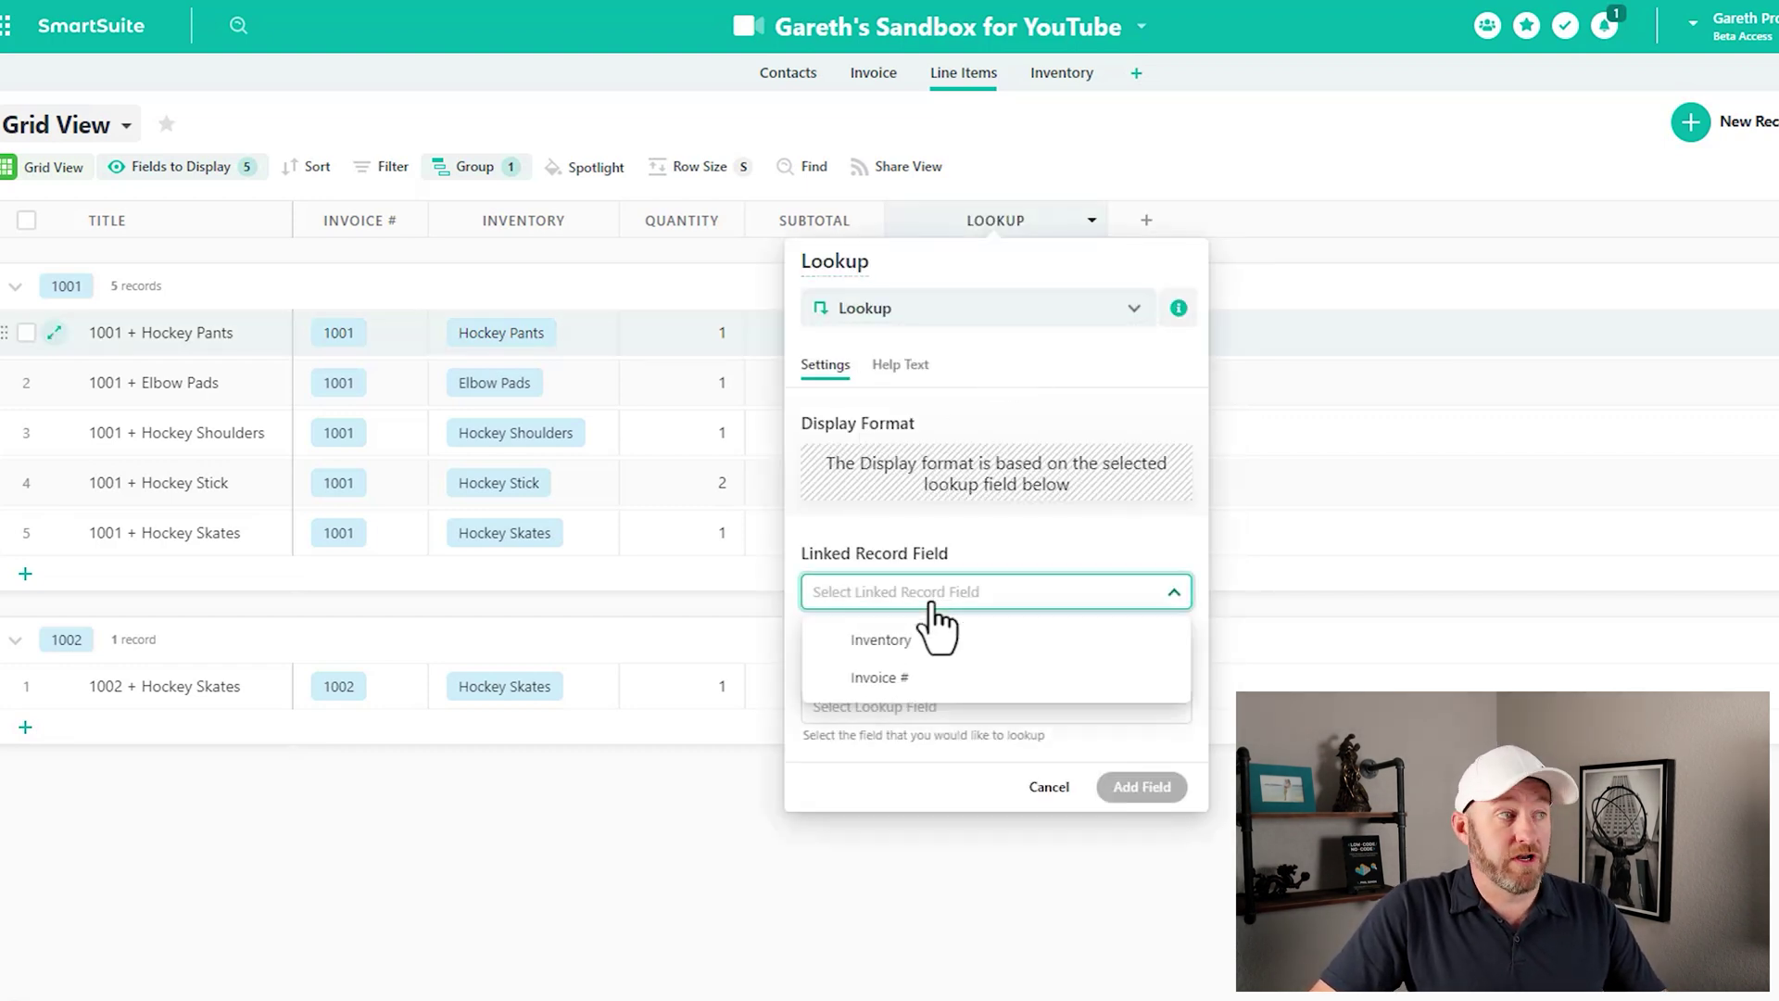
pyautogui.click(917, 644)
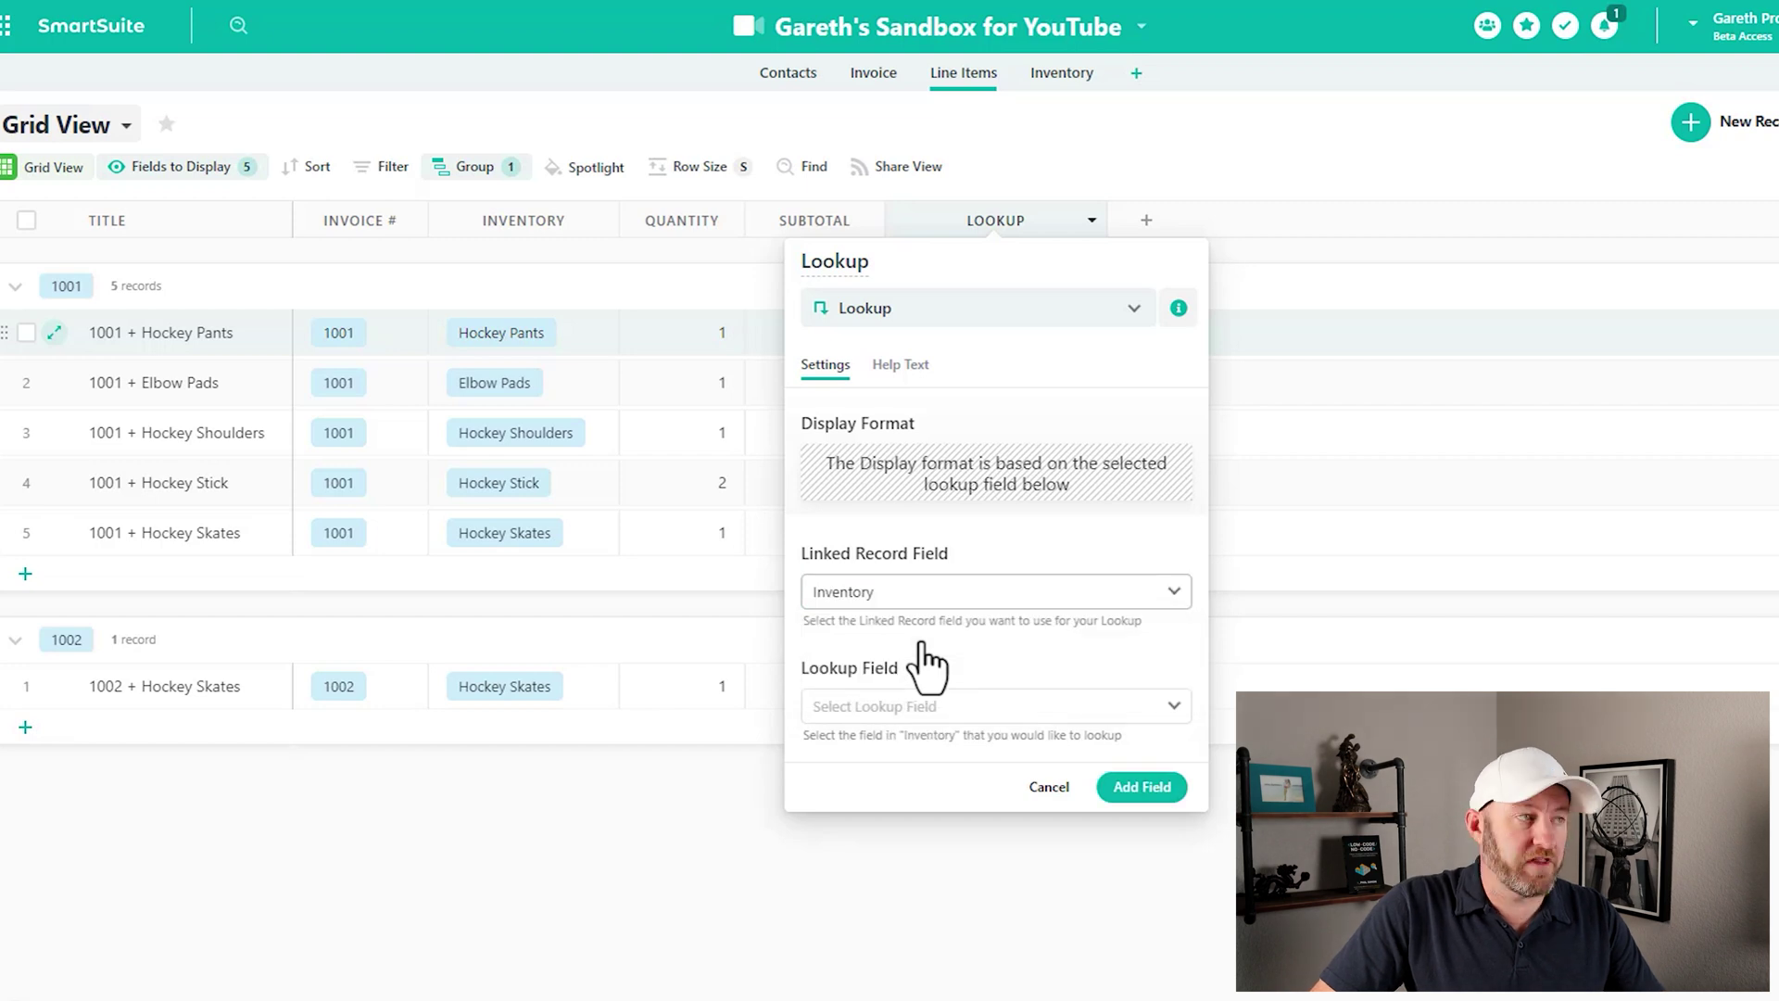
pyautogui.click(913, 709)
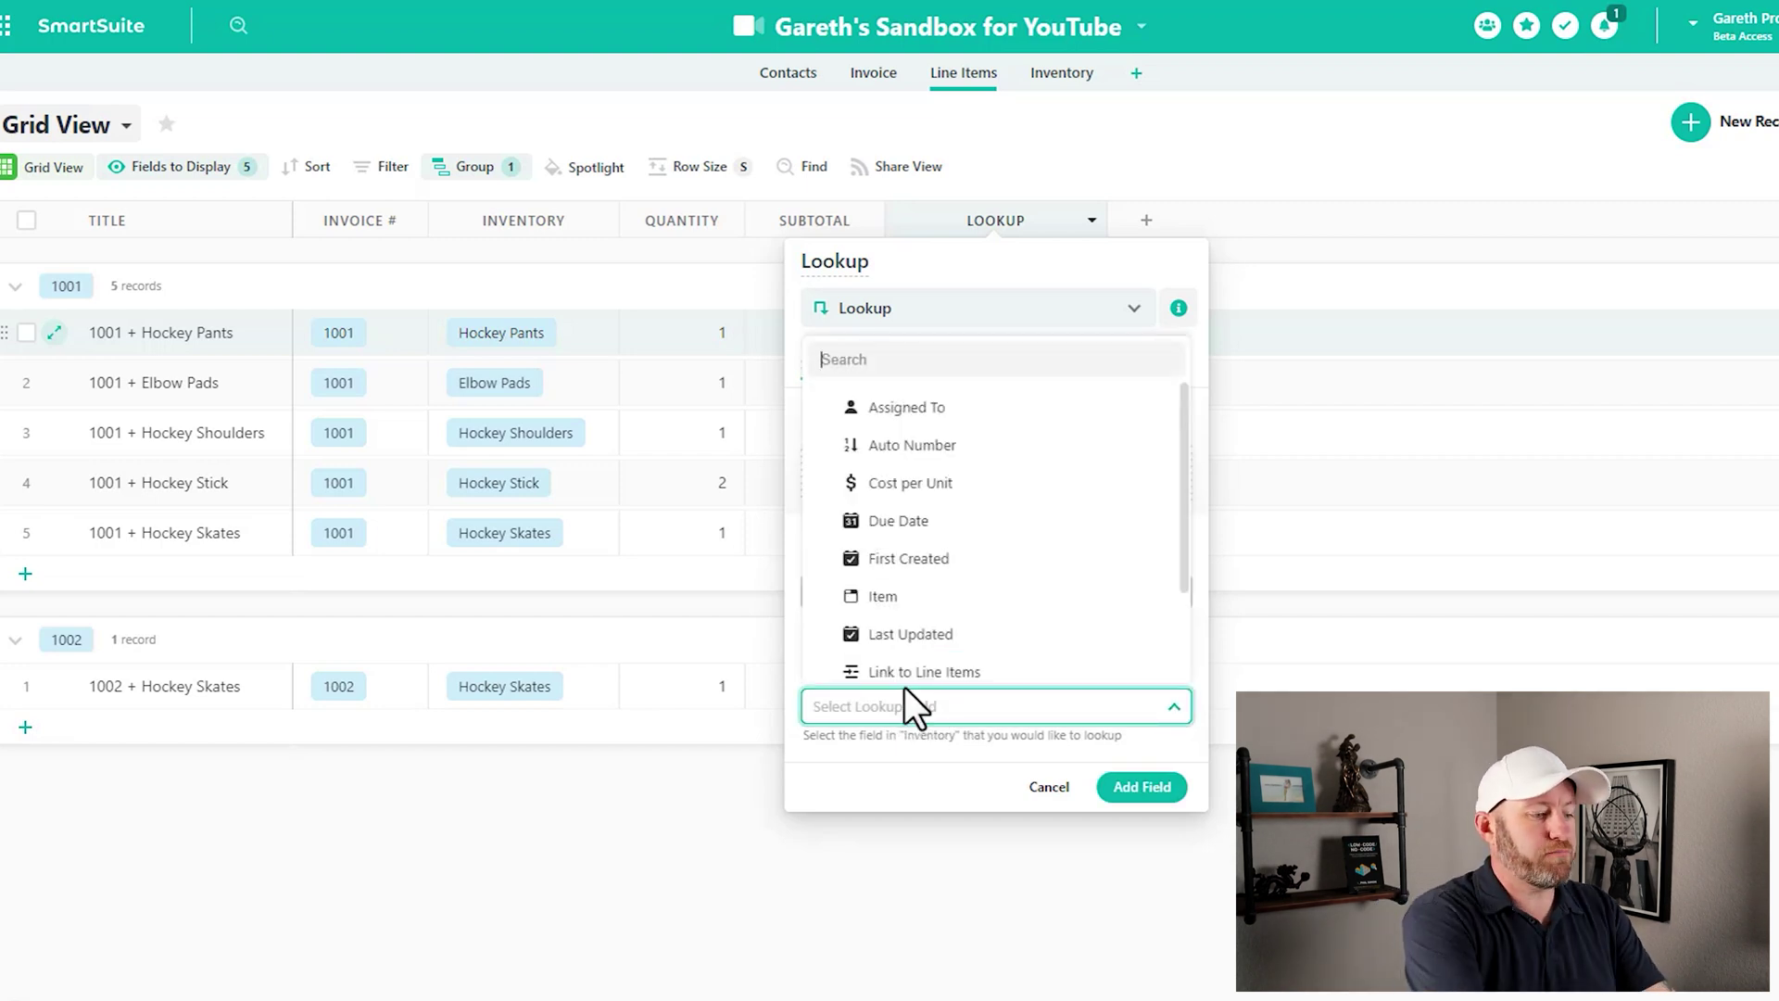
pyautogui.write('pri')
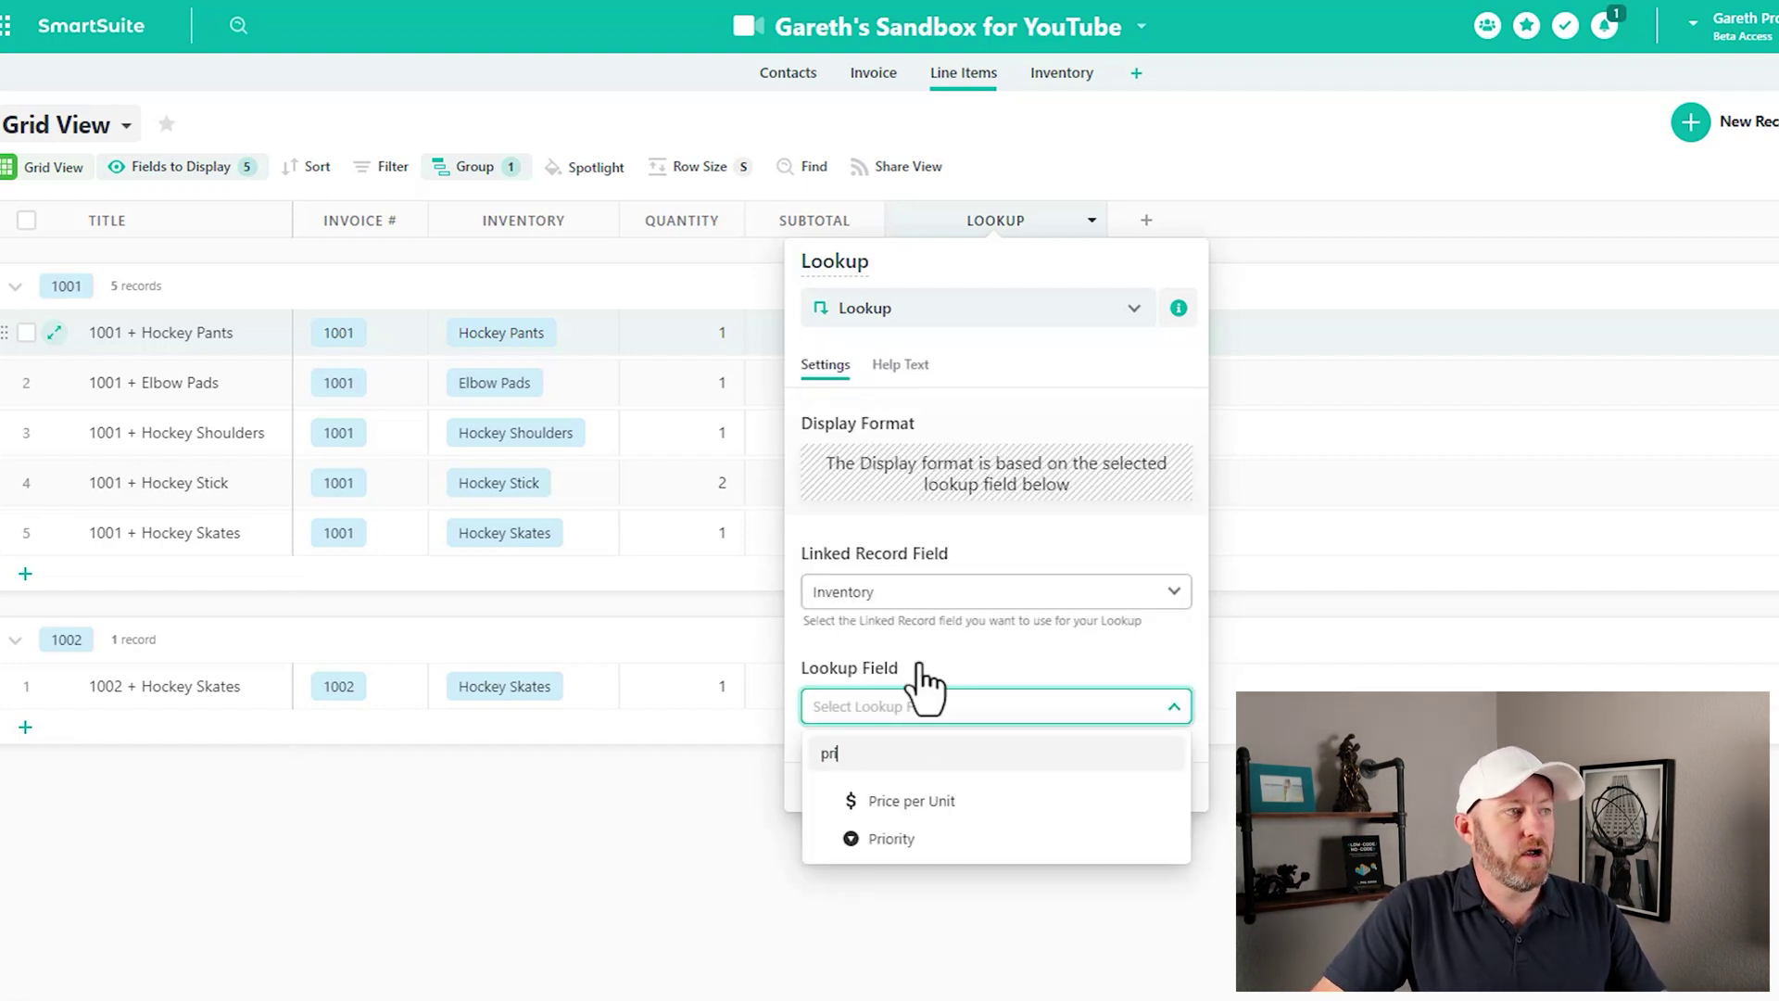
pyautogui.click(903, 802)
pyautogui.click(1145, 787)
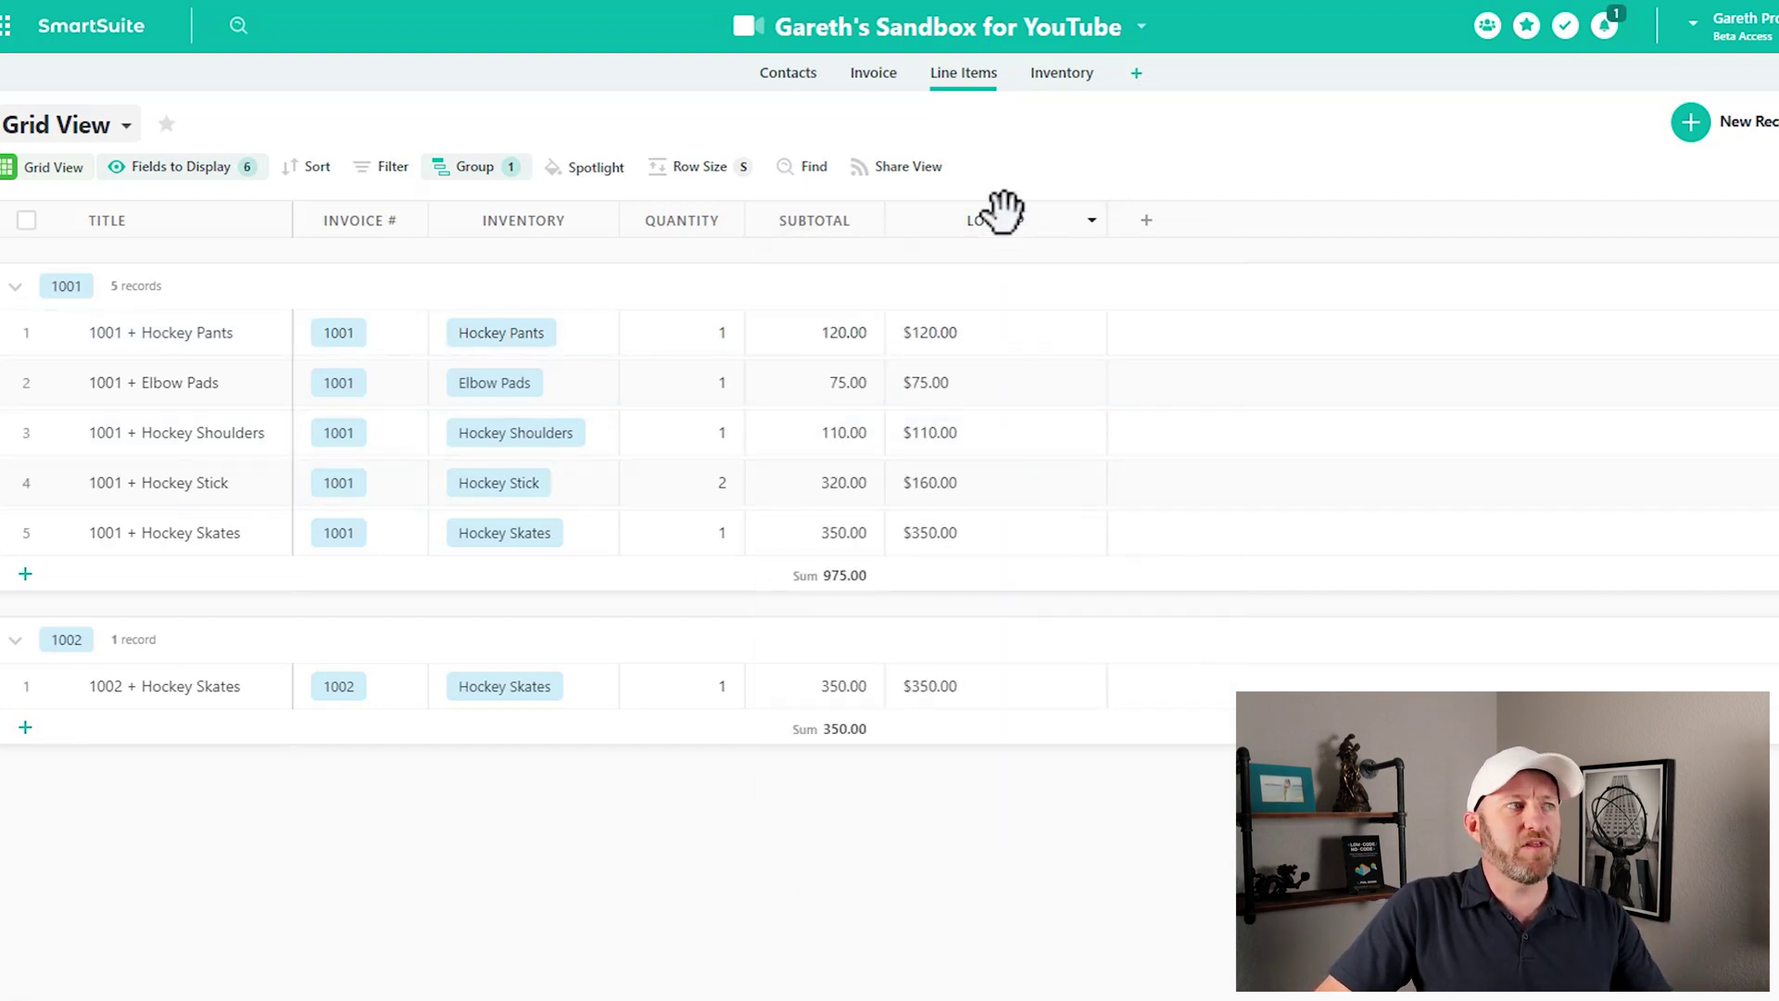
# Rename the Lookup field as "price per unit" and move its column ahead of Subtotal in the Line Items table
pyautogui.doubleClick(1002, 221)
pyautogui.hotkey('ctrl', 'a')
pyautogui.write('pric')
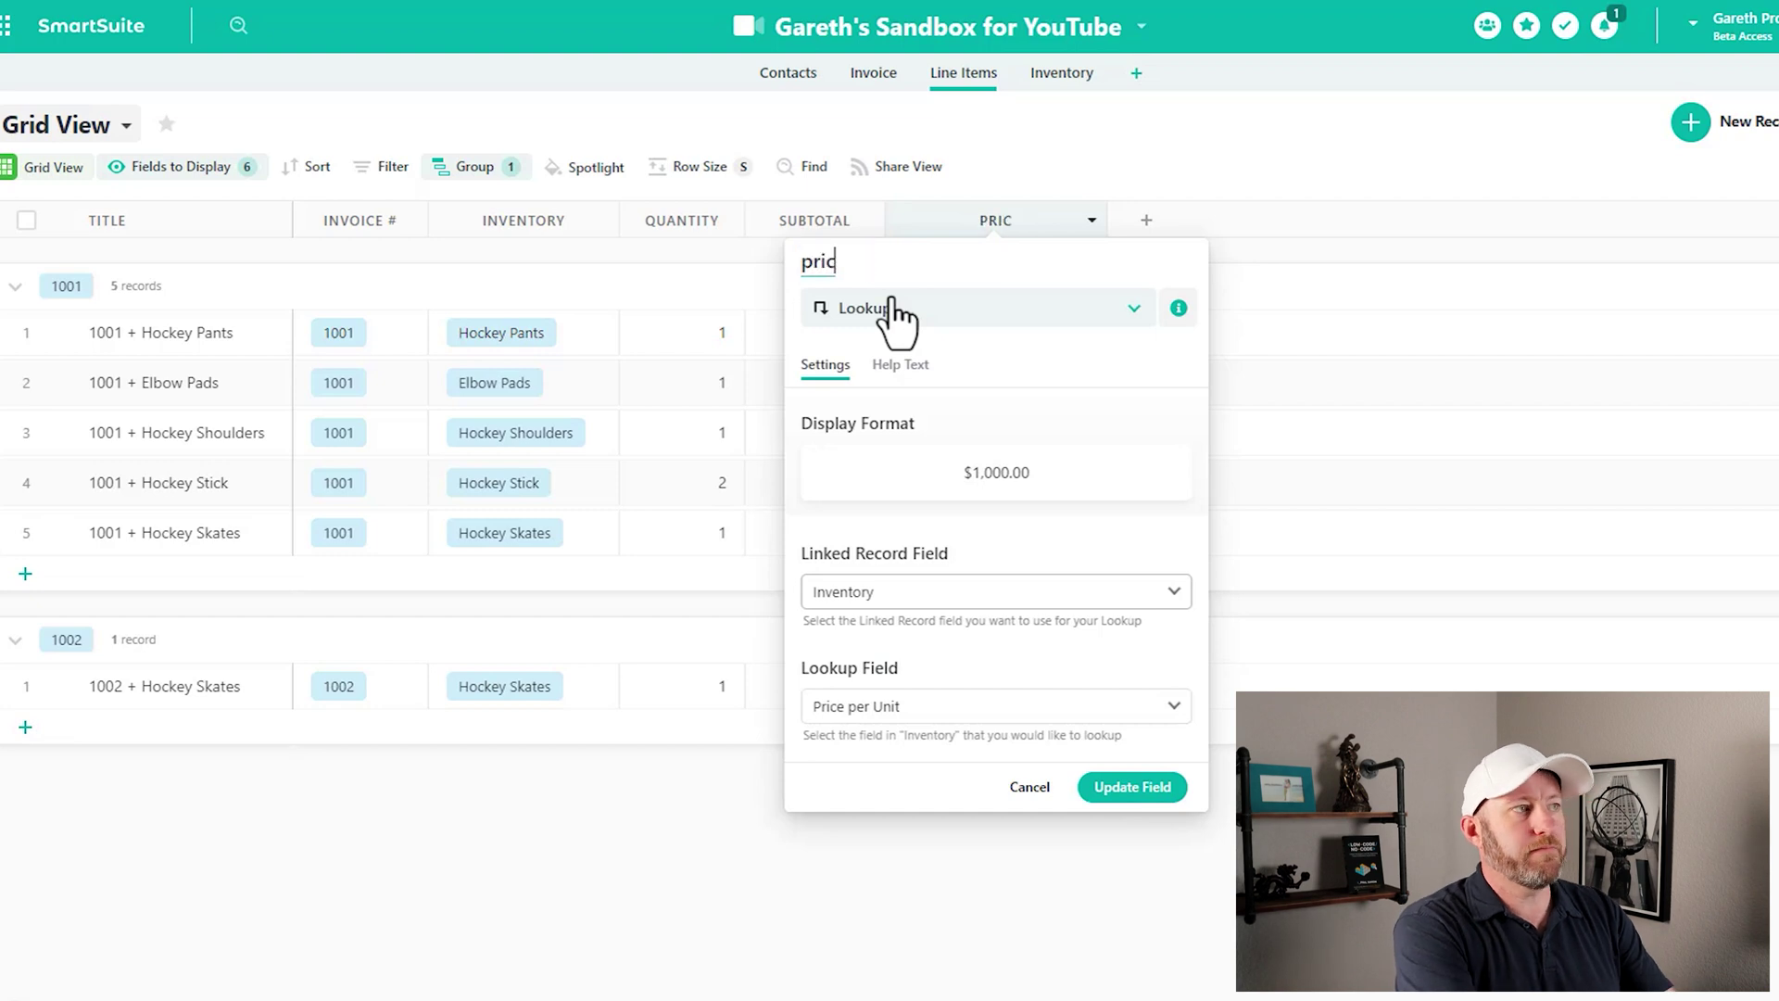
pyautogui.write('e per unit')
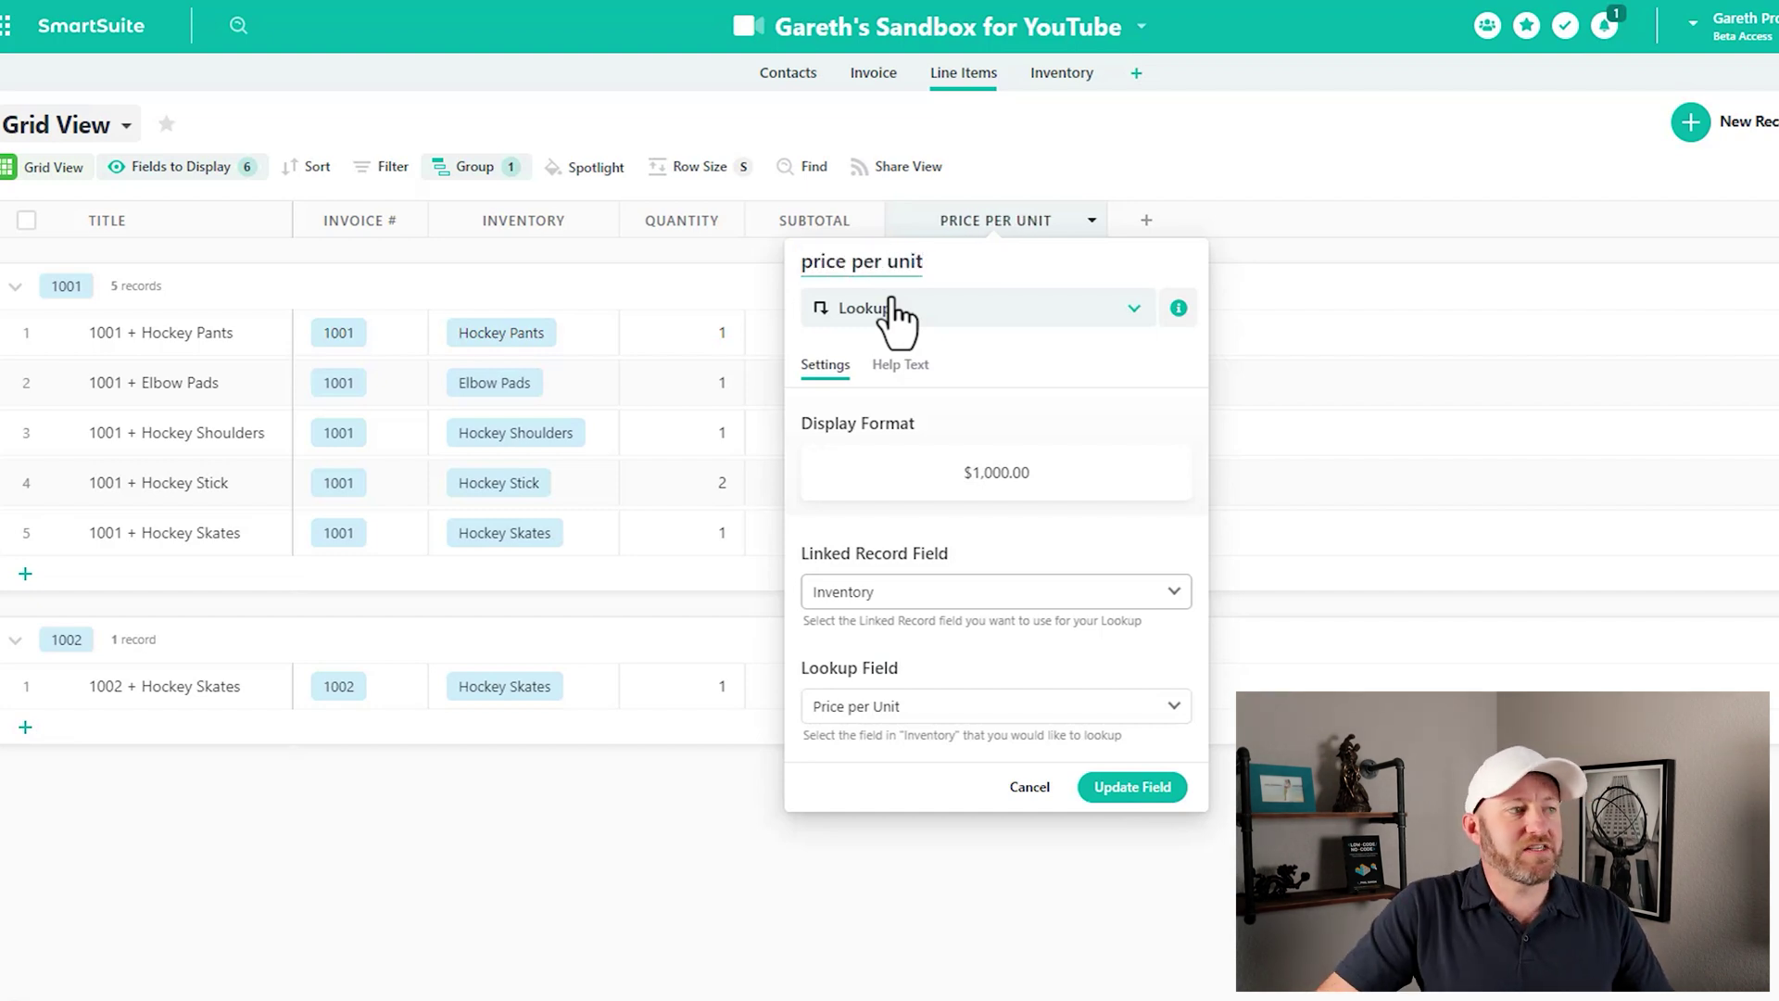
pyautogui.click(1164, 795)
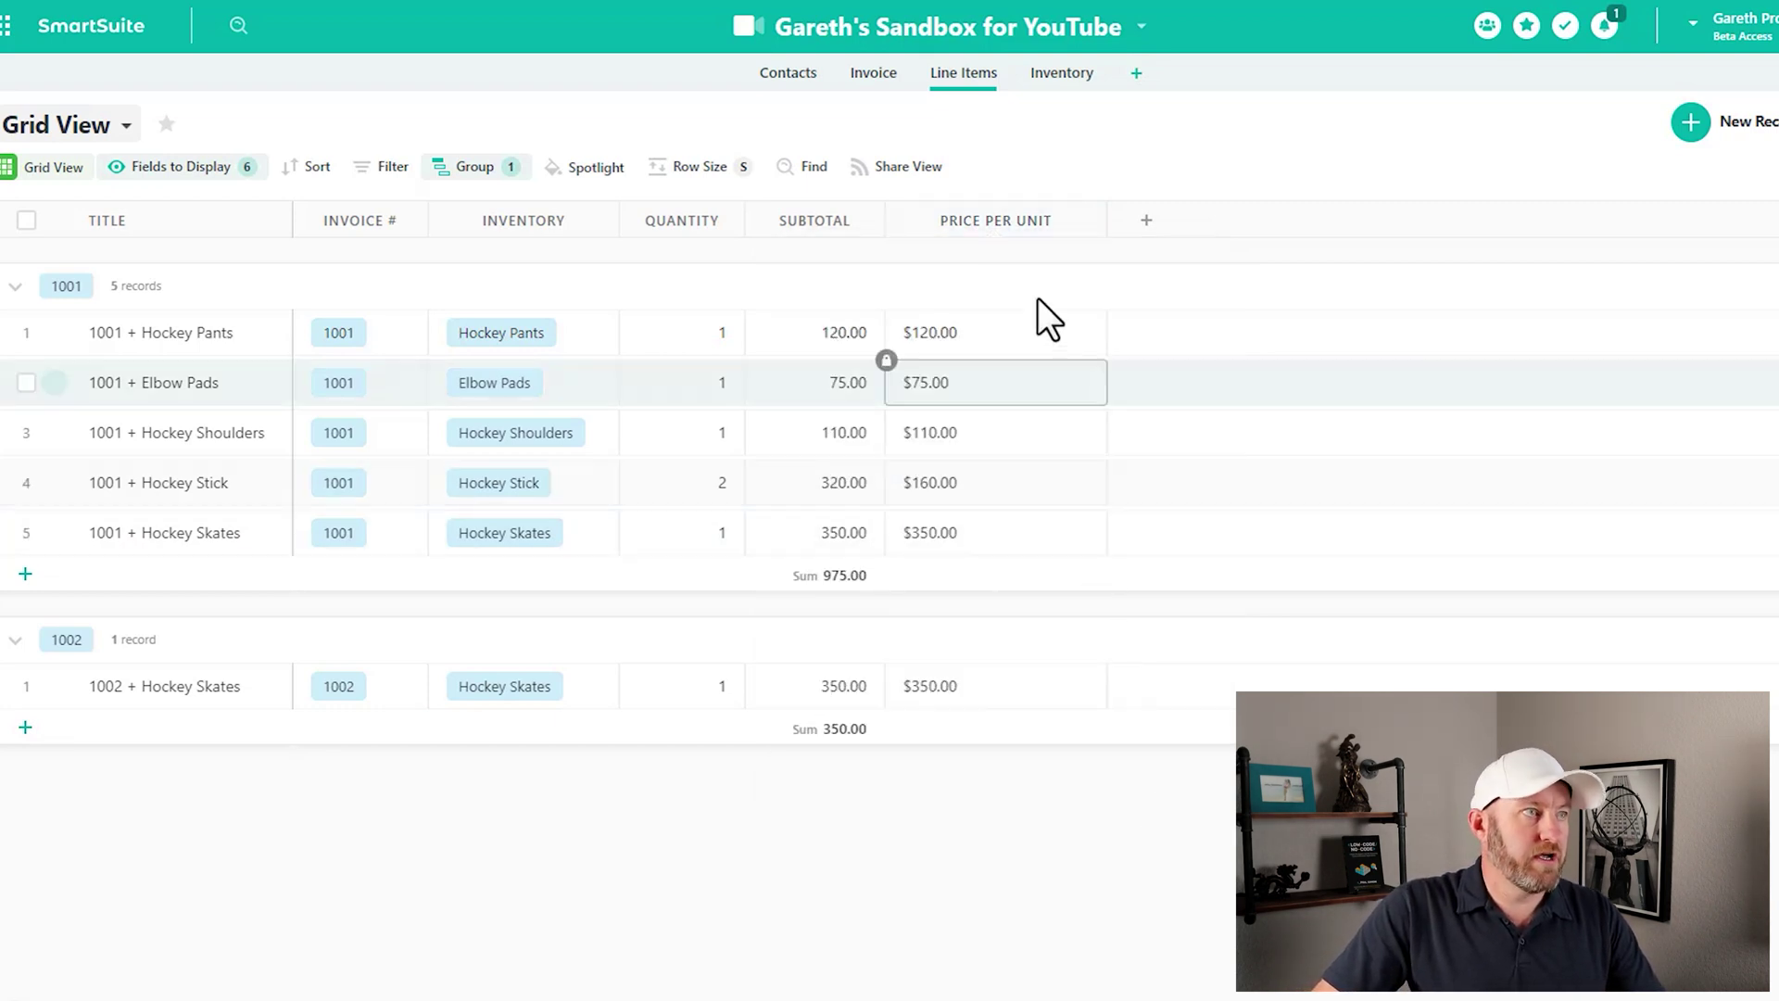
pyautogui.moveTo(1106, 217); pyautogui.dragTo(763, 231)
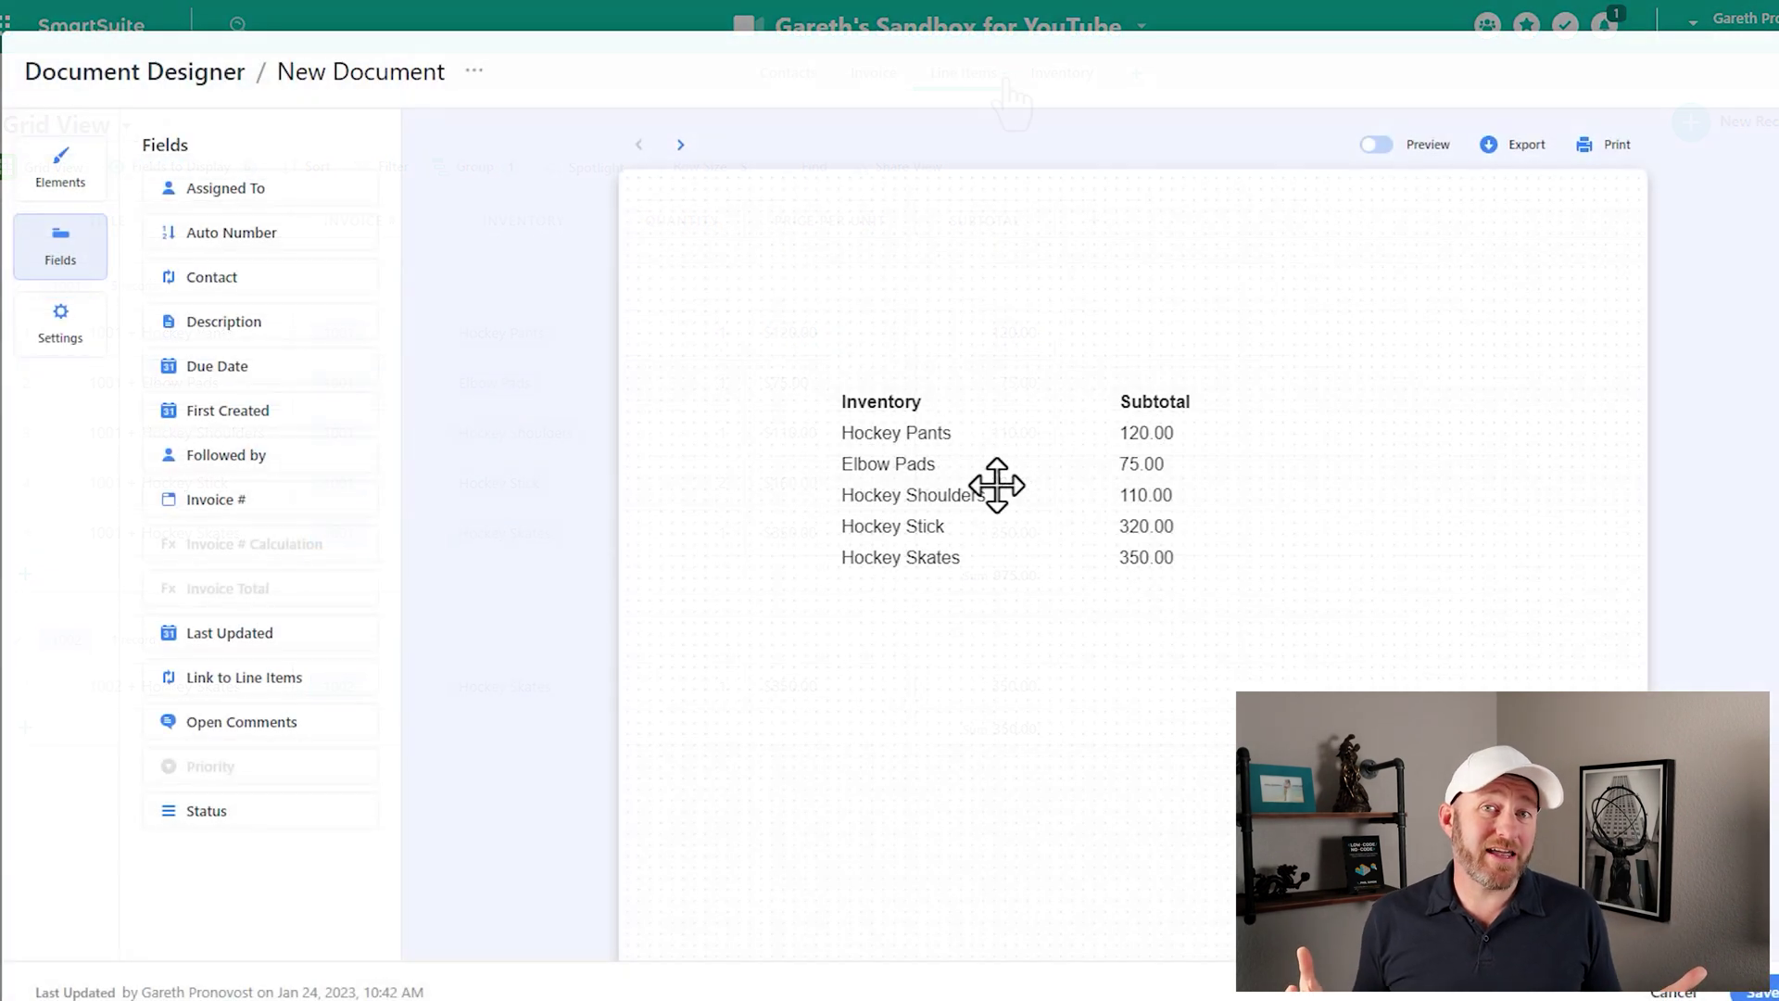
# Replace the Subtotal column with price per unit in the document's Link to Line Items table
pyautogui.click(996, 484)
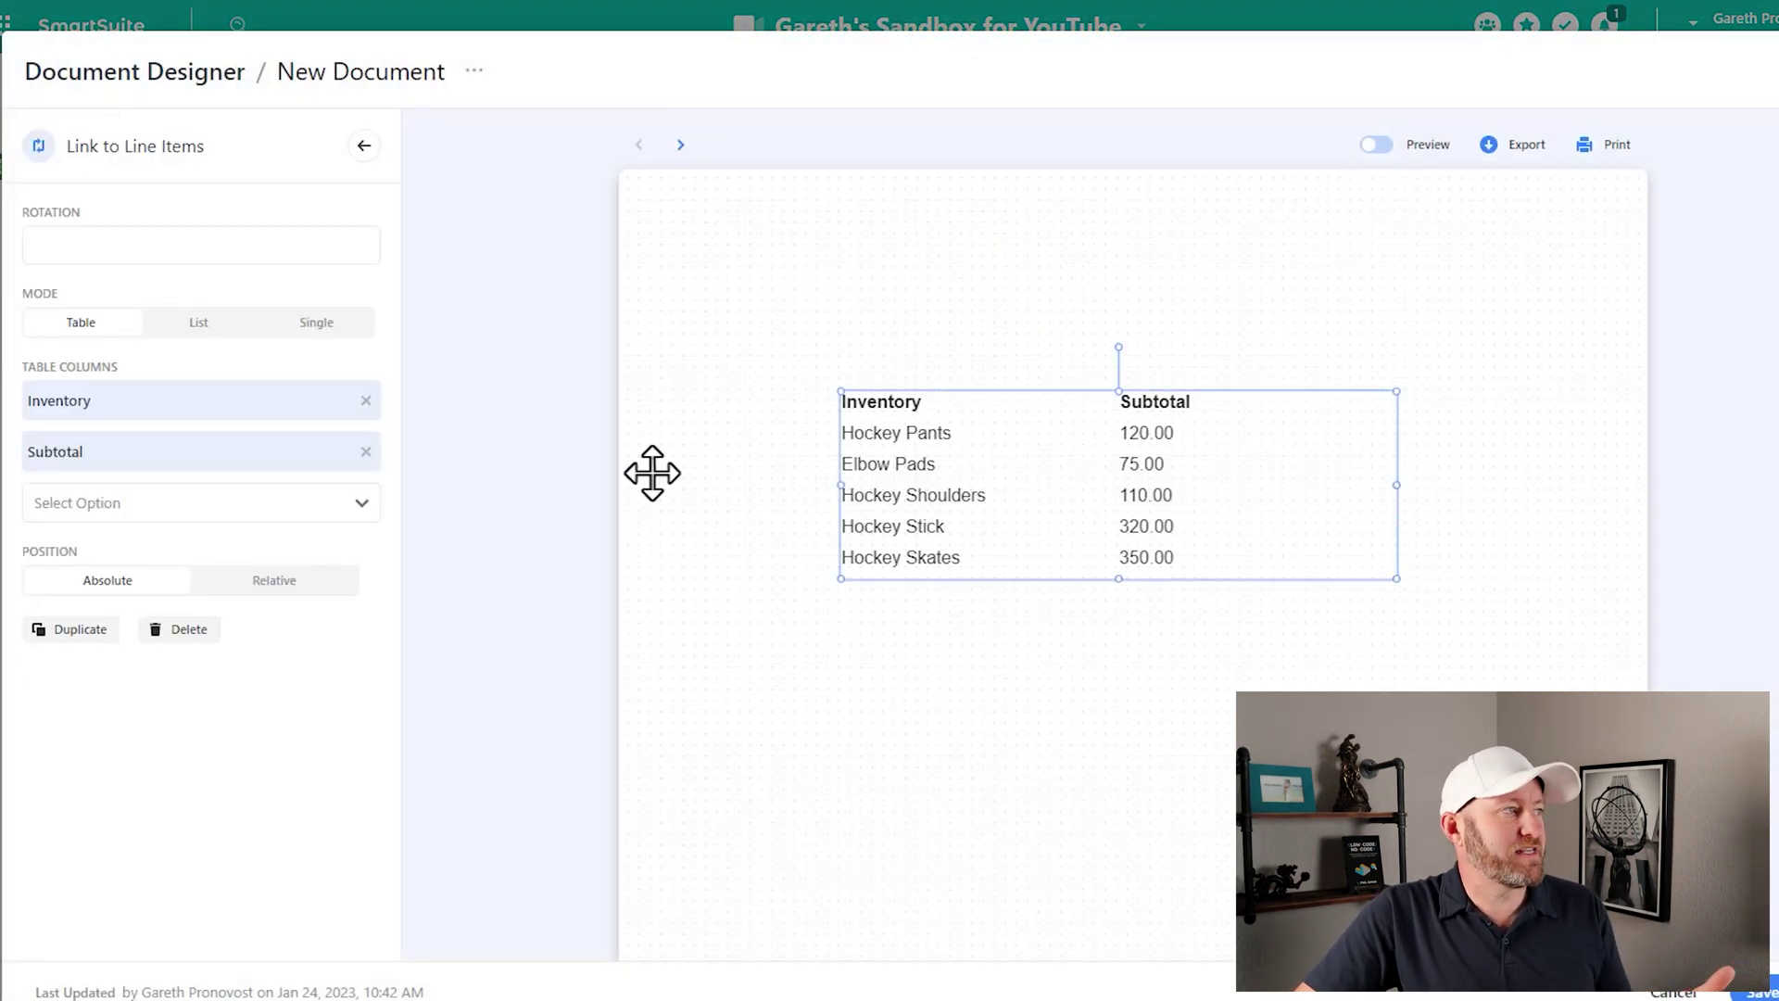
pyautogui.click(366, 452)
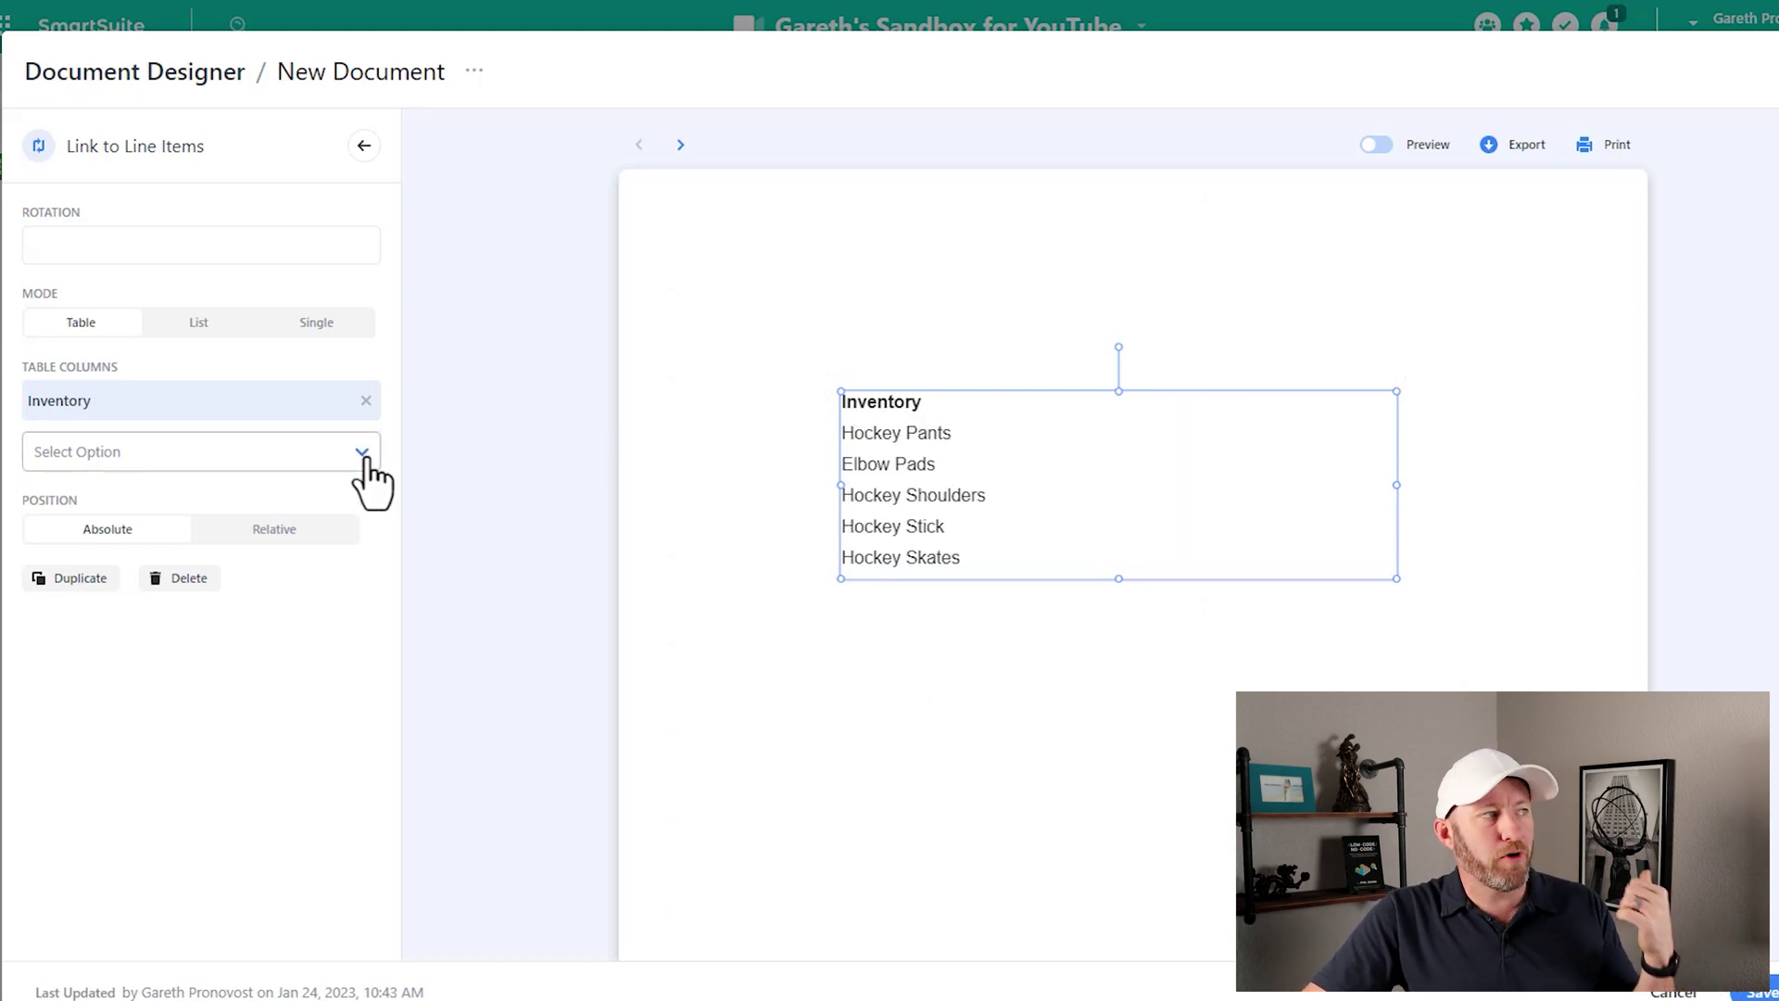
pyautogui.click(289, 463)
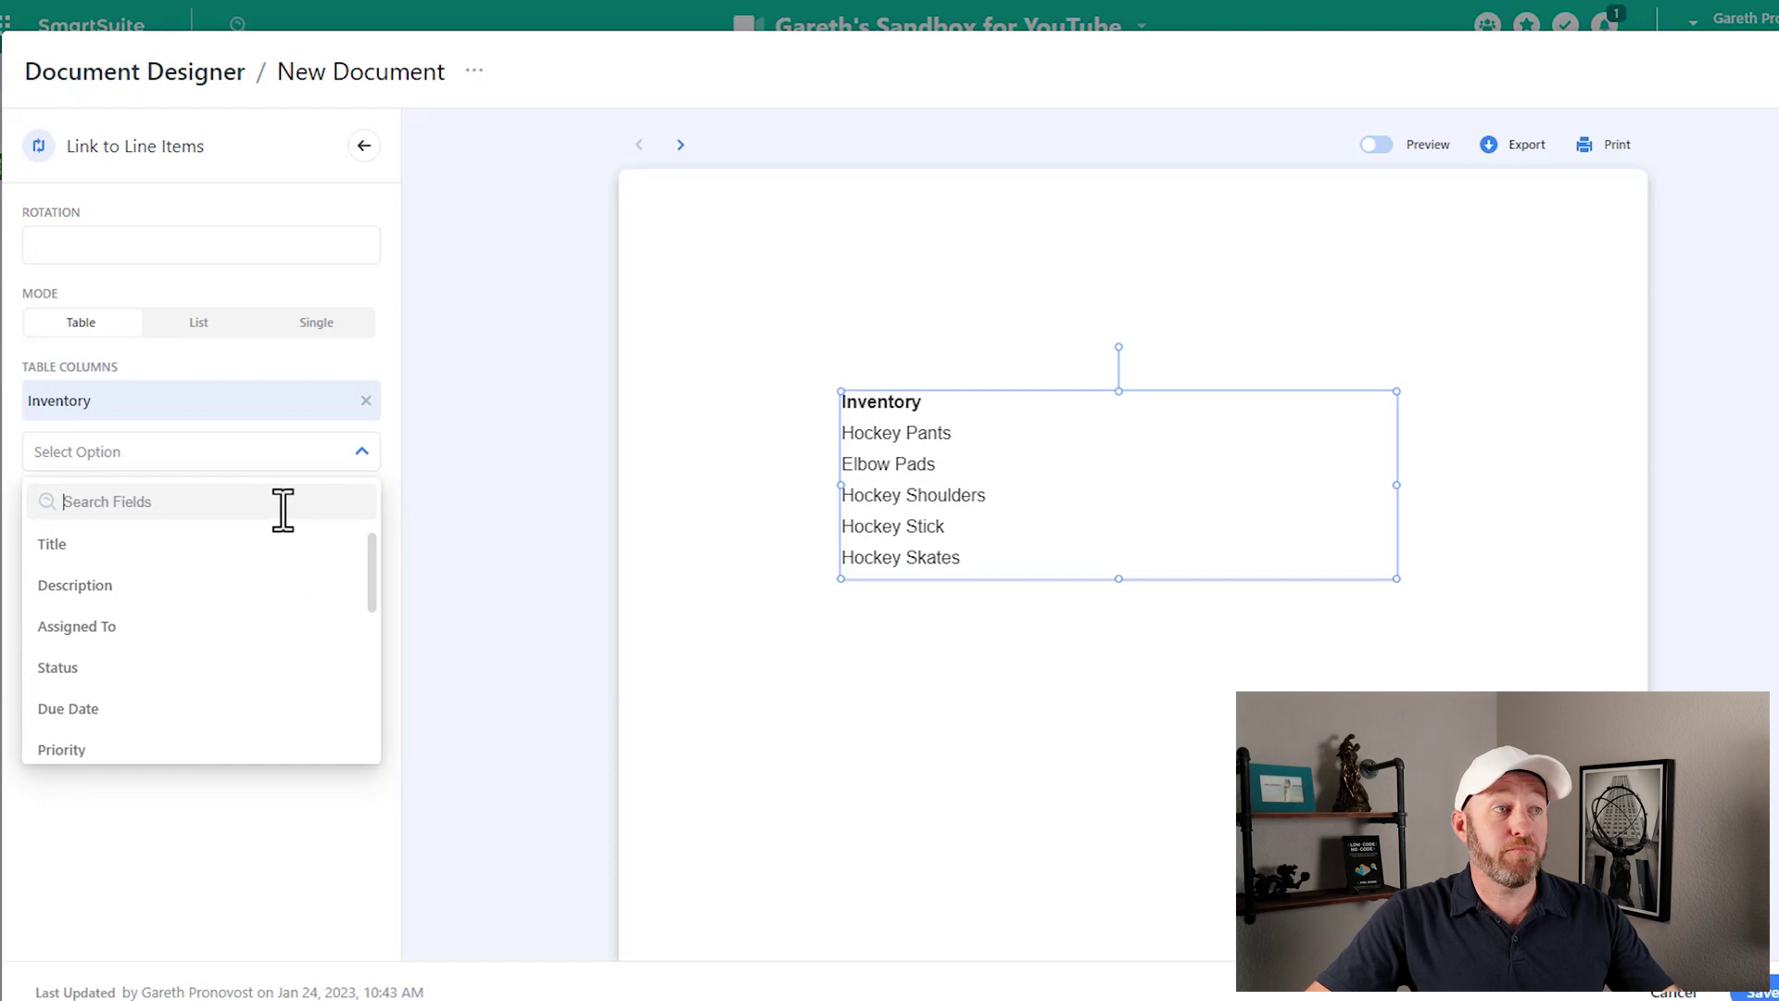
pyautogui.write('pri')
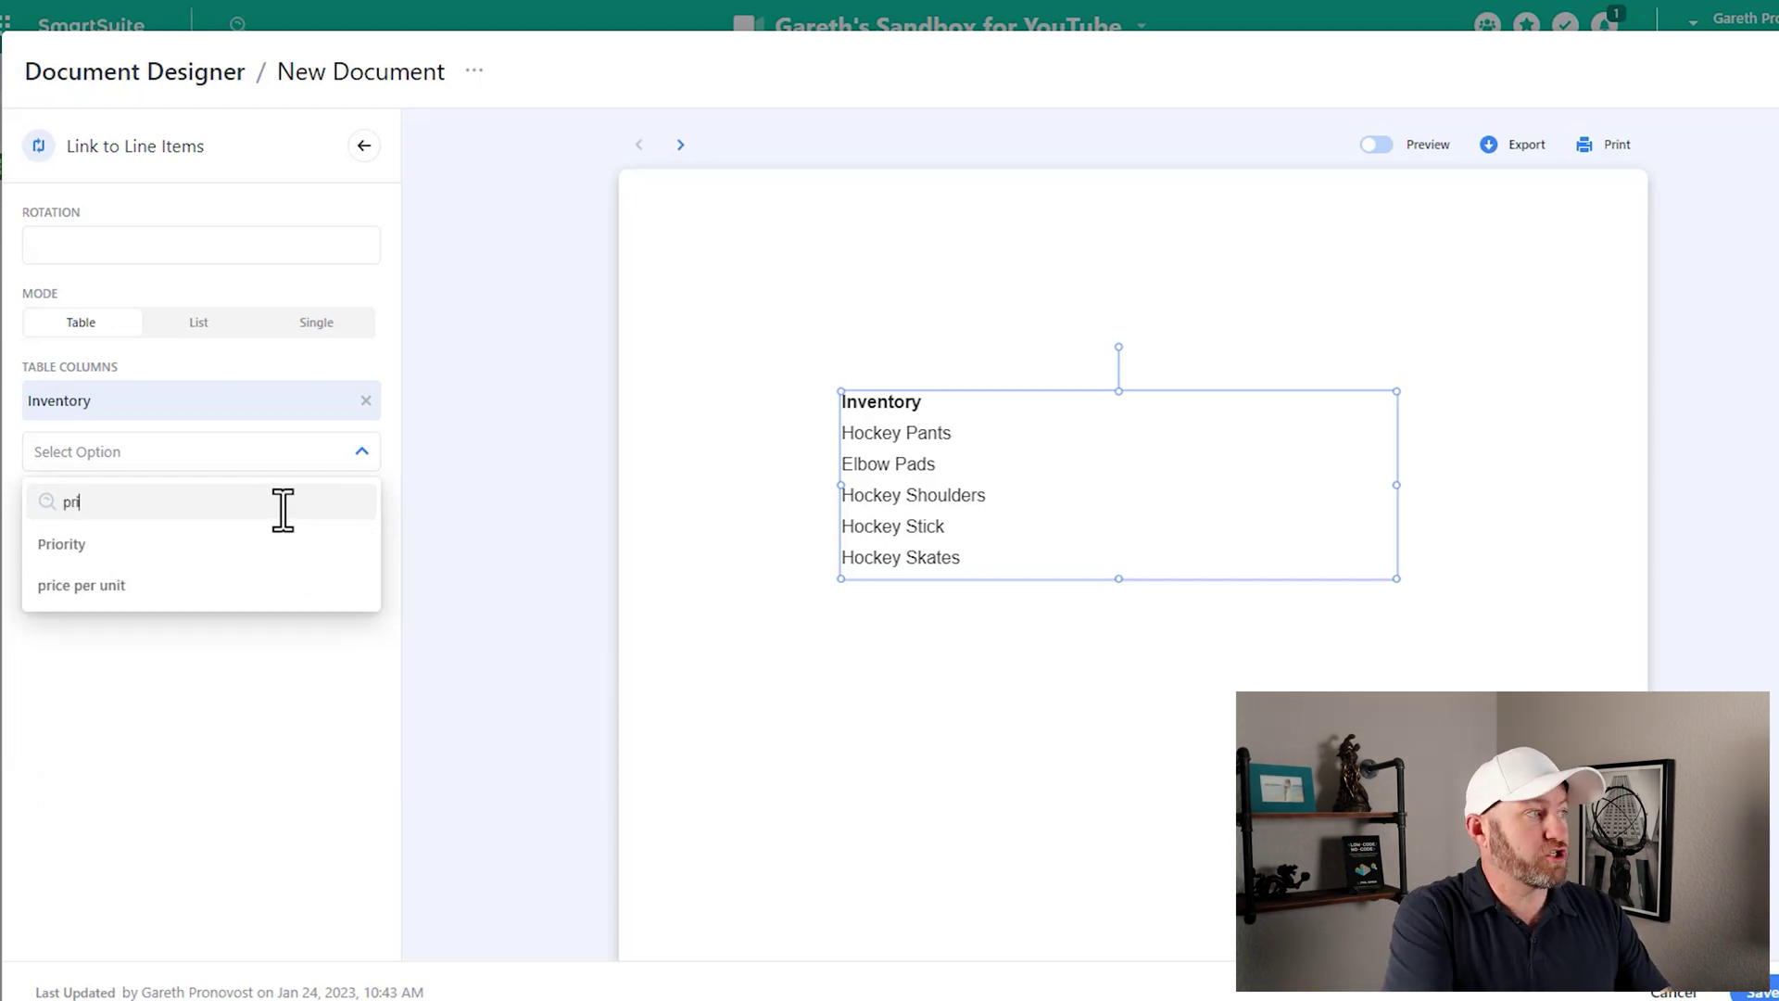
pyautogui.click(319, 587)
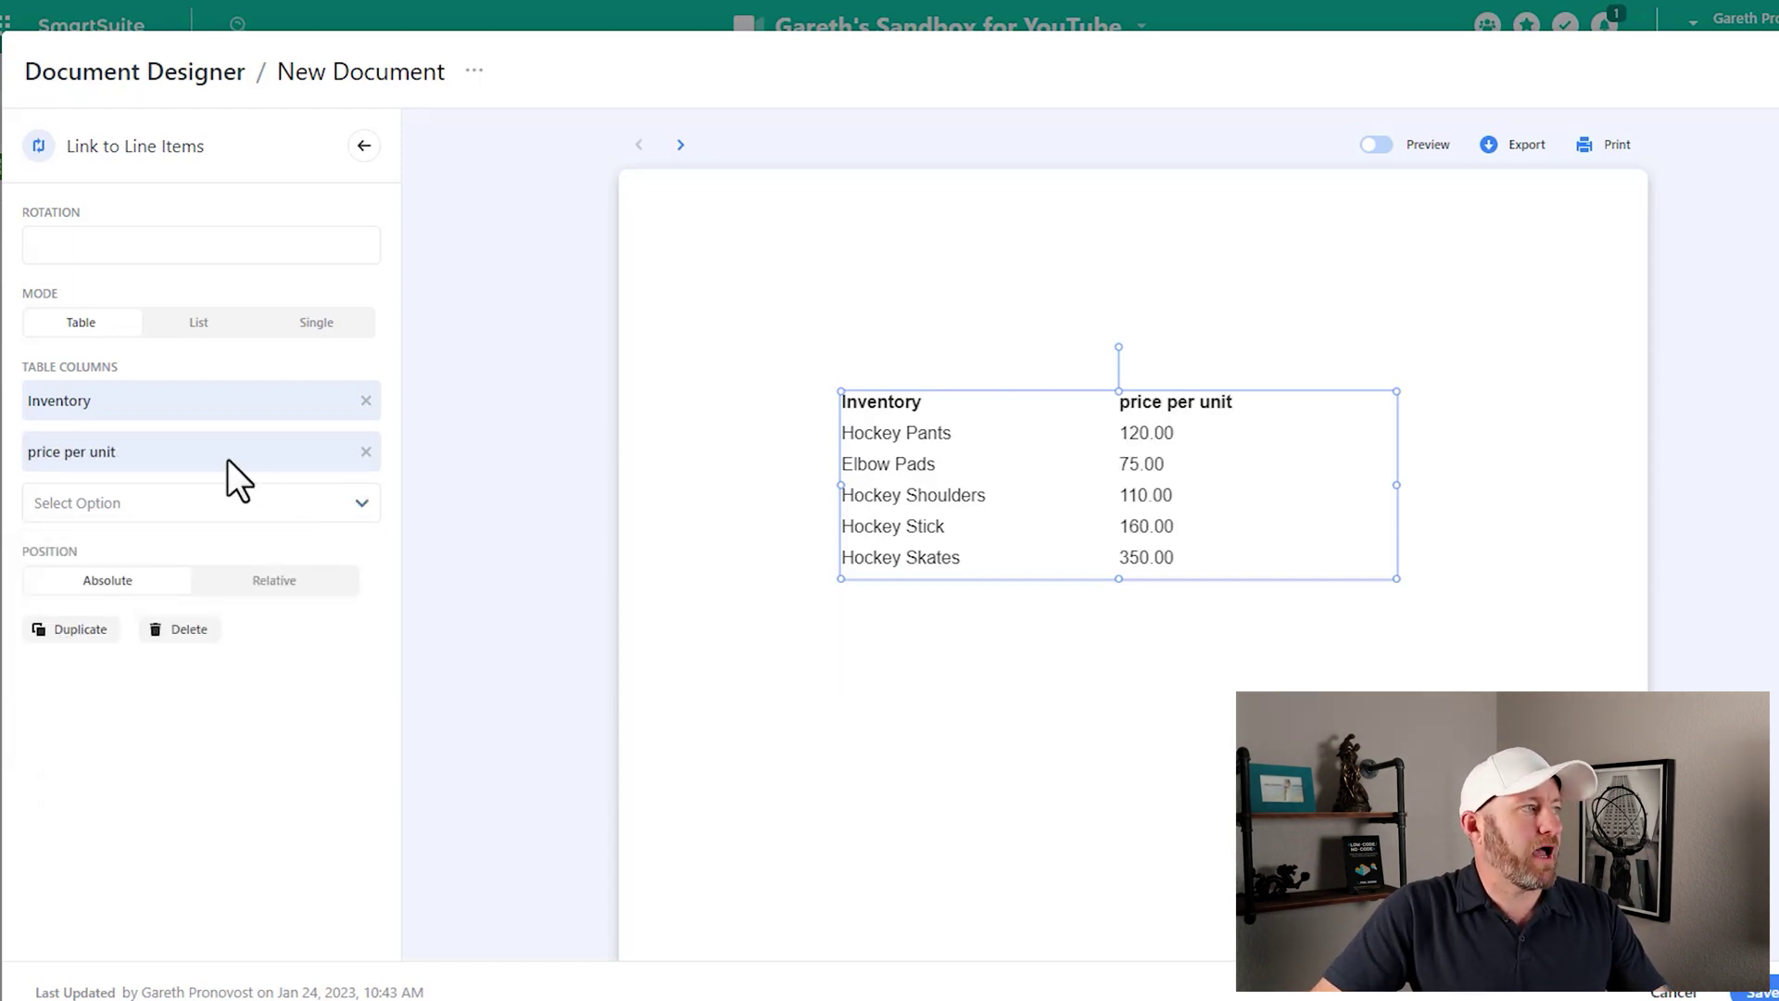
# Add Quantity and Subtotal as further columns of the Link to Line Items table
pyautogui.click(255, 510)
pyautogui.write('qua')
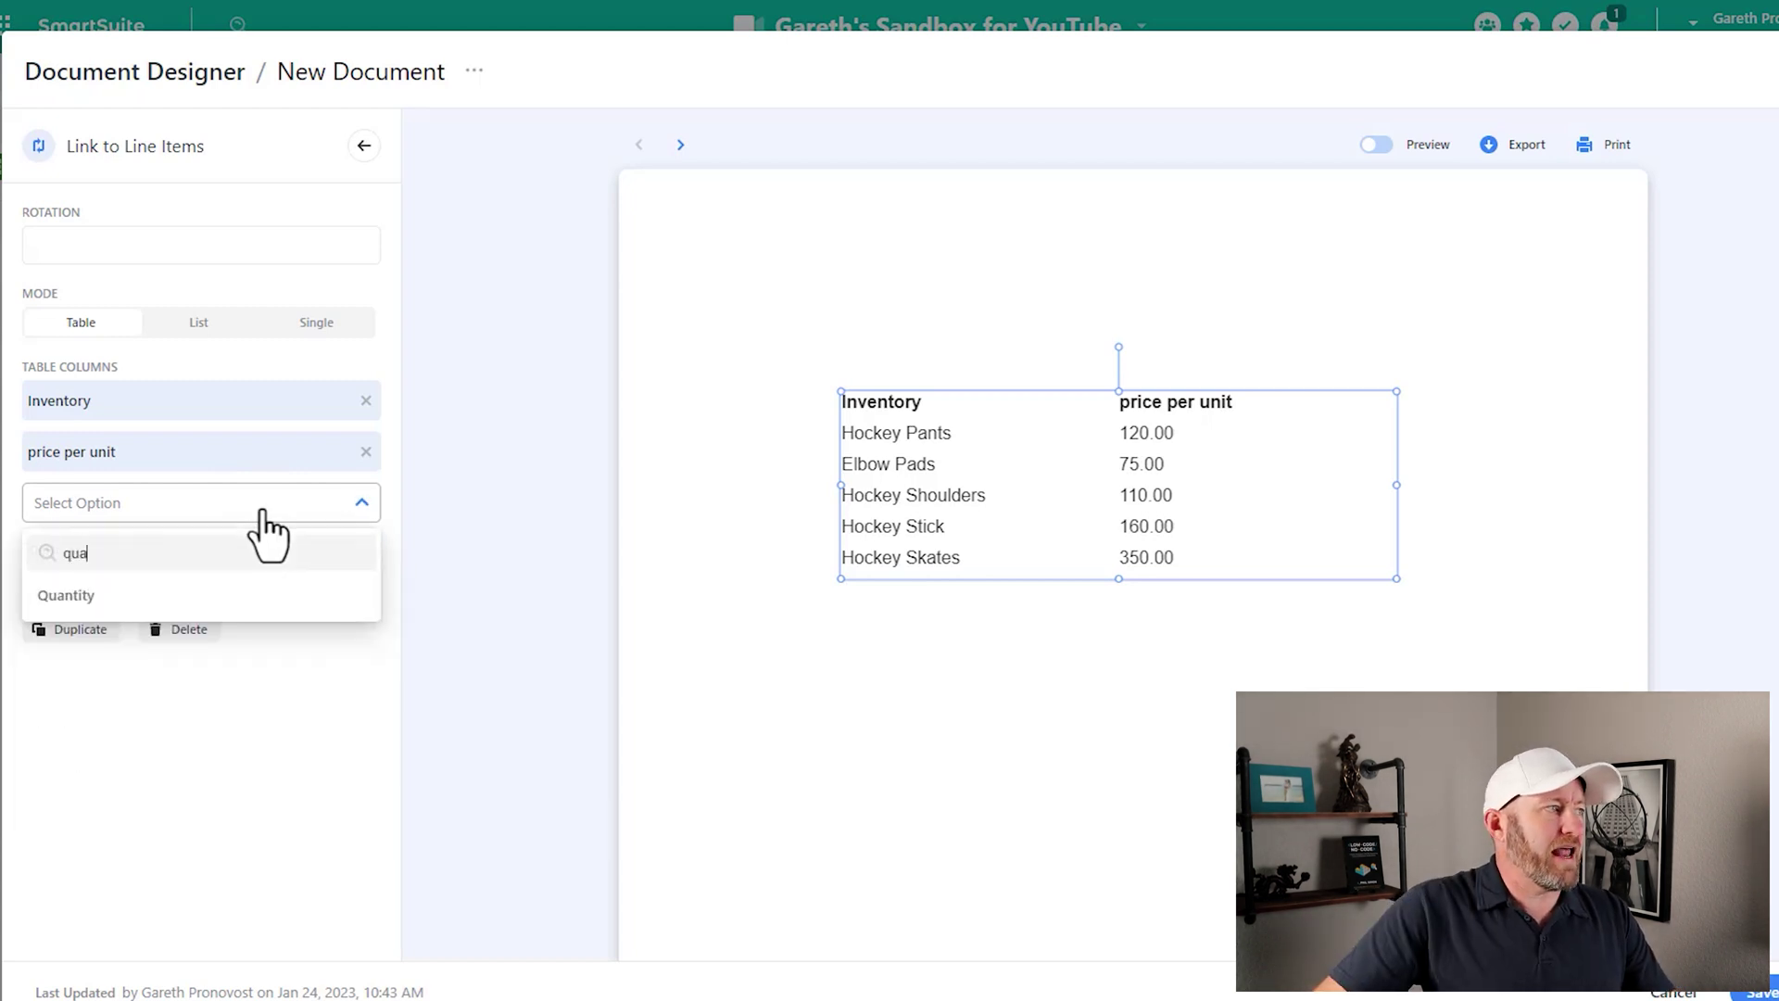
pyautogui.click(329, 600)
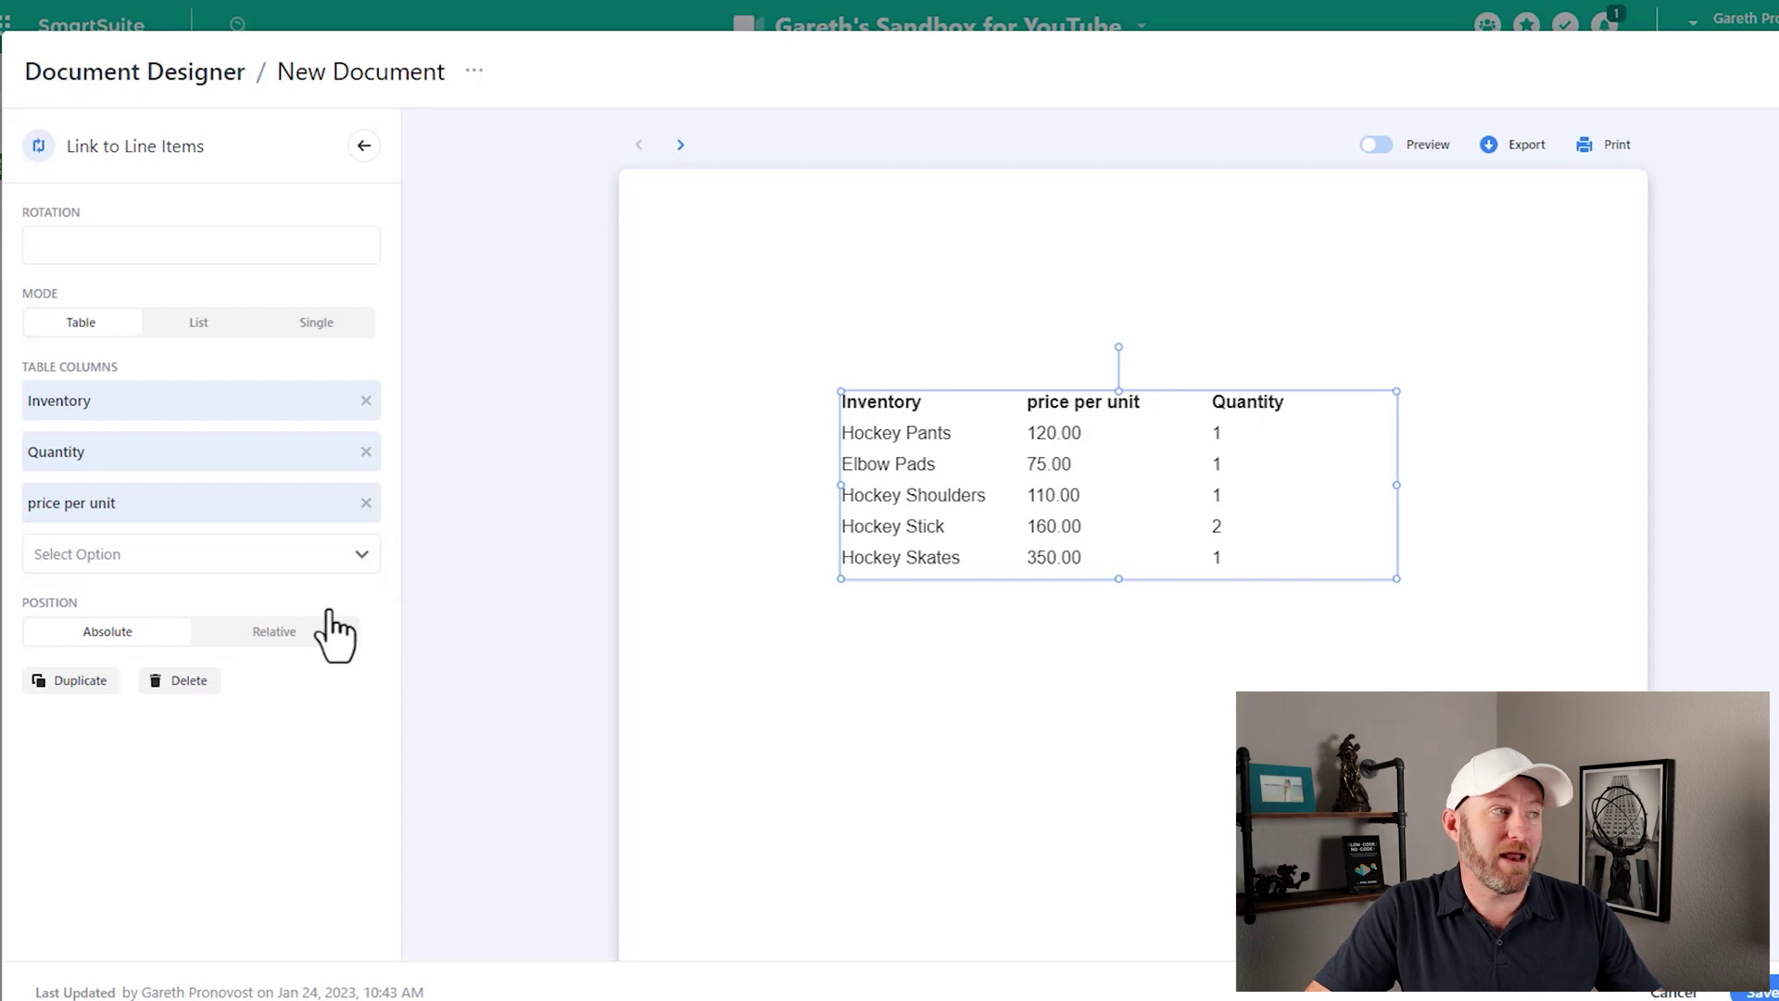
pyautogui.click(308, 554)
pyautogui.write('sub')
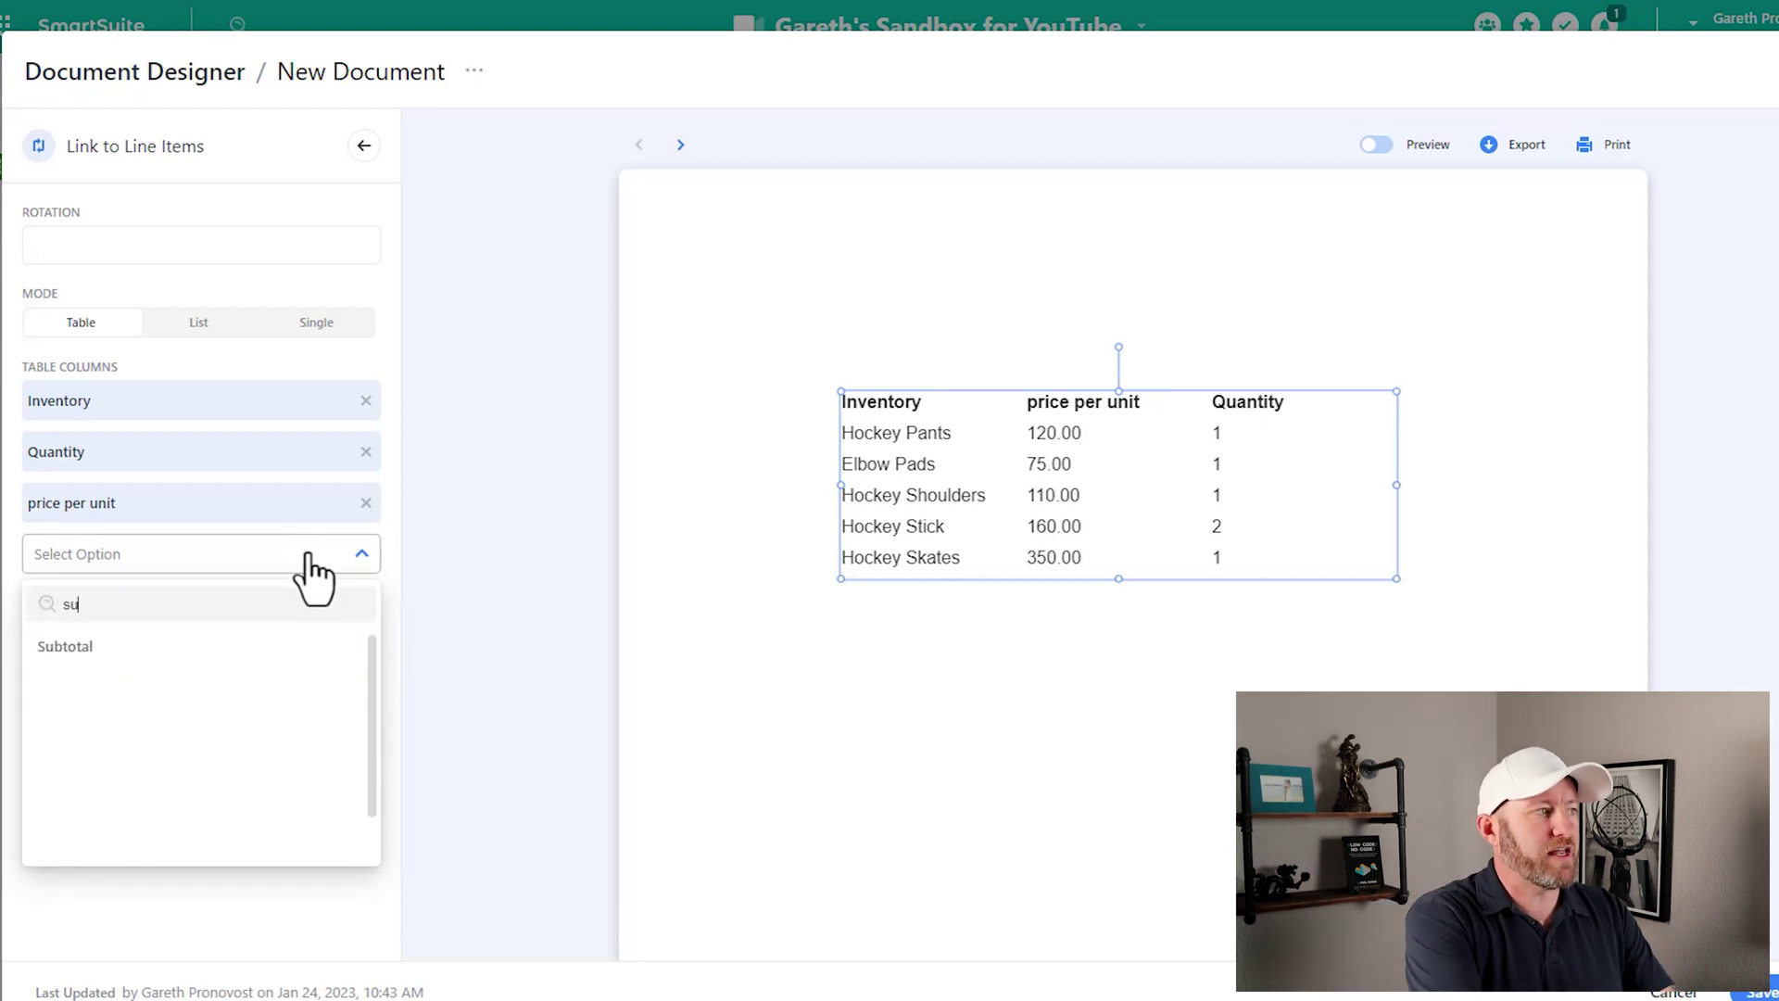
pyautogui.click(308, 648)
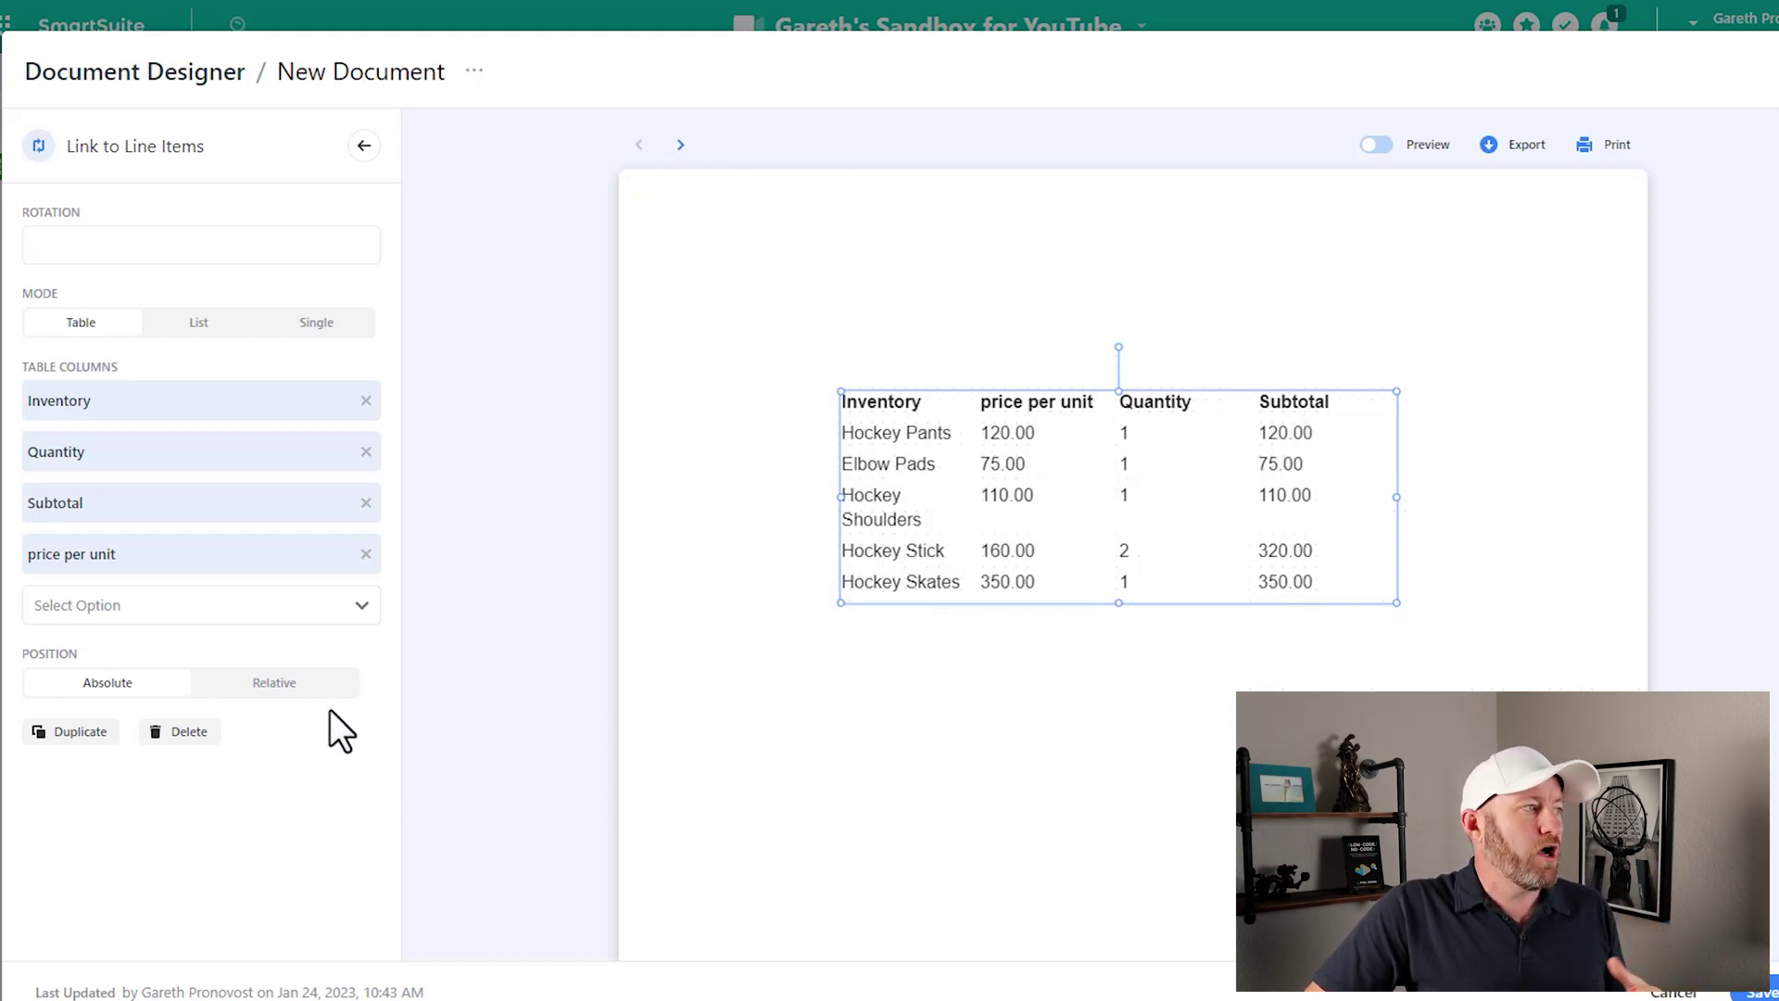
# Set the Link to Line Items table's position to Relative, and widen and move it lower on the page
pyautogui.click(278, 686)
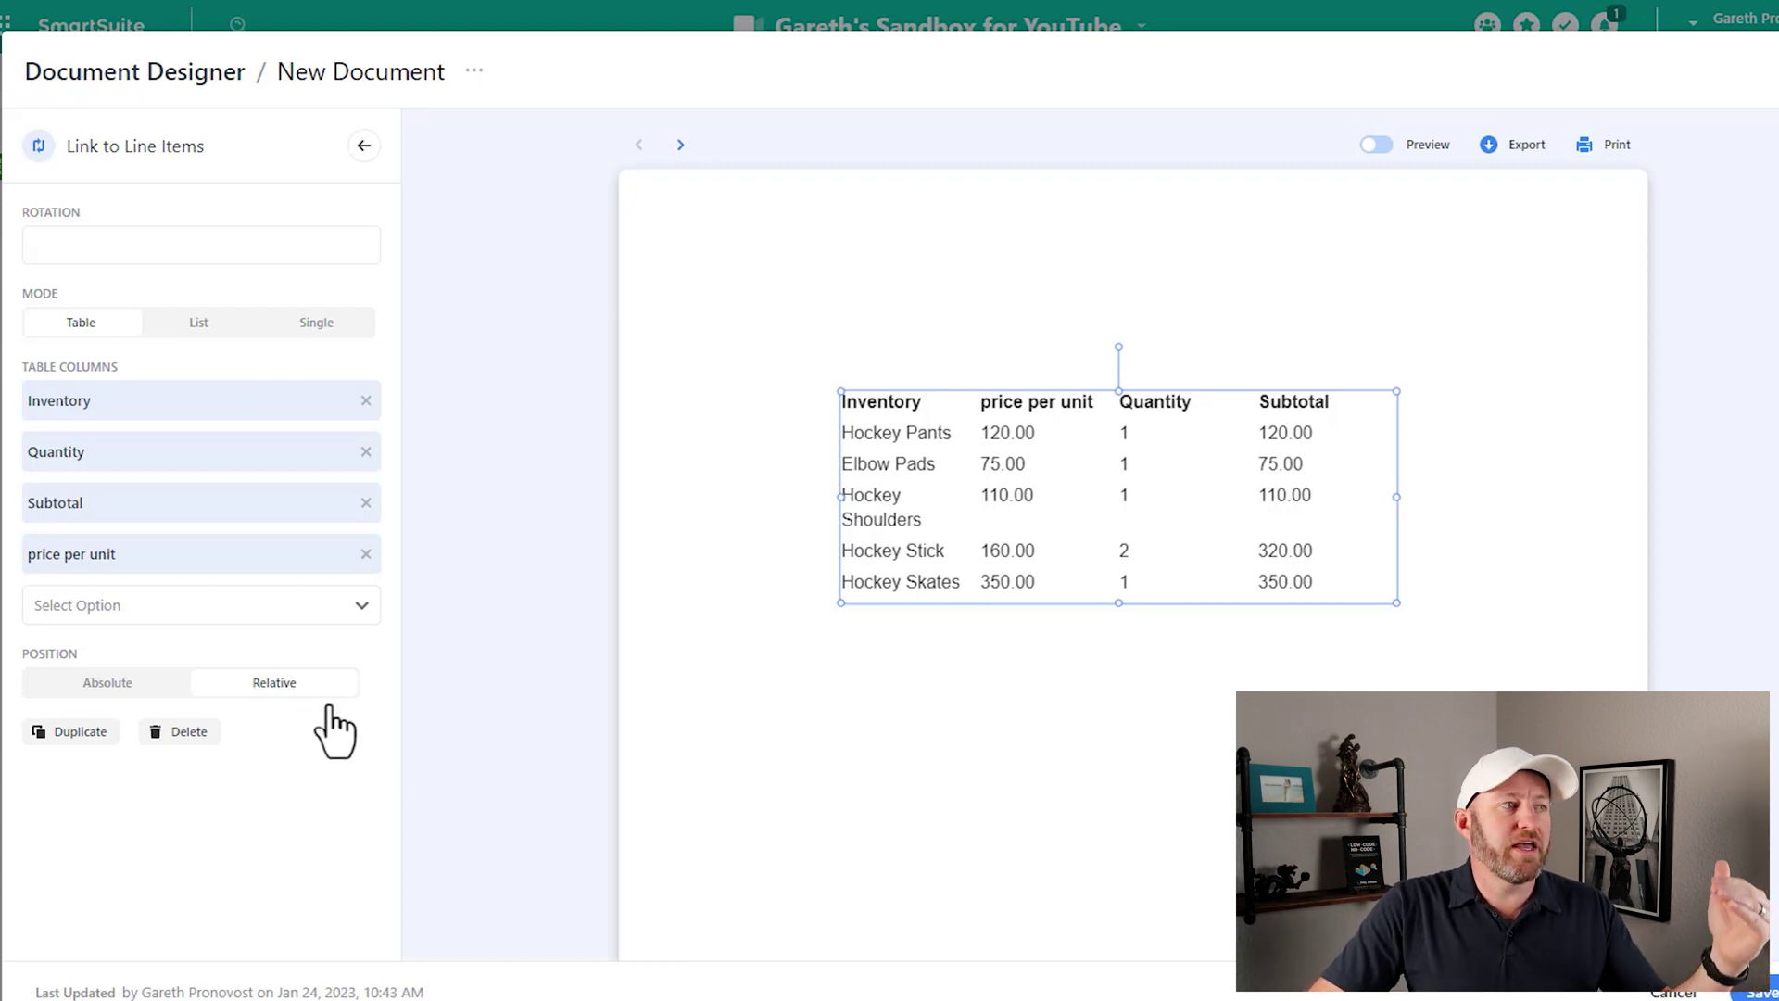
pyautogui.moveTo(1120, 607); pyautogui.dragTo(1101, 778)
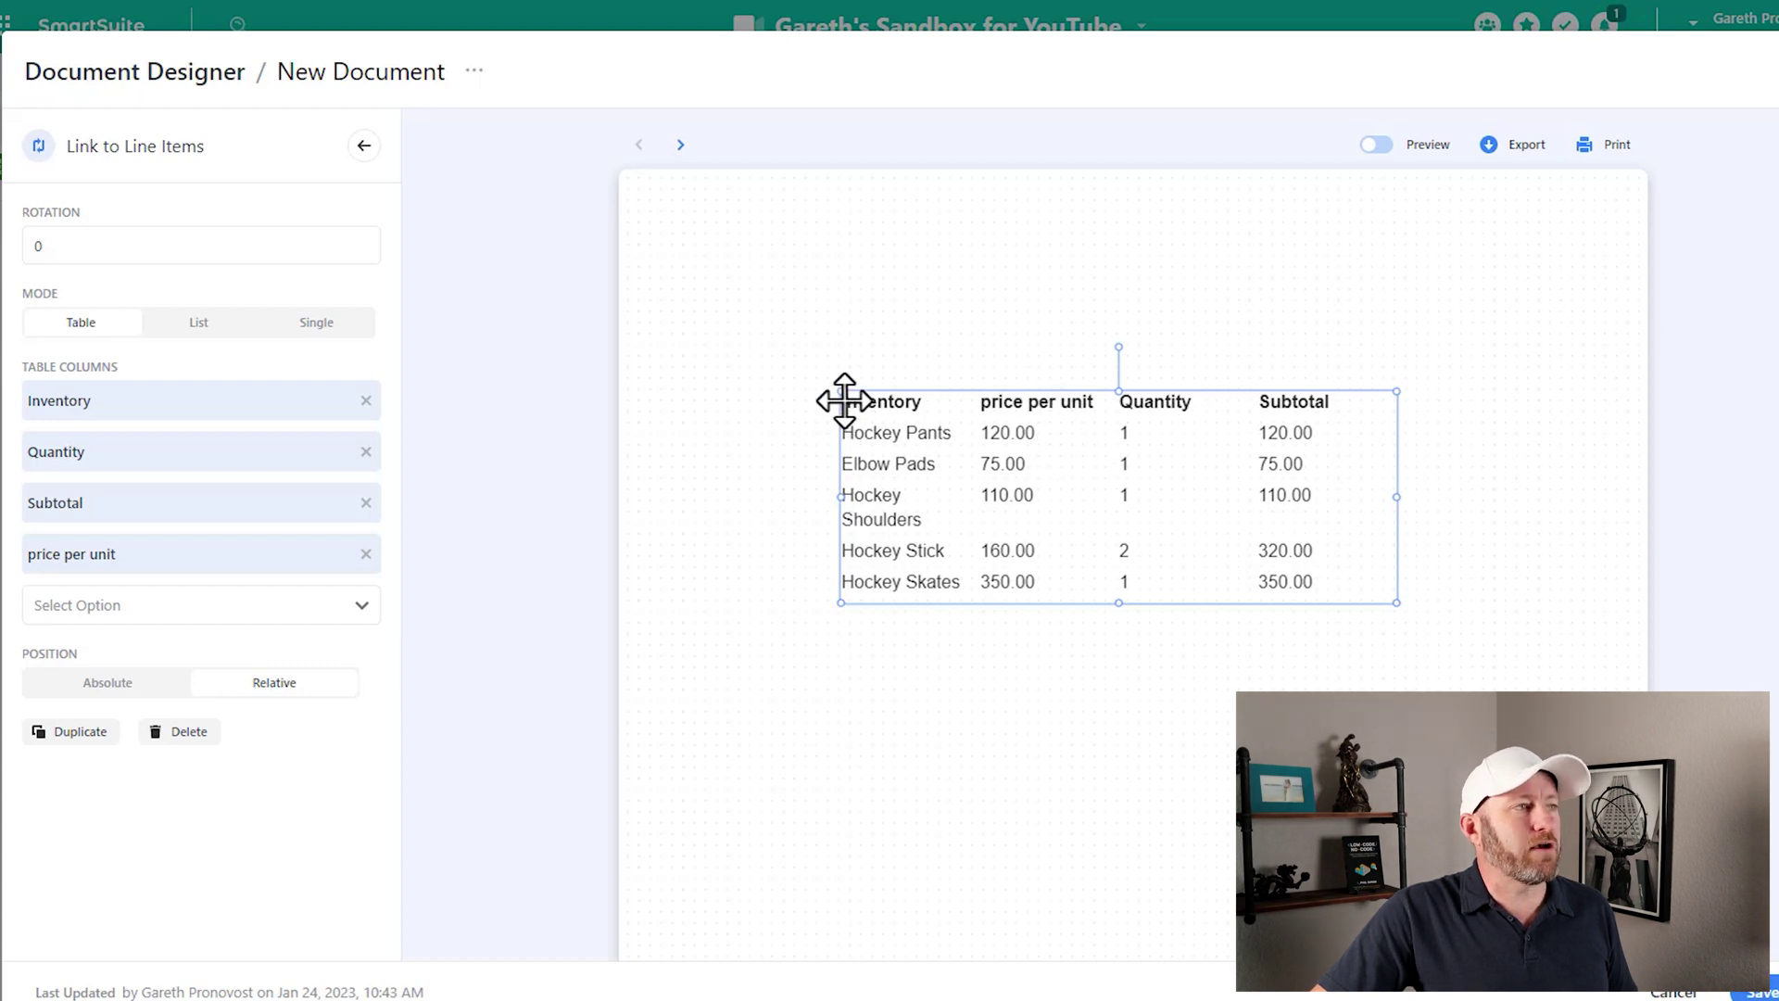
pyautogui.moveTo(833, 385); pyautogui.dragTo(751, 357)
pyautogui.moveTo(875, 456); pyautogui.dragTo(1032, 619)
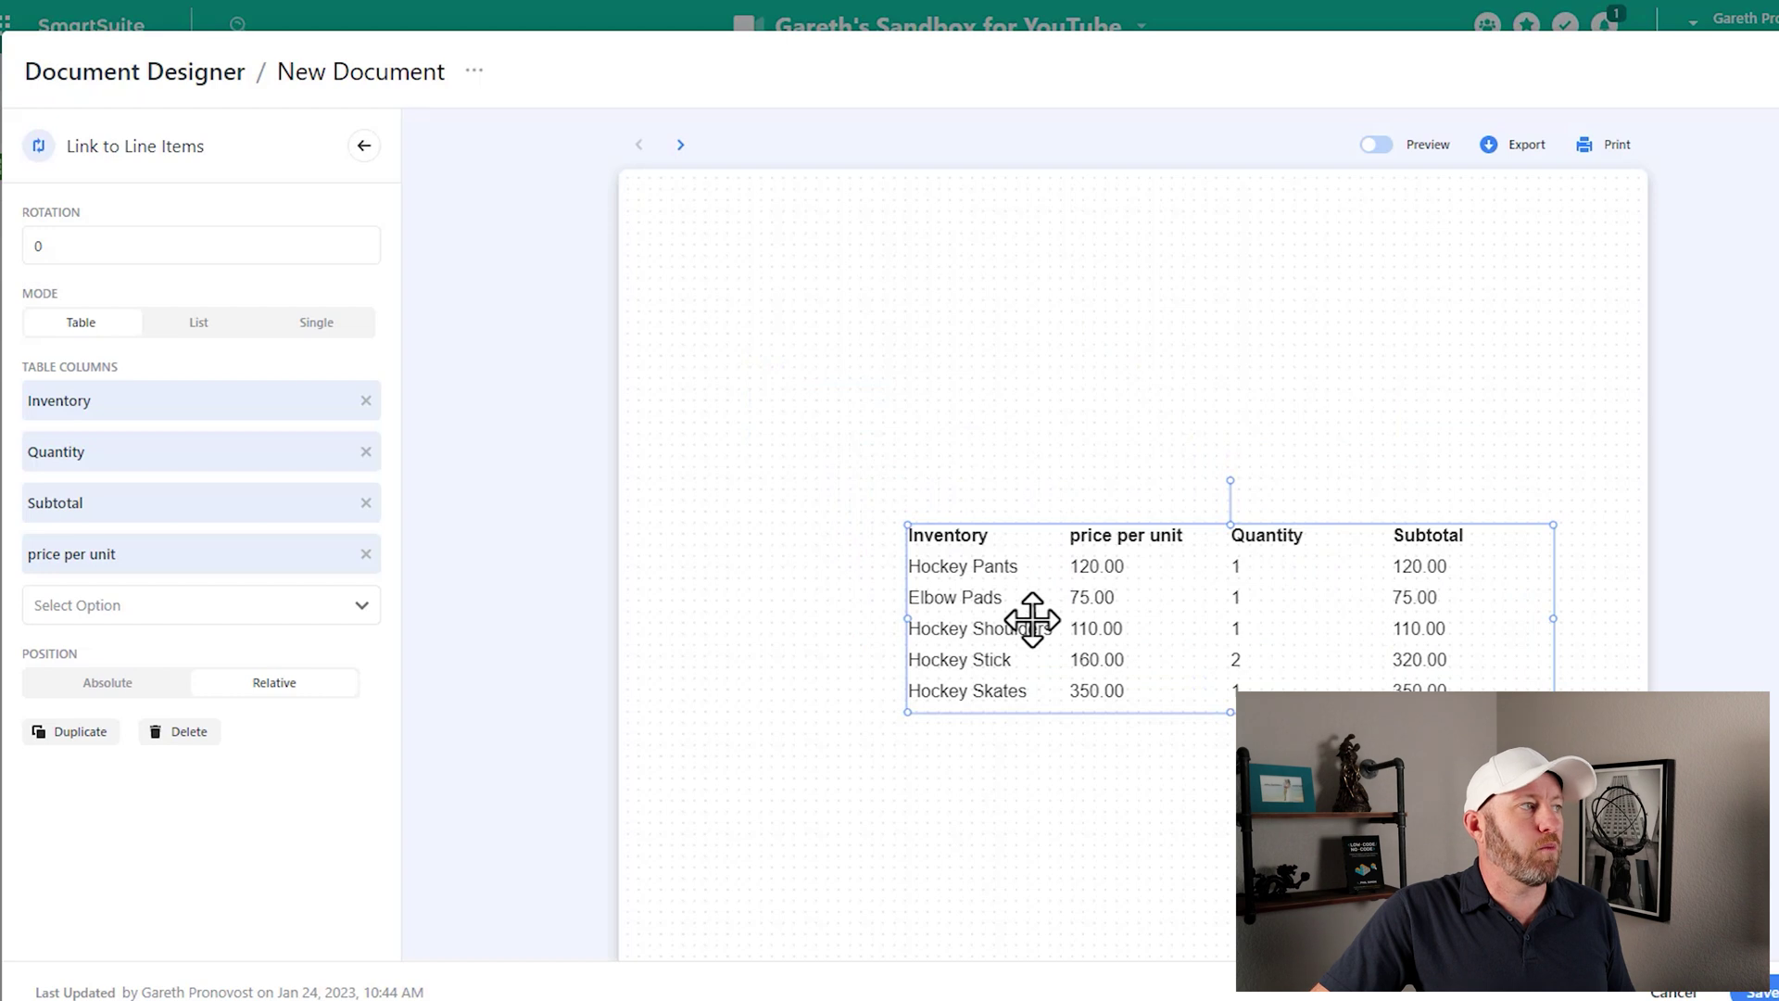
pyautogui.click(434, 516)
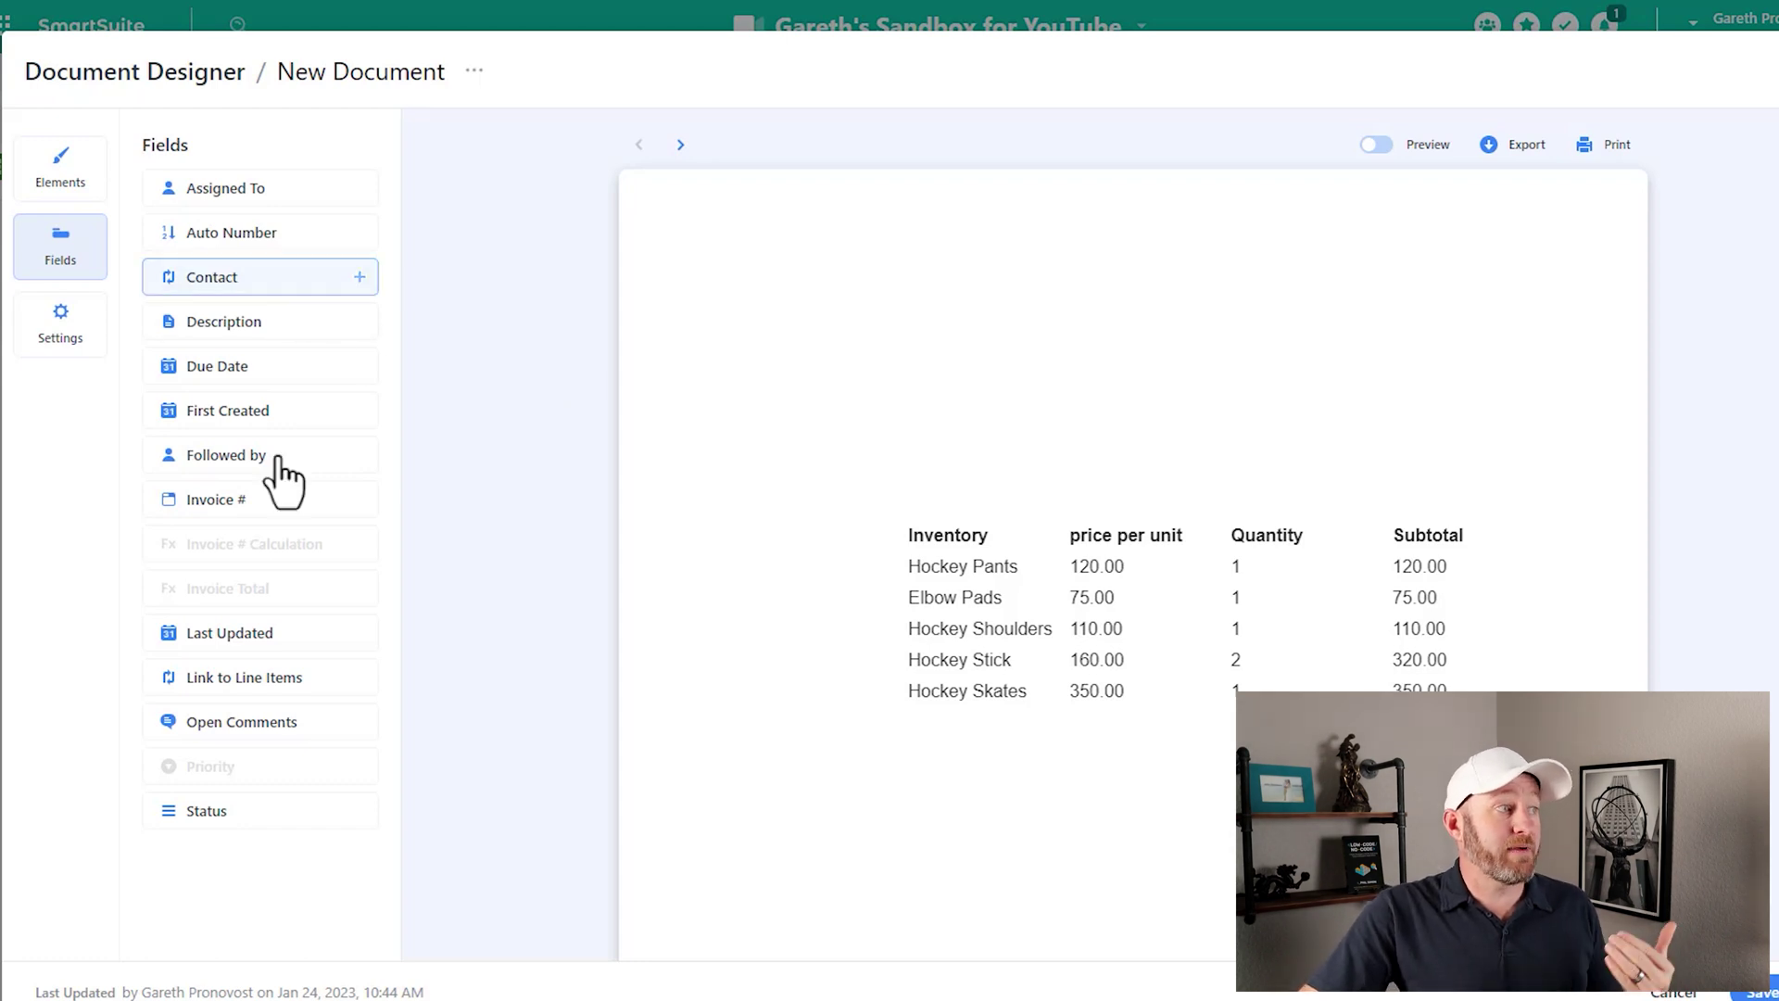
# Place the Invoice # field near the page's upper-left corner with a font size of 25
pyautogui.click(278, 505)
pyautogui.moveTo(925, 398); pyautogui.dragTo(754, 227)
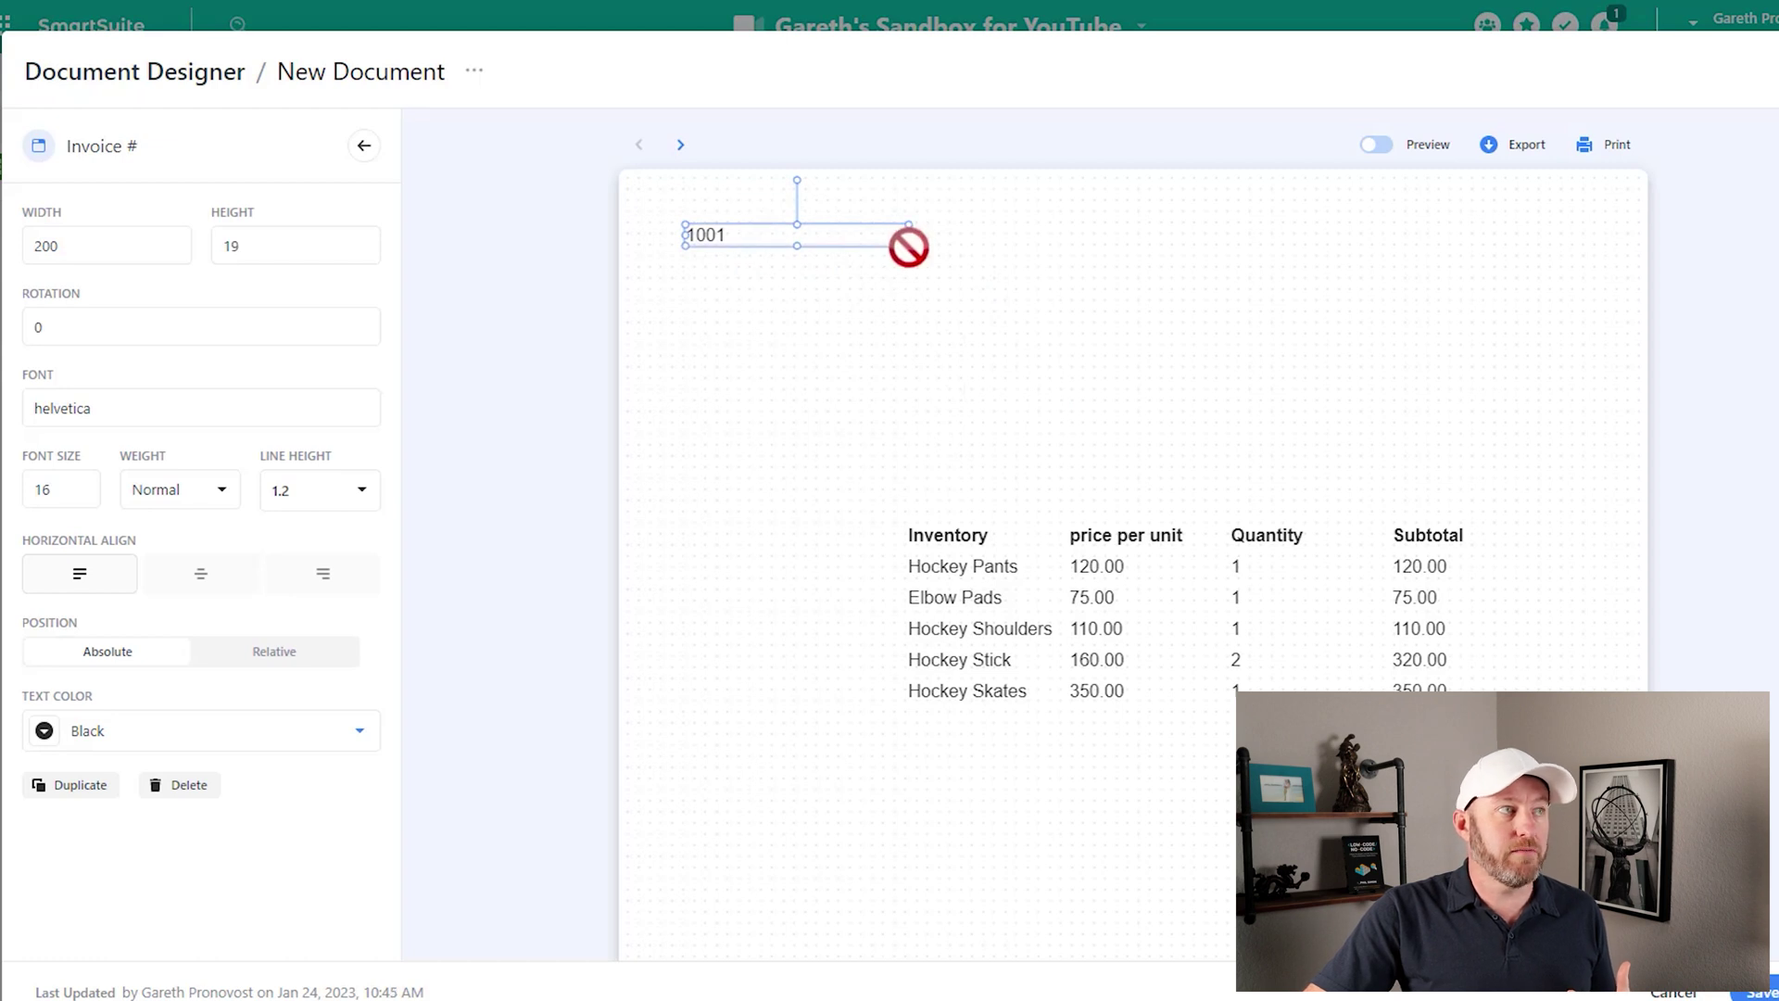
pyautogui.click(74, 498)
pyautogui.write('25')
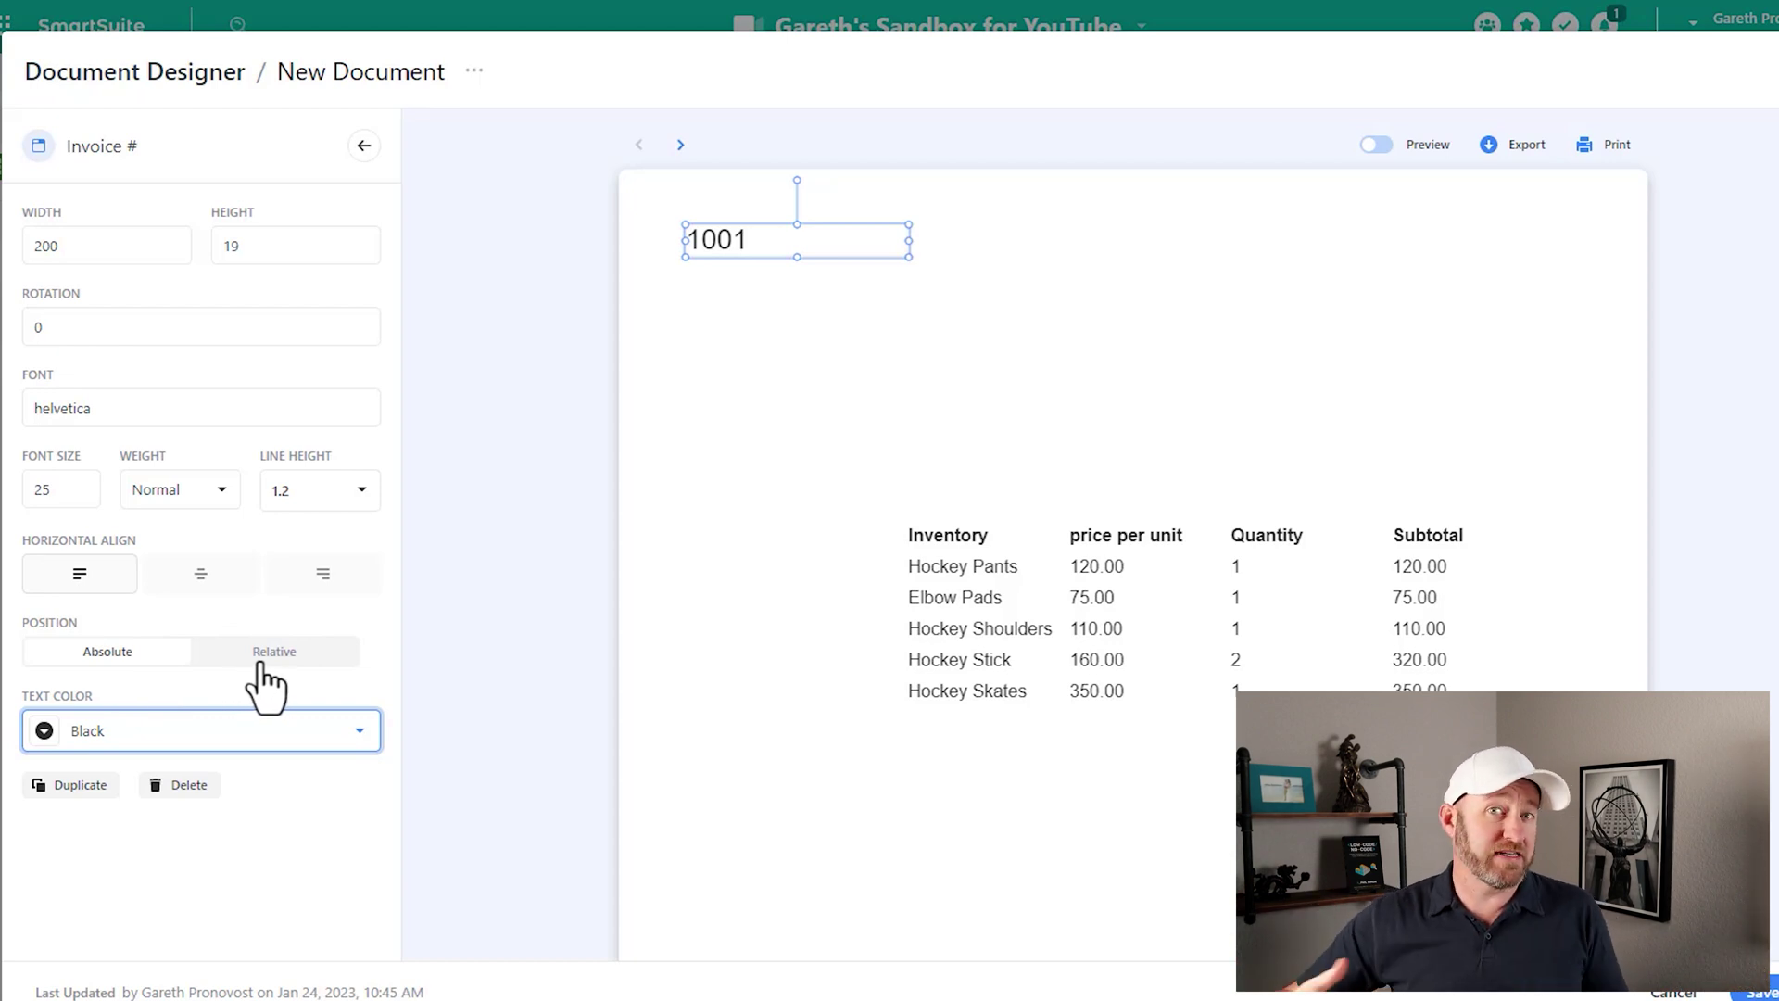
pyautogui.click(192, 741)
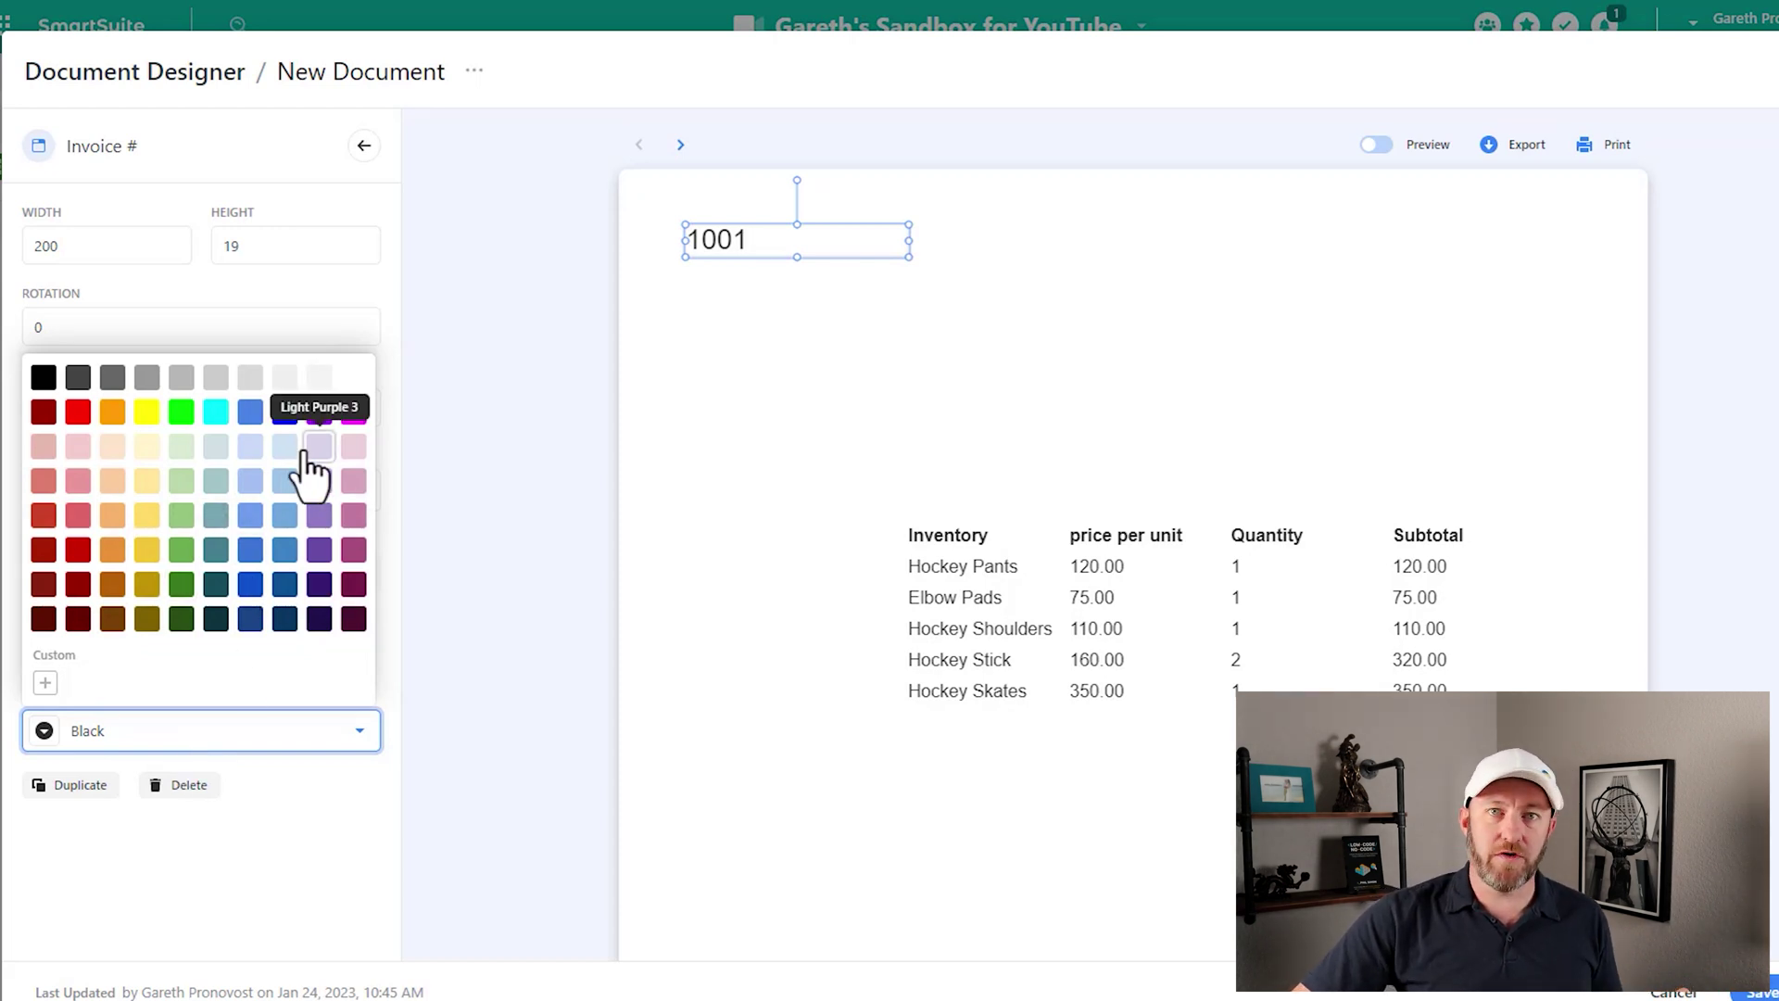
pyautogui.click(52, 683)
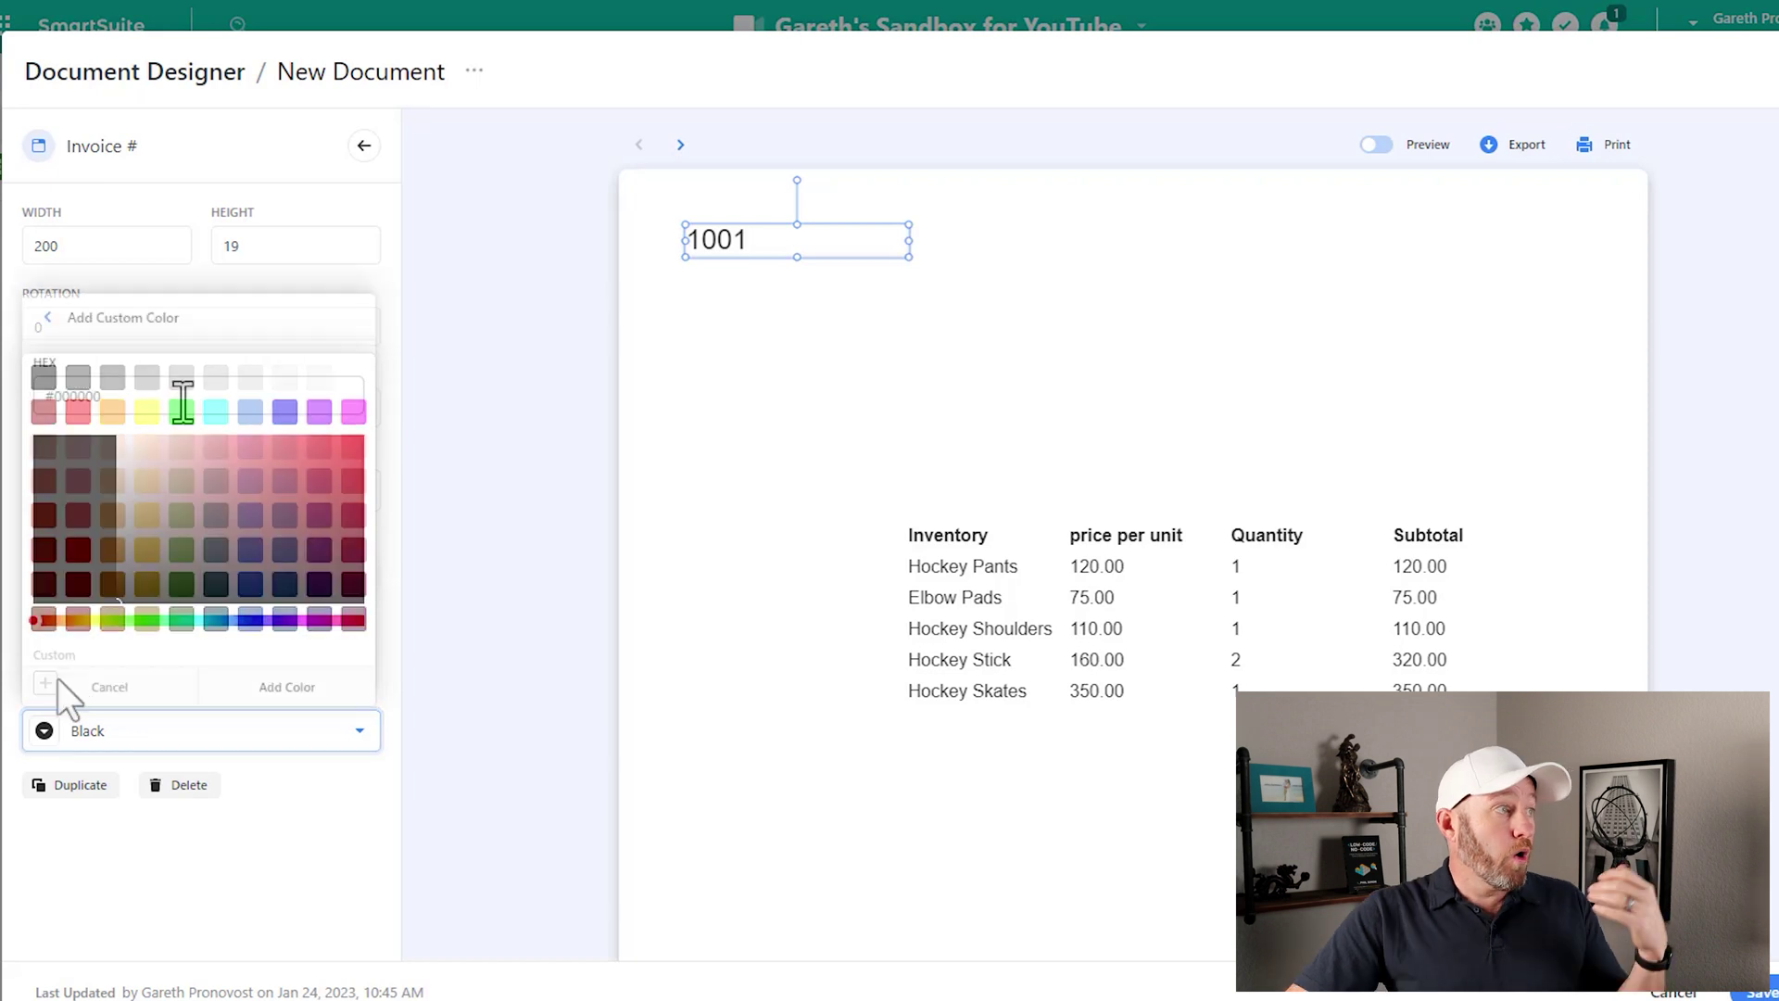
pyautogui.moveTo(183, 400); pyautogui.dragTo(33, 396)
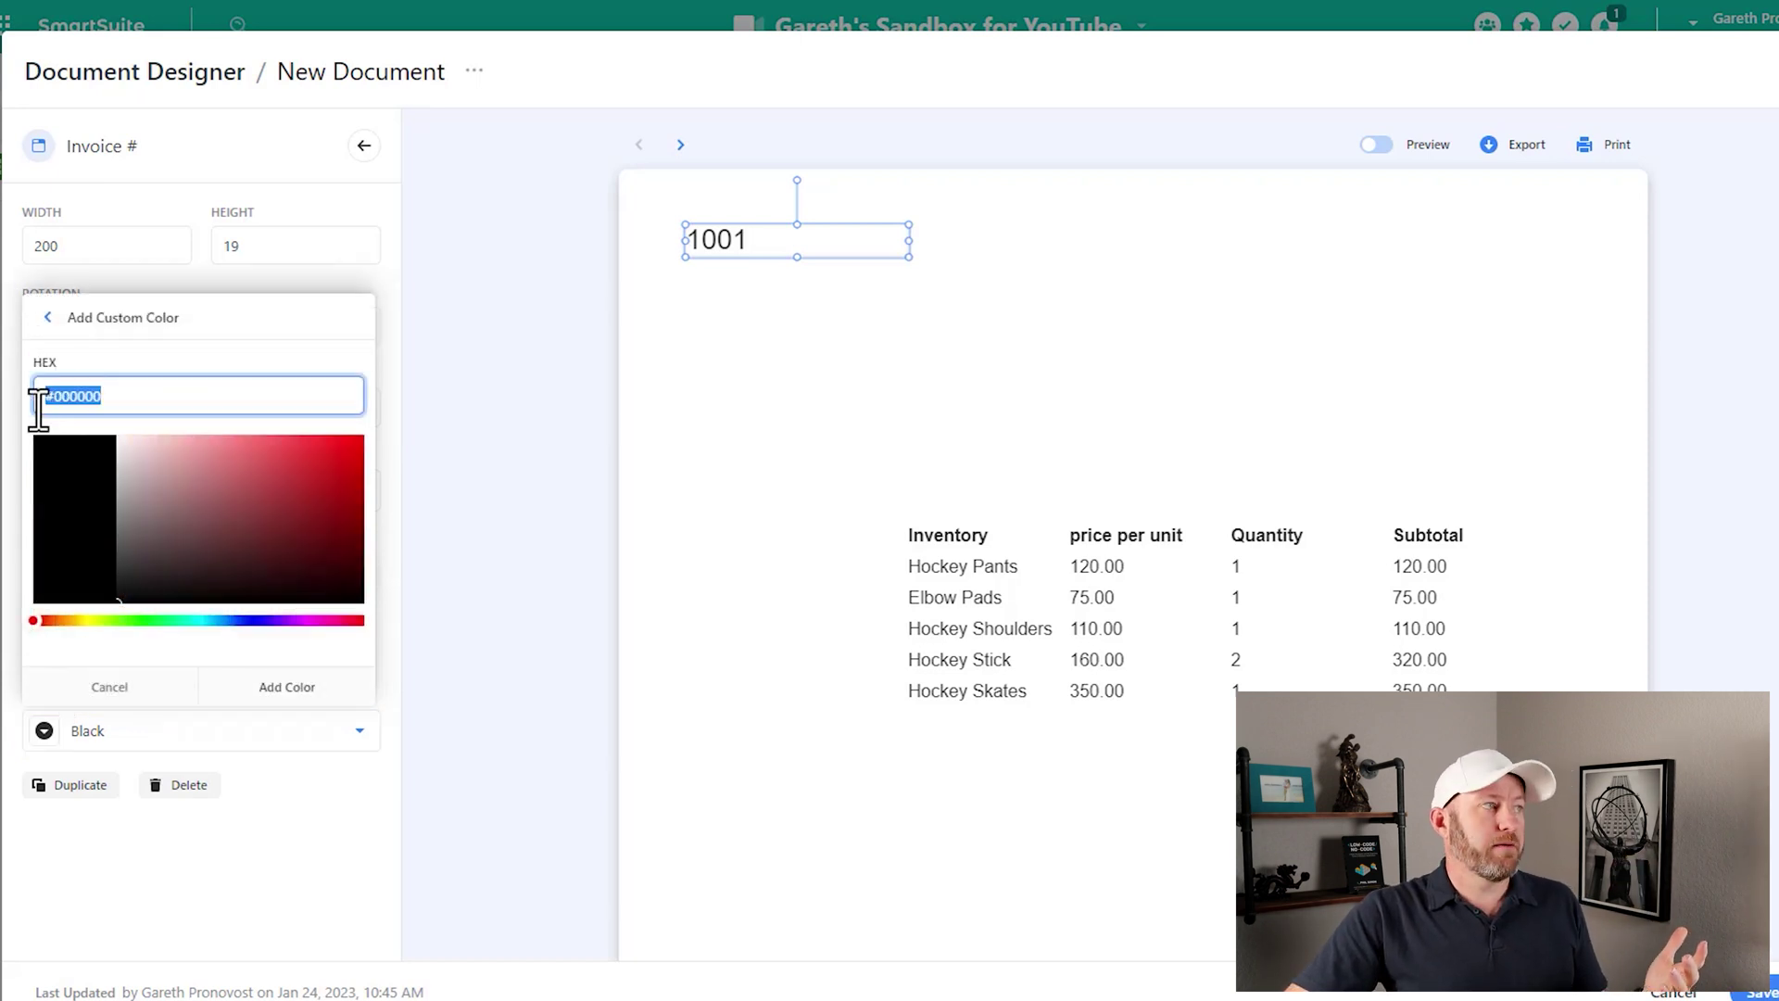
pyautogui.click(188, 621)
pyautogui.moveTo(188, 621)
pyautogui.mouseDown()
pyautogui.moveTo(237, 618)
pyautogui.moveTo(204, 620)
pyautogui.mouseUp()
pyautogui.press('Escape')
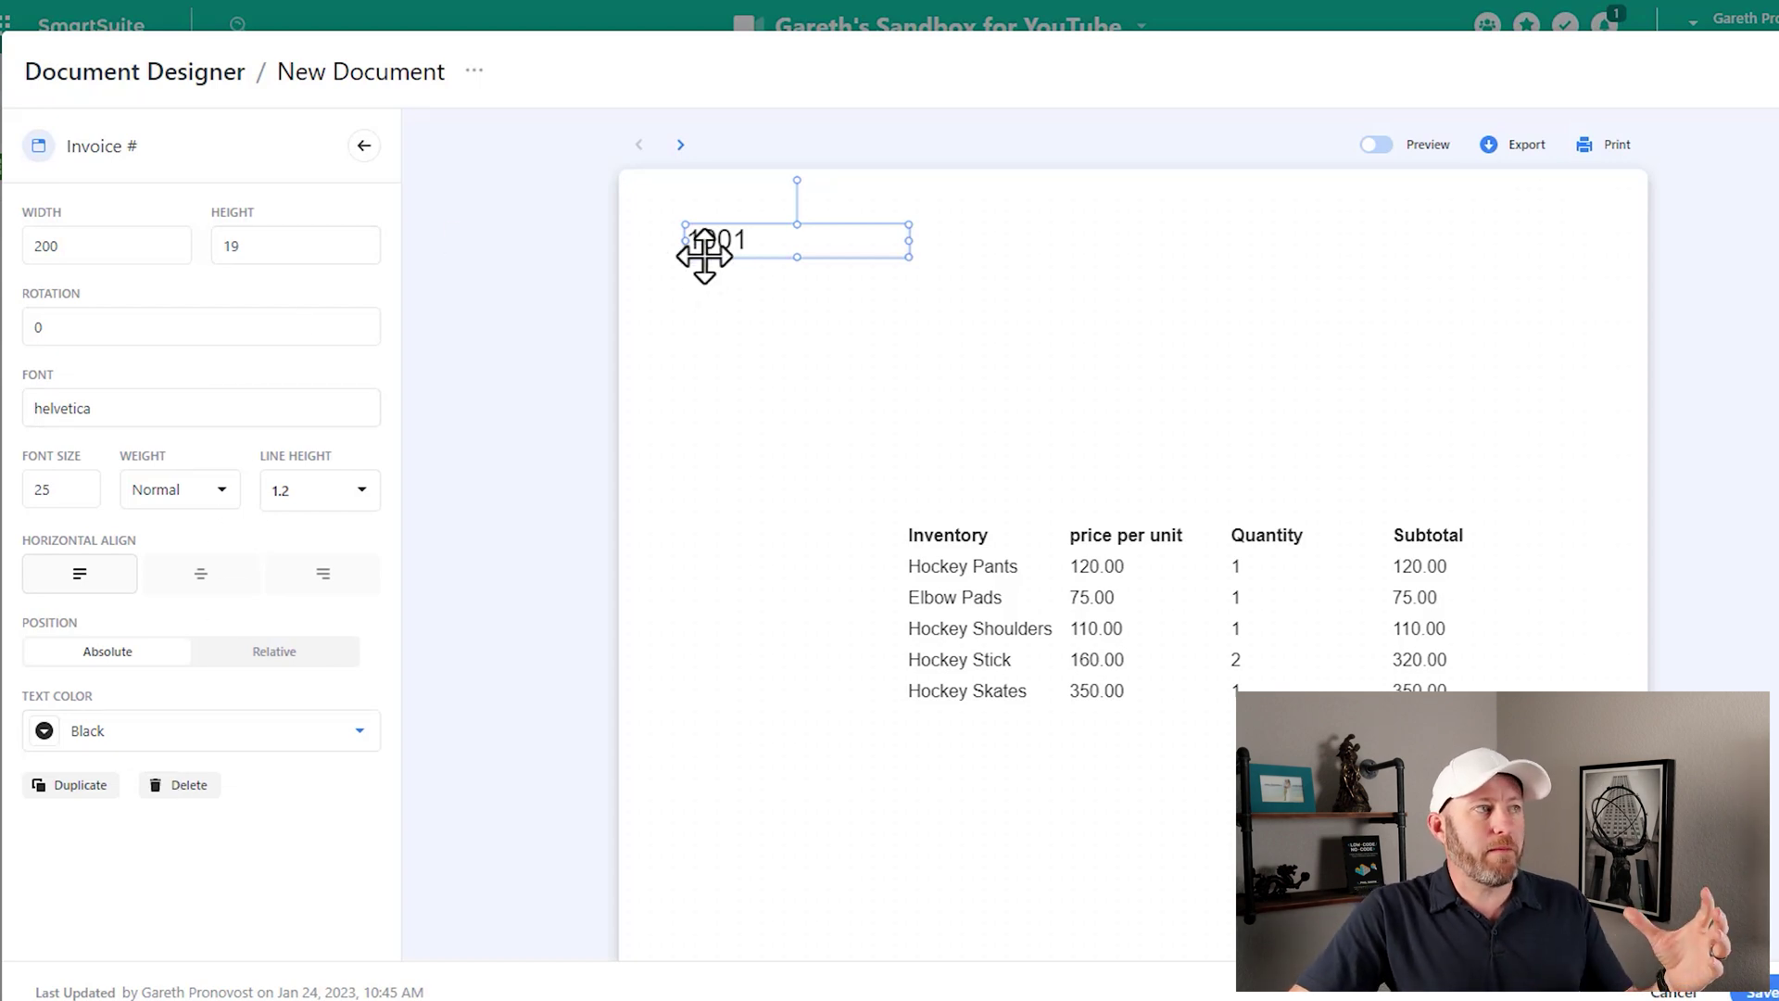
# Add the Contact field to the document and place it directly below the invoice number, aligned with its left edge
pyautogui.click(363, 147)
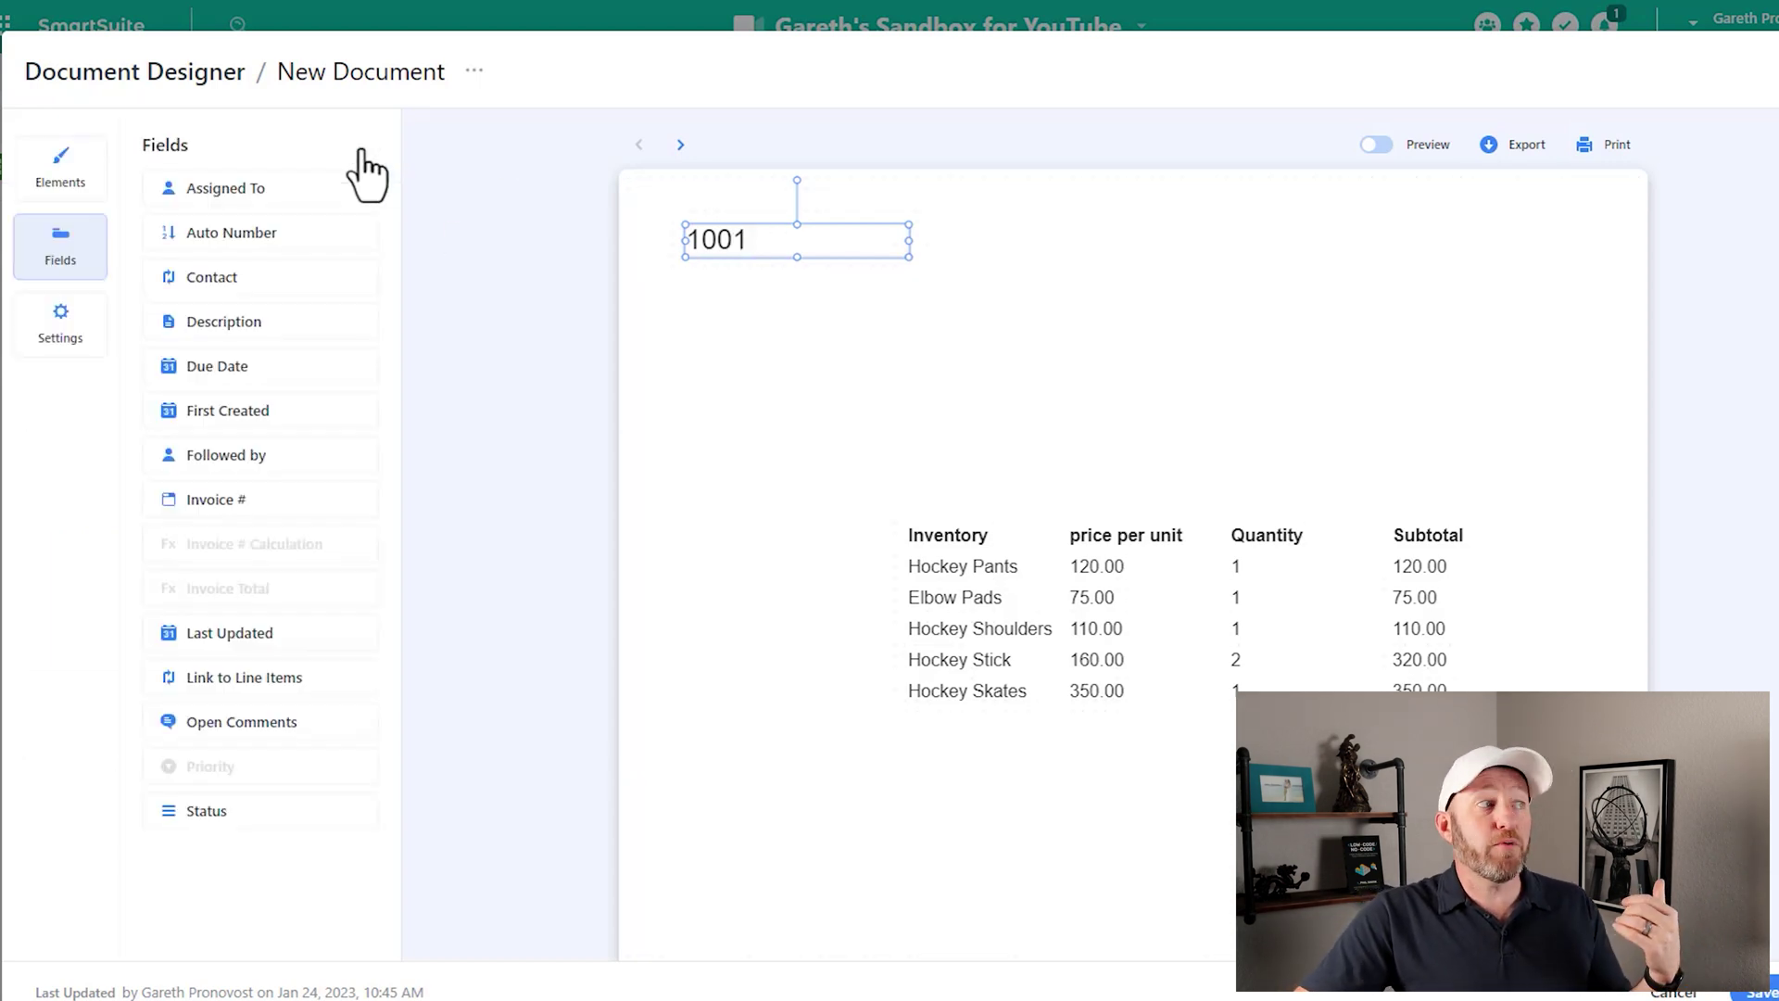
pyautogui.click(287, 278)
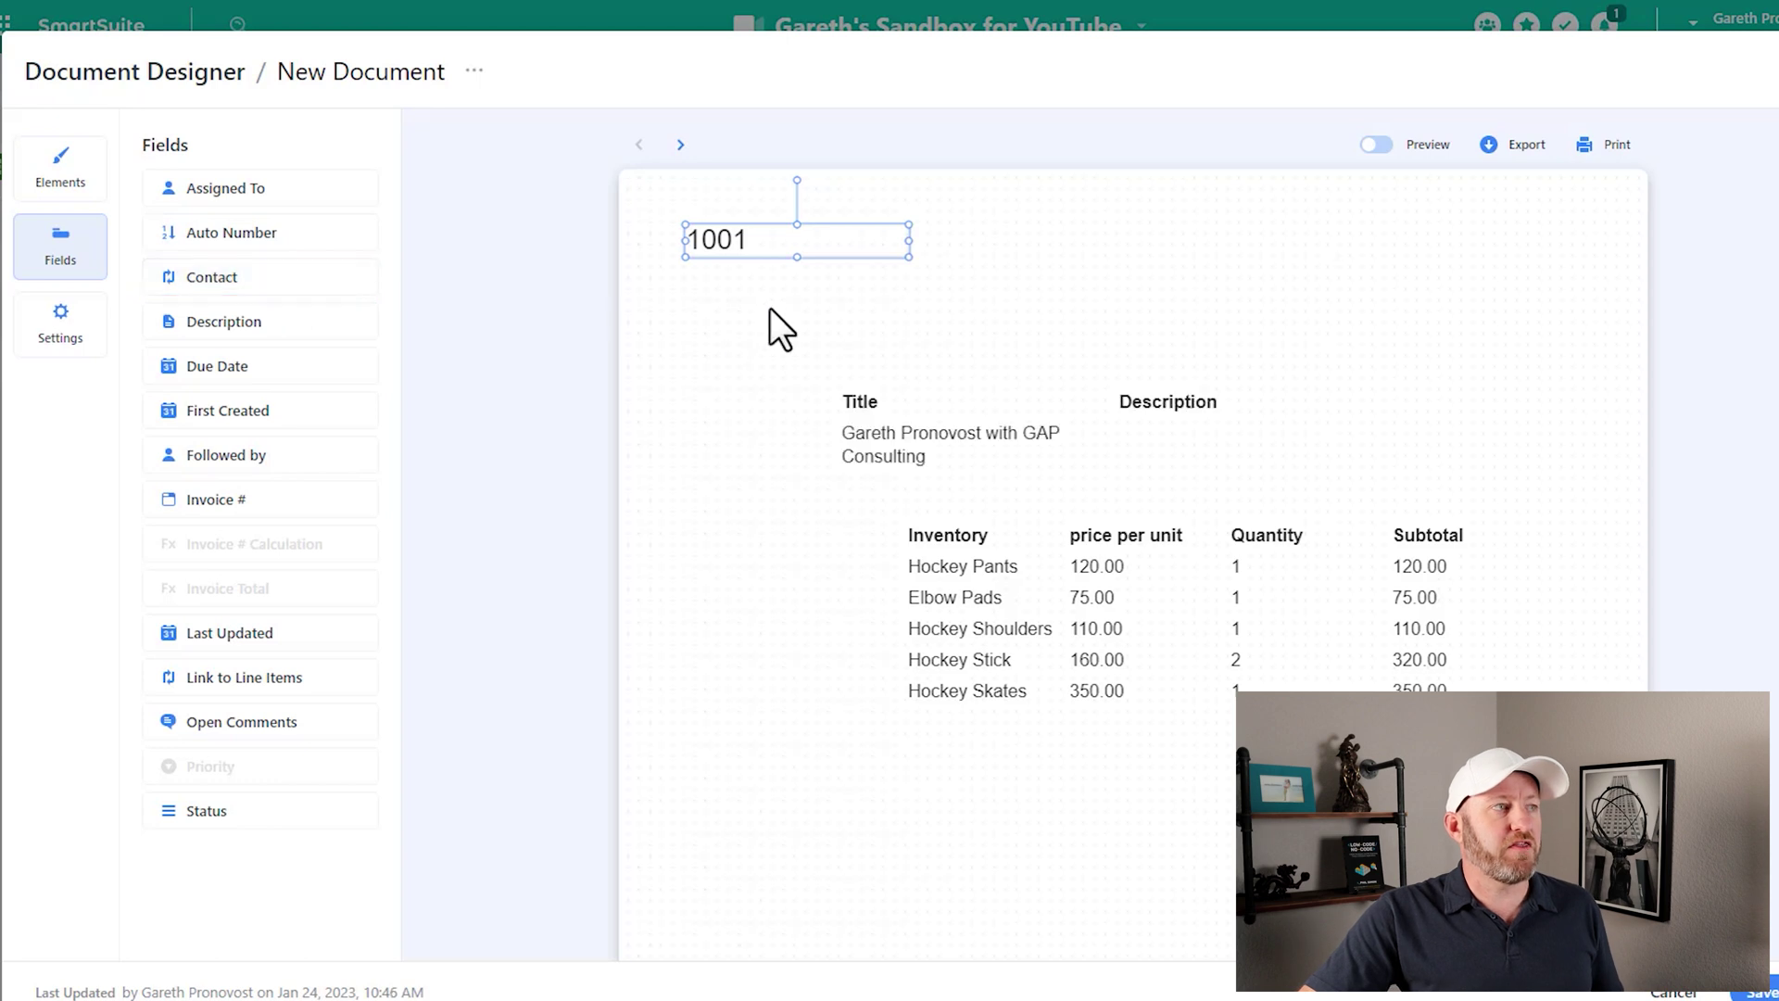
pyautogui.moveTo(970, 424); pyautogui.dragTo(824, 345)
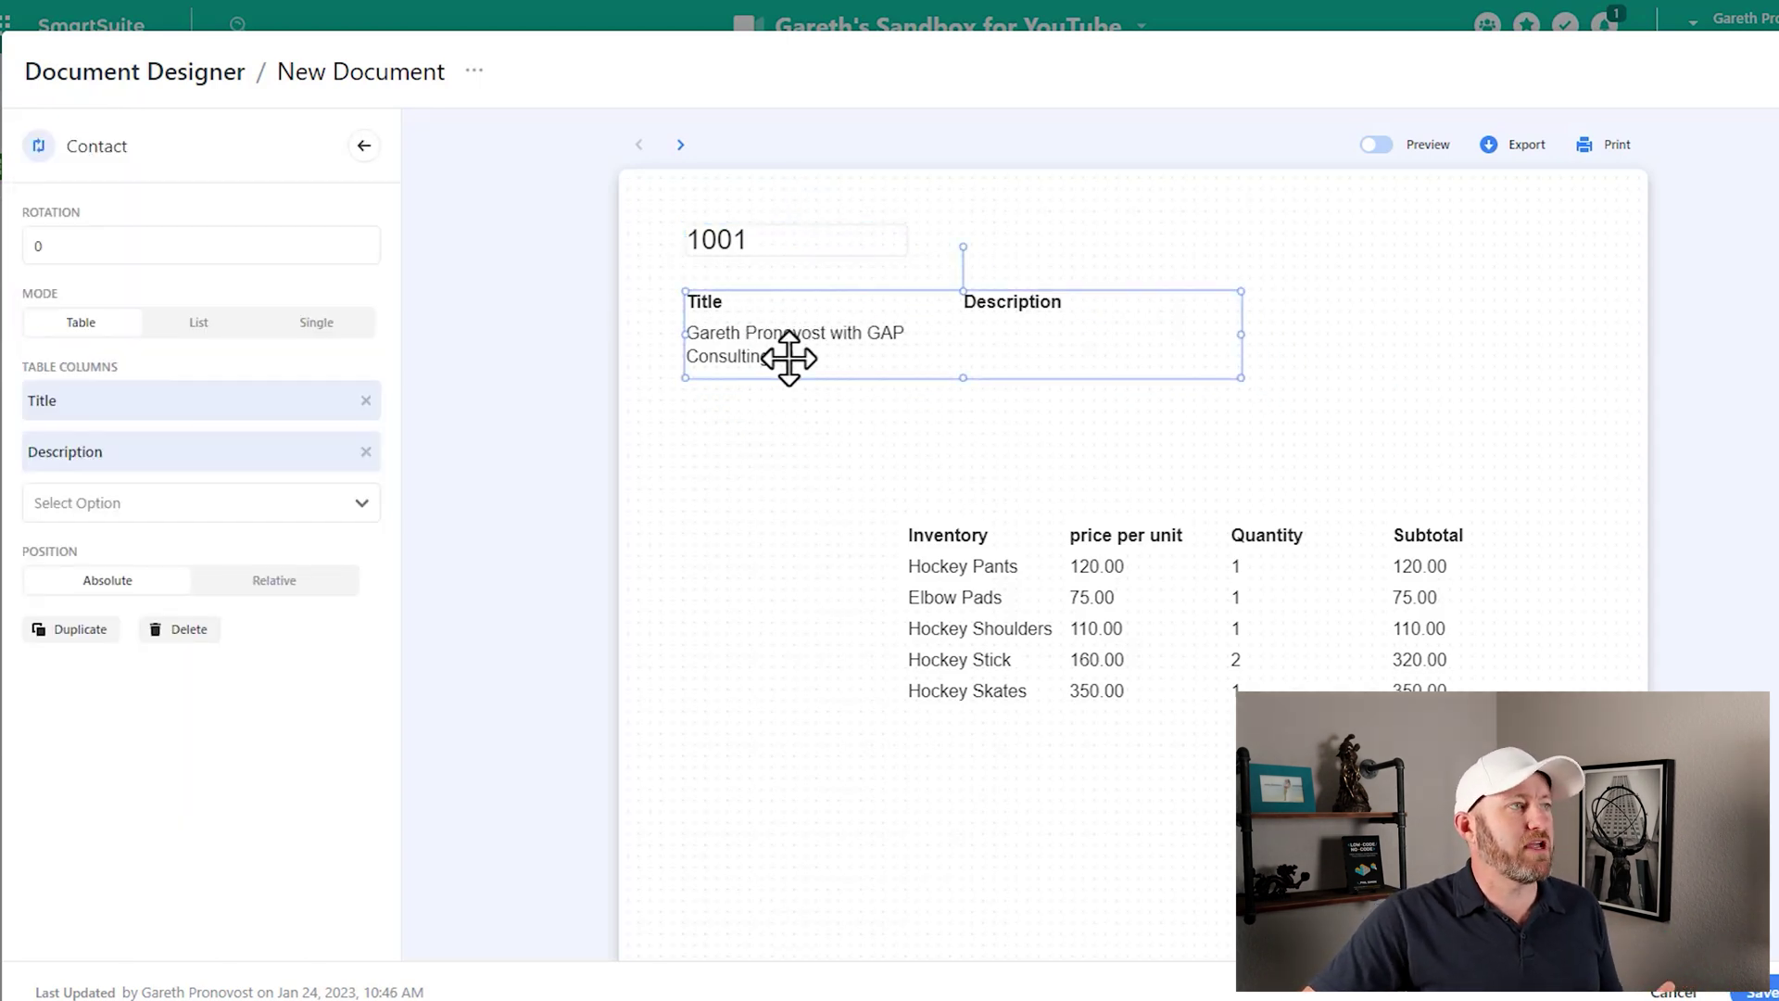
# Replace the Title and Description columns of the Contact table with the contact's Full Name field
pyautogui.click(366, 400)
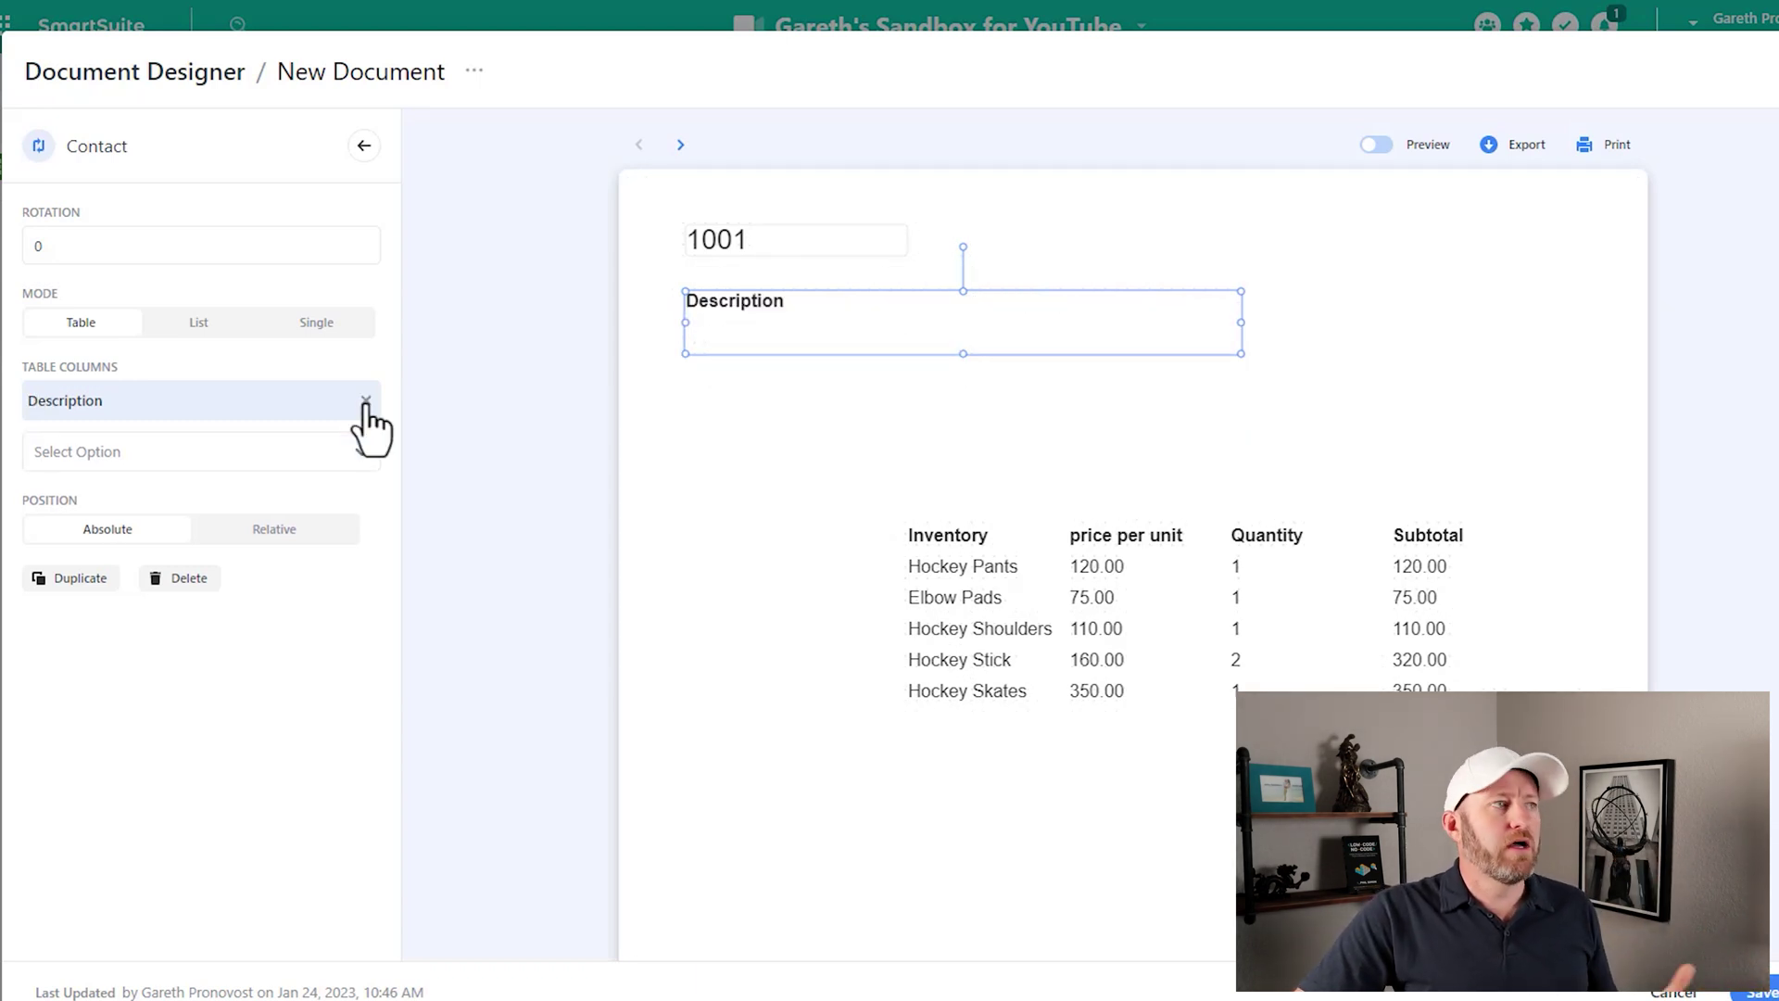
pyautogui.click(366, 400)
pyautogui.click(335, 405)
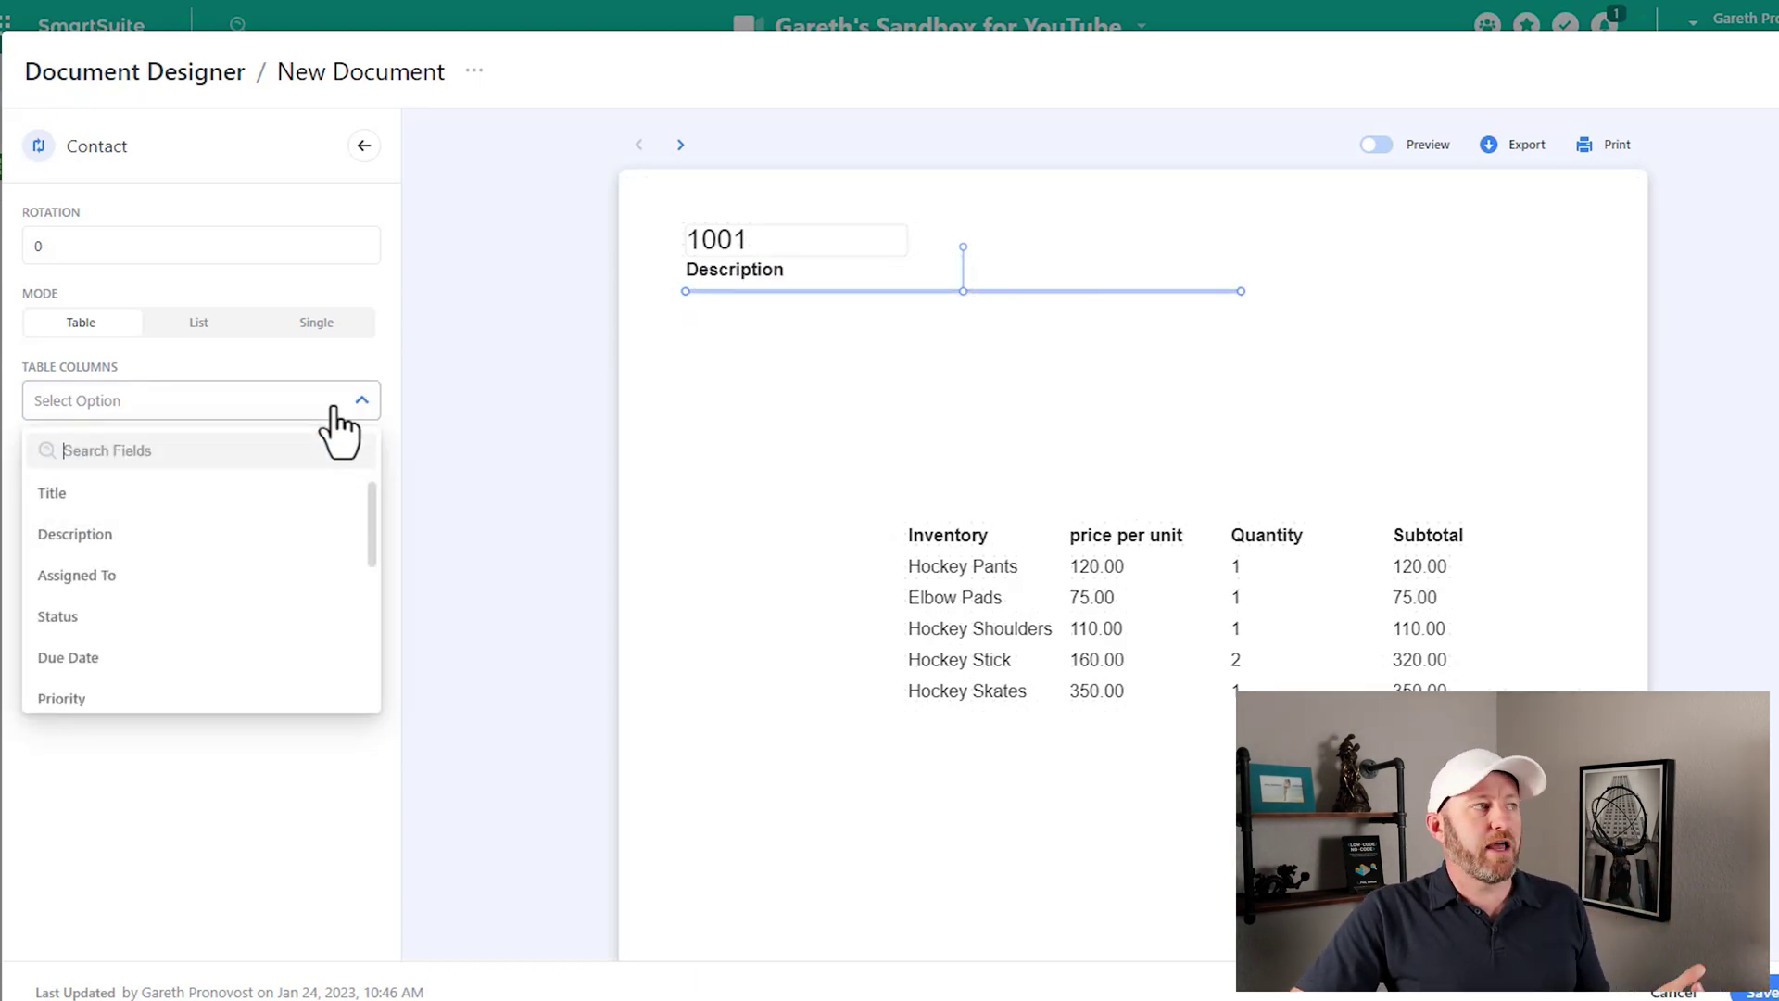
pyautogui.scroll(-5, 174, 662)
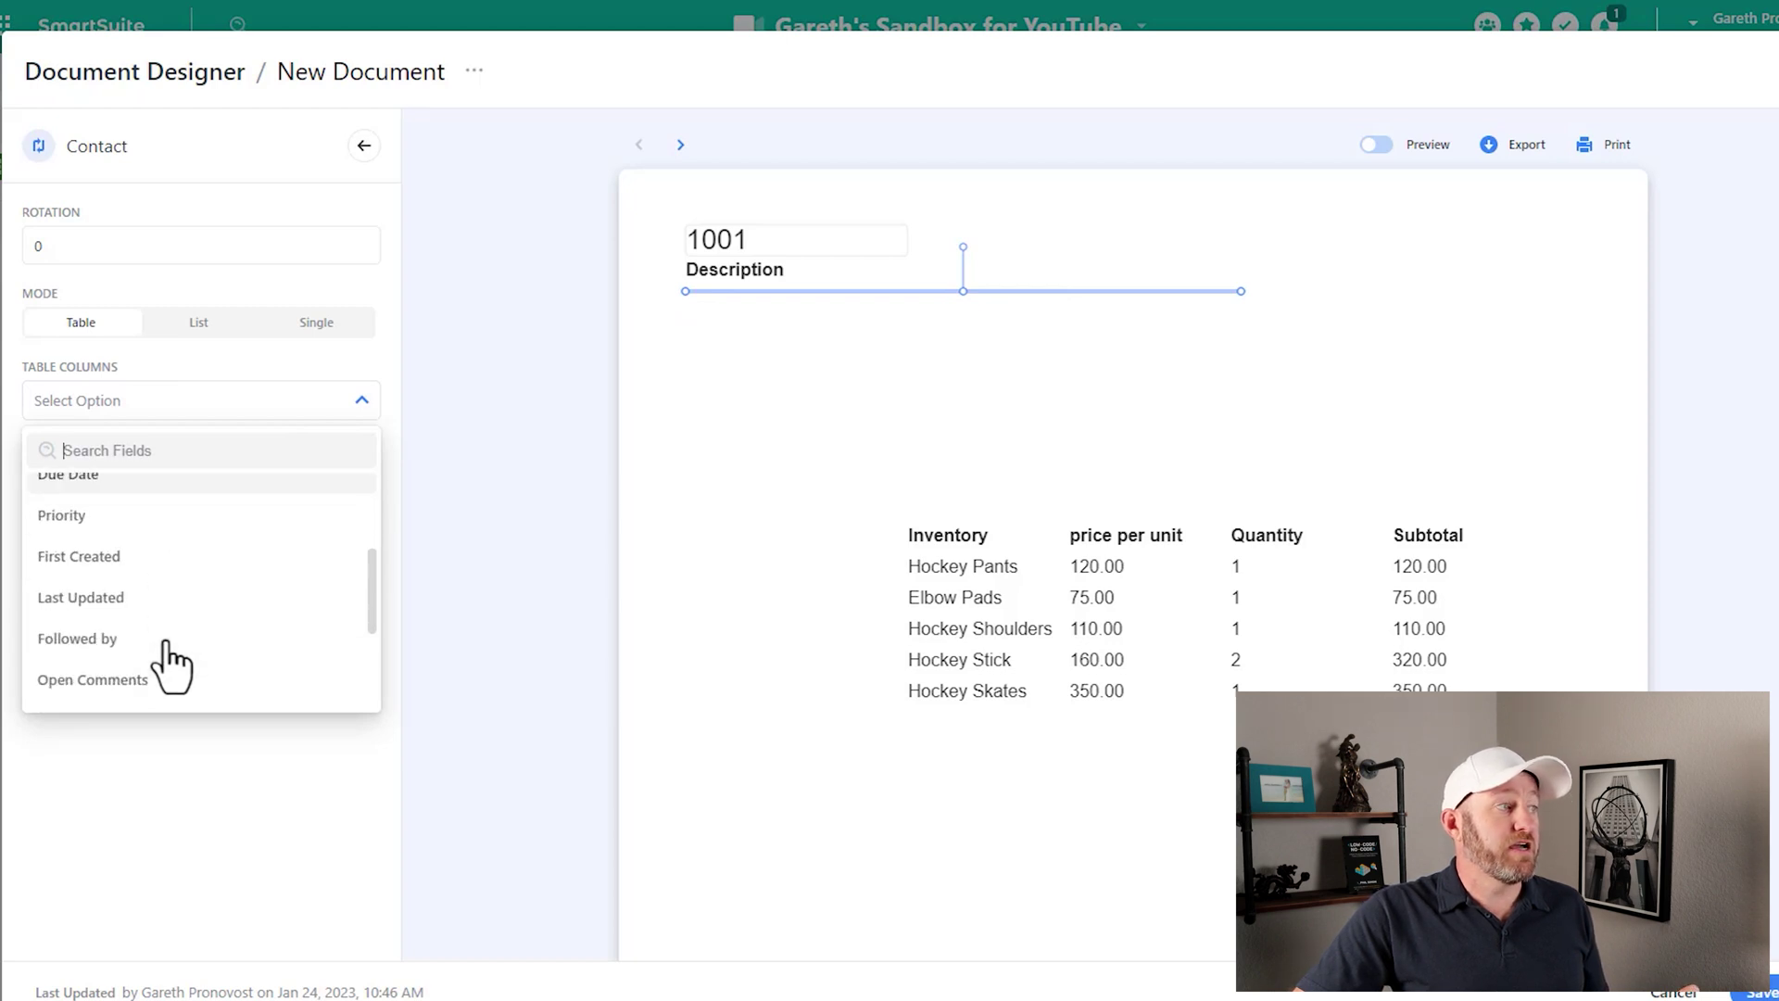
pyautogui.click(129, 565)
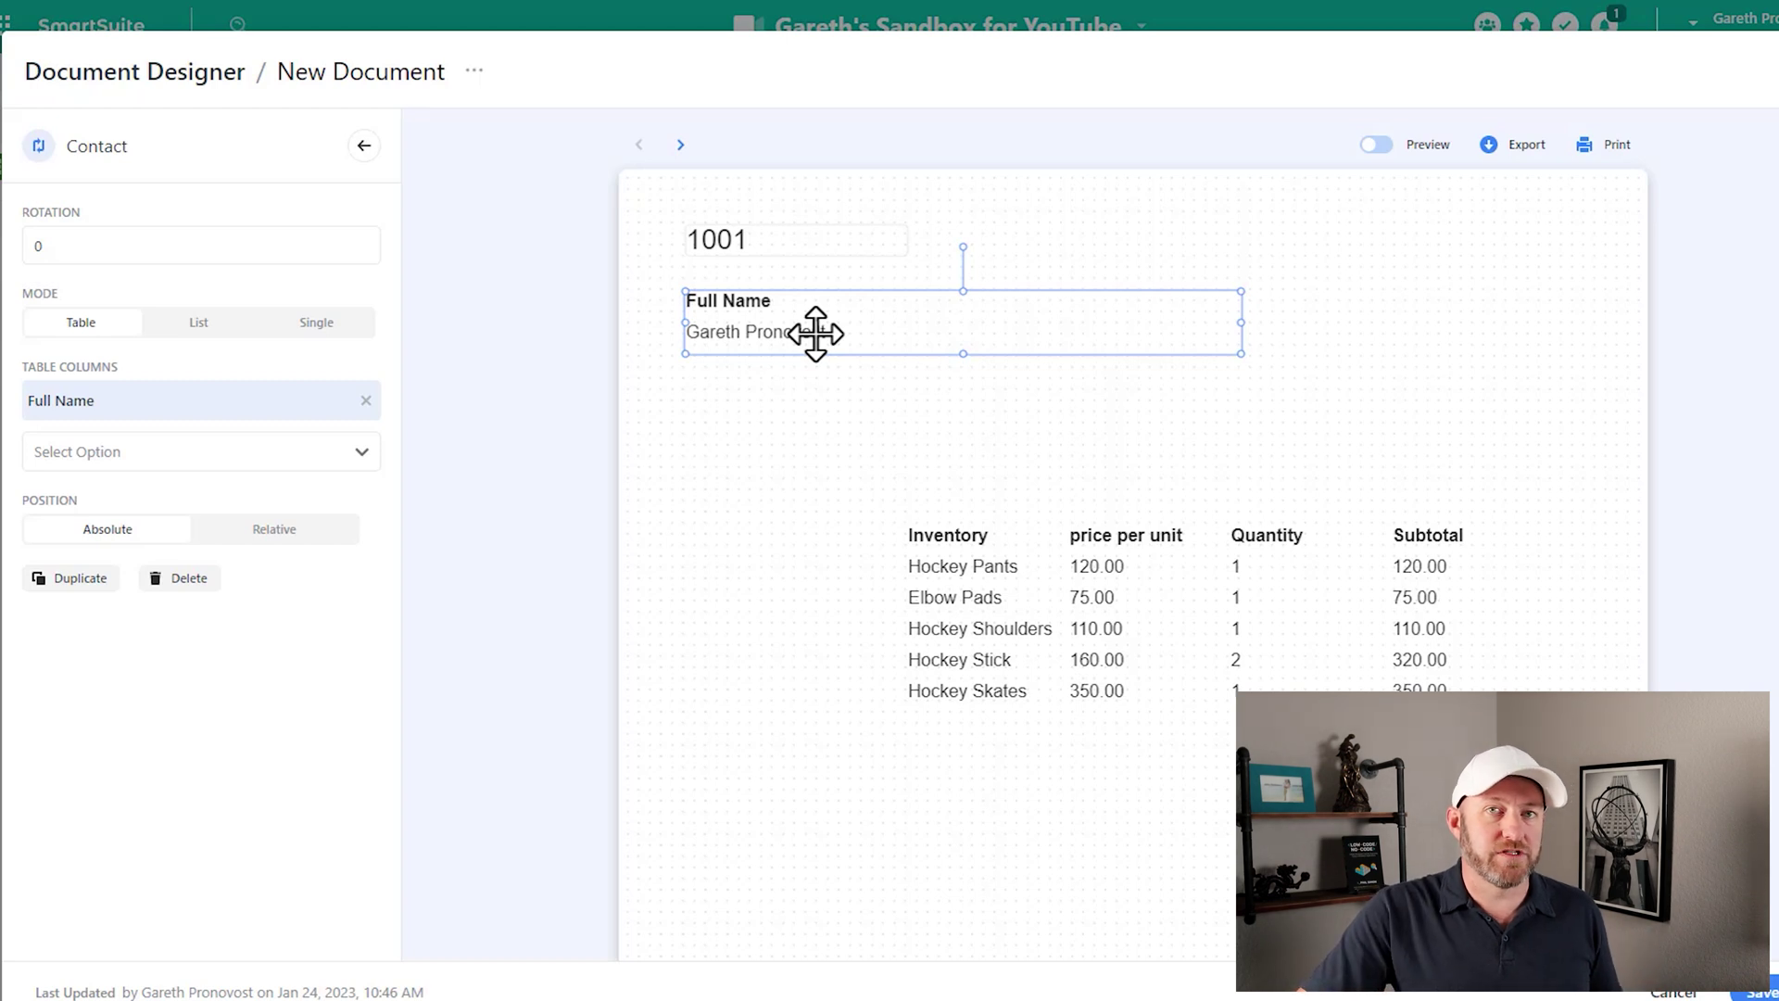
pyautogui.click(1549, 474)
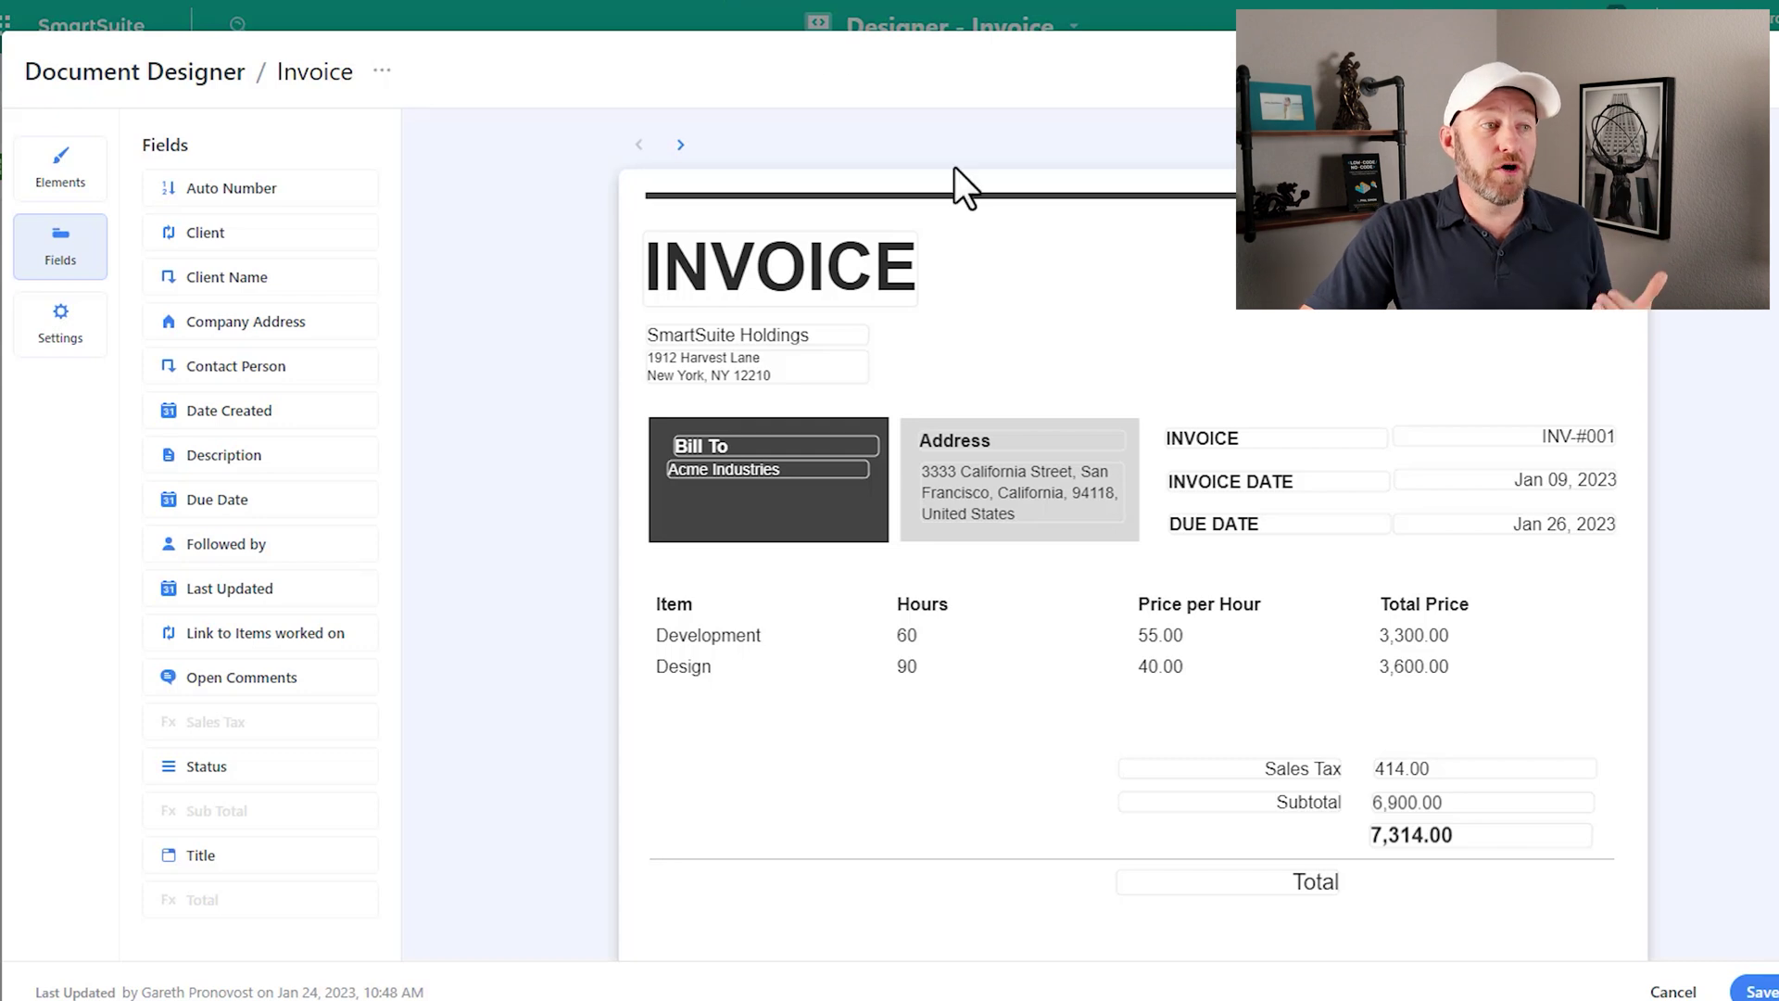
# Switch the document between invoice records 1001 and 1002 to check how the layout fills for each
pyautogui.click(1423, 769)
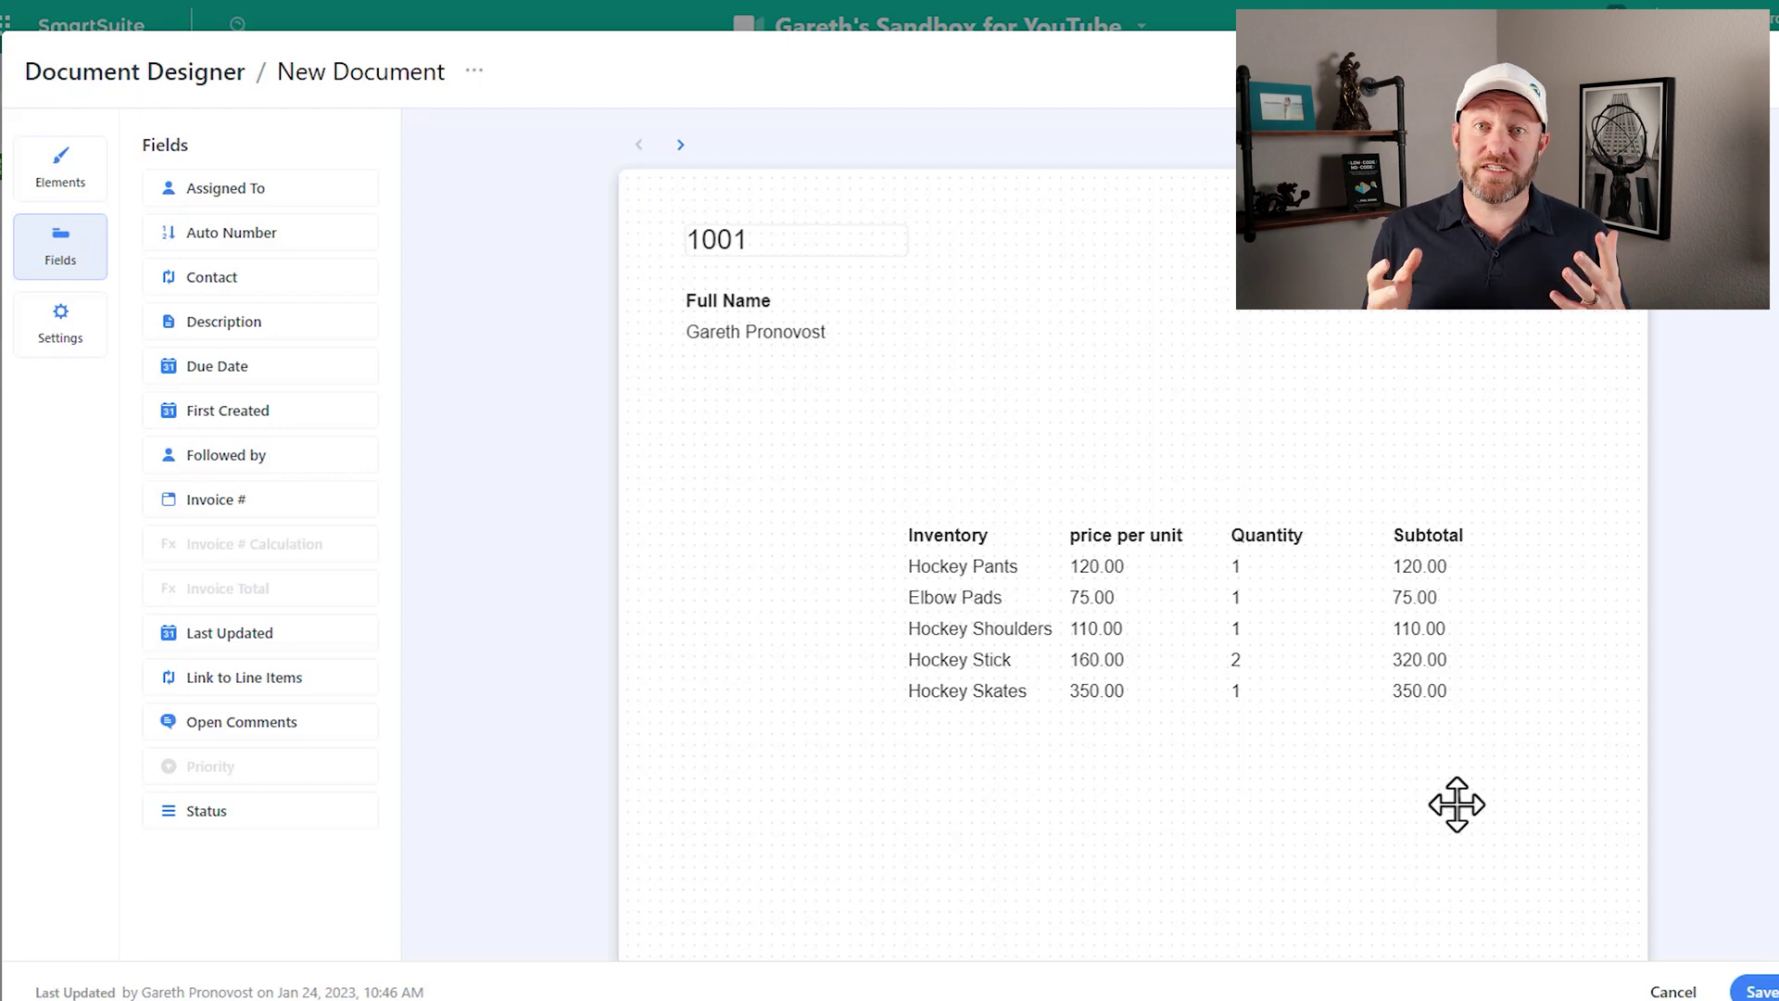
pyautogui.click(679, 149)
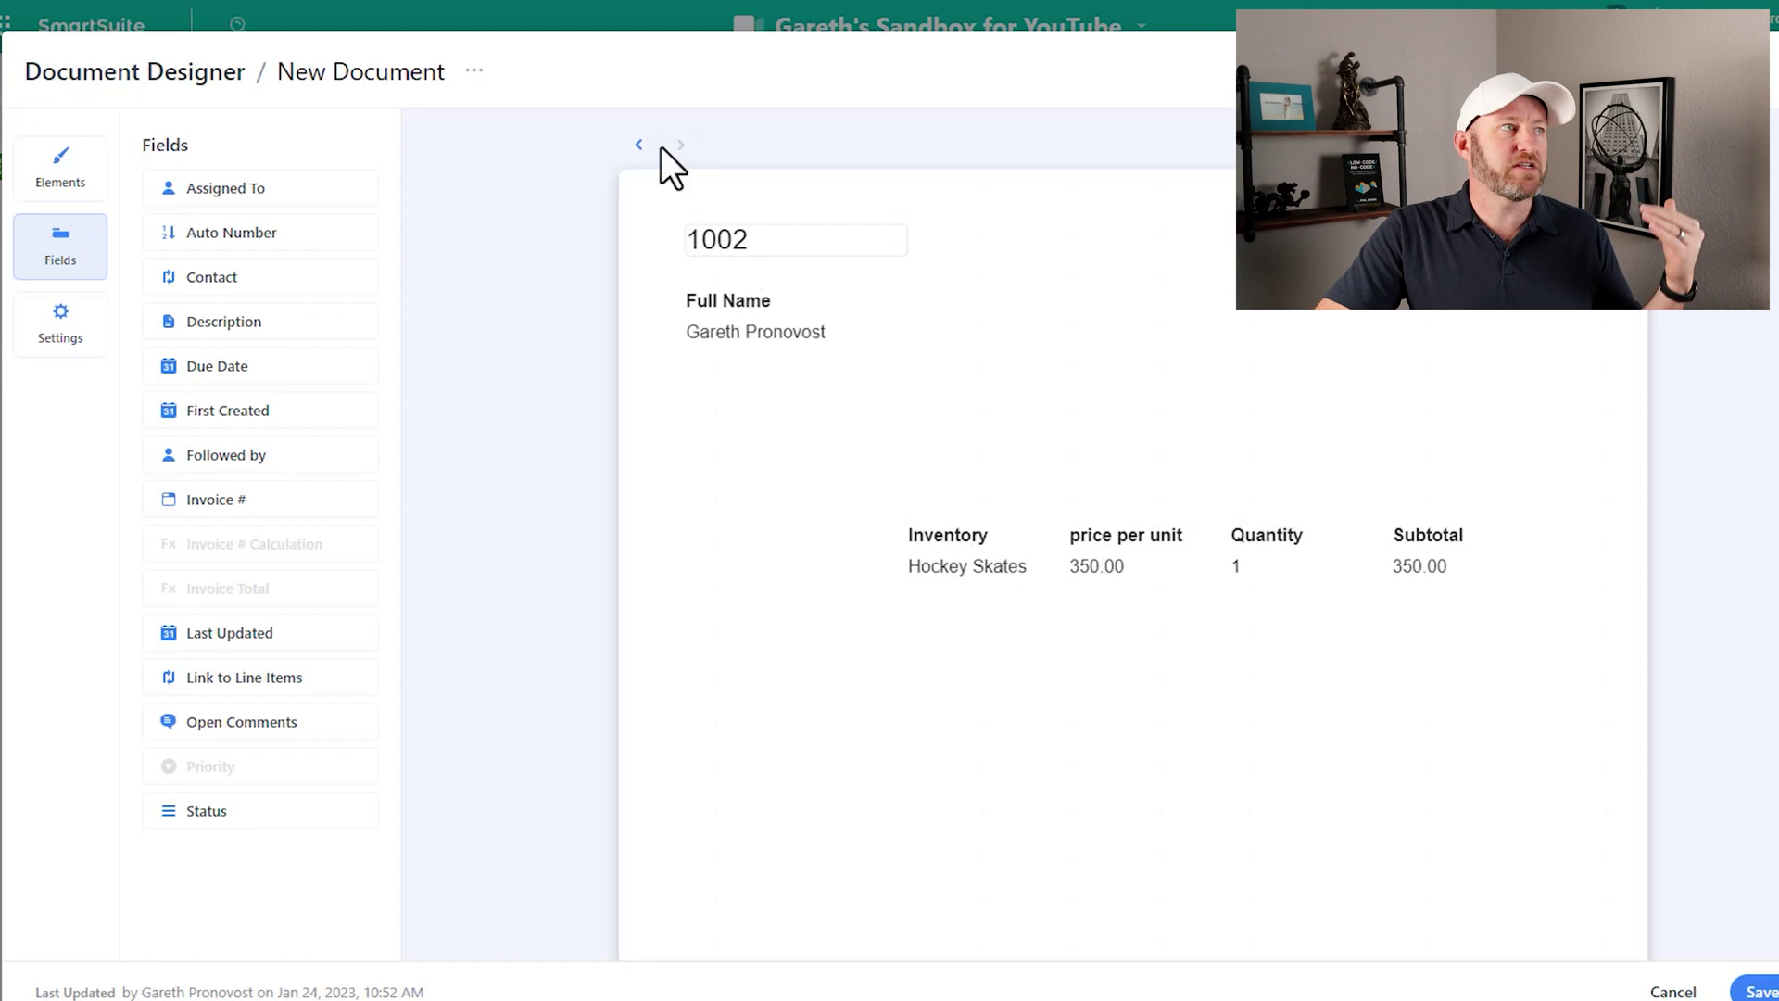
pyautogui.click(639, 147)
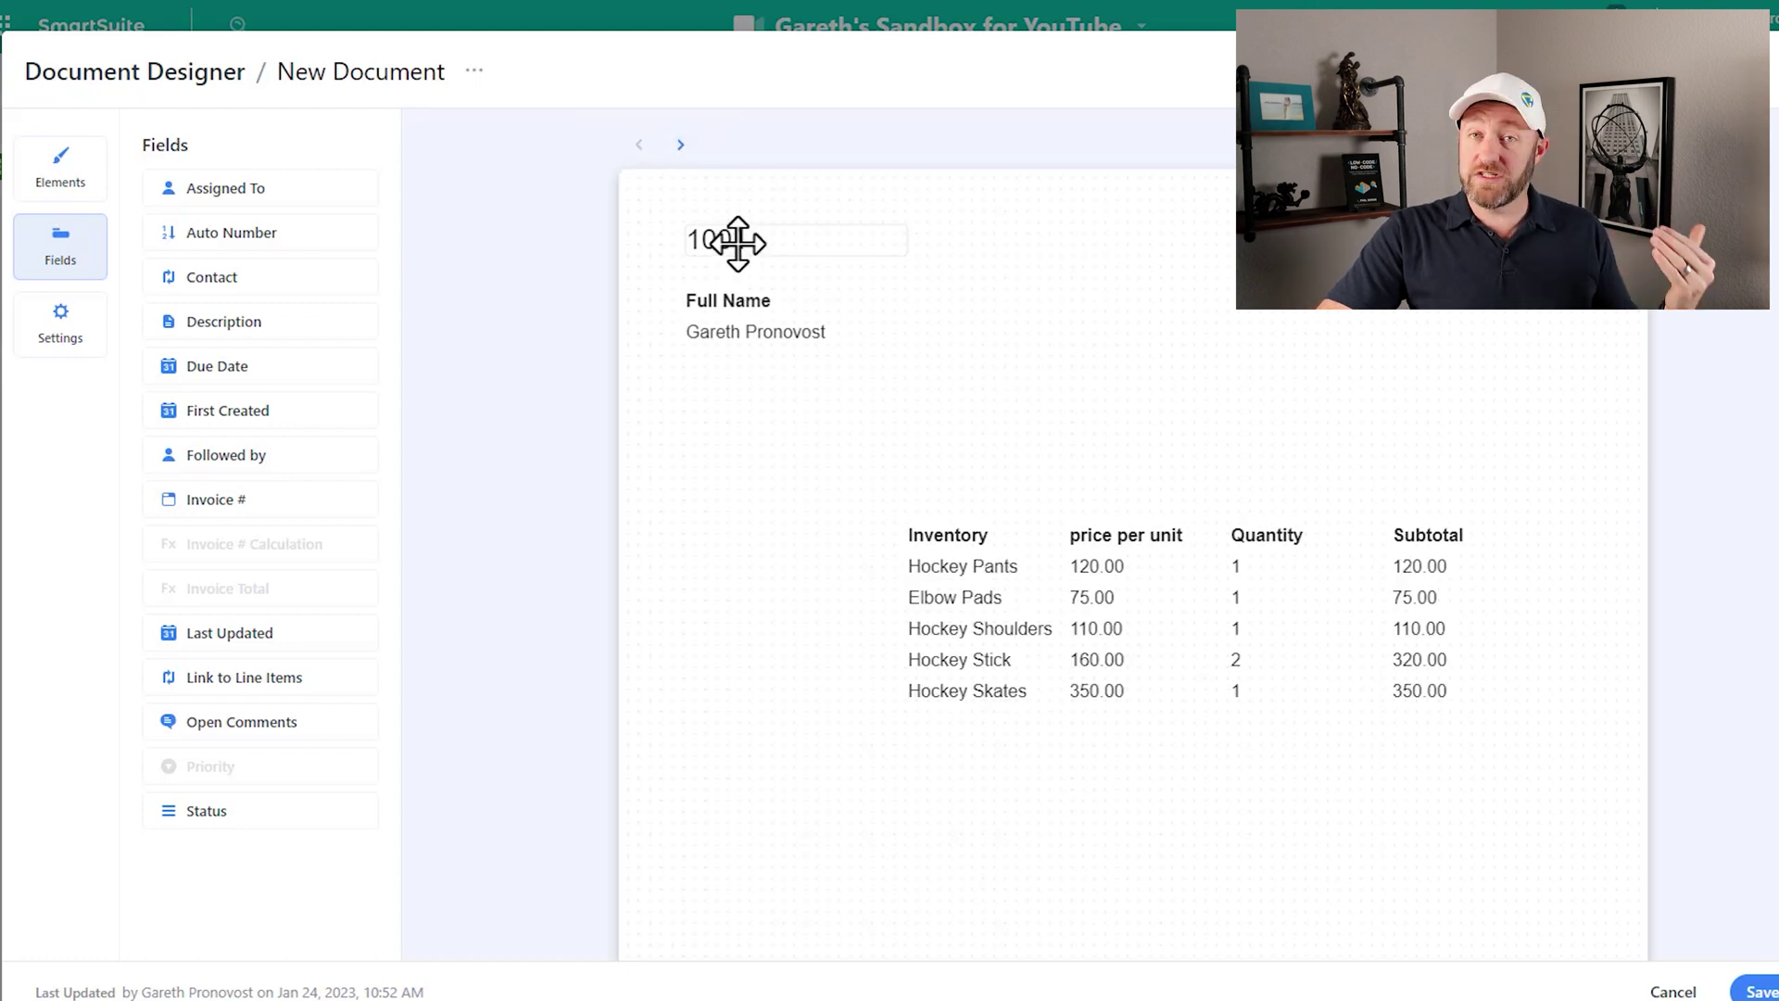
pyautogui.click(680, 146)
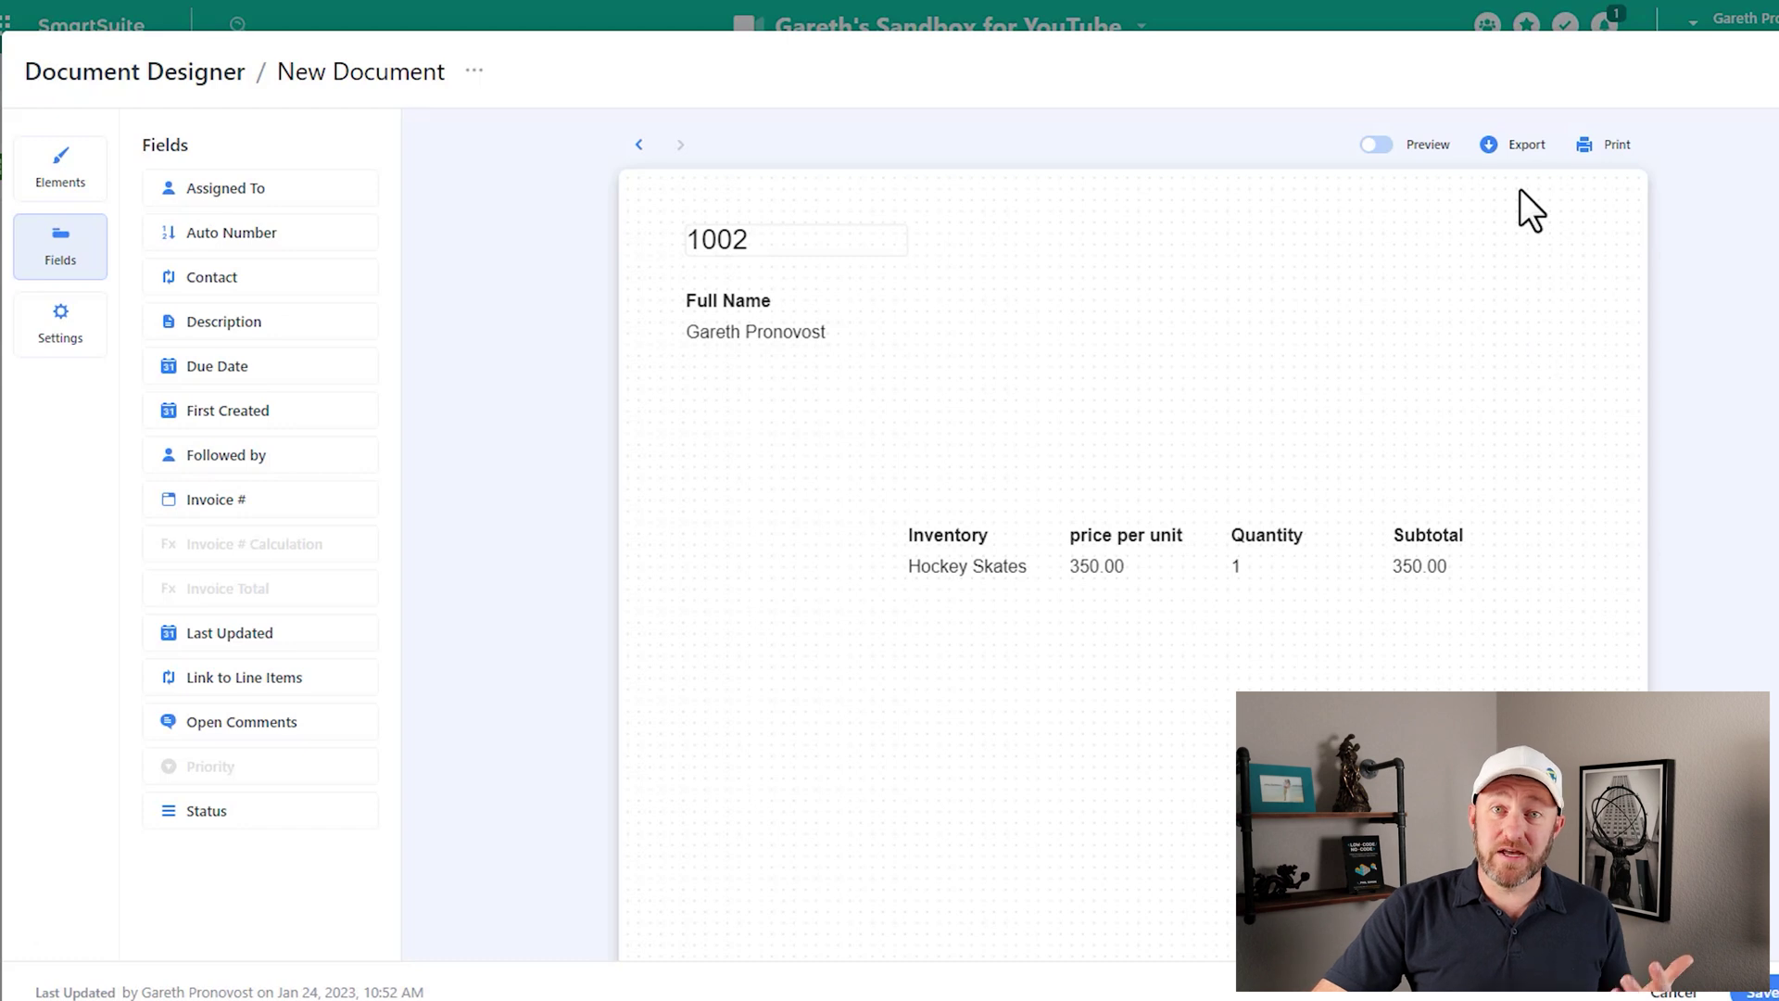
# Open the print dialog for invoice 1002, choose the HP OfficeJet 6950 as the destination, and close the dialog
pyautogui.click(1515, 175)
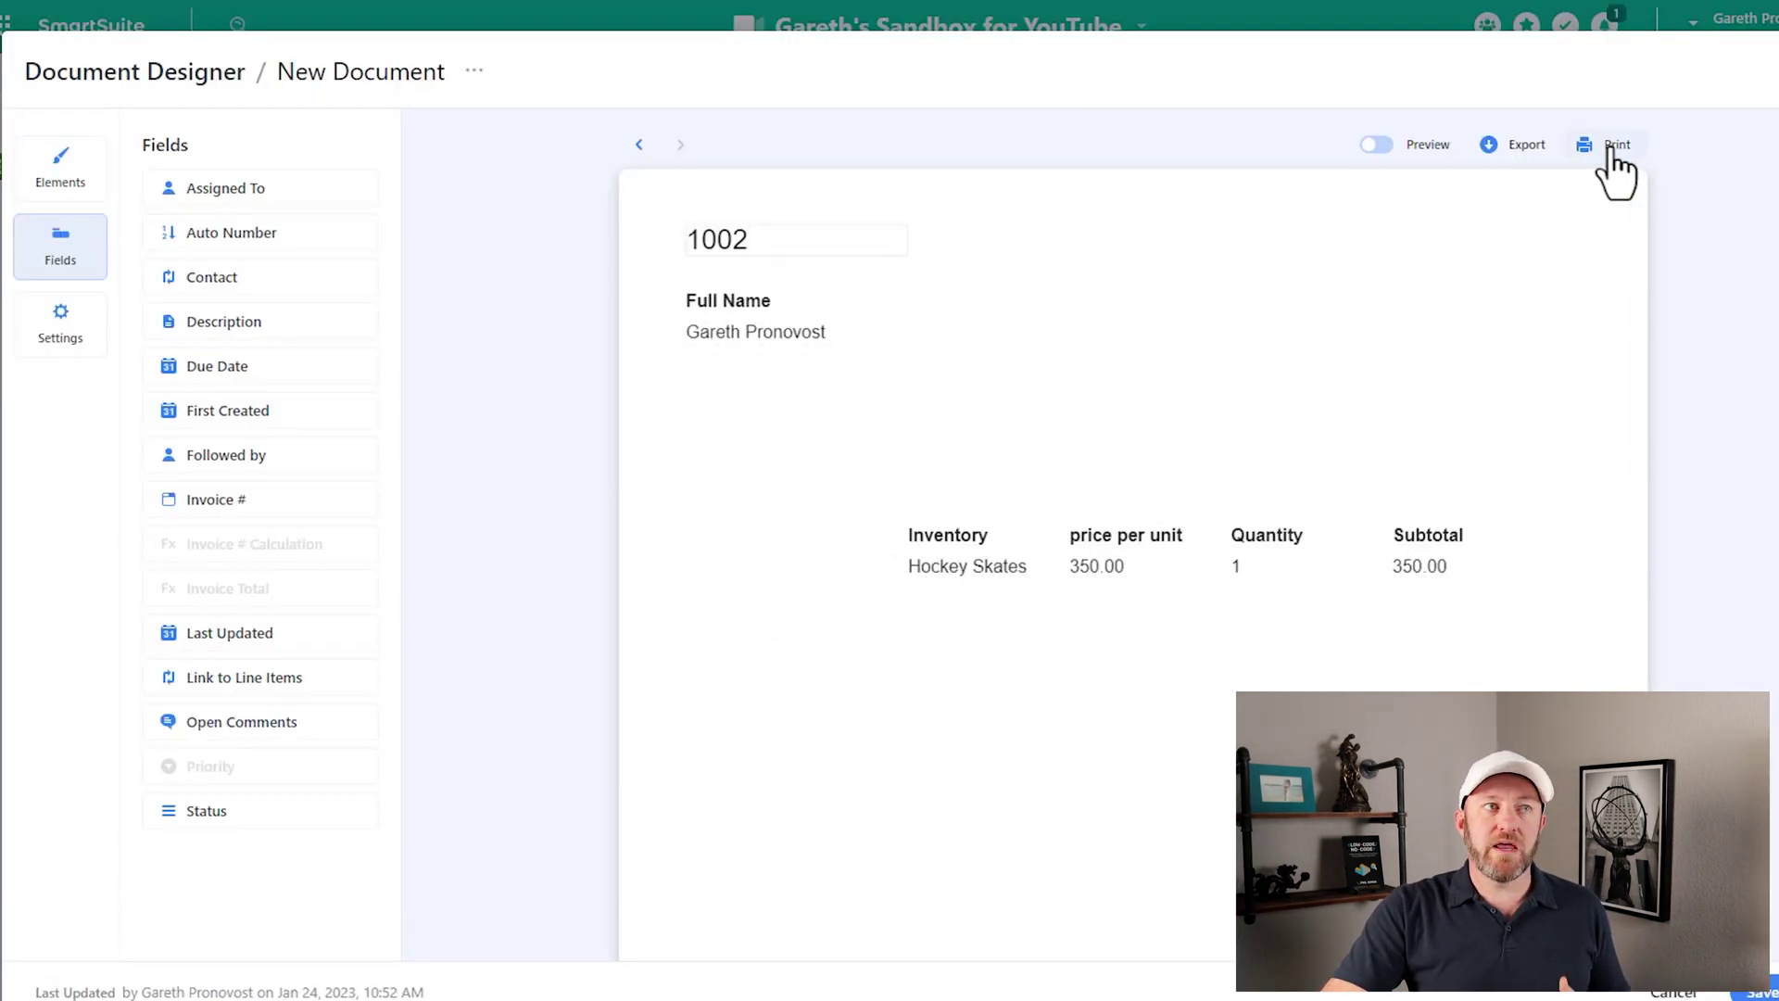
pyautogui.click(1609, 150)
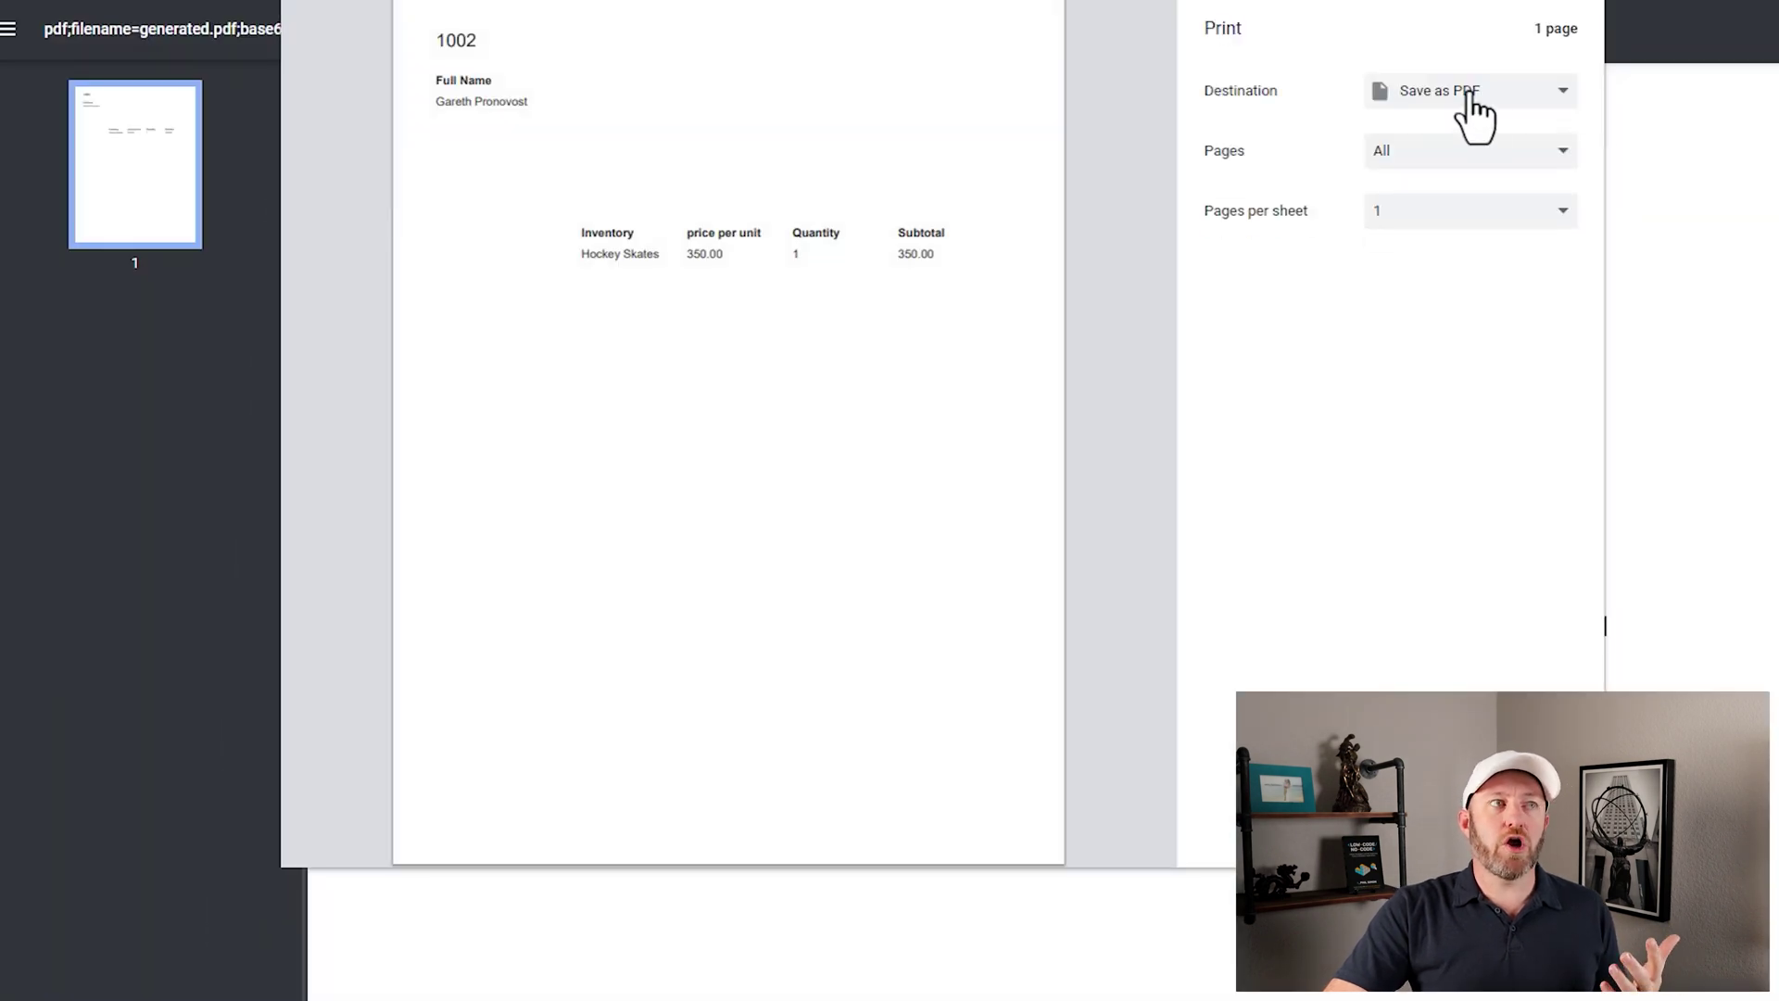
pyautogui.click(1471, 97)
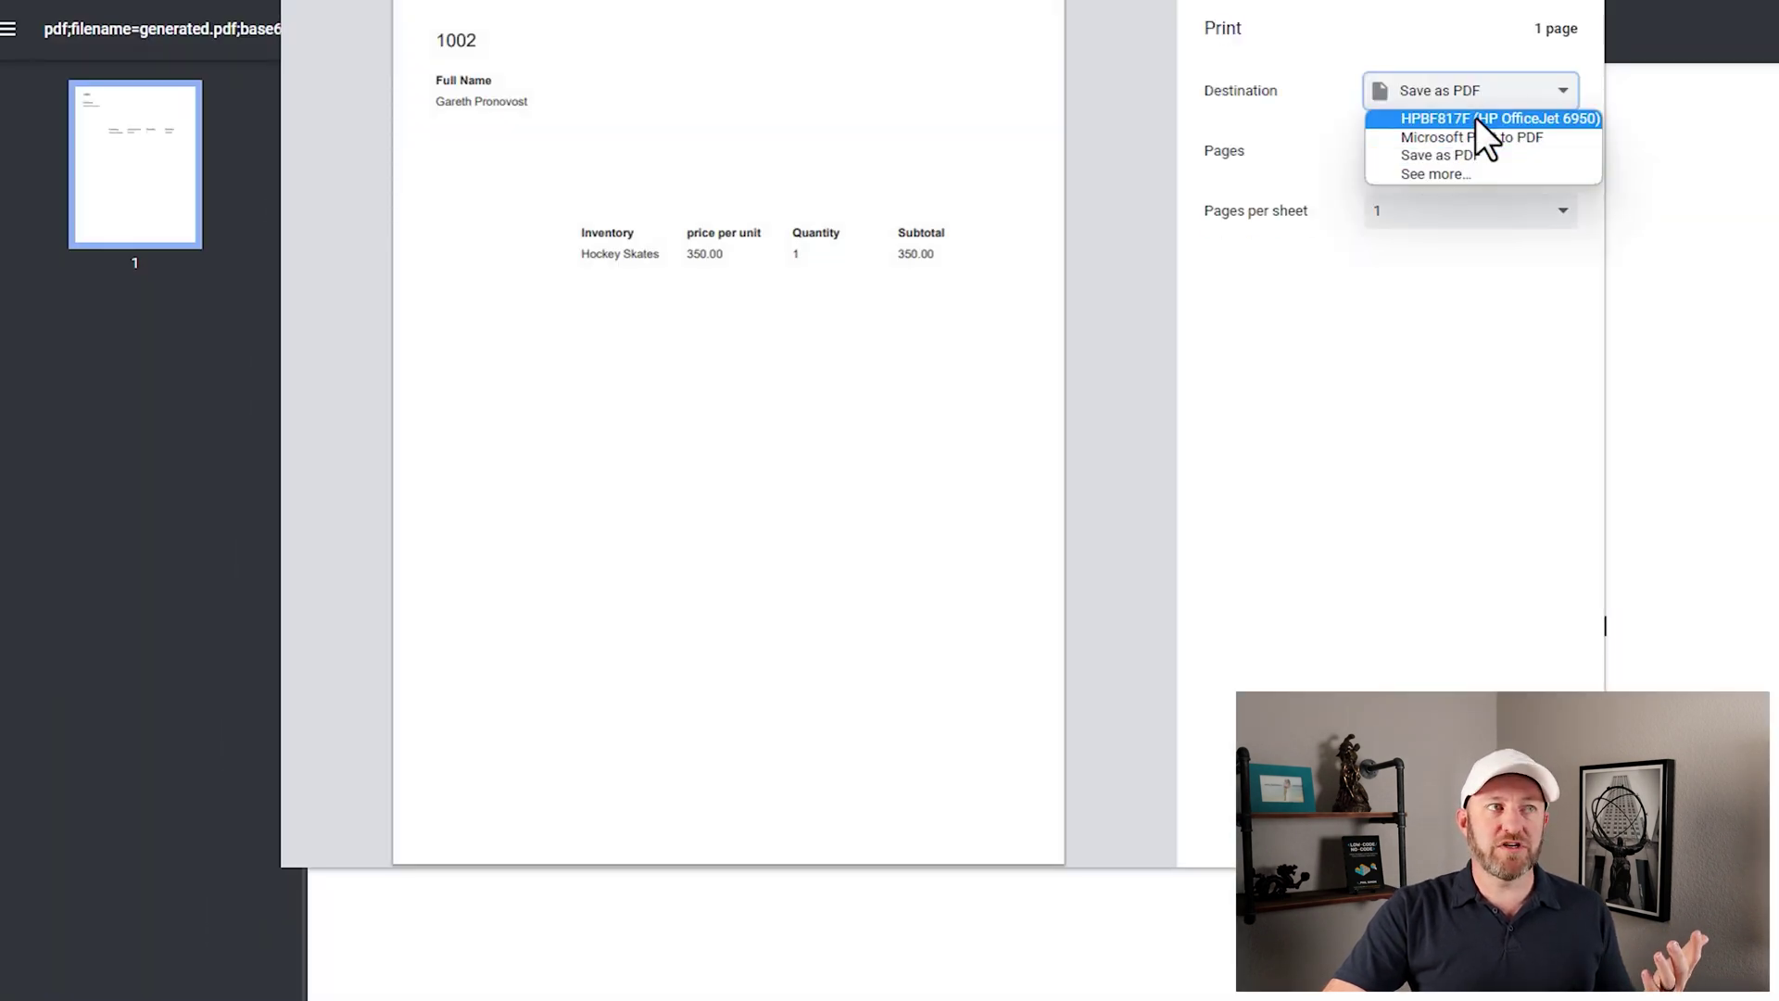
pyautogui.click(1475, 117)
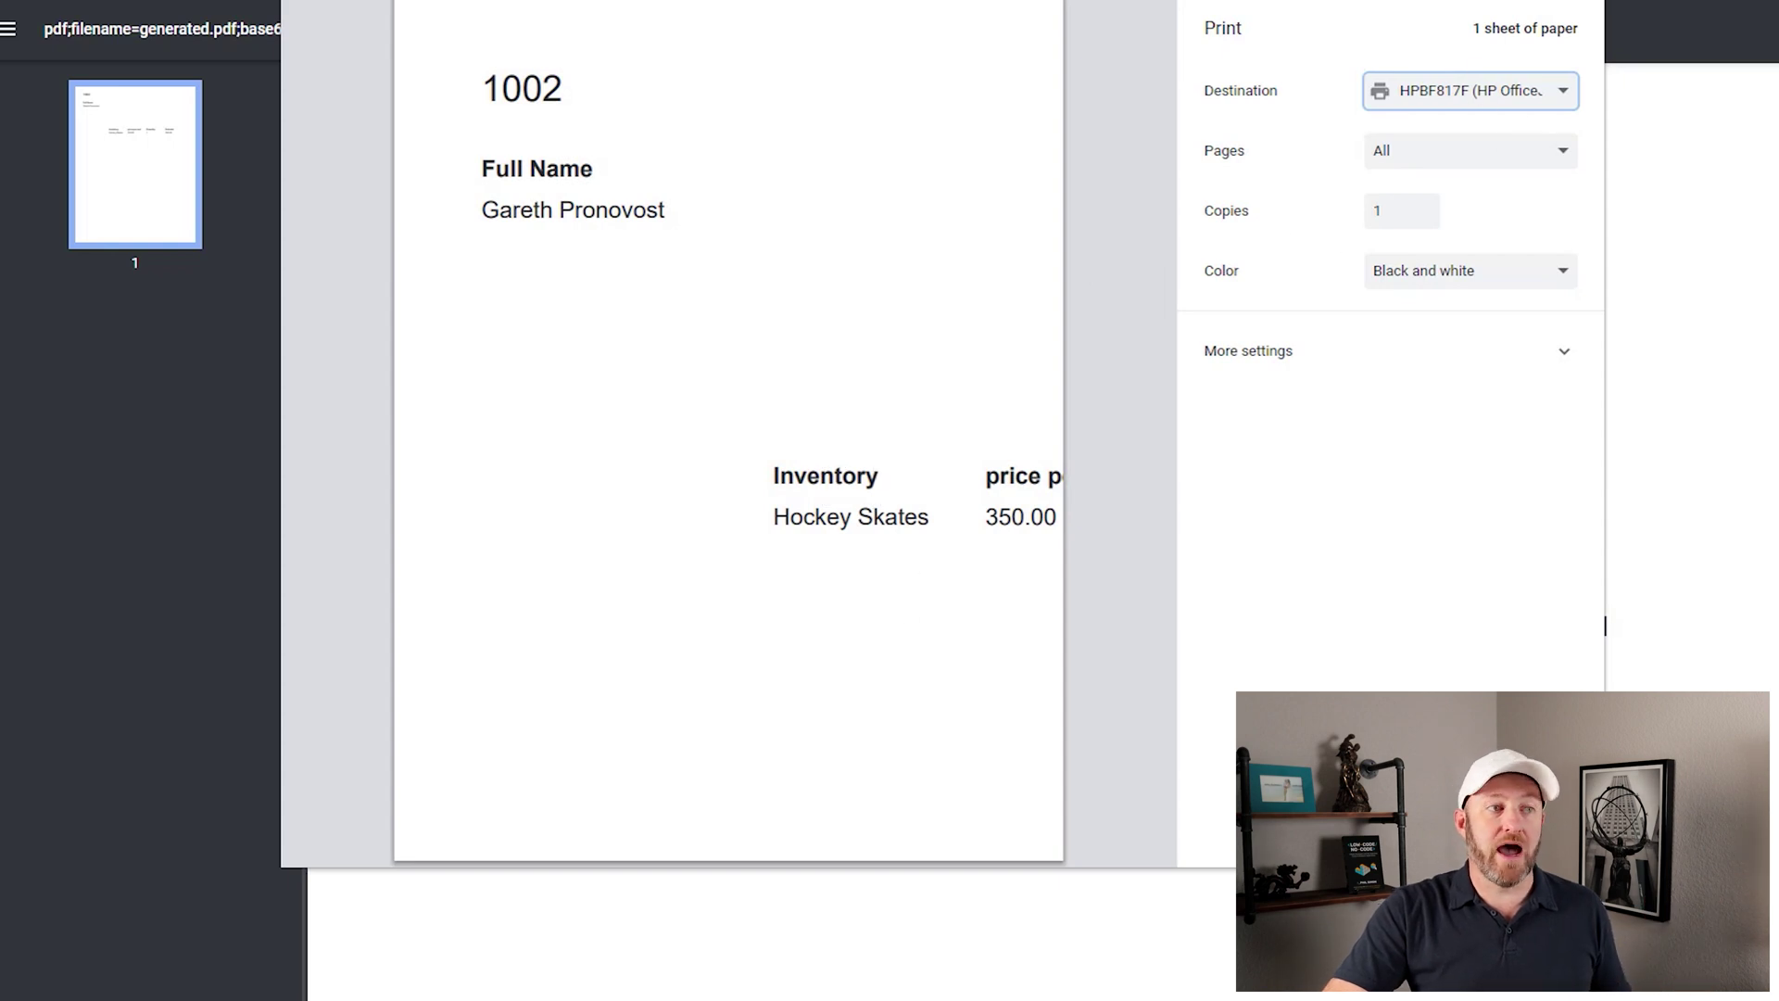
pyautogui.click(1543, 827)
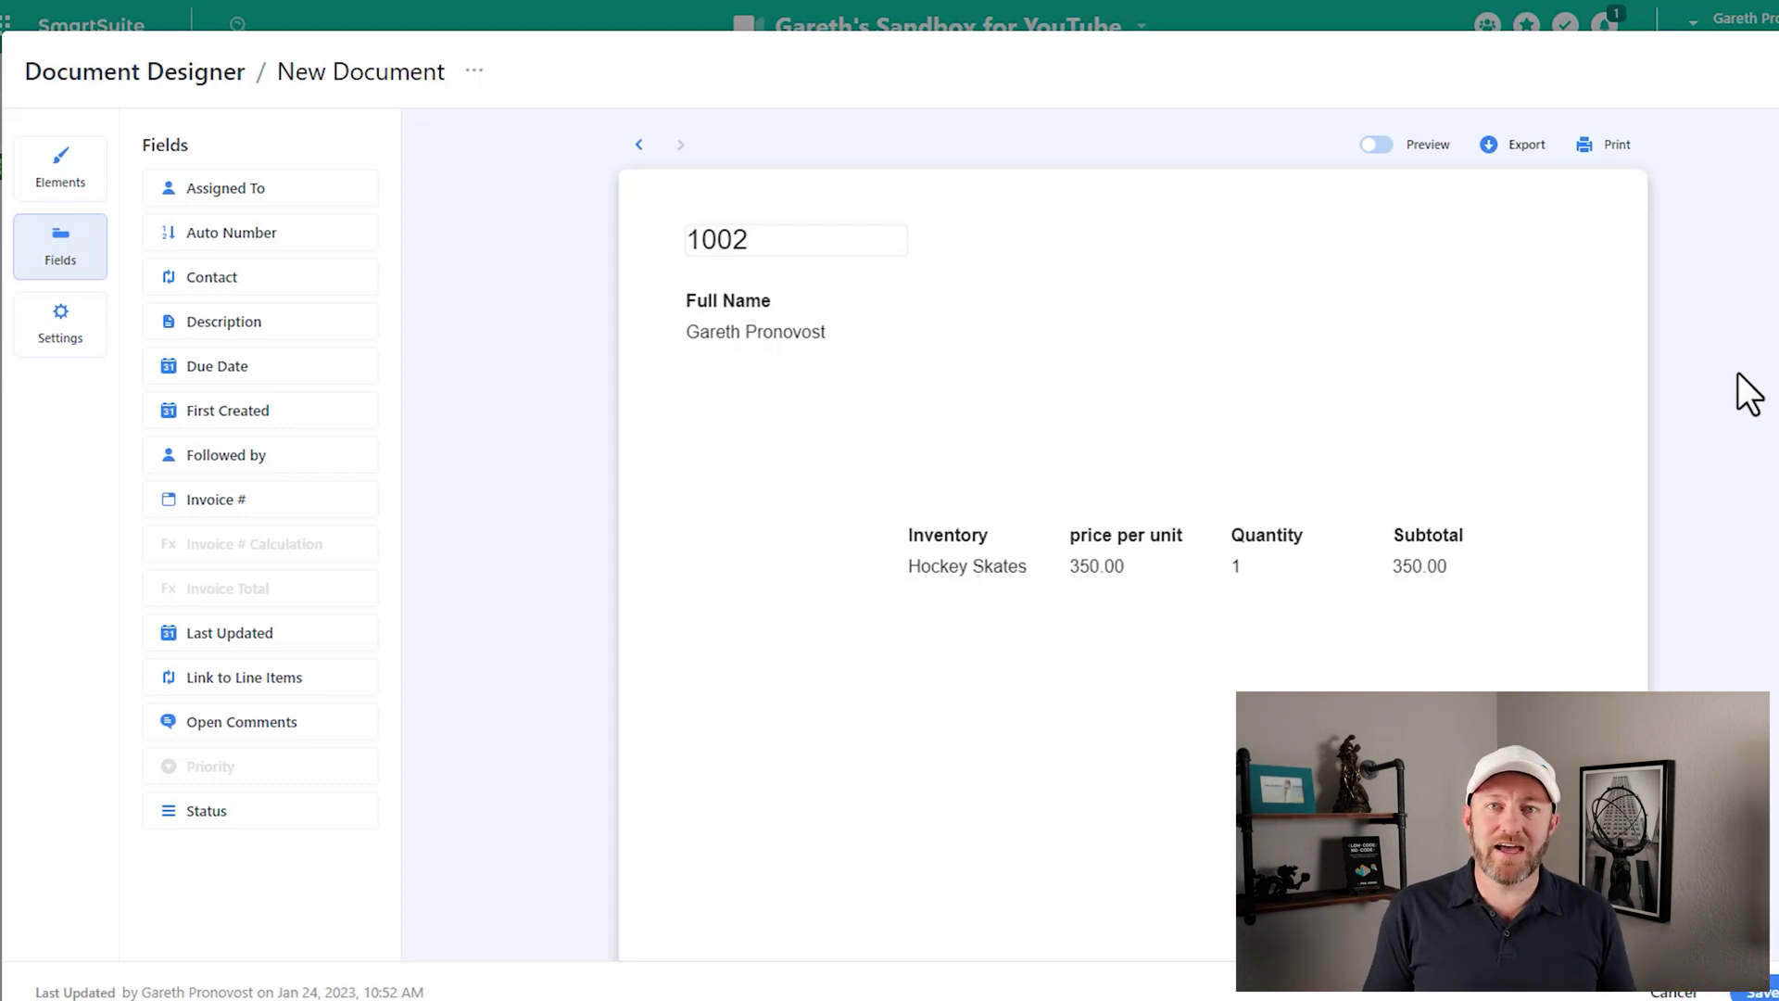
# Exit the document designer without saving and return to the Invoice table's grid view
pyautogui.click(1312, 23)
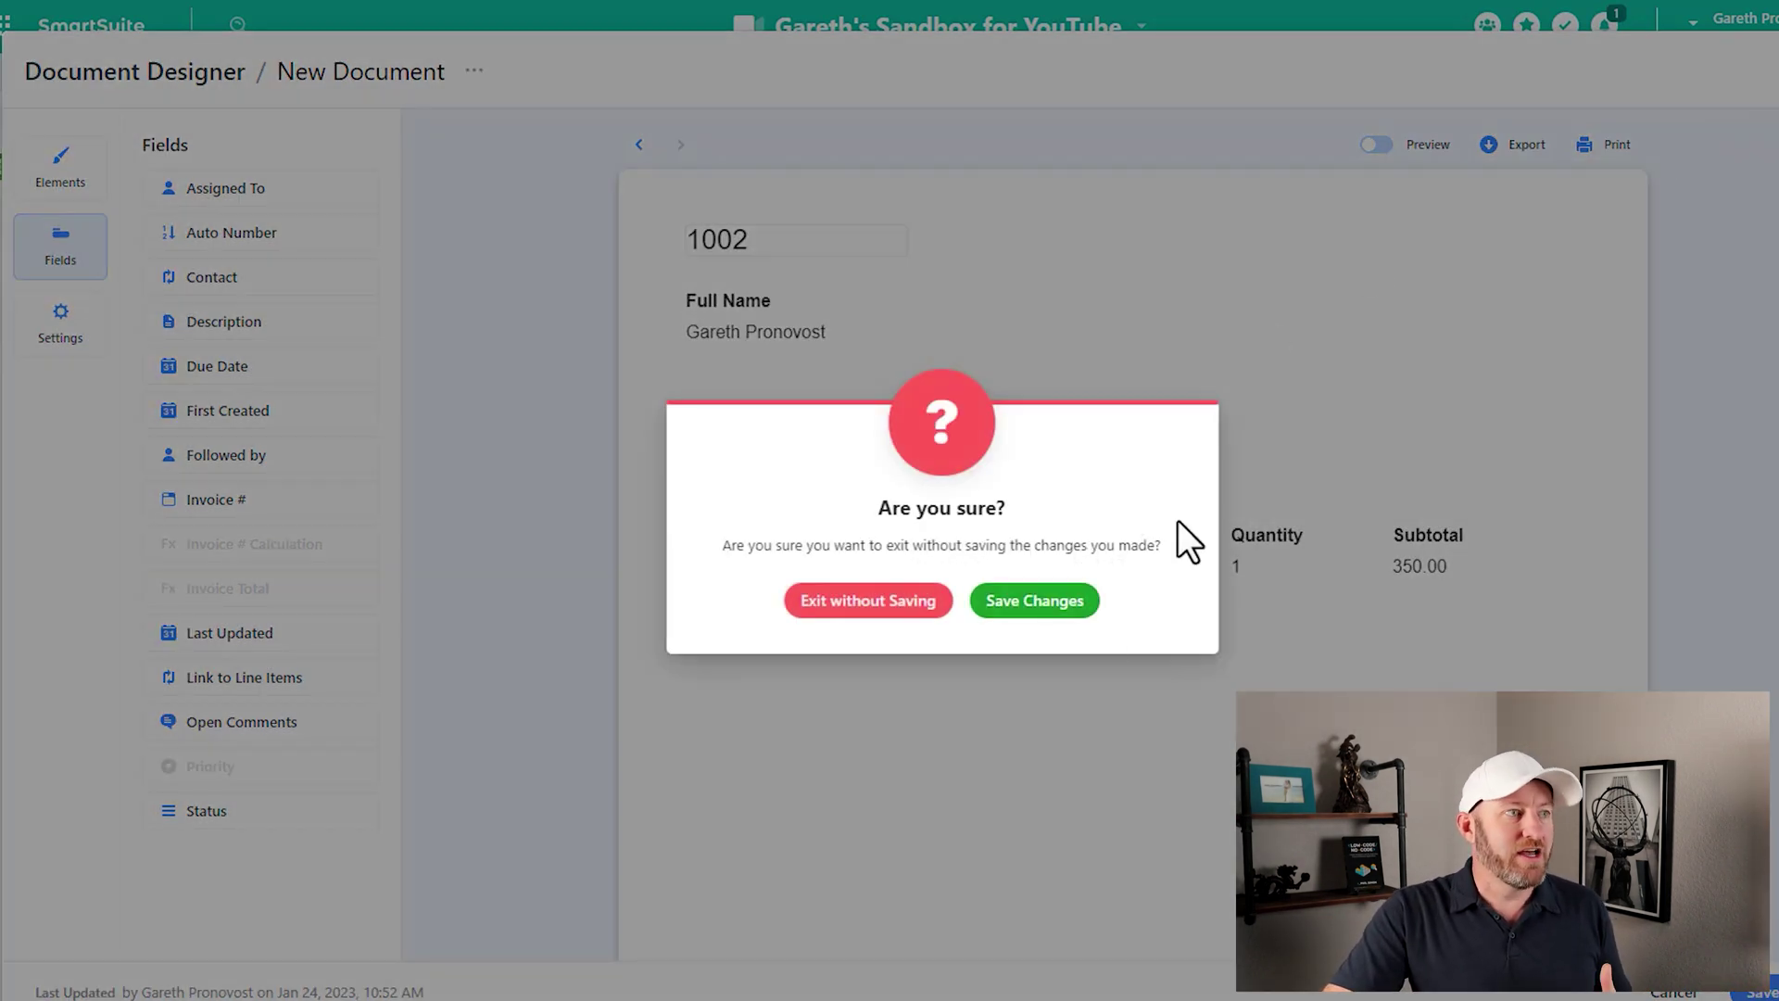
pyautogui.click(885, 607)
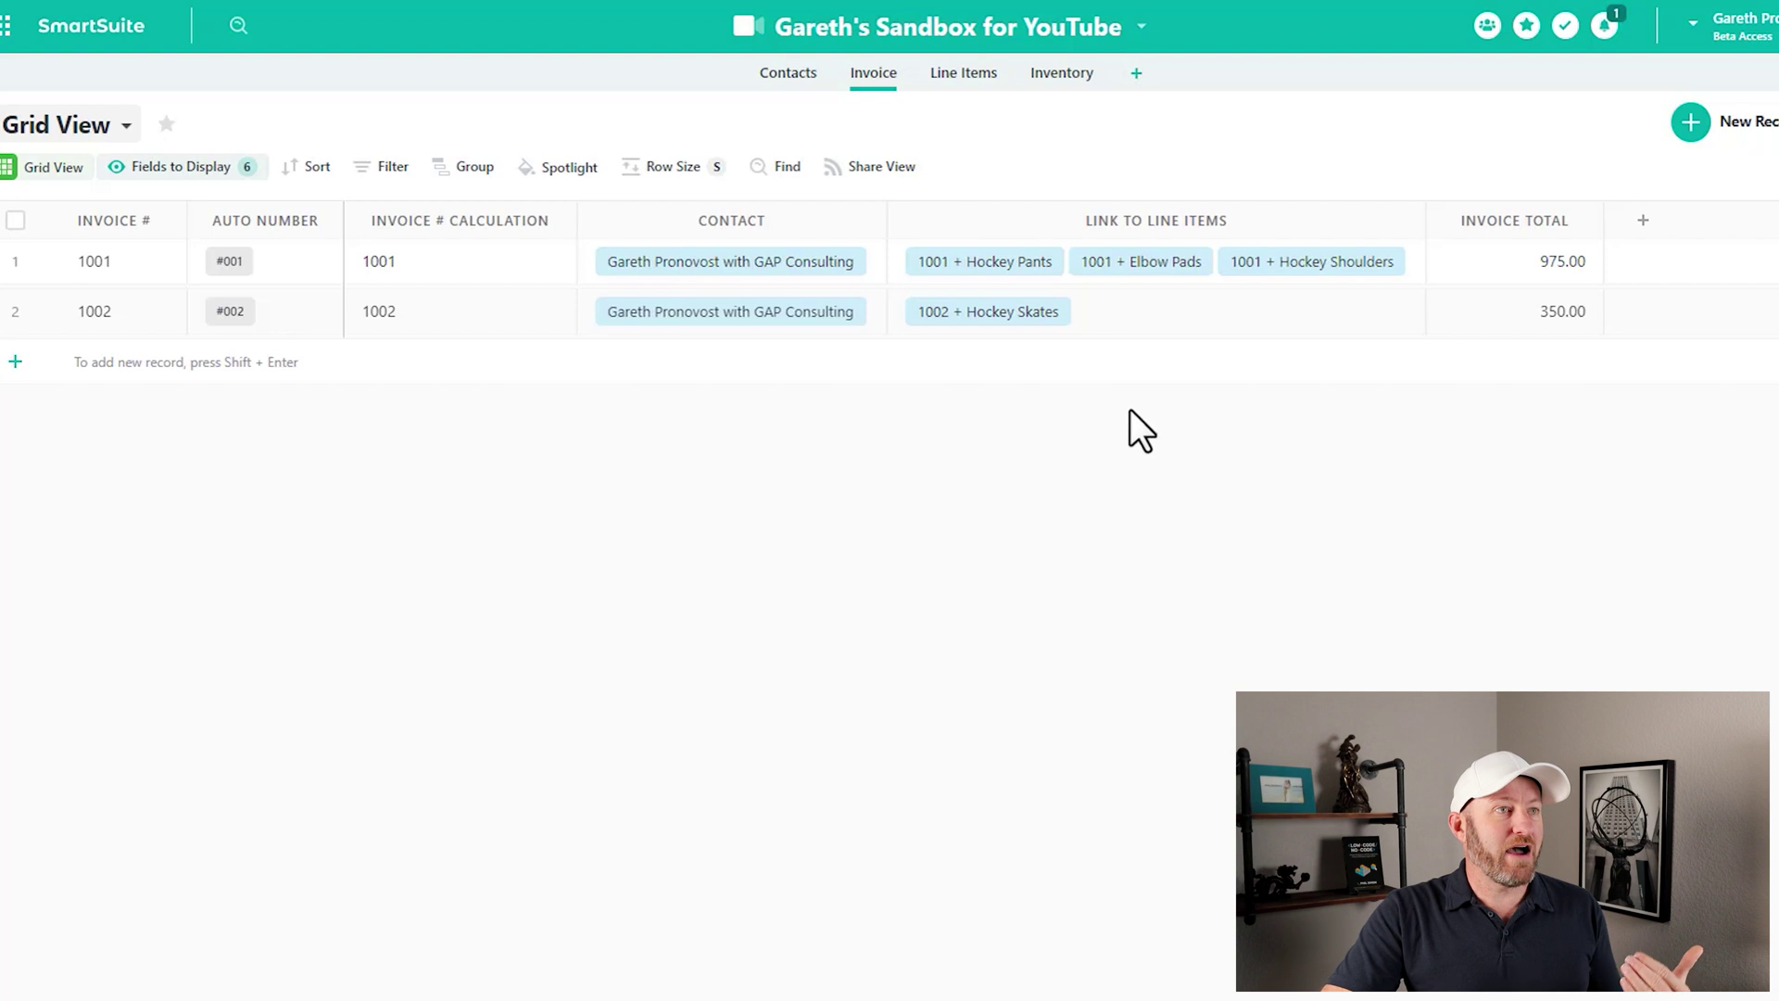
# Add a Files and Images field named Invoice to the Invoice table
pyautogui.click(1644, 221)
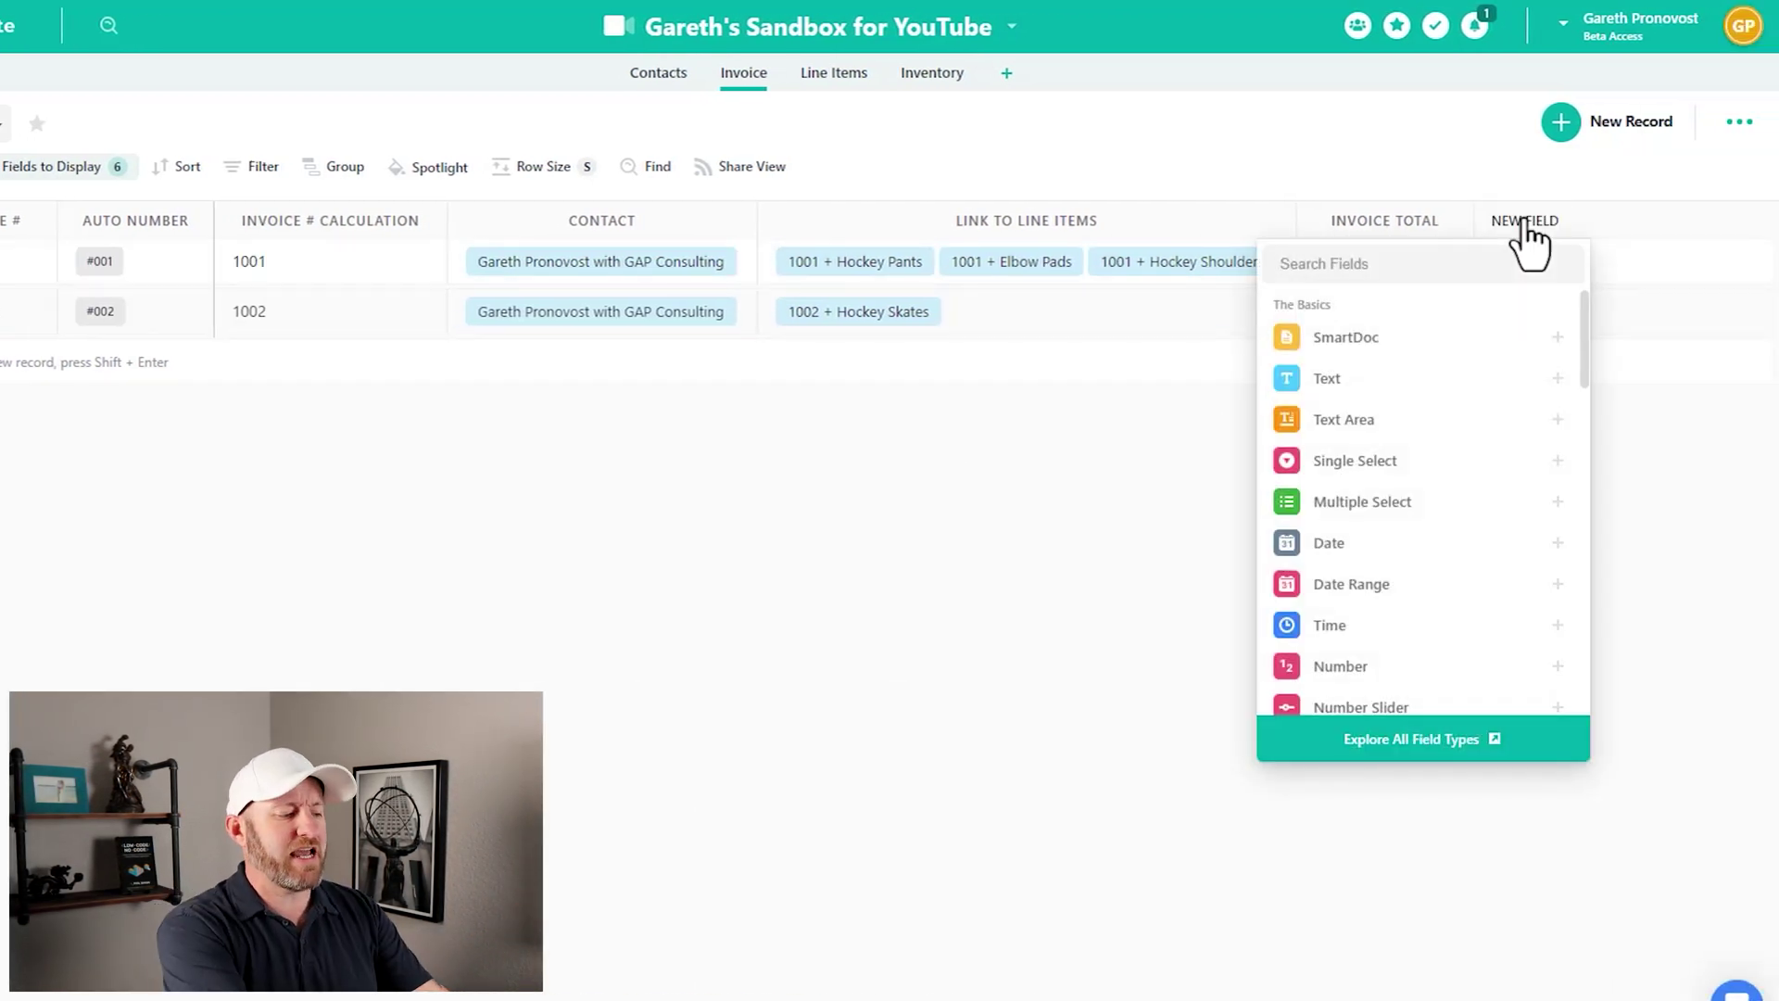
pyautogui.write('Atta')
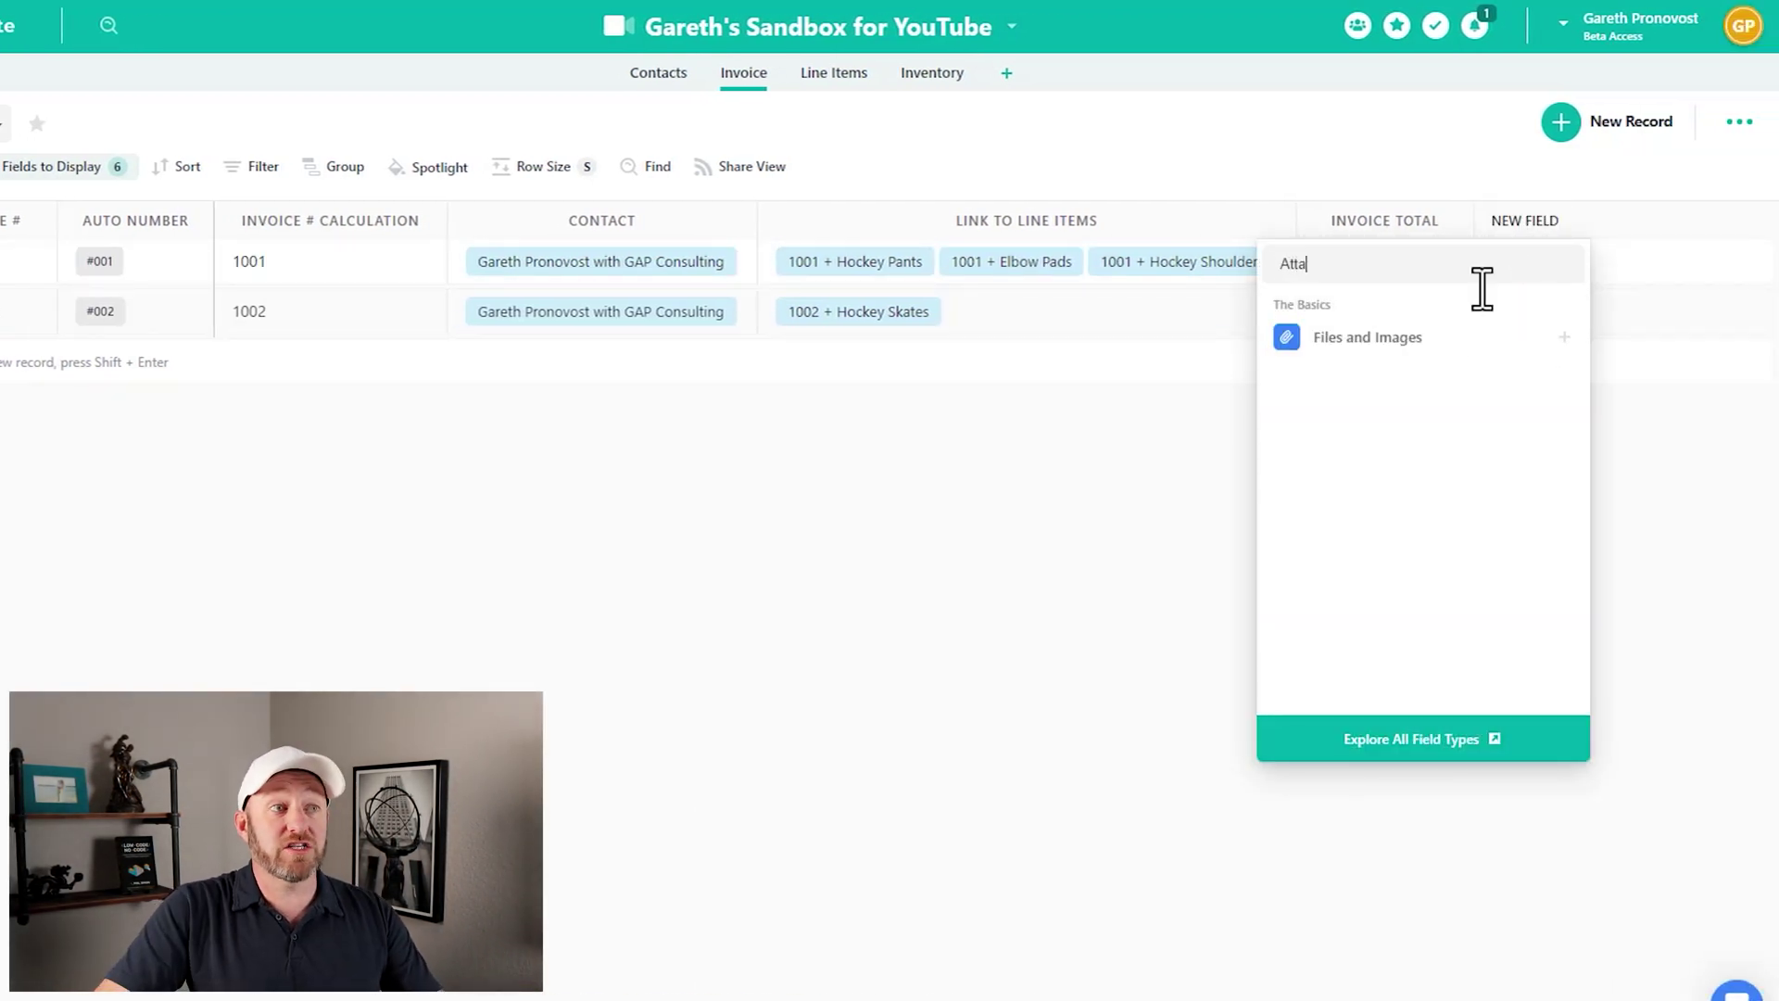
pyautogui.click(1421, 348)
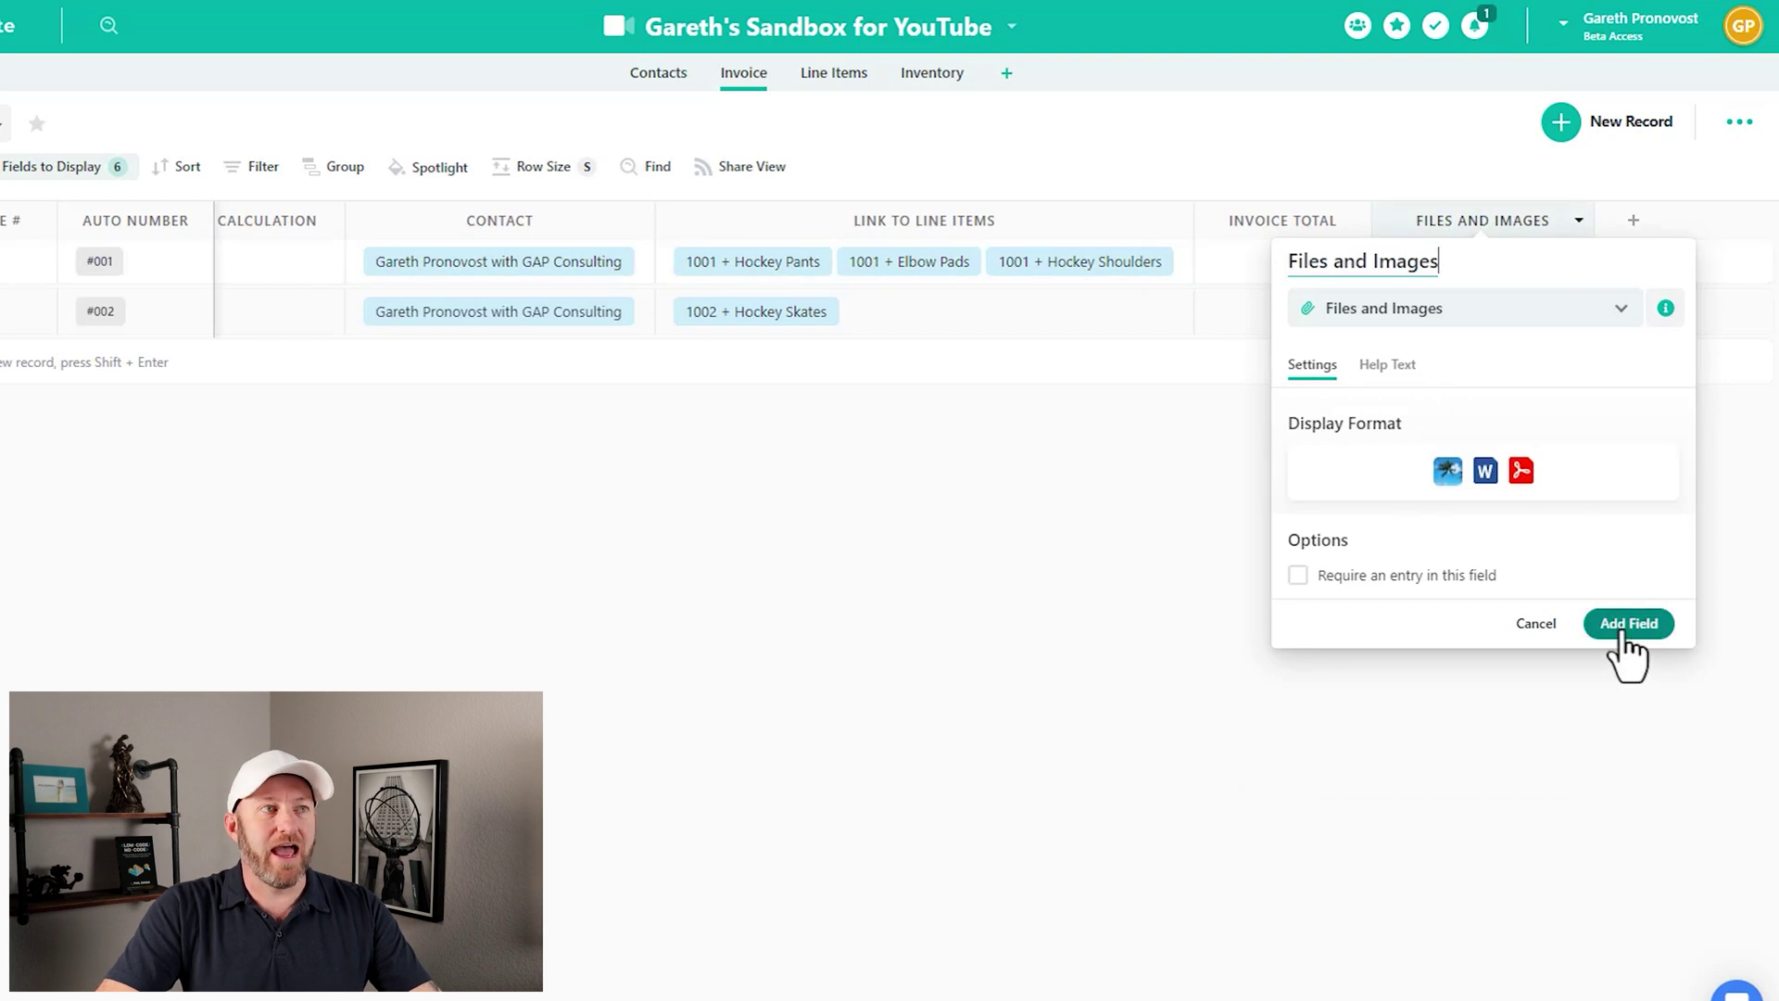
pyautogui.hotkey('ctrl', 'a')
pyautogui.write('Invoice')
pyautogui.press('Return')
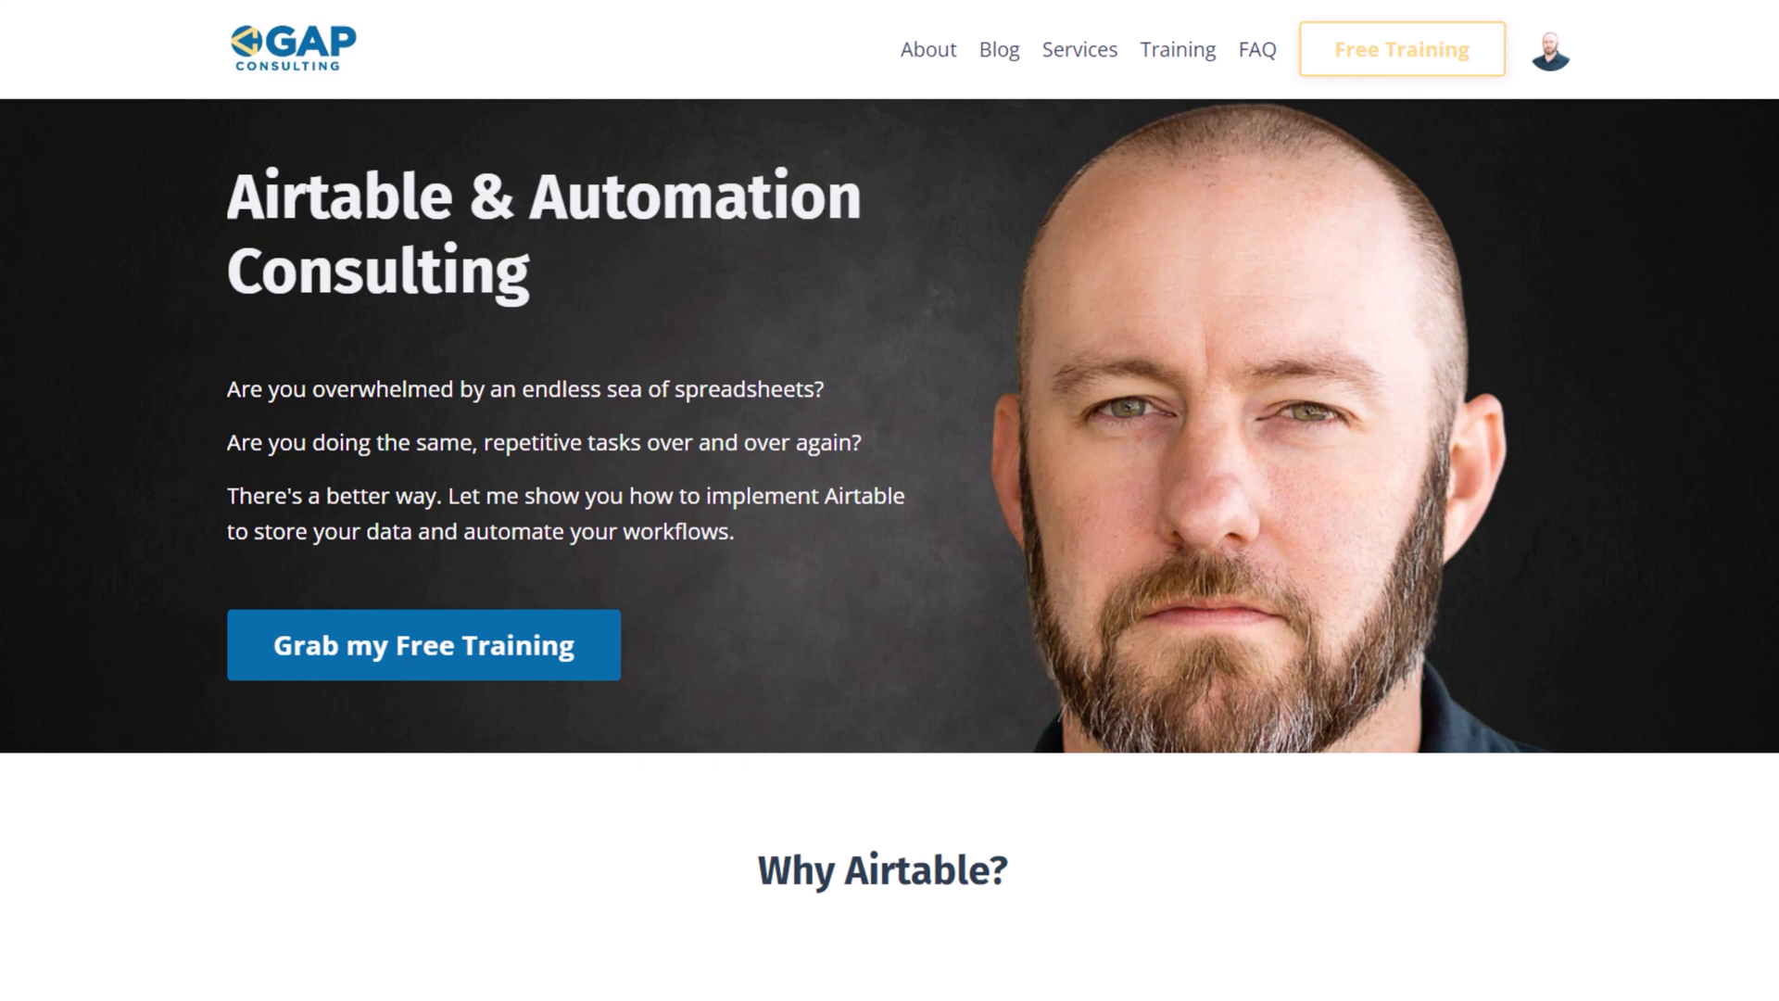
# On the GAP Consulting website, view the free automation training form and look through the Airtable consulting options
pyautogui.click(509, 661)
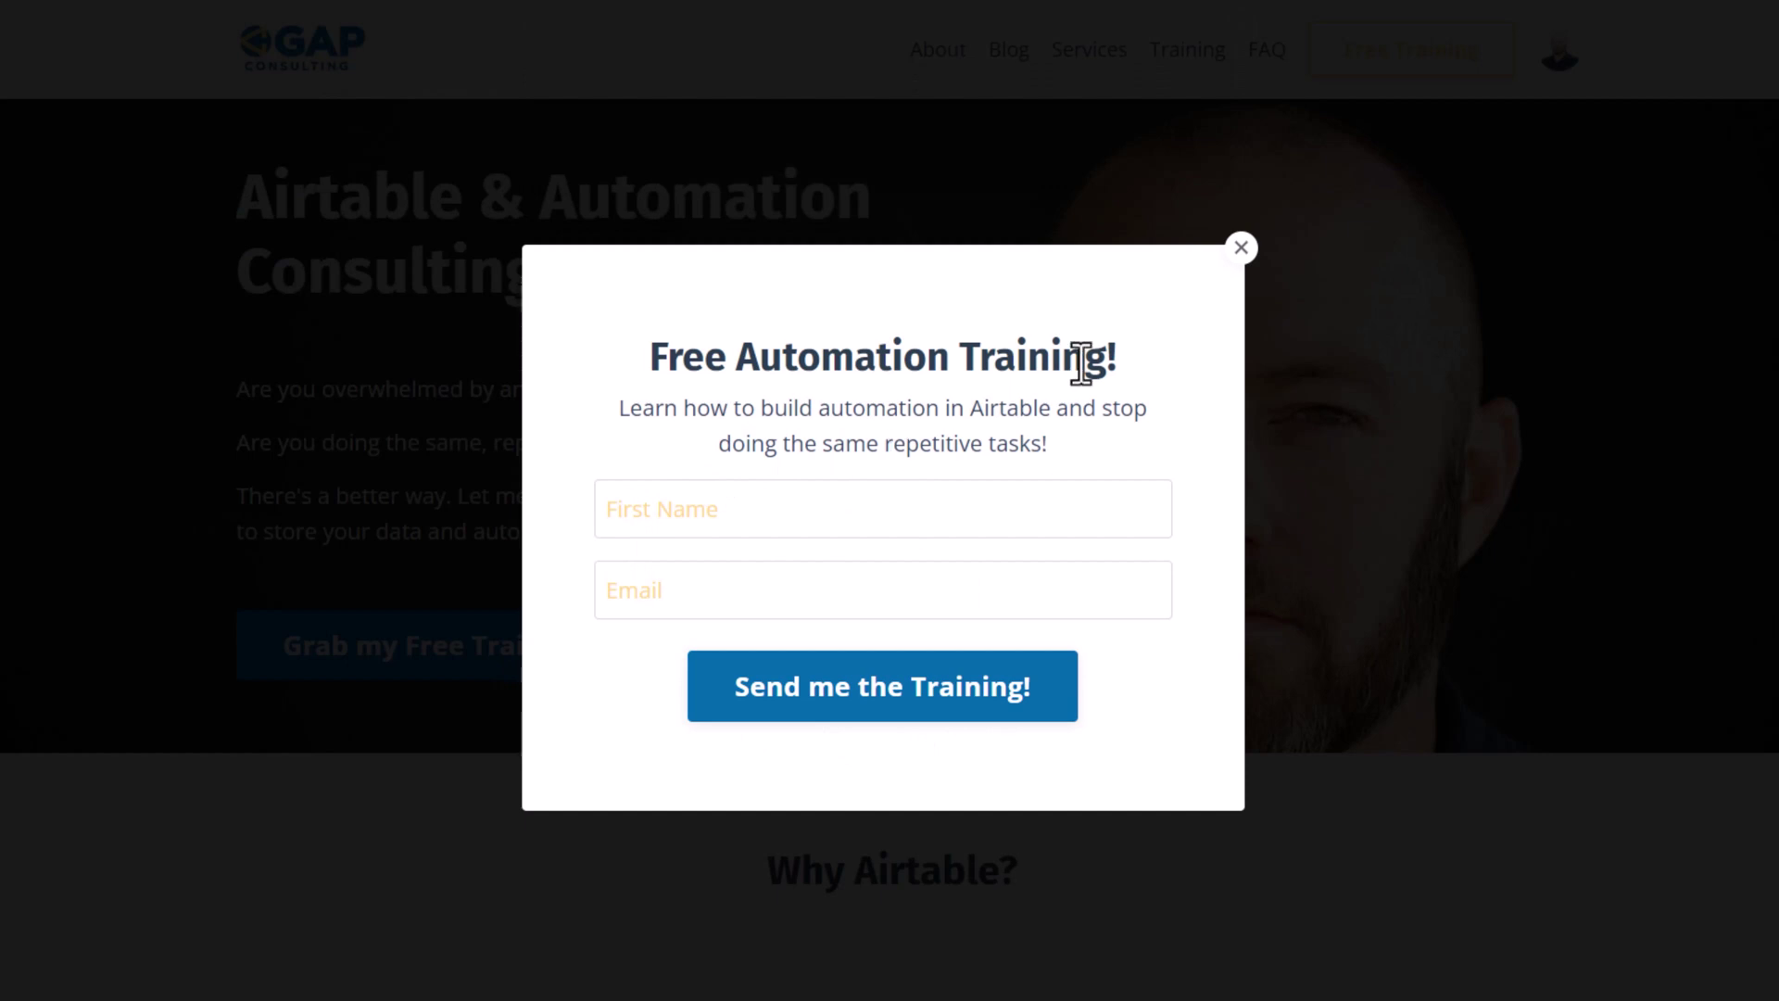
pyautogui.click(1246, 254)
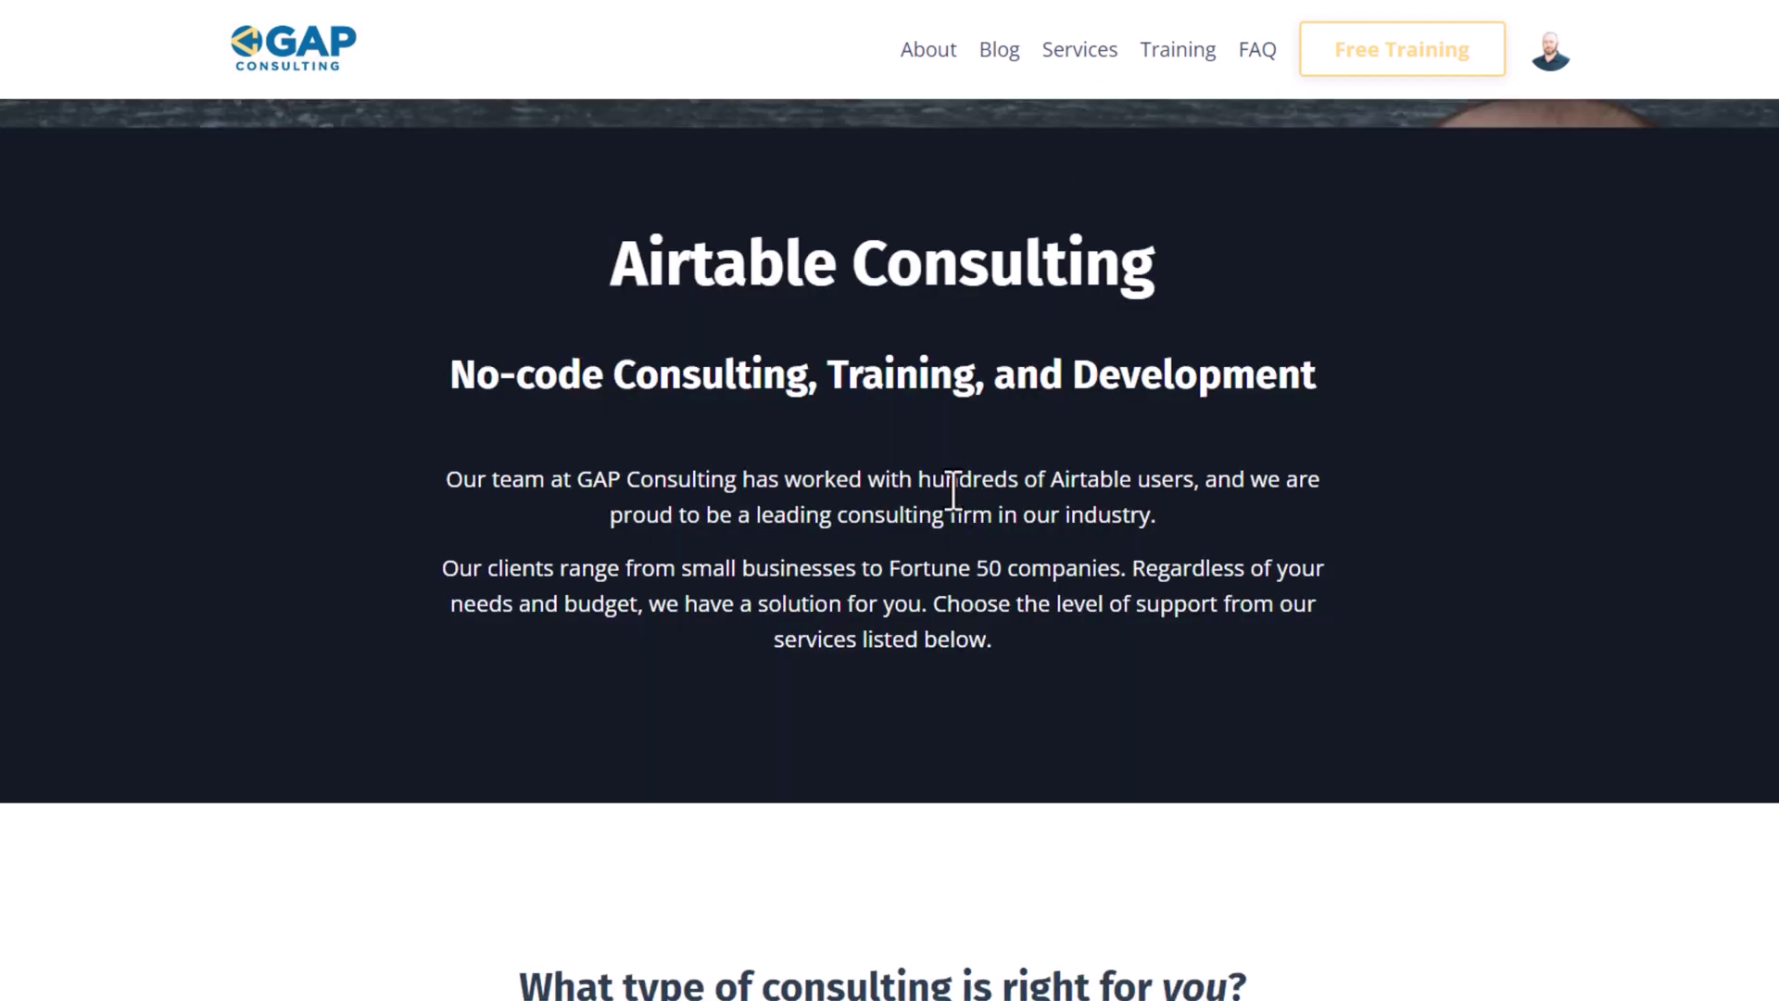
pyautogui.scroll(-10, 949, 491)
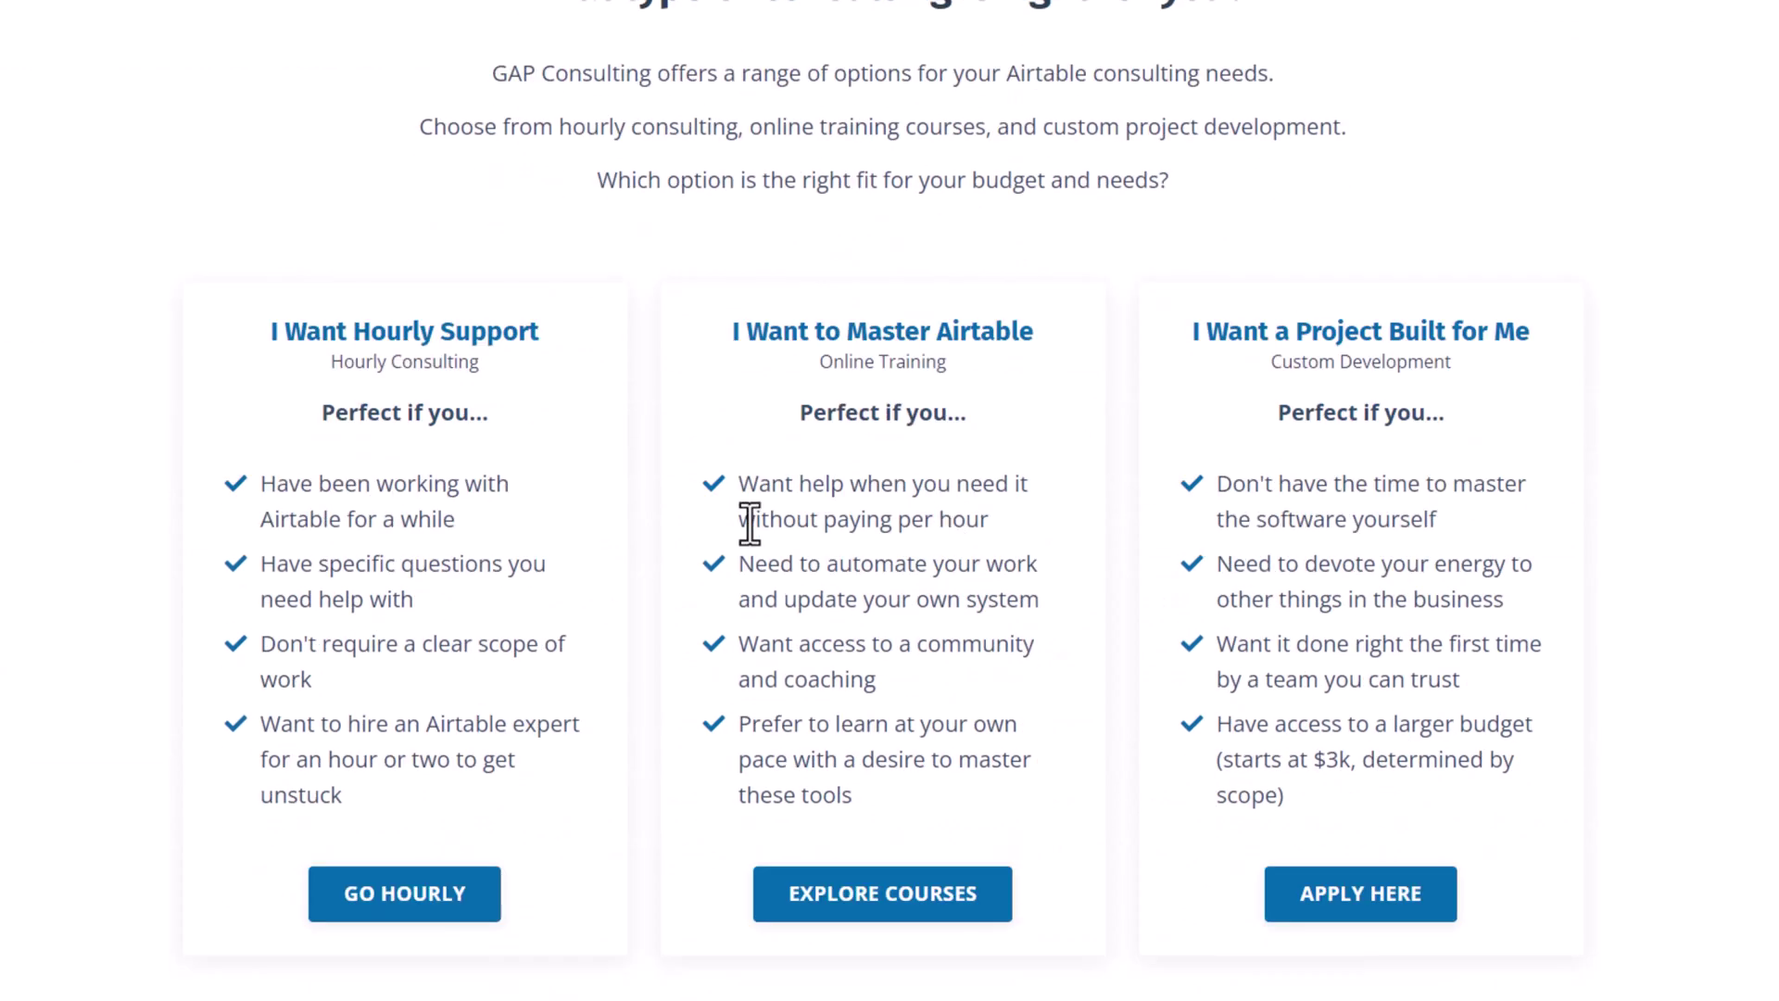